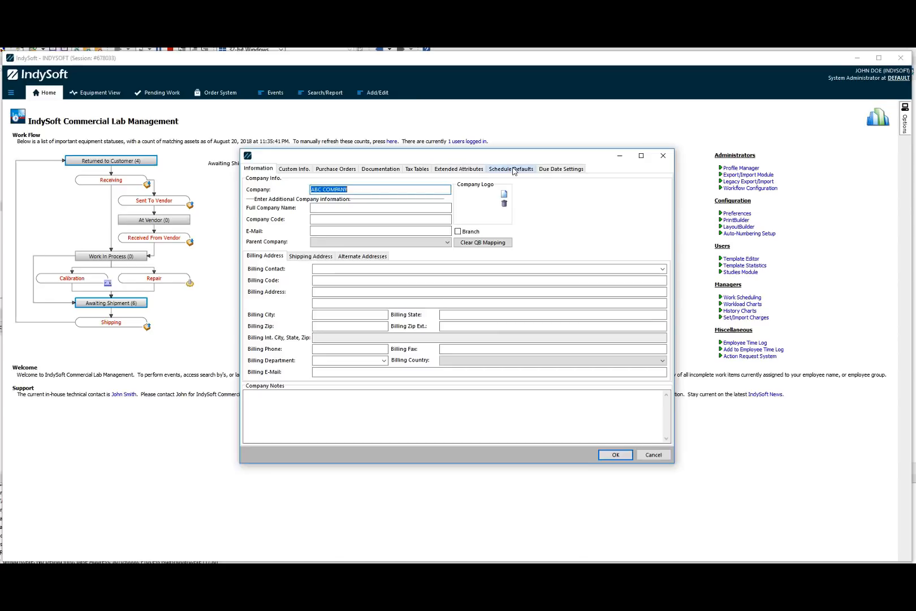
Open the schedule defaults and set the CALIPERS rule's schedule type to CALIBRATION.
left_click(514, 170)
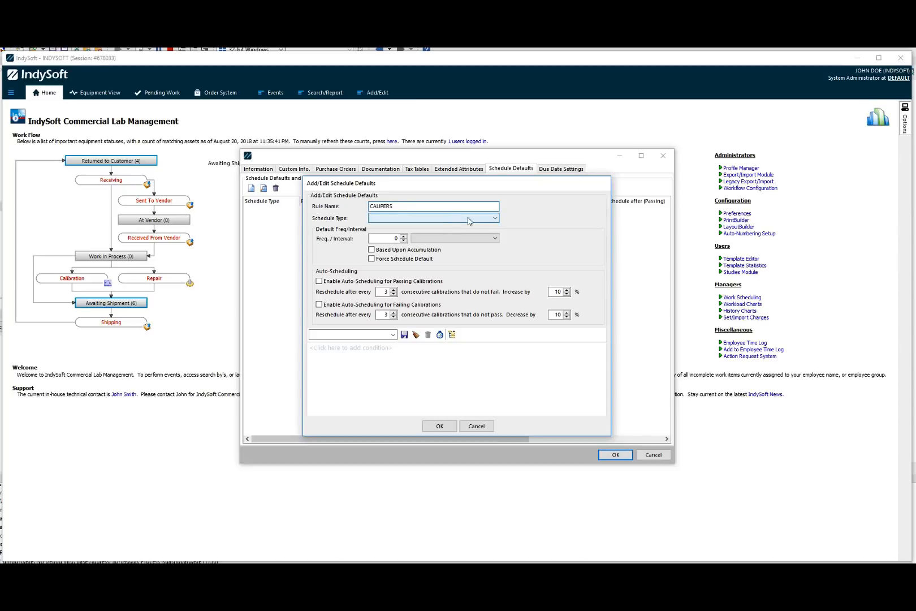
left_click(493, 218)
left_click(400, 247)
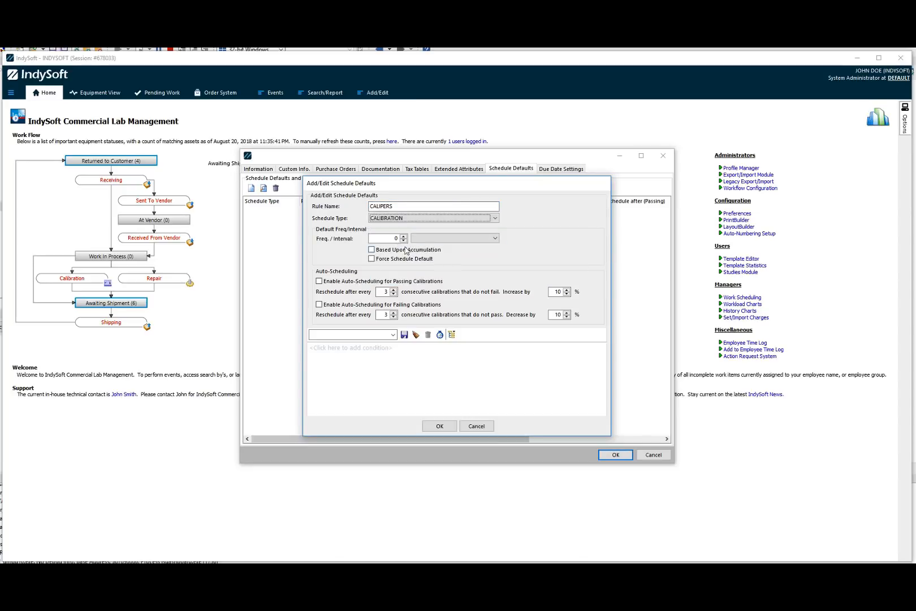
Set the rule's default frequency interval to 9 Months, leaving Force Schedule Default unchecked.
left_click(402, 236)
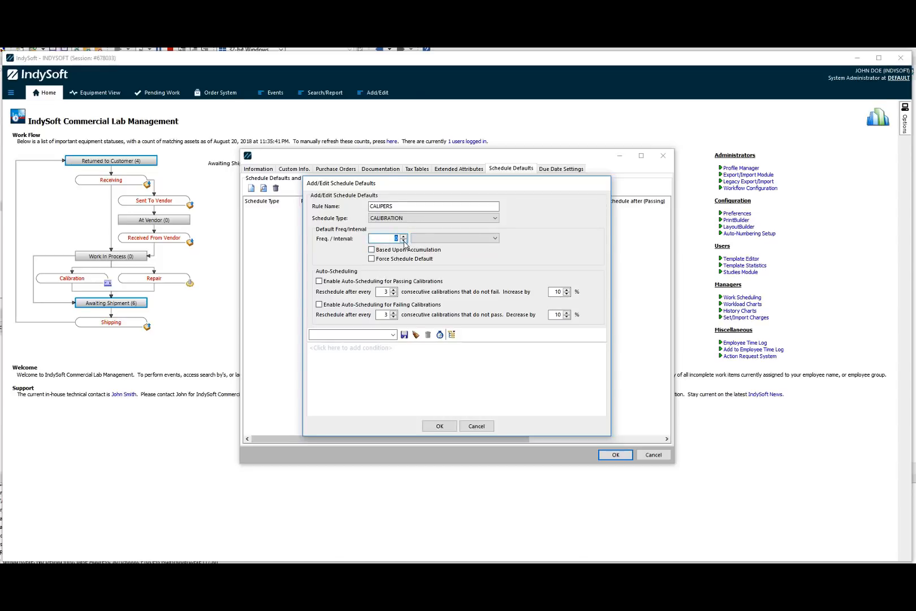
type("9")
left_click(425, 238)
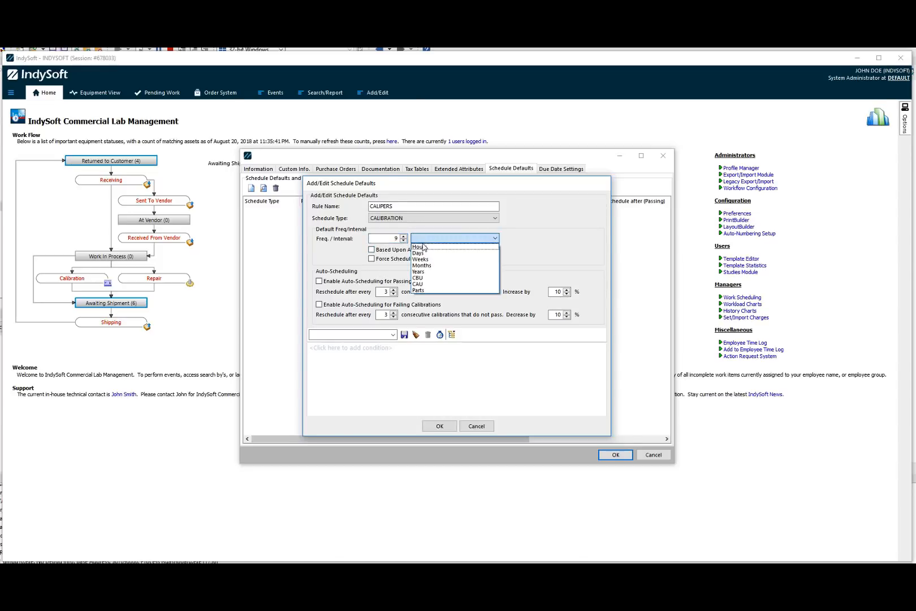
left_click(425, 269)
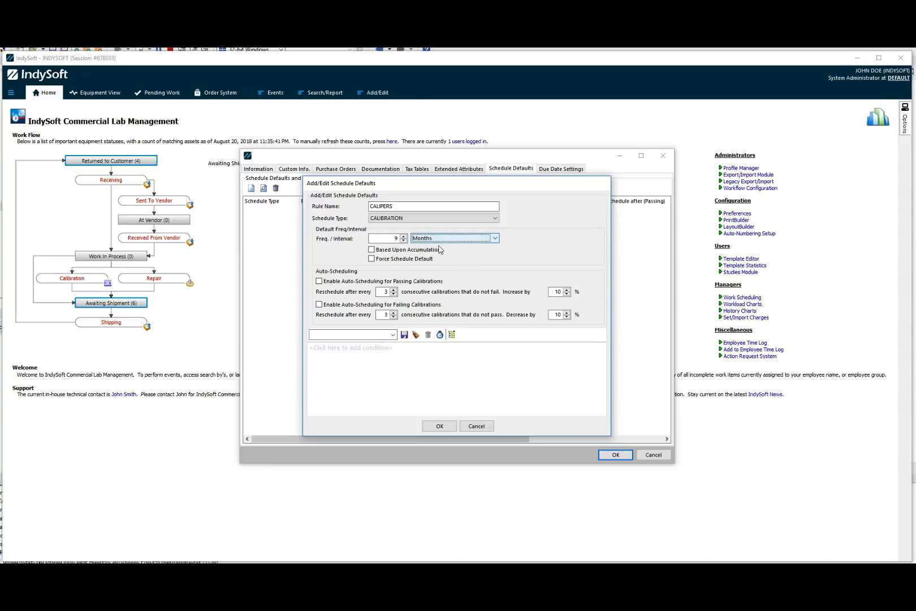
left_click(372, 259)
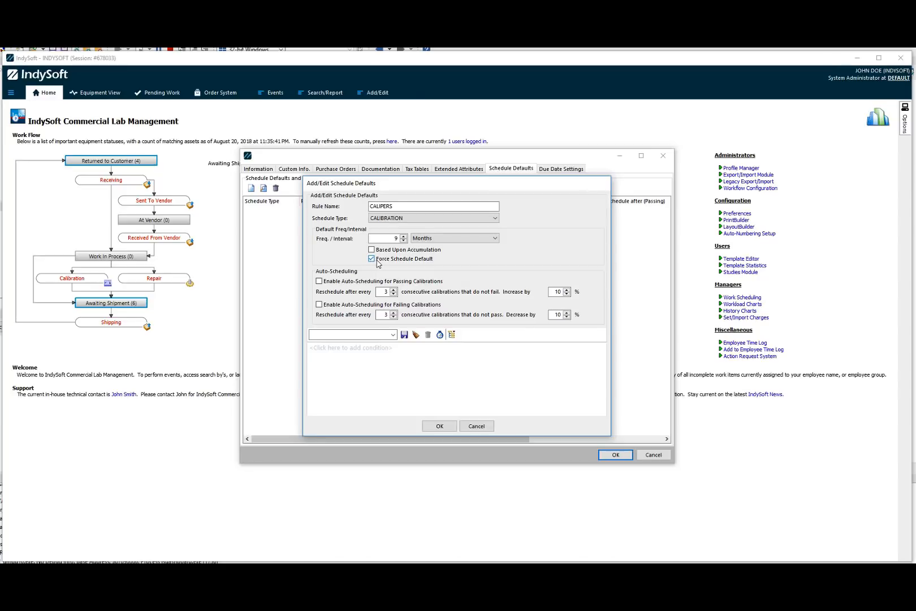
left_click(371, 259)
Enable auto-scheduling for passing and failing calibrations, rescheduling failures after every 1 calibration with a 20% decrease.
left_click(319, 281)
left_click(334, 305)
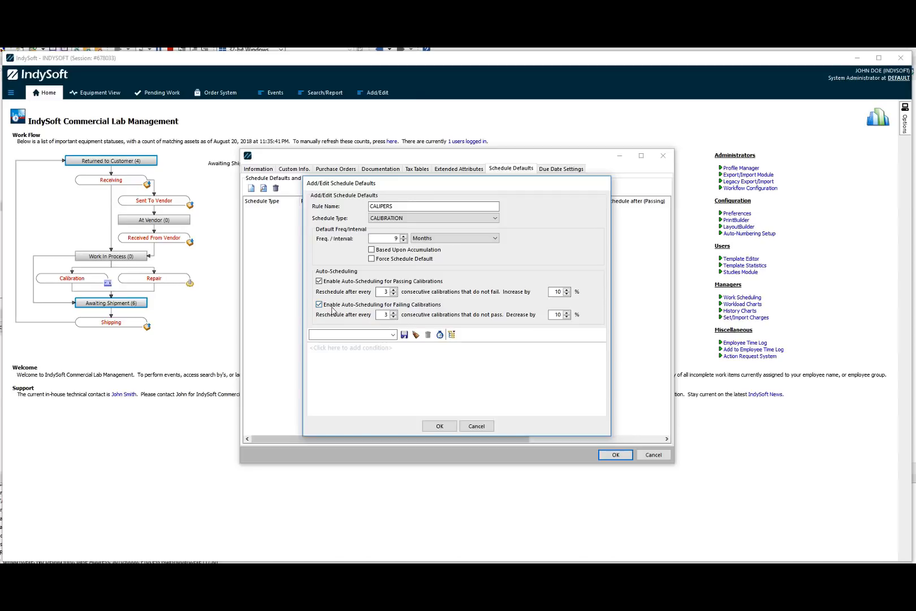
left_click(395, 317)
left_click(566, 317)
left_click(566, 312)
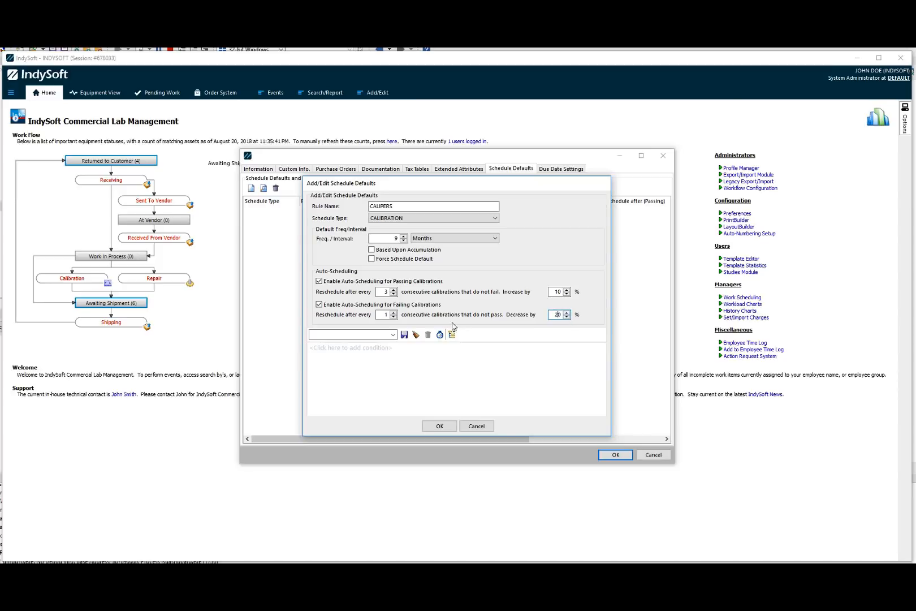
Add the condition Type is (exactly) CALIPERS to the rule and save it.
left_click(331, 348)
left_click(334, 348)
left_click_drag(455, 387, 453, 397)
type("cali")
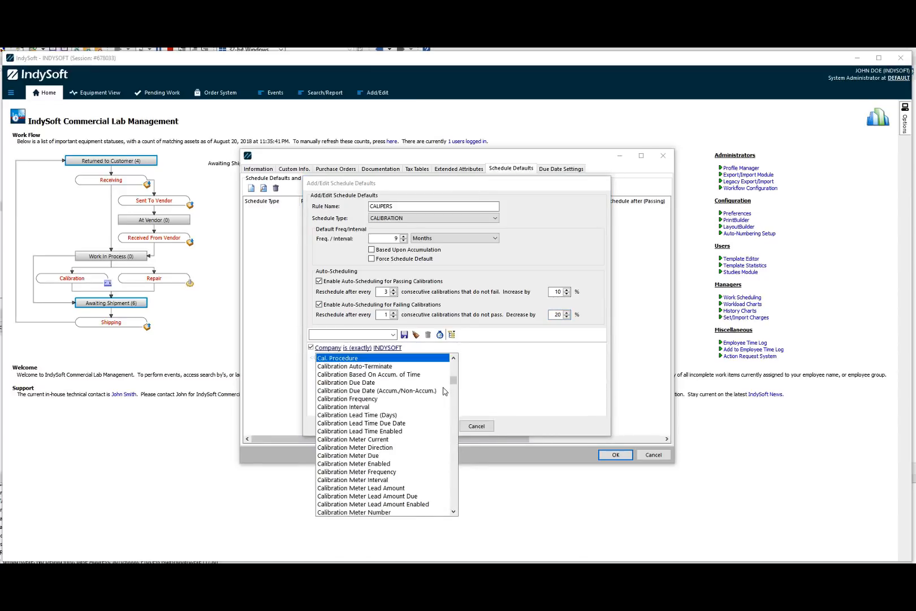
type("type")
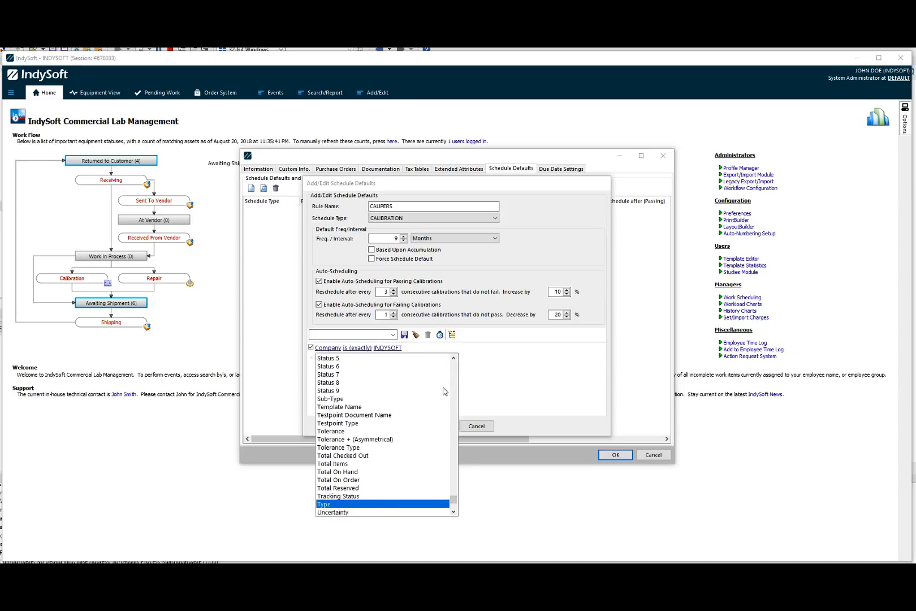
key("Return")
left_click(367, 348)
left_click(377, 356)
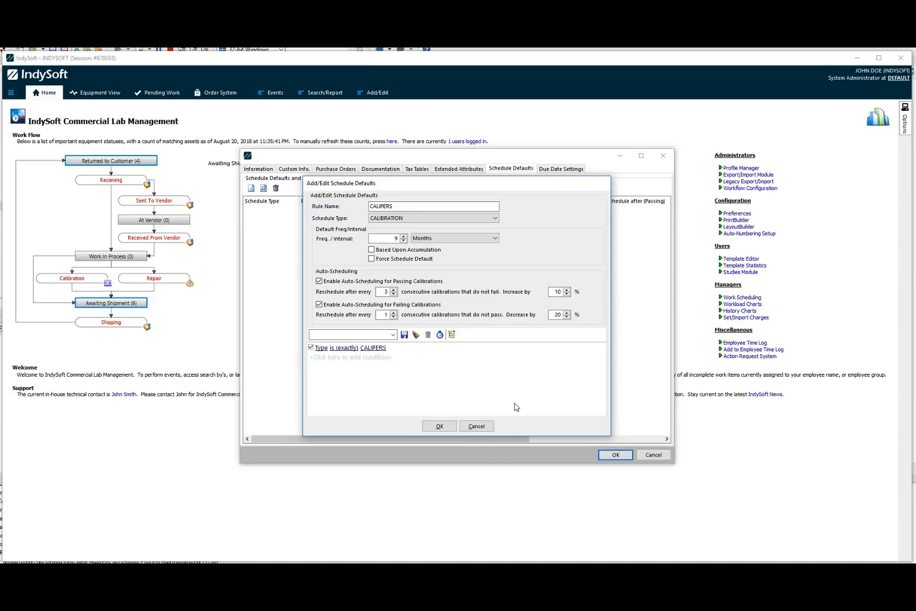
left_click(442, 429)
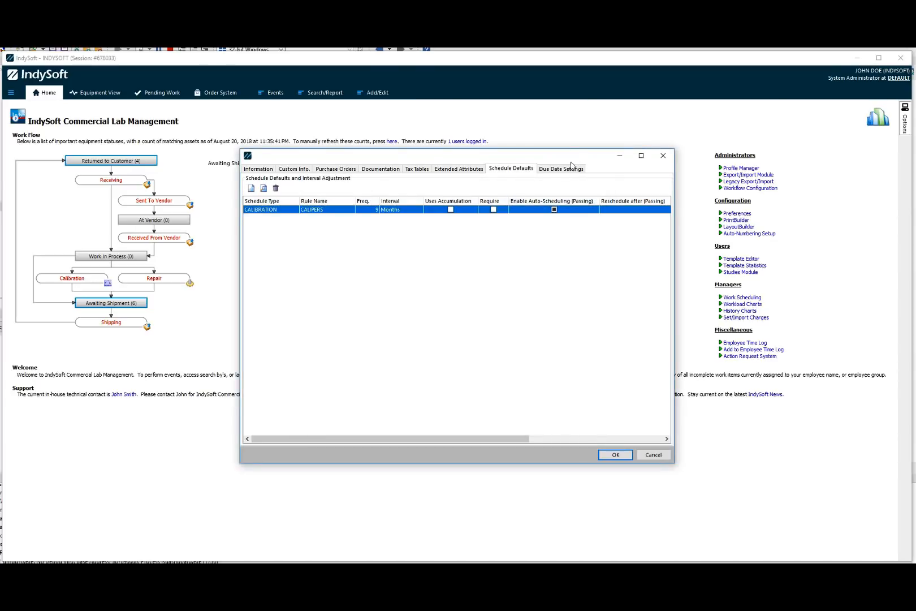
In the due date settings, skip Saturday and Sunday instead of Friday.
left_click(568, 169)
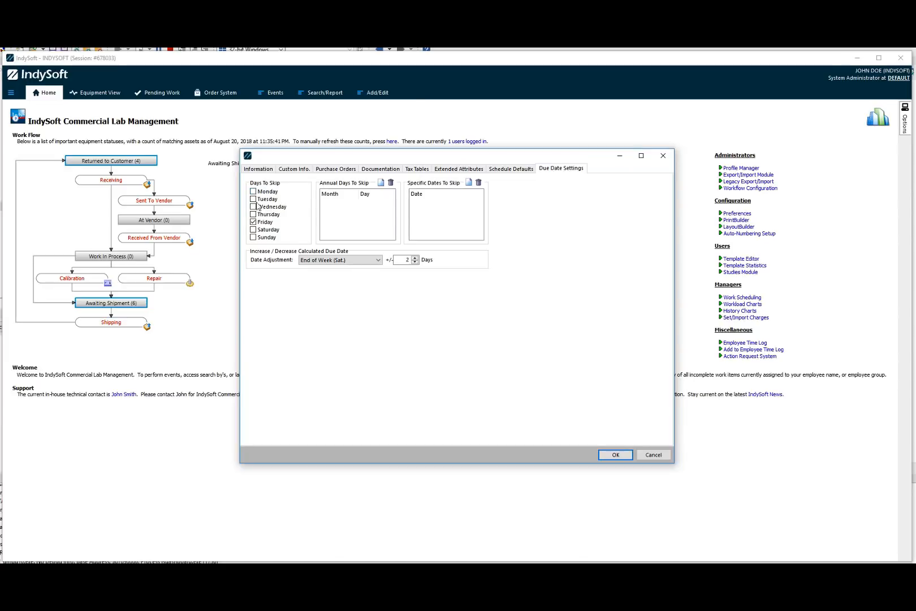
left_click(262, 222)
left_click(255, 230)
left_click(254, 237)
Set the due date adjustment to End of Month.
left_click(364, 262)
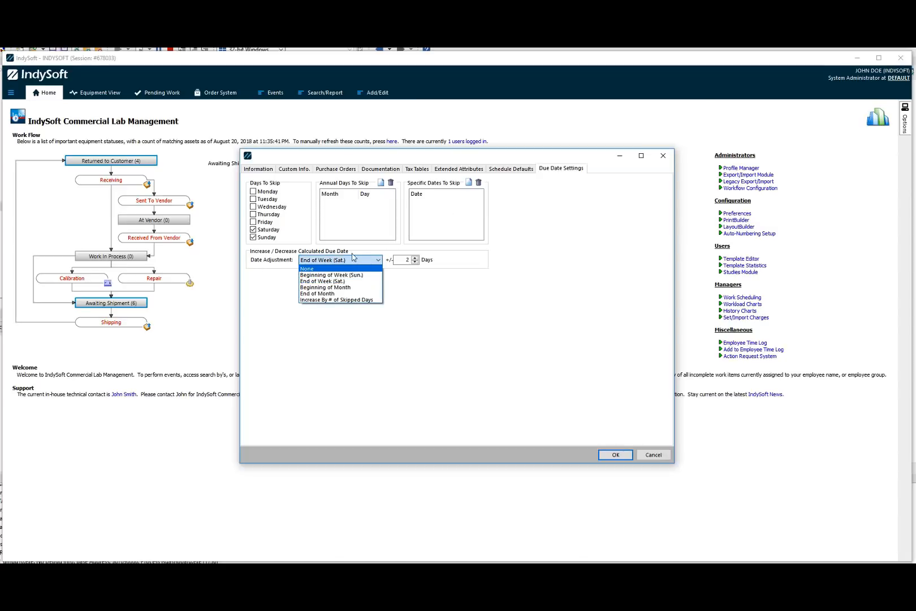
left_click(336, 293)
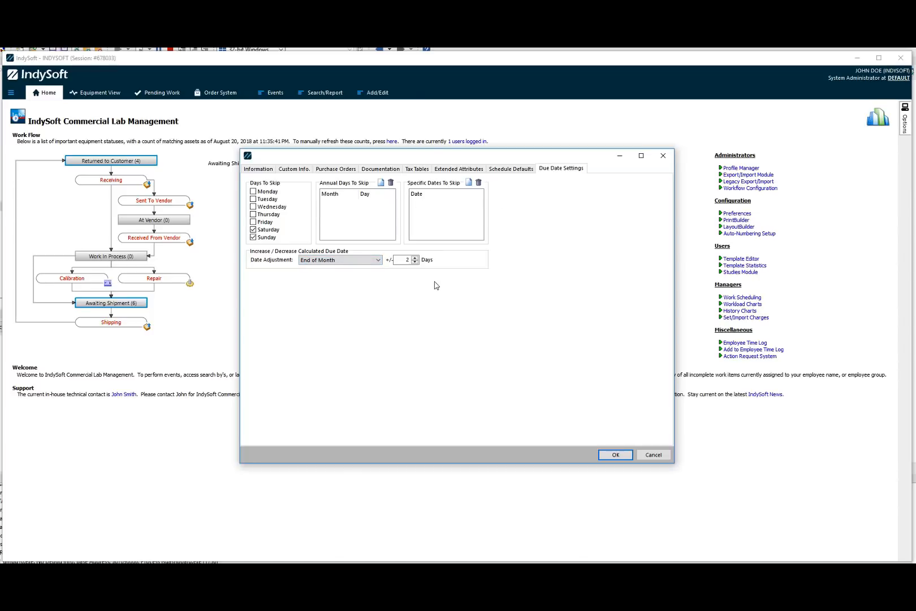
left_click(415, 263)
left_click(414, 263)
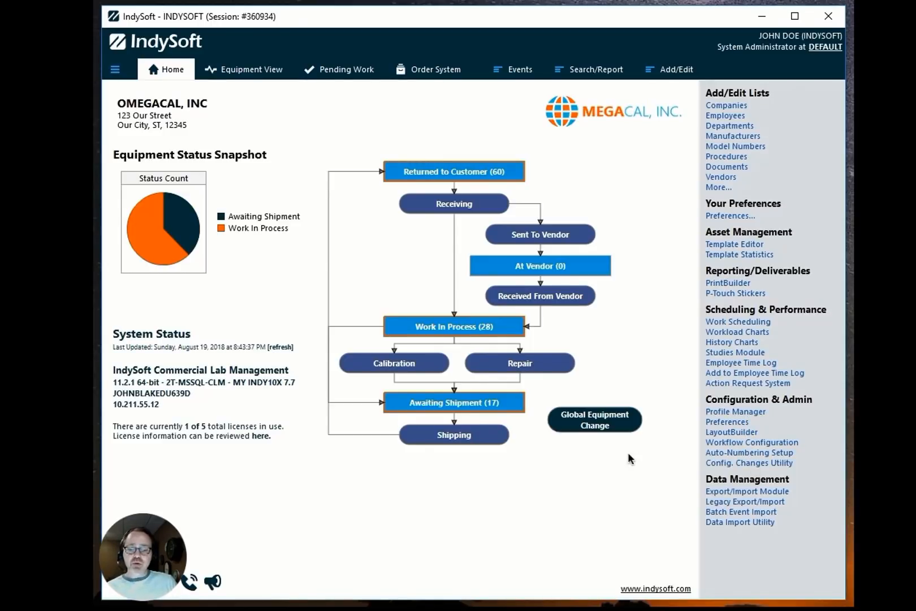
Open the Config. Changes utility and review its Changes, Locks and Settings tabs.
left_click(729, 464)
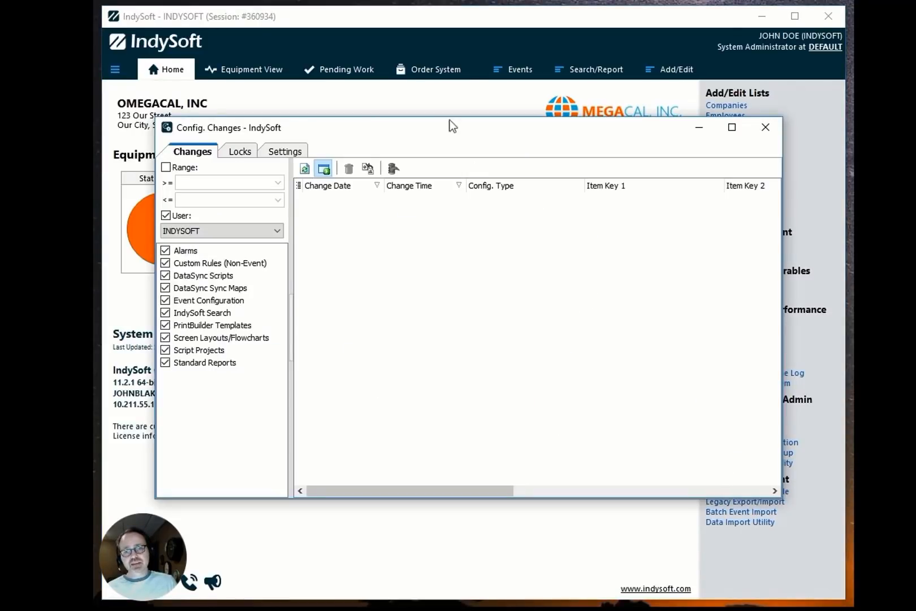
left_click_drag(415, 130, 419, 141)
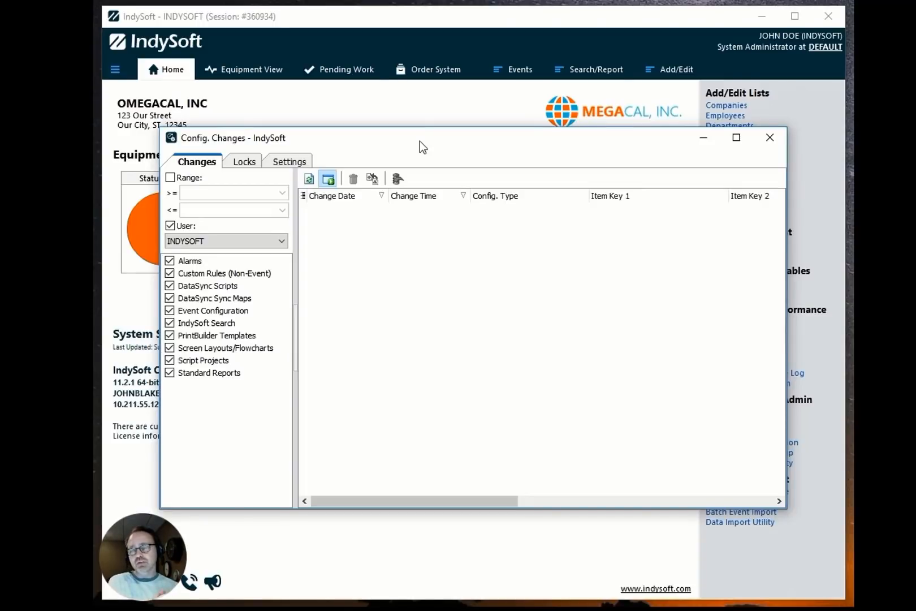
left_click(244, 162)
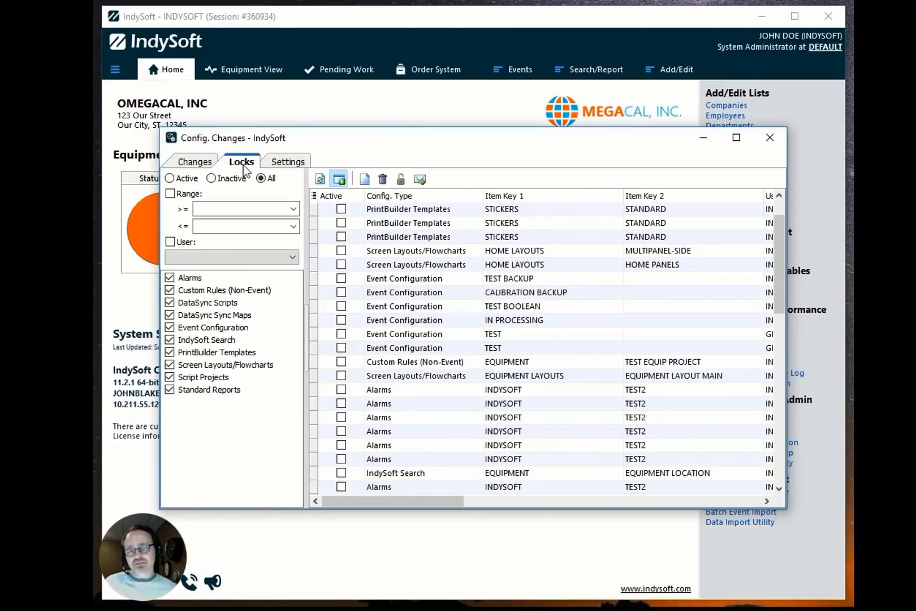
left_click(197, 163)
left_click(240, 163)
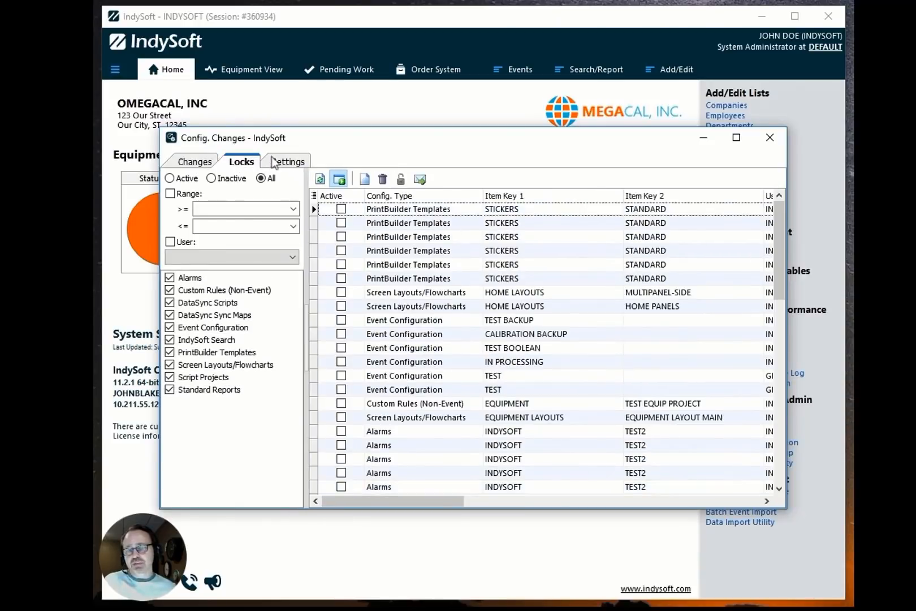
left_click(279, 164)
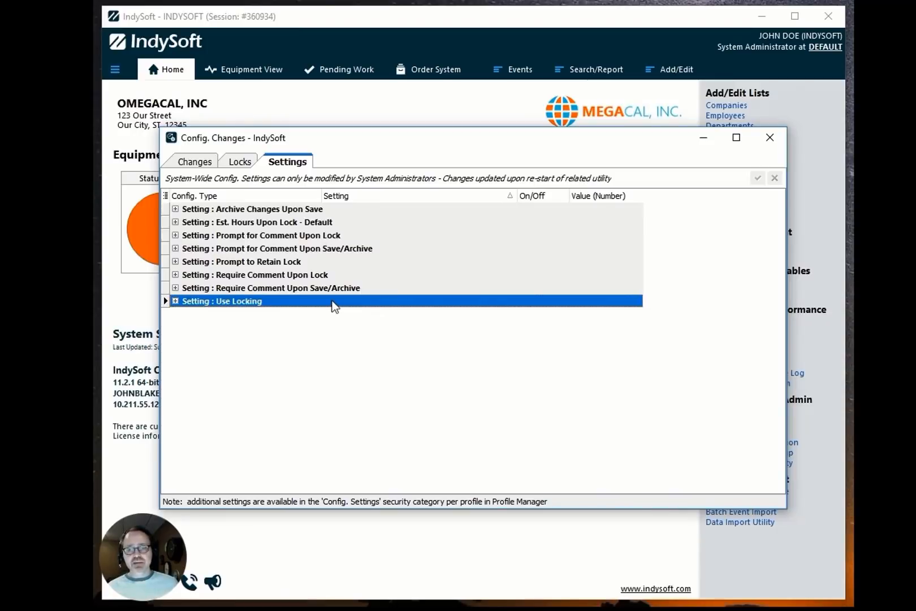
left_click(196, 163)
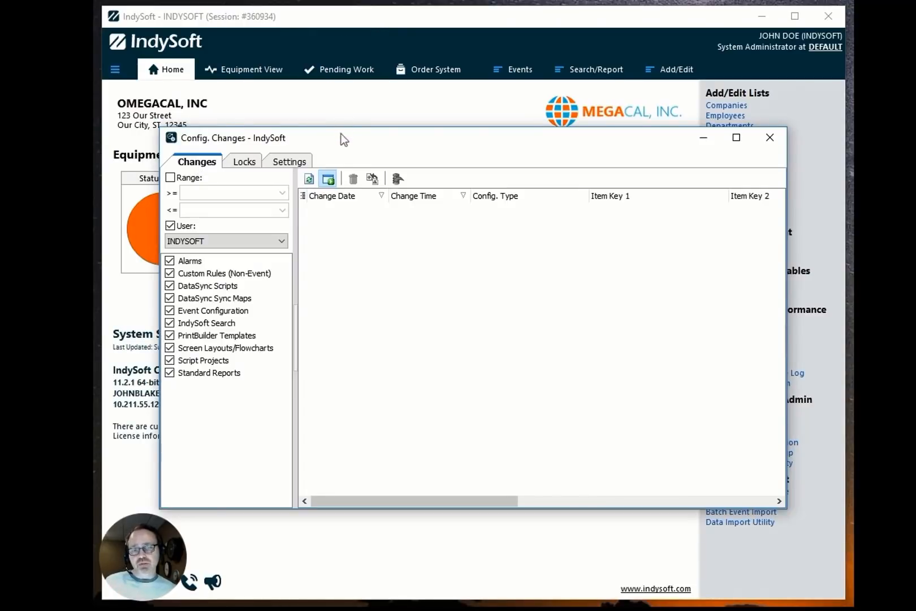
left_click_drag(340, 140, 330, 97)
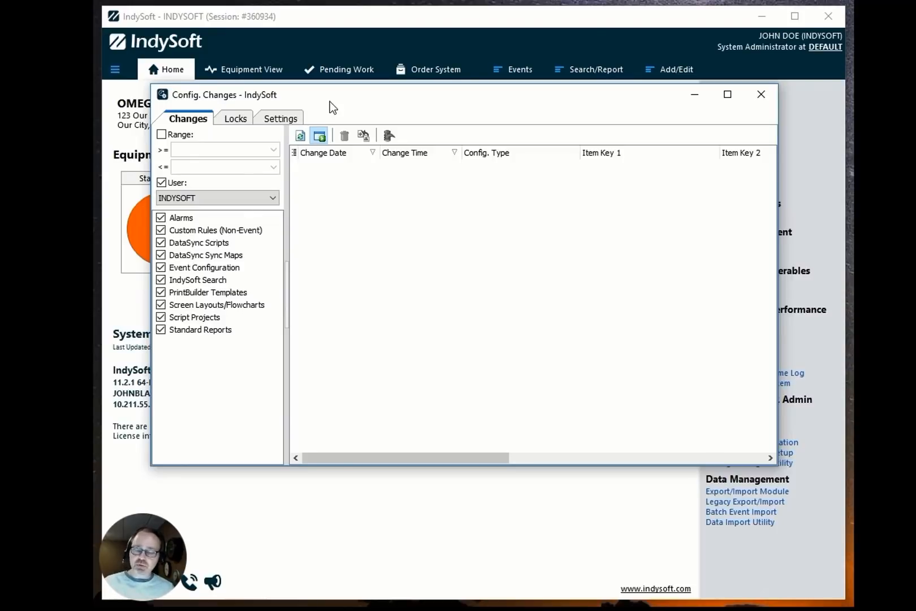
left_click(377, 517)
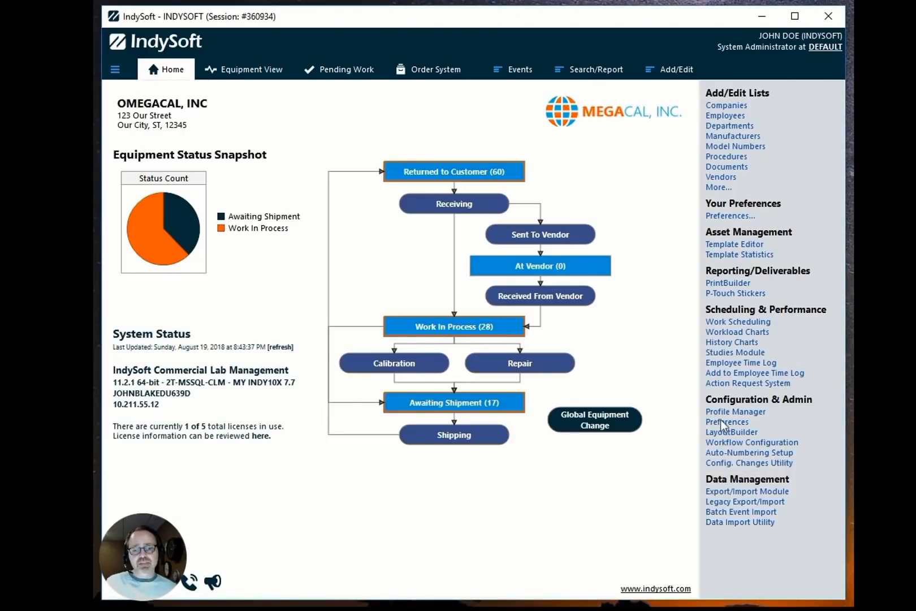
Open the STANDARD sticker template in PrintBuilder and remove bold formatting from the I.D. label.
left_click(730, 285)
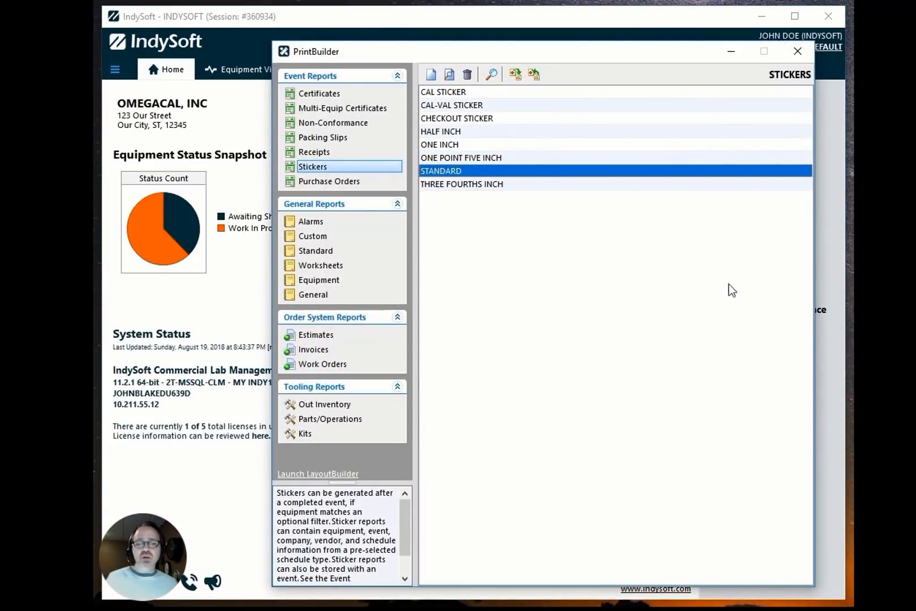
left_click(478, 177)
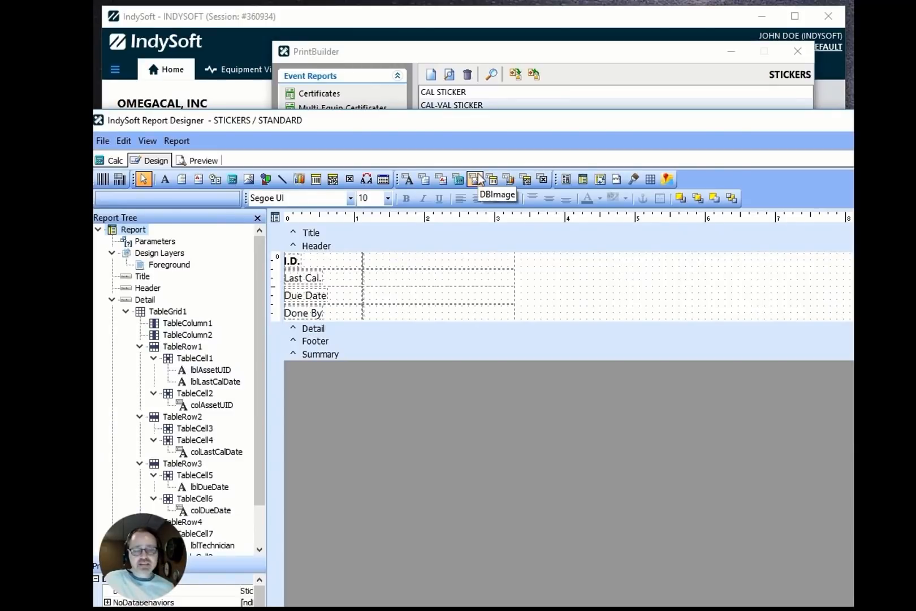
left_click(300, 262)
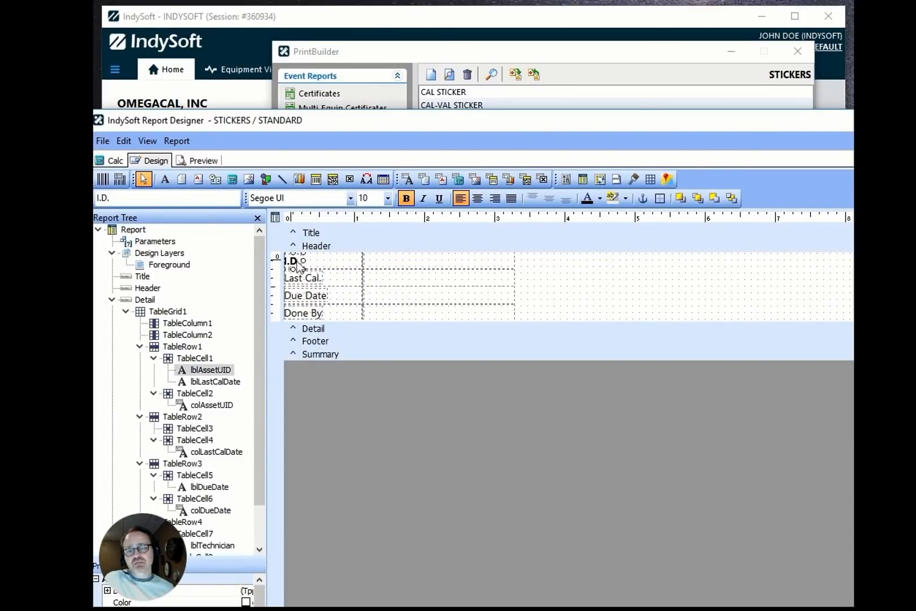
left_click(138, 199)
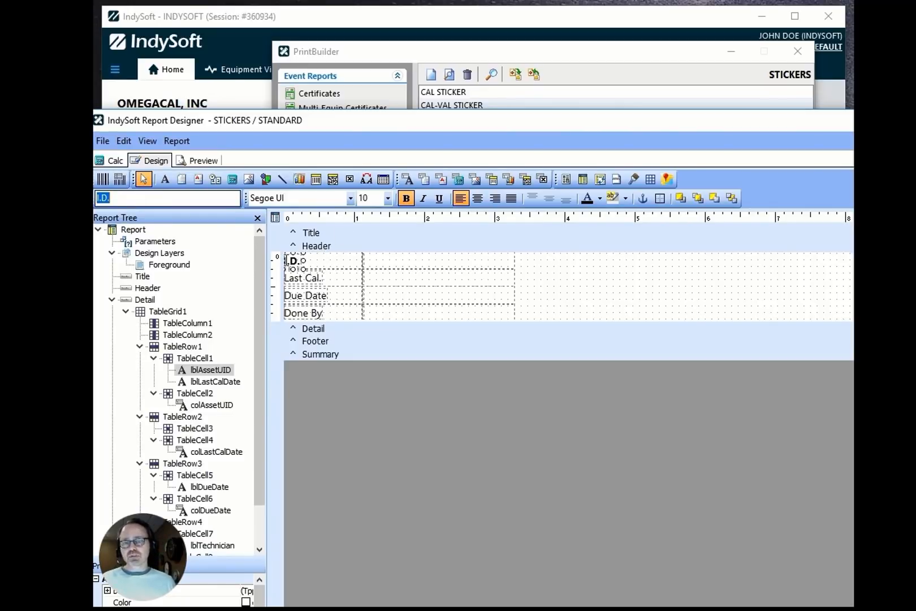
left_click(289, 262)
left_click(406, 198)
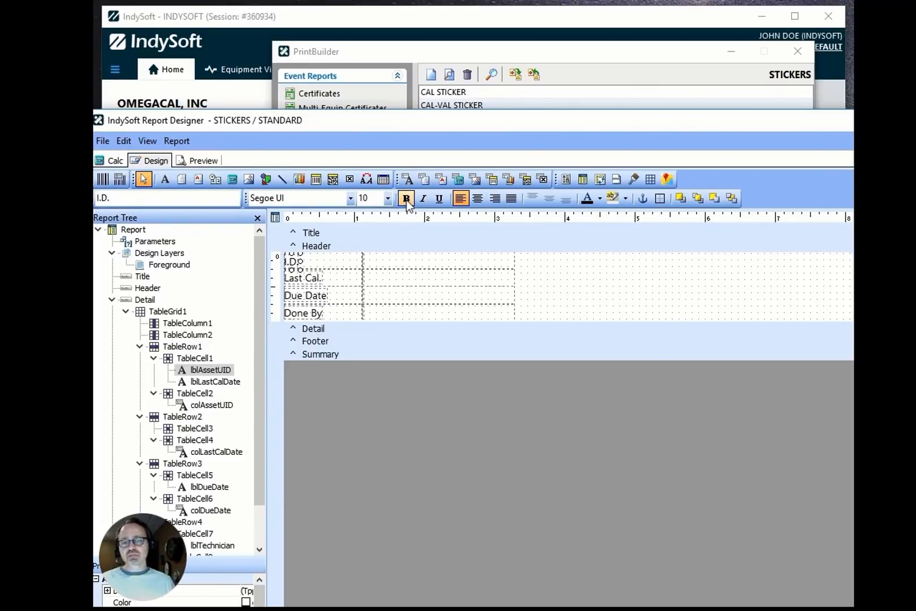
Check in the template with the note "Made ID field non-bold".
left_click(102, 141)
left_click(113, 156)
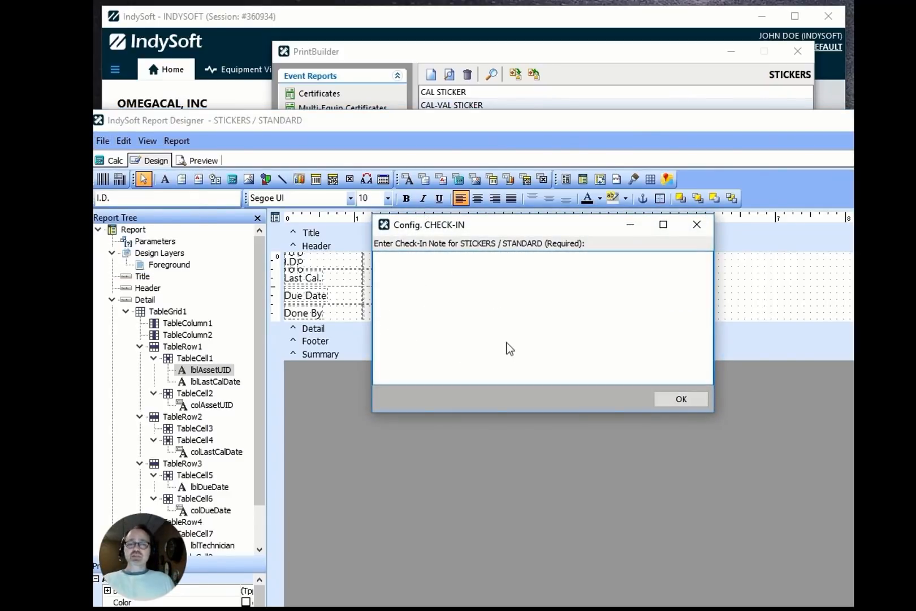
left_click(495, 304)
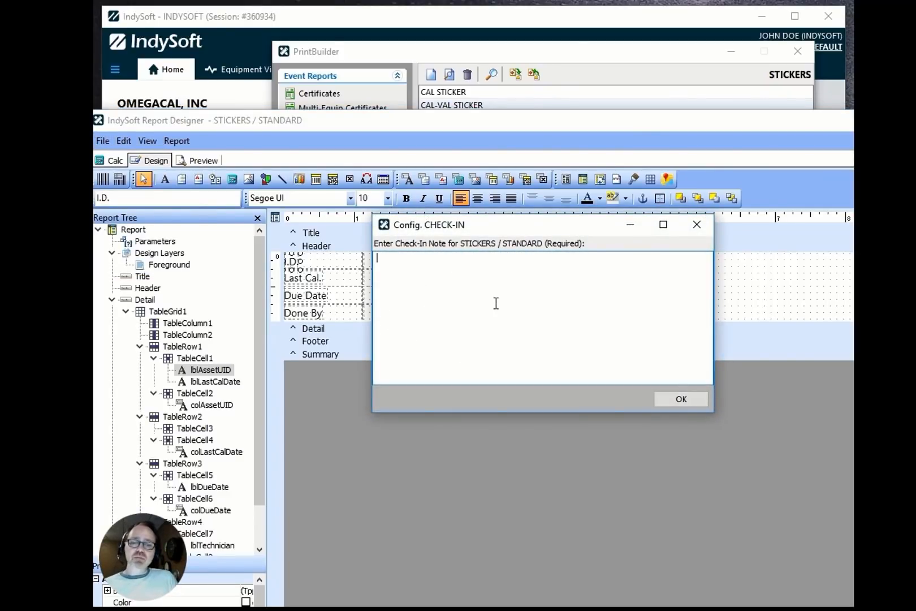
type("Ma")
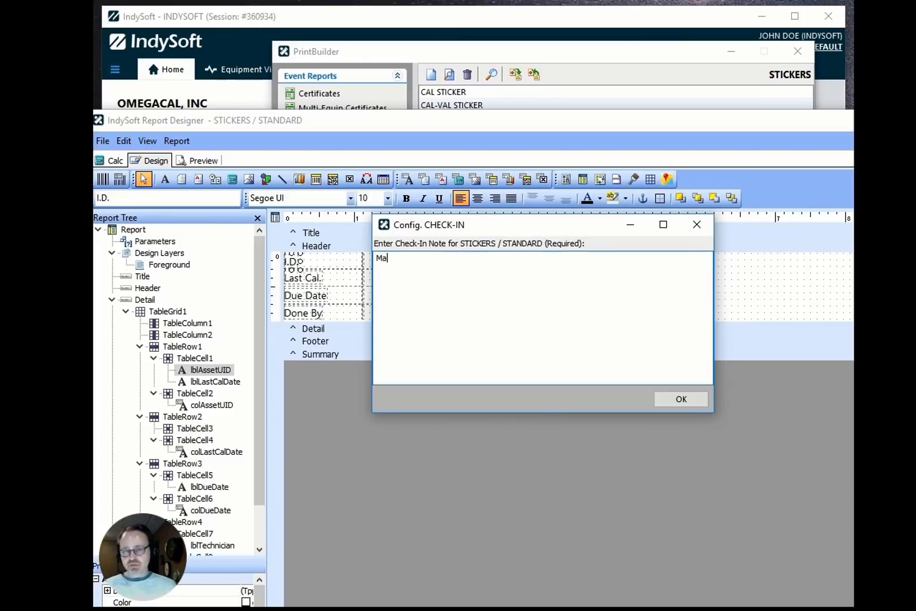
type("de ID field non-bold")
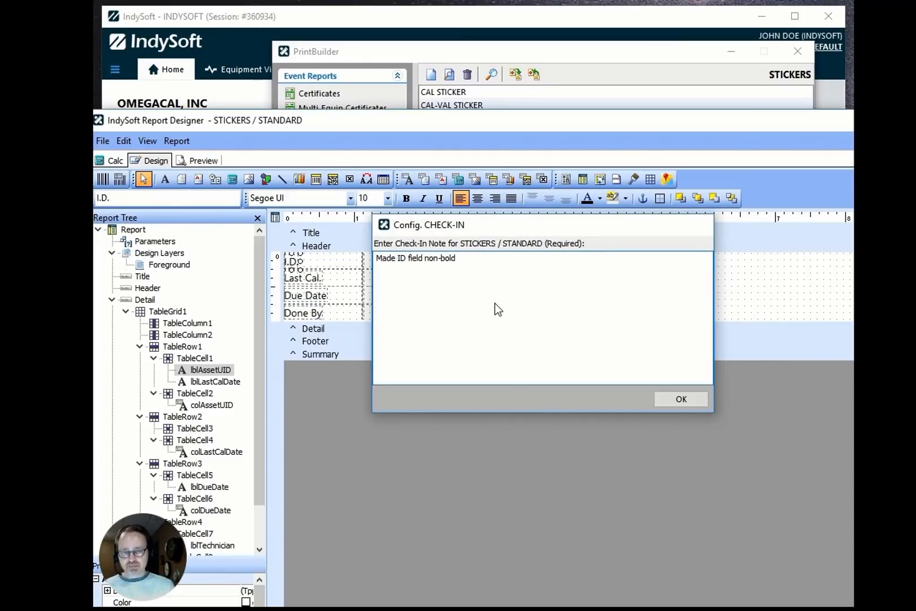
key("Return")
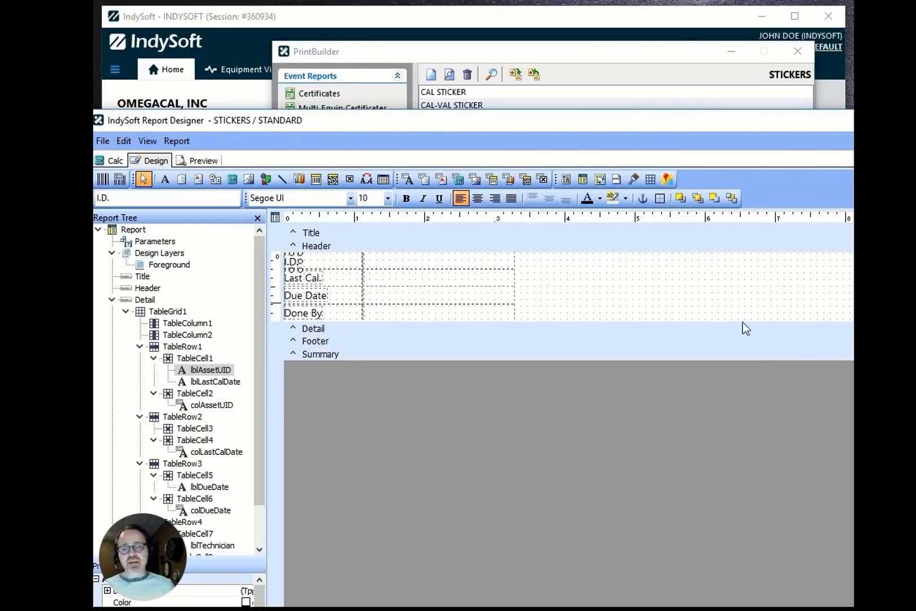
Switch to the configuration change log and select the "Made ID field non-bold" entry for the STANDARD template.
key("alt+Tab")
key("alt+Tab")
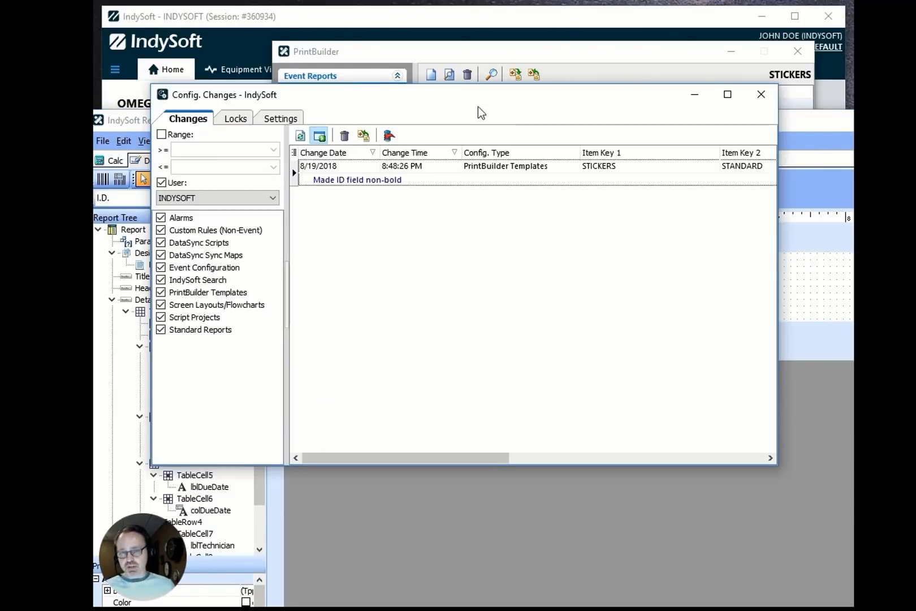
left_click(480, 174)
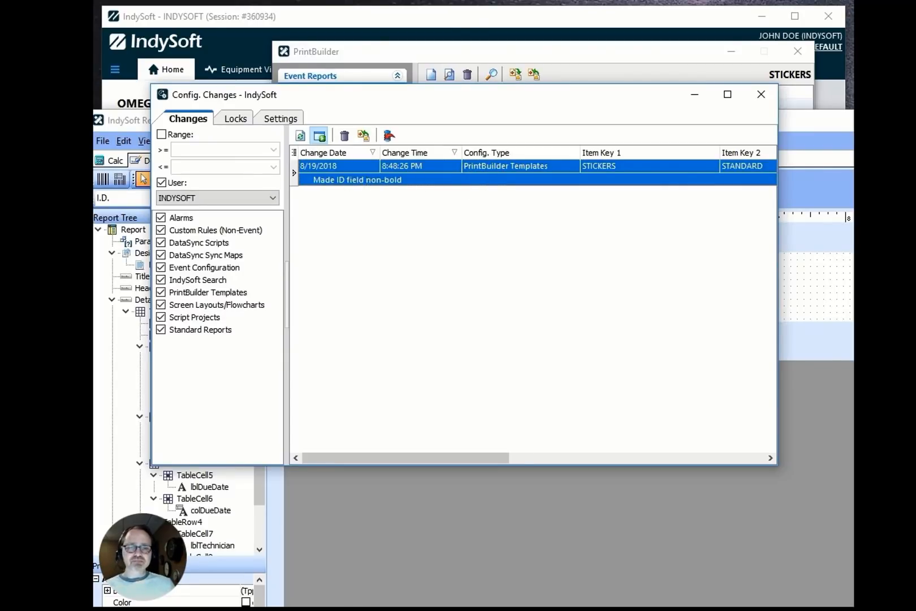
Close the report designer without retaining the configuration lock.
left_click(785, 266)
key("alt+F4")
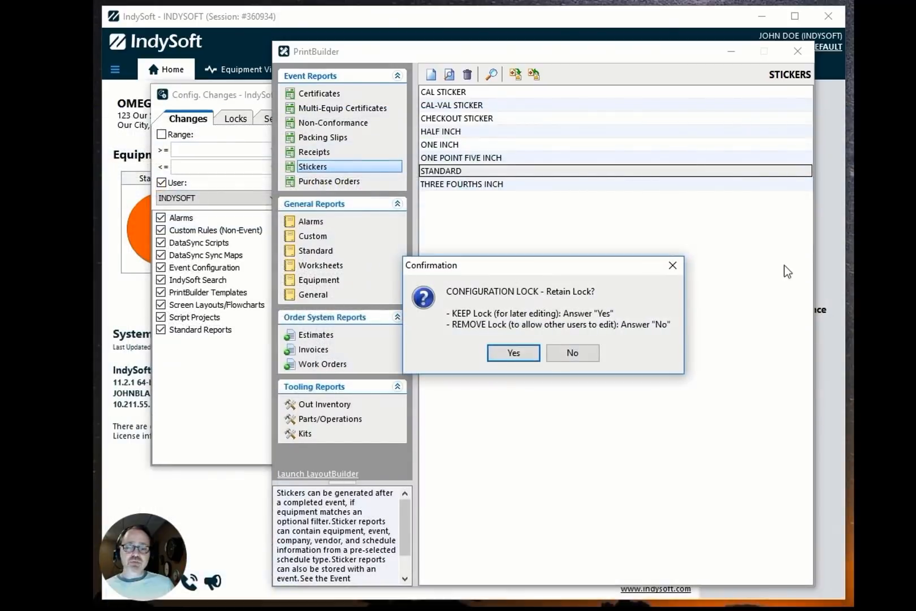
left_click(588, 352)
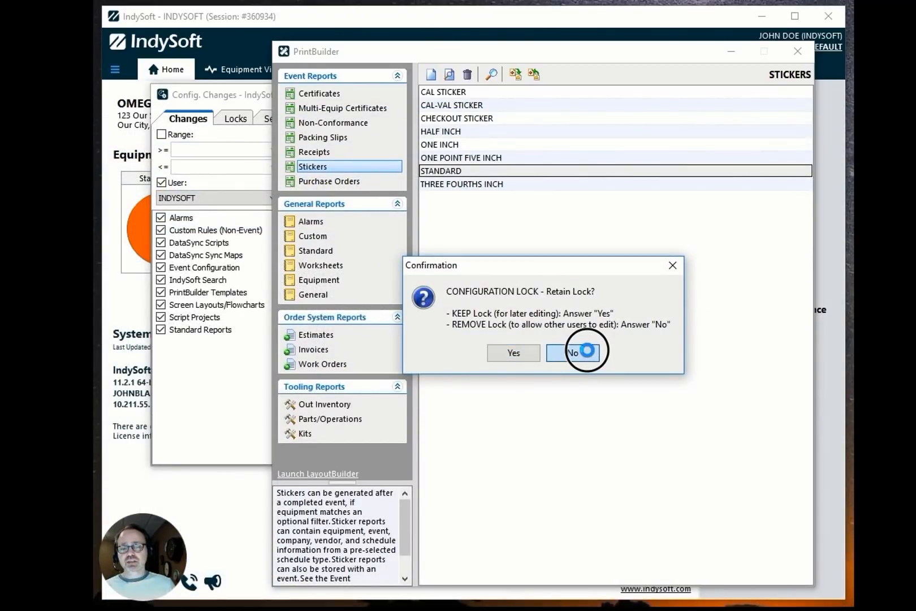
Reopen the STANDARD sticker template in PrintBuilder and delete the I.D. label.
double_click(478, 176)
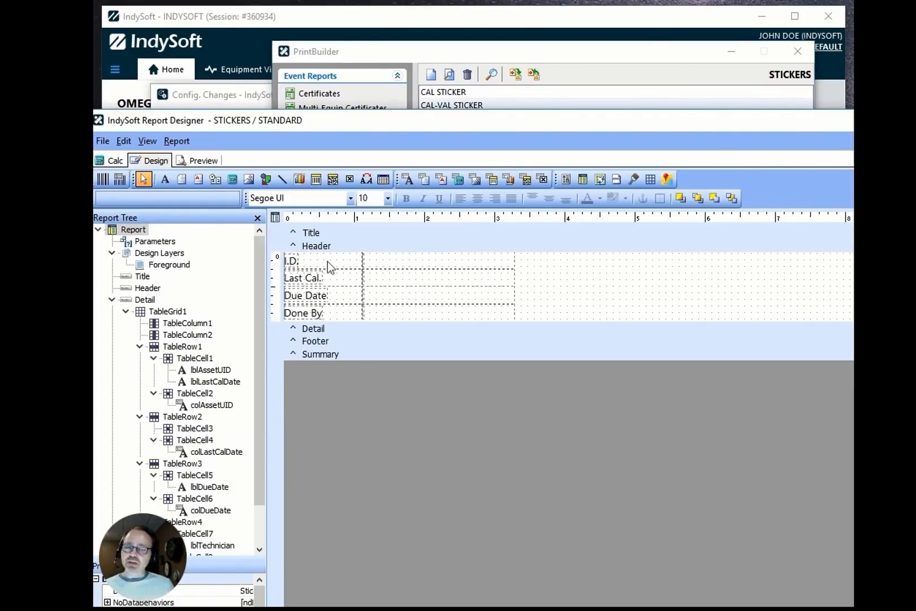
left_click(382, 260)
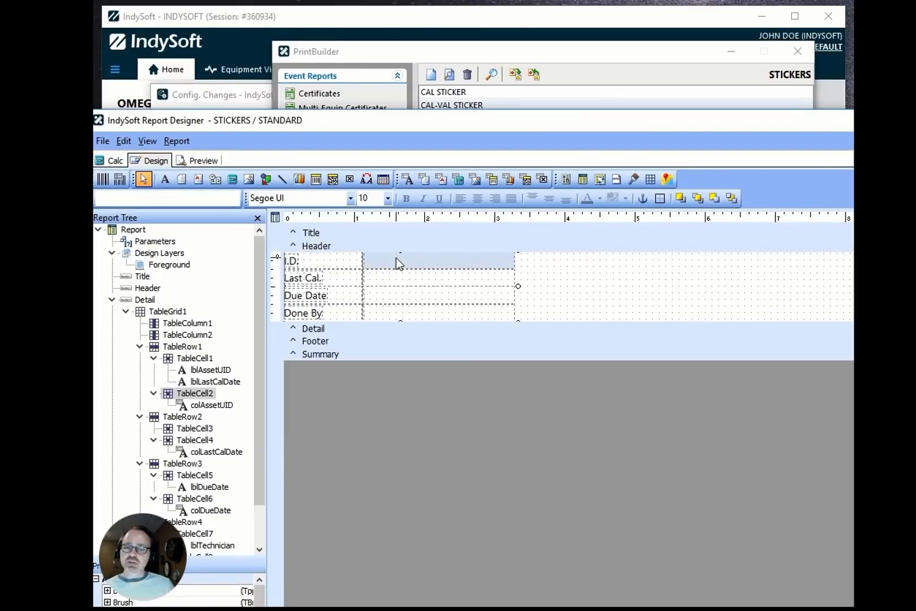
left_click(296, 263)
key("Delete")
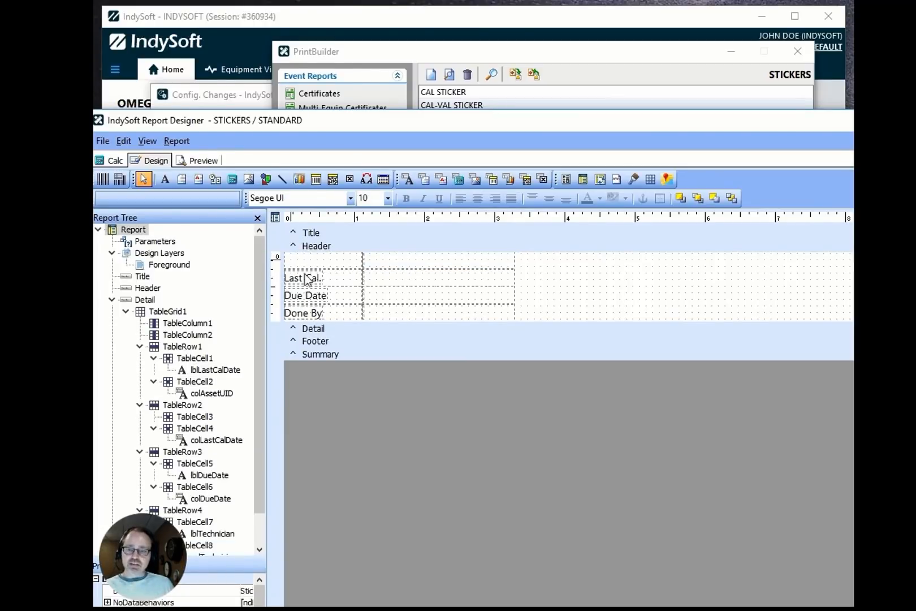
Make the Last Cal. label bold and check in the template with the note "Last Cal Bold".
left_click(304, 279)
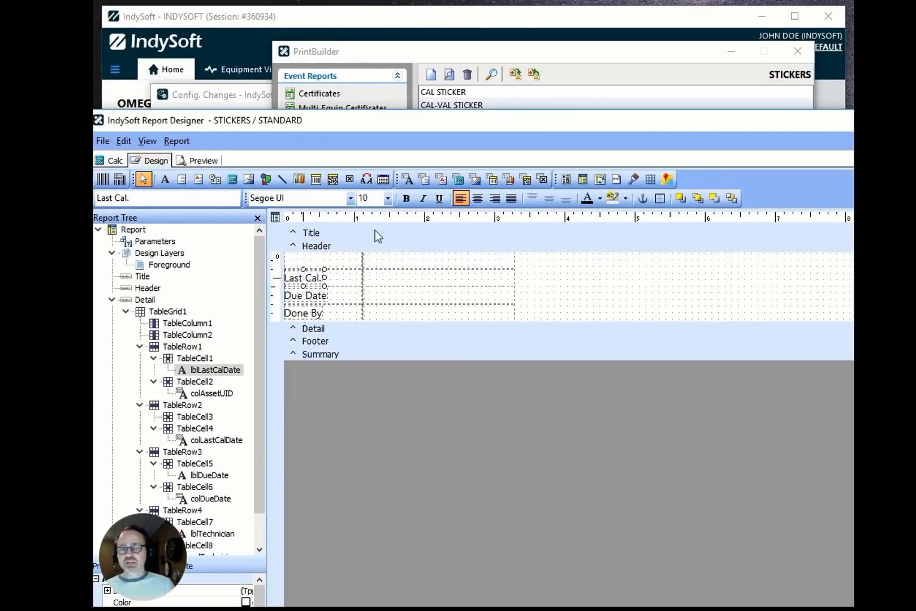
left_click(406, 198)
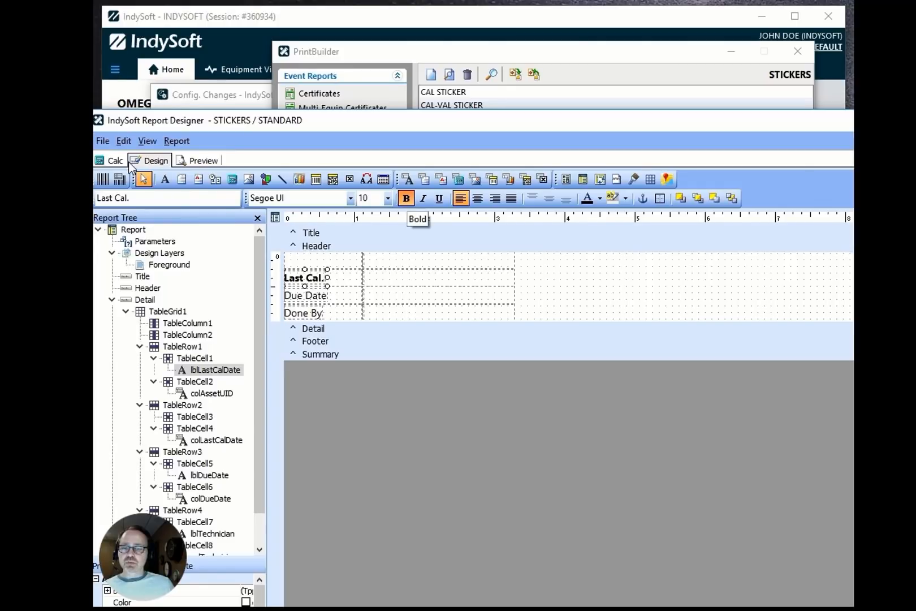
left_click(103, 141)
left_click(120, 155)
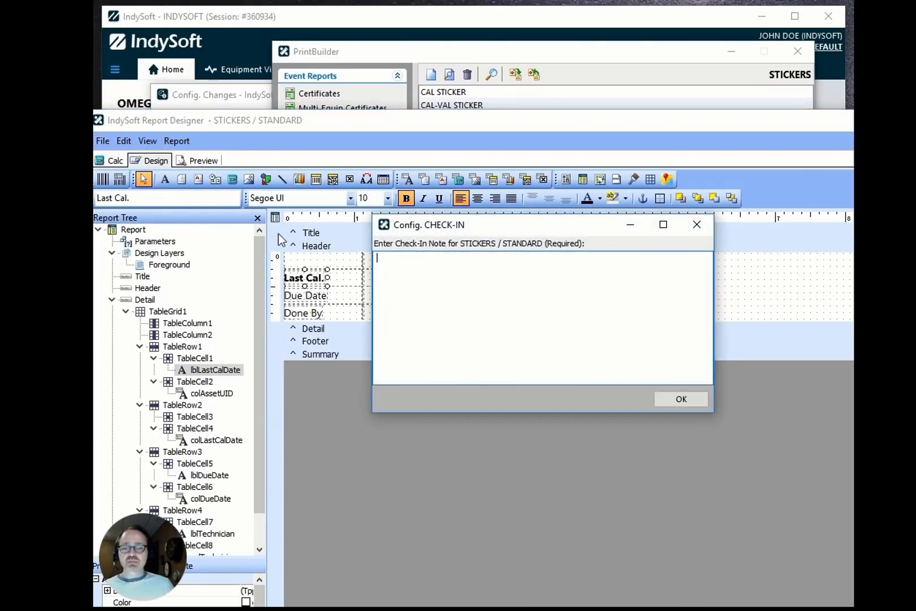
type("Last Cal ")
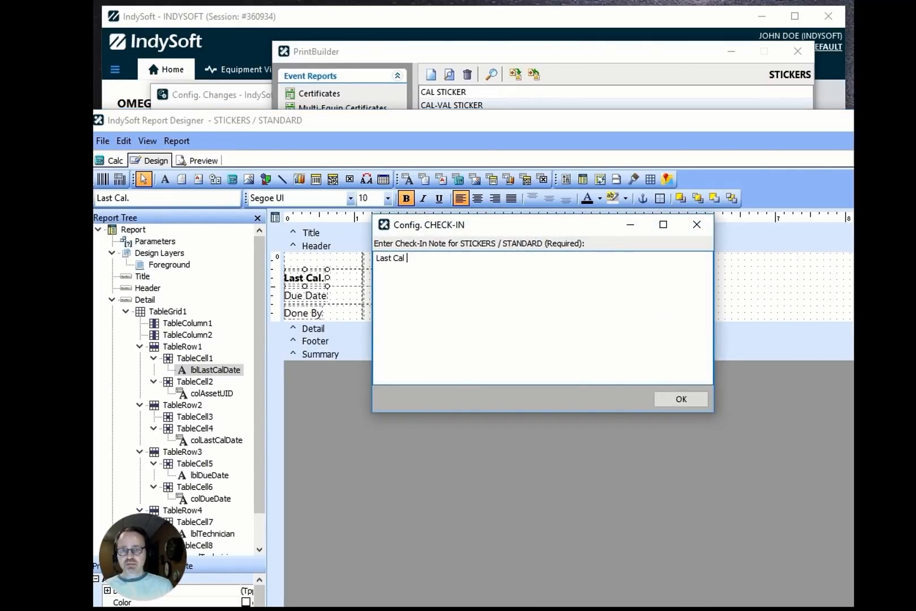
type("Bold")
key("Return")
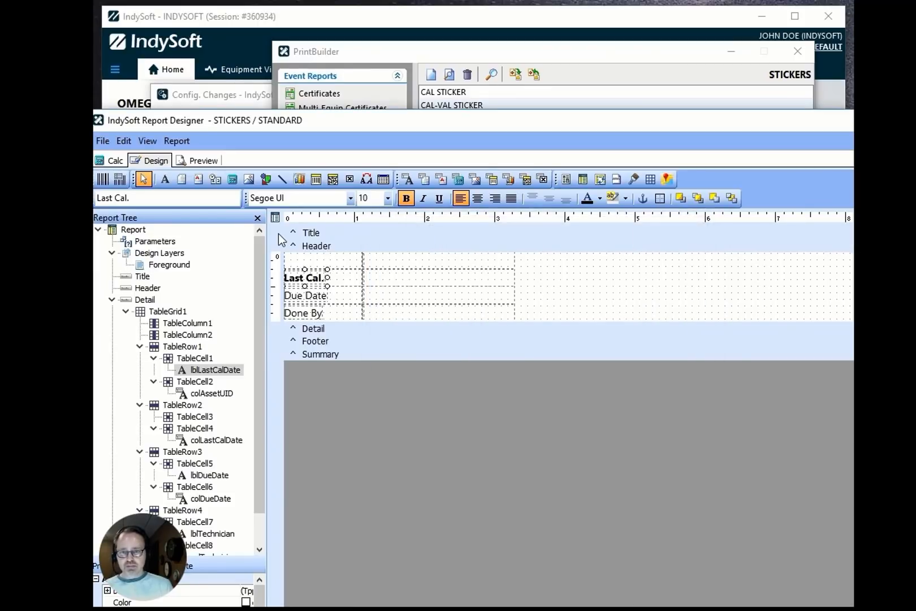
Refresh the configuration change log and compare the two STANDARD template entries.
key("alt+Tab")
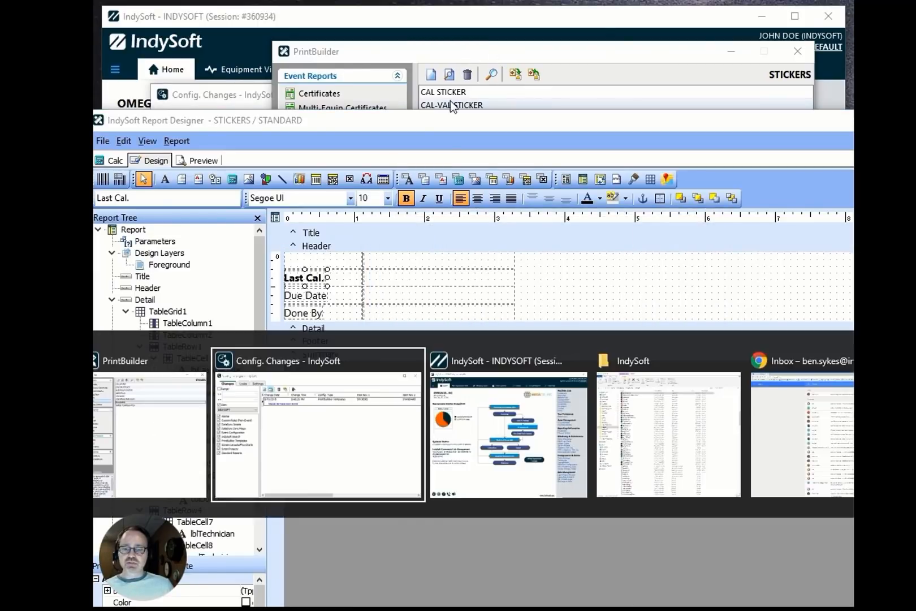
key("F5")
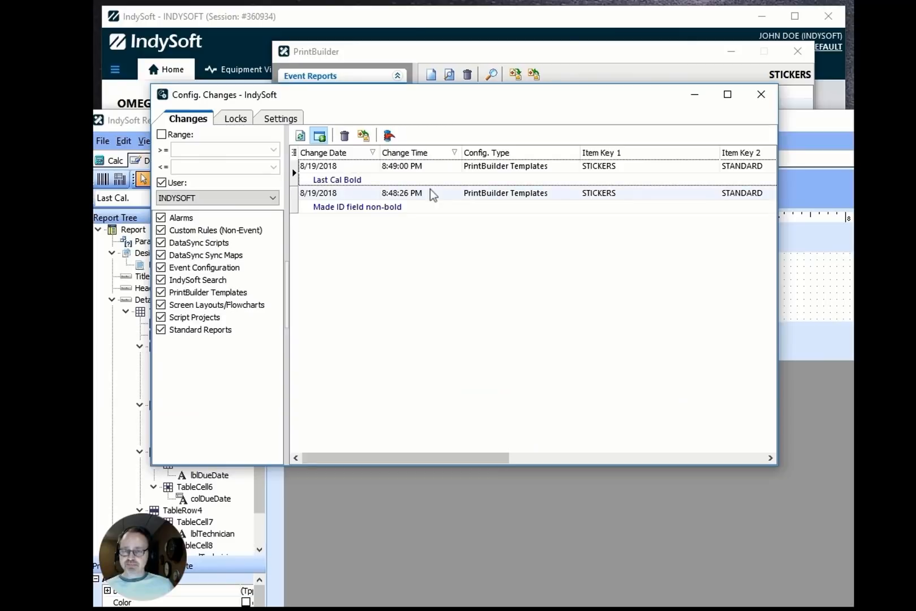
left_click(400, 172)
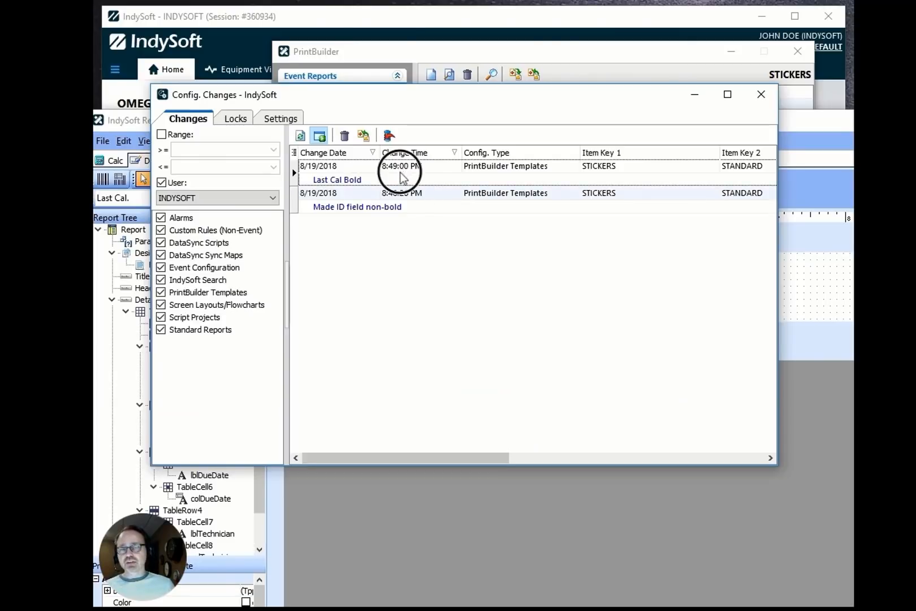
left_click(395, 206)
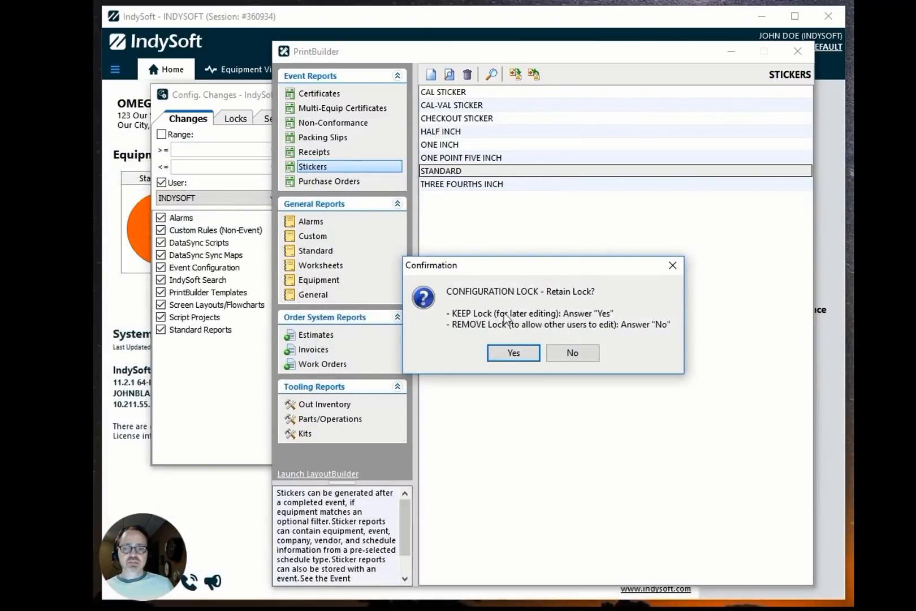
Close the report designer without retaining the lock and return to the change log.
left_click(571, 352)
double_click(487, 170)
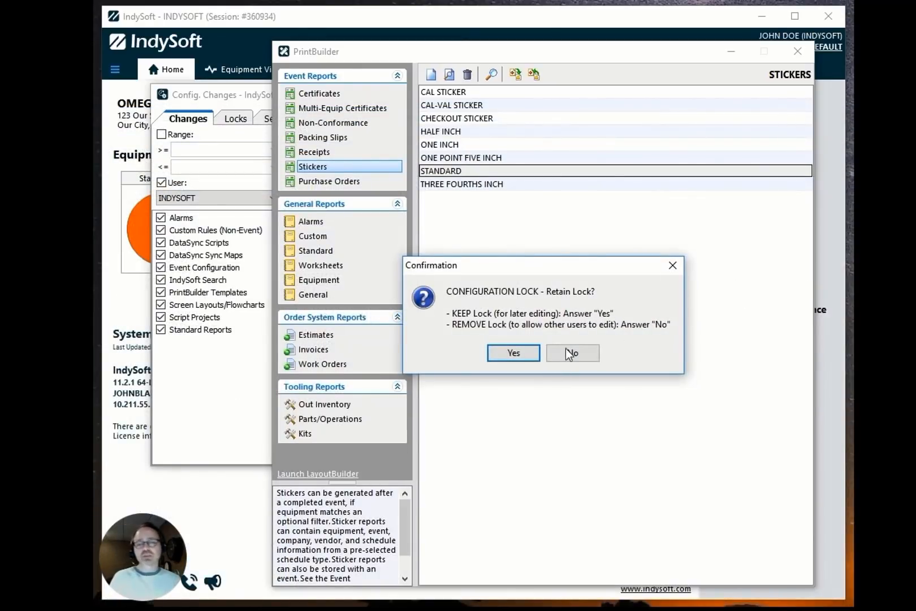
left_click(570, 351)
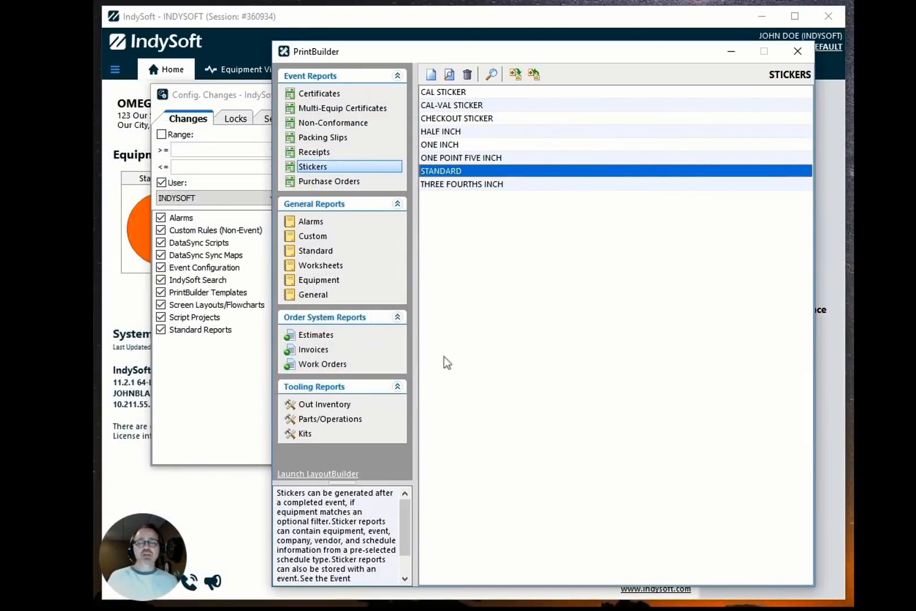
left_click(262, 373)
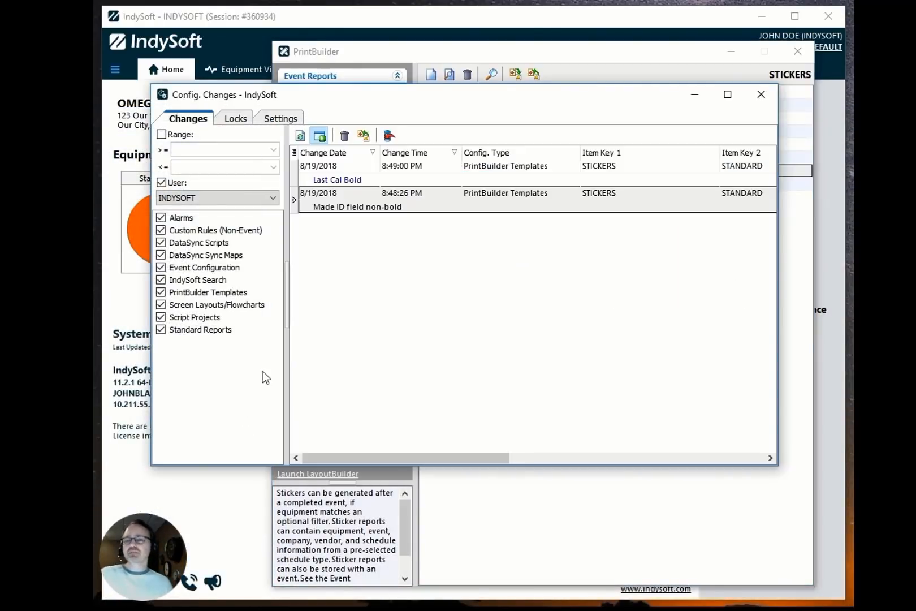
Revert the STANDARD template to the "Made ID field non-bold" revision.
left_click(397, 199)
left_click(394, 183)
left_click(391, 203)
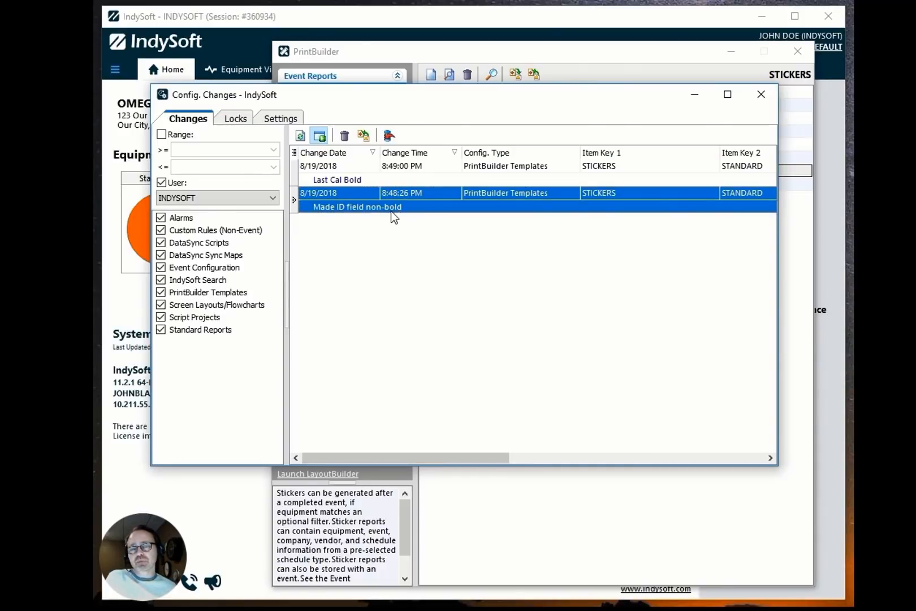
left_click(389, 135)
left_click(443, 314)
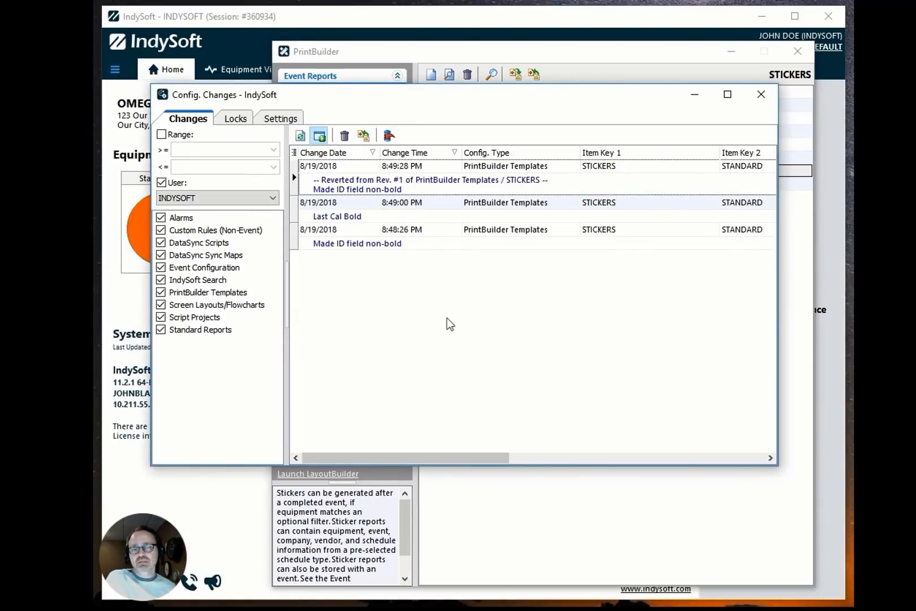
Open the reverted STANDARD template to inspect its labels, then close it without retaining the lock.
left_click(405, 187)
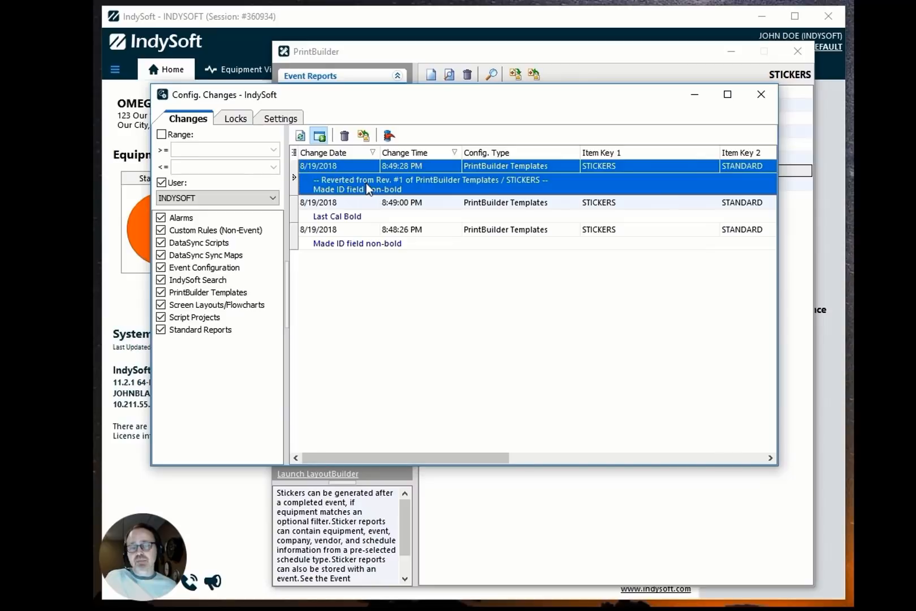
left_click(528, 488)
double_click(487, 168)
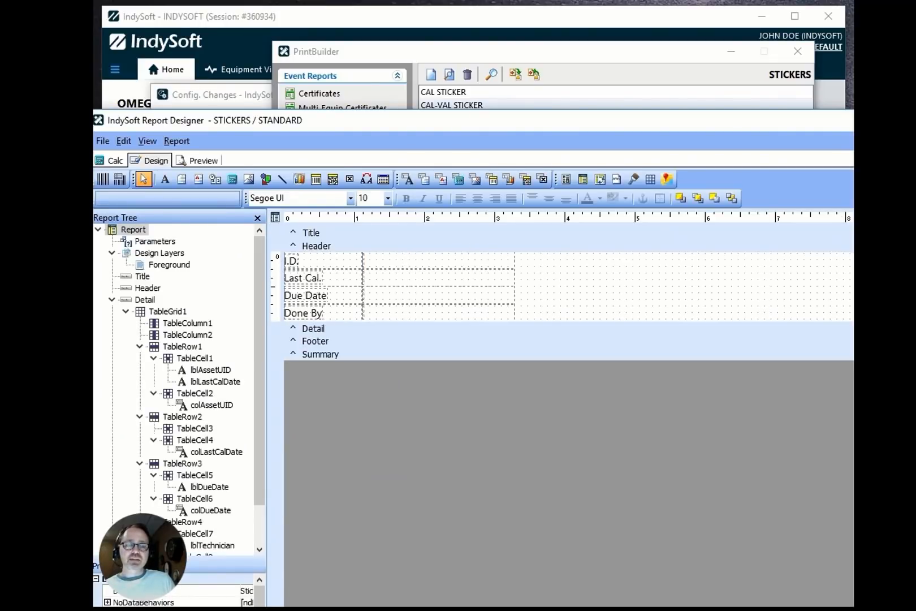
left_click(853, 120)
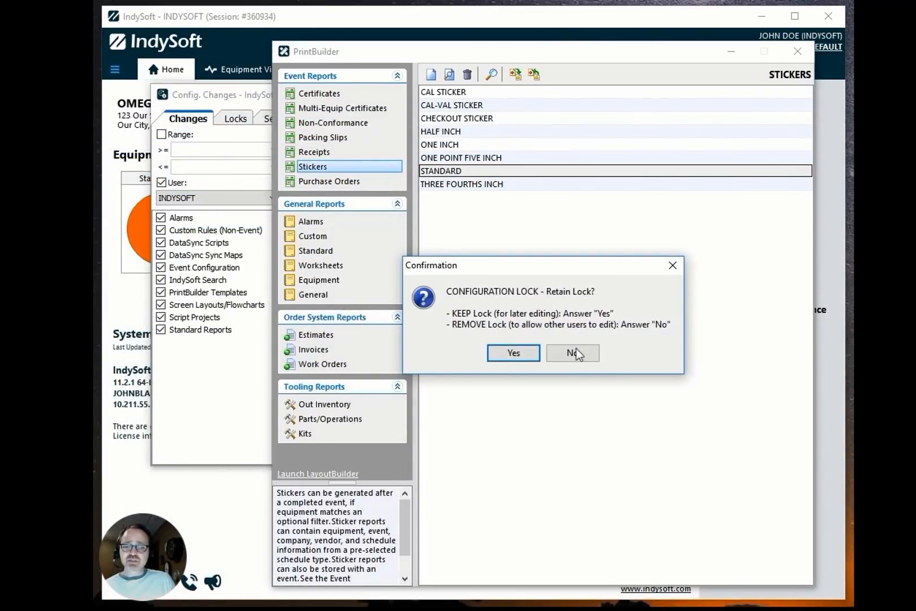
left_click(573, 353)
Examine the change log entries and the date range filter options.
left_click(229, 397)
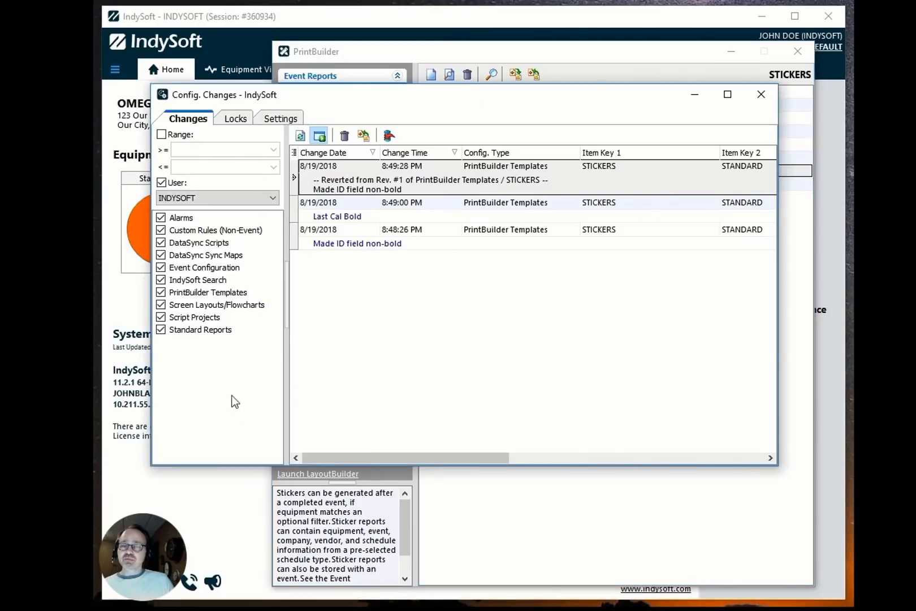
left_click(440, 201)
left_click(369, 244)
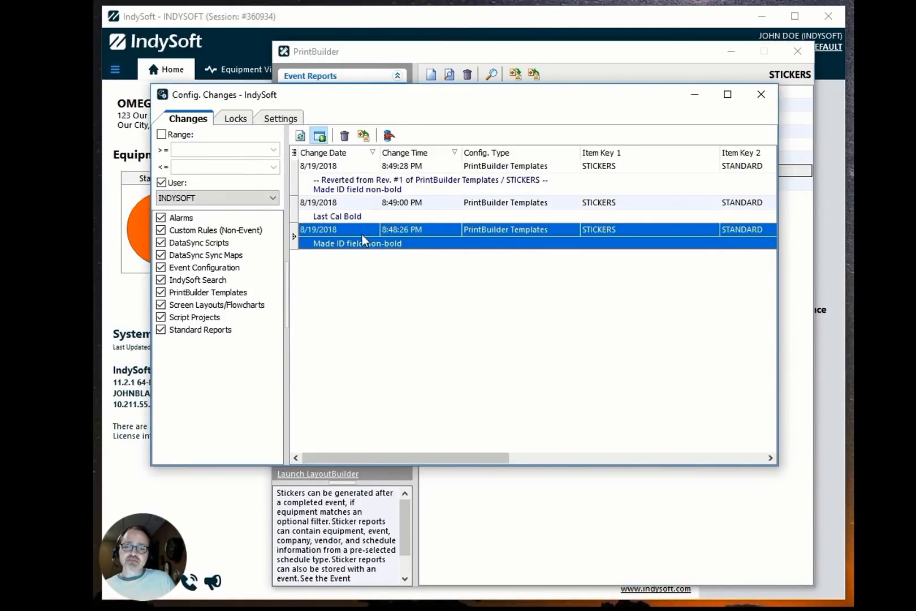
left_click(362, 215)
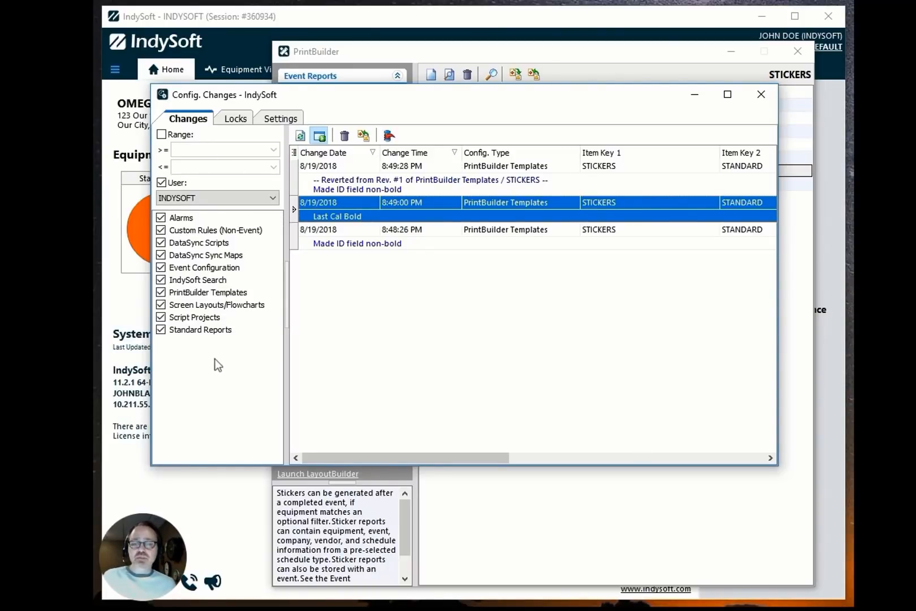
left_click(181, 136)
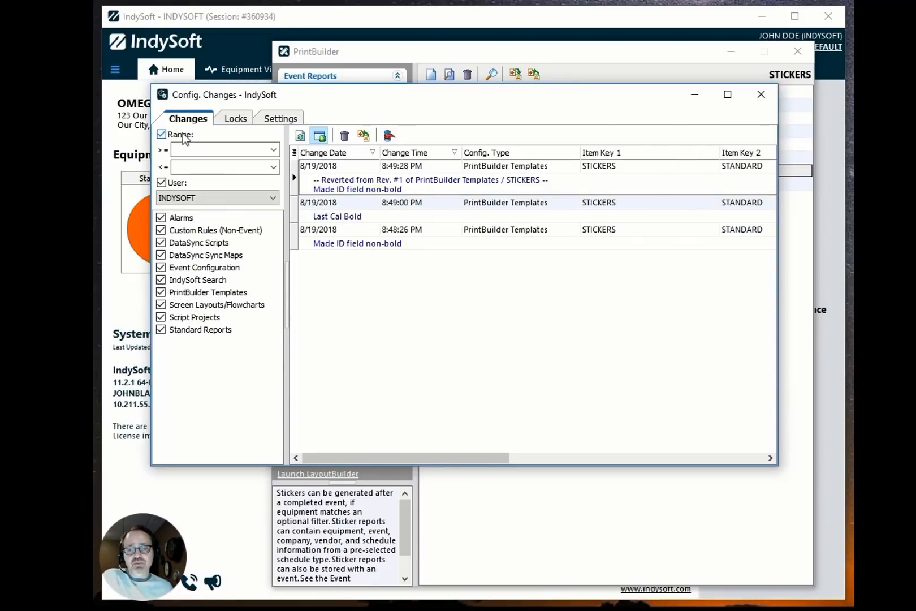
left_click(274, 150)
left_click(254, 150)
left_click(162, 134)
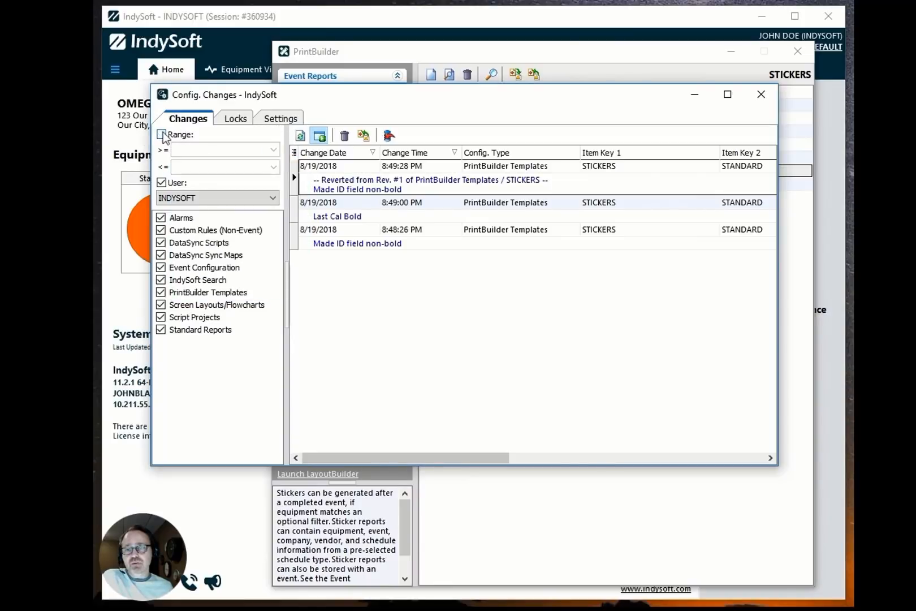
Turn off the user filter in the change log.
left_click(162, 183)
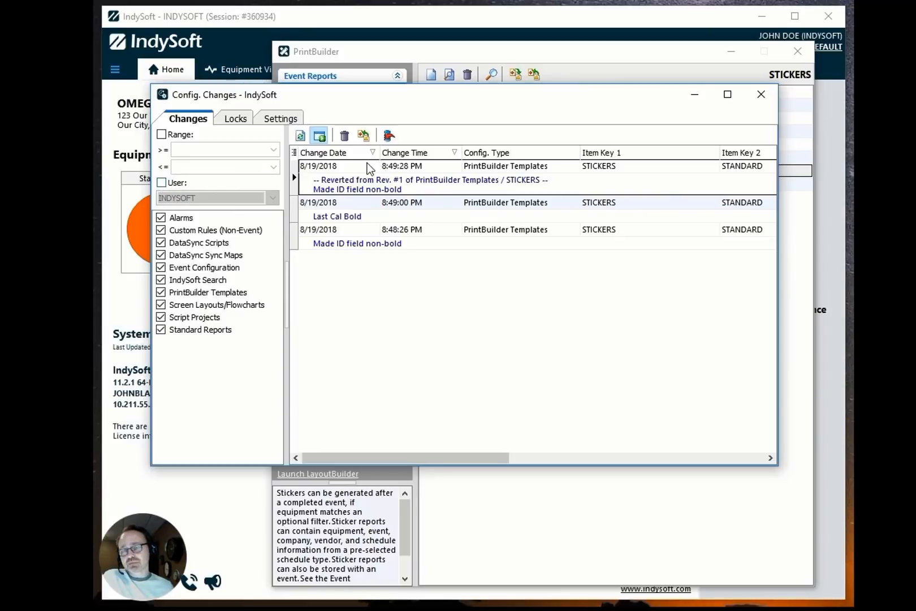
left_click(351, 181)
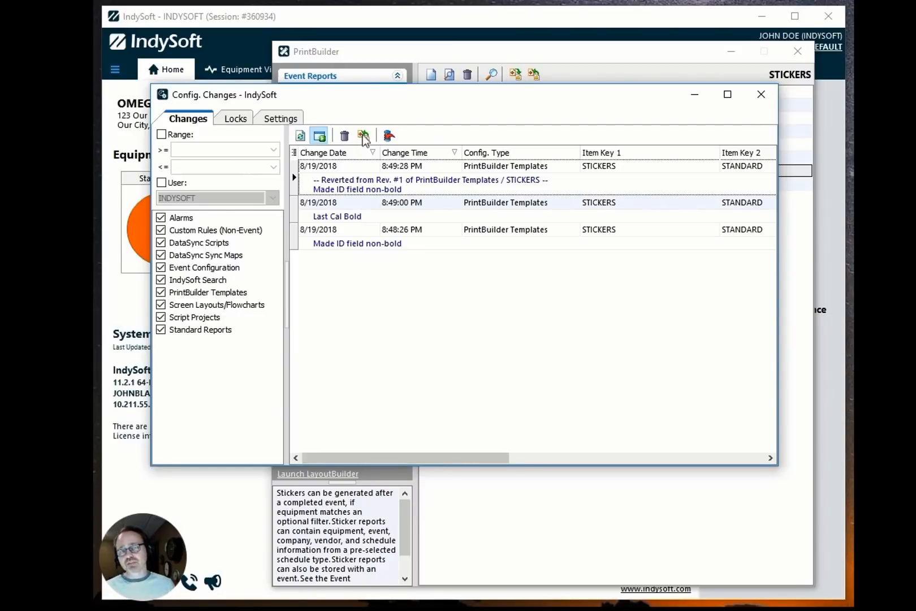
left_click(358, 167)
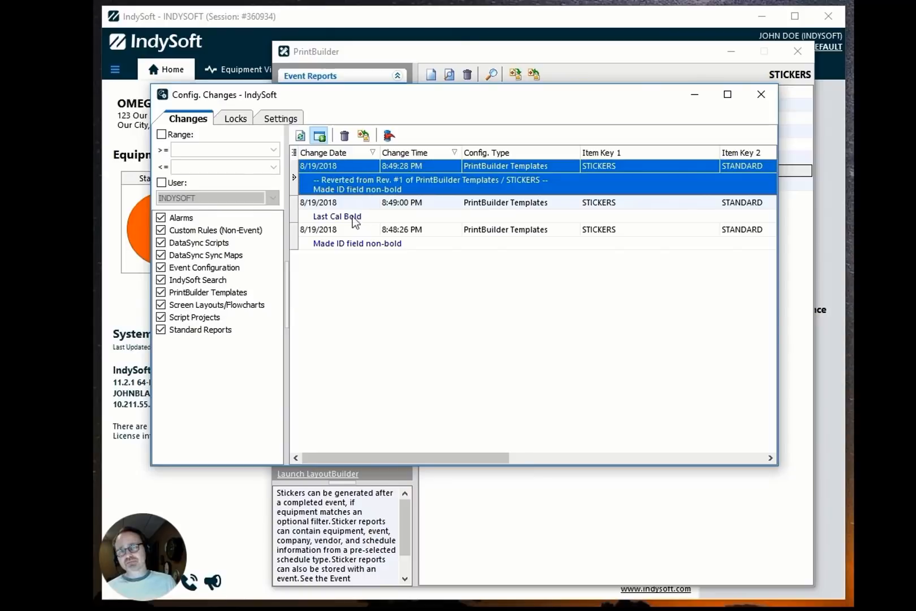
Show only active locks on the Locks tab of the change log.
left_click(236, 119)
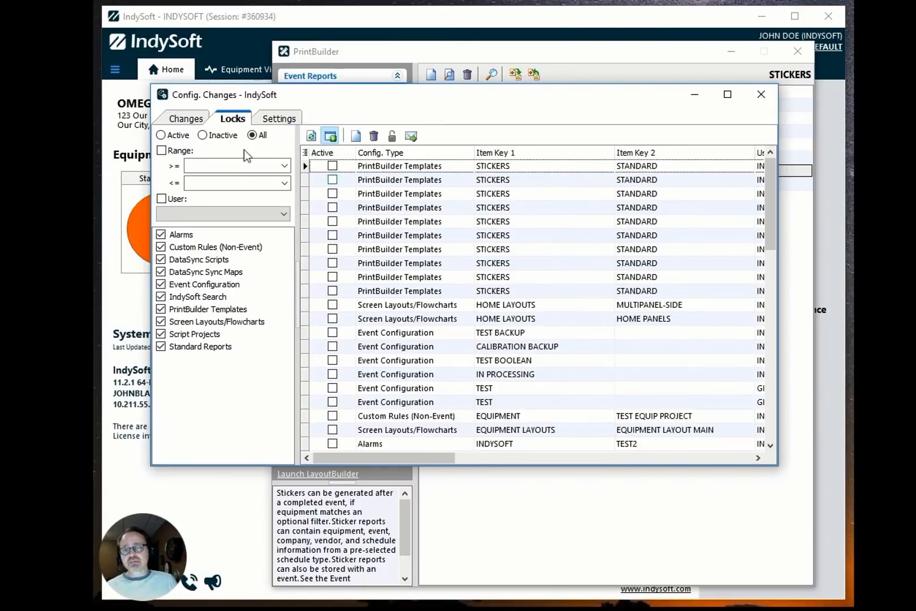
left_click(174, 135)
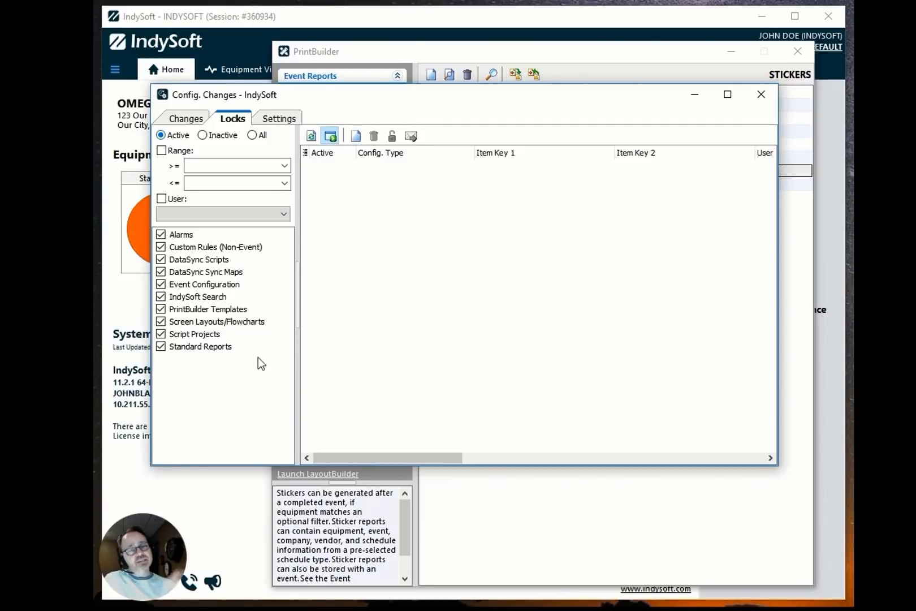
left_click_drag(318, 97, 311, 115)
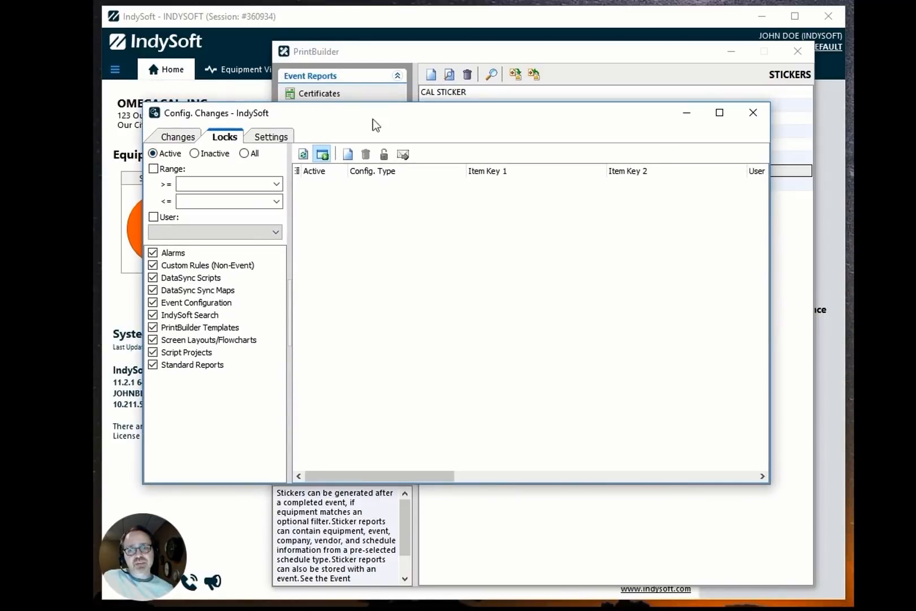
Open the STANDARD sticker template in the Report Designer from PrintBuilder.
left_click(441, 59)
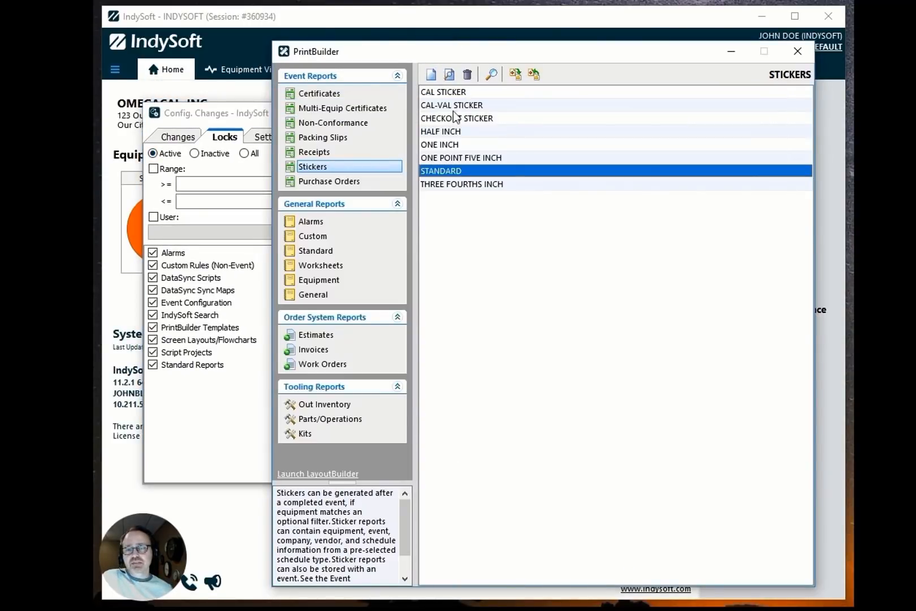
double_click(473, 176)
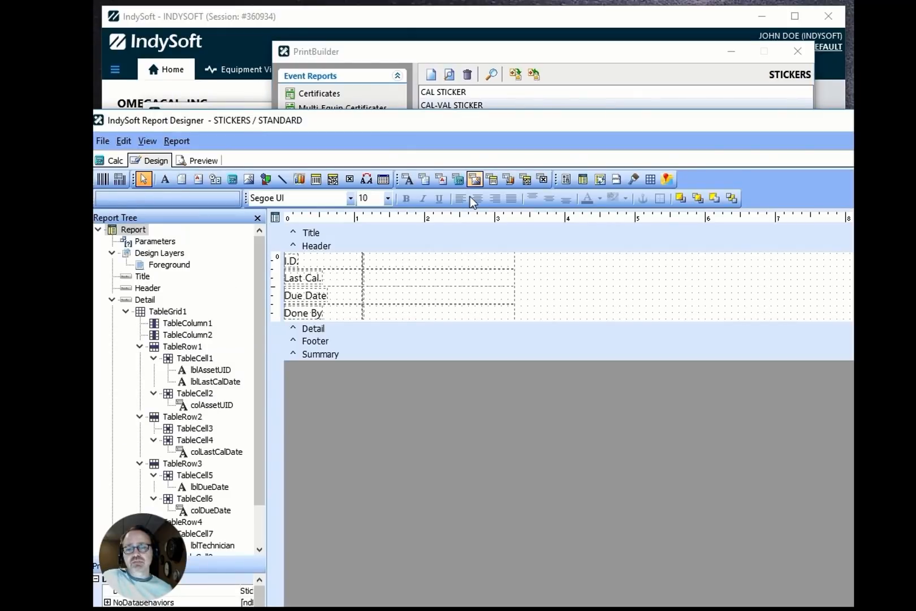
left_click_drag(522, 116, 626, 99)
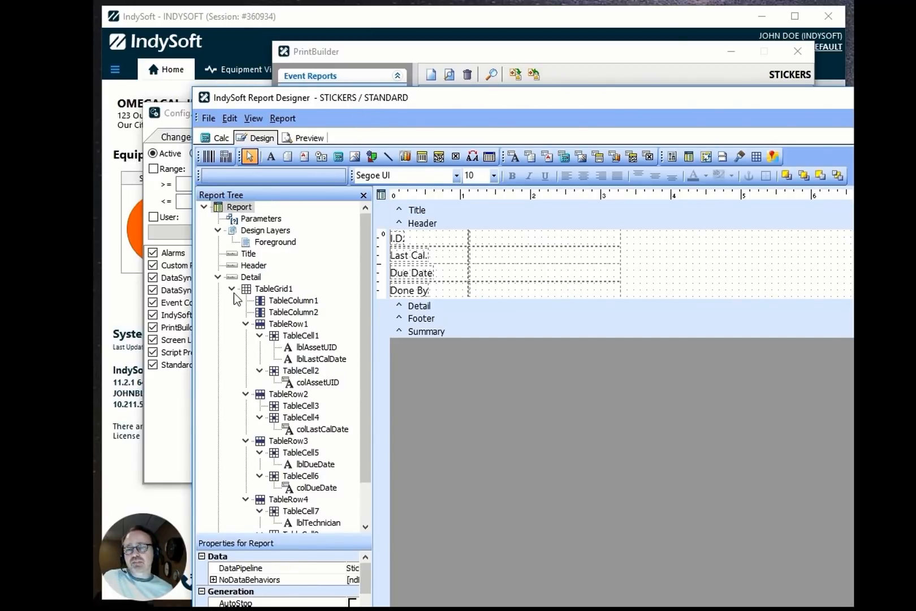
Check the active lock for the STICKERS / STANDARD template on the Locks tab, then return to the designer.
left_click(173, 403)
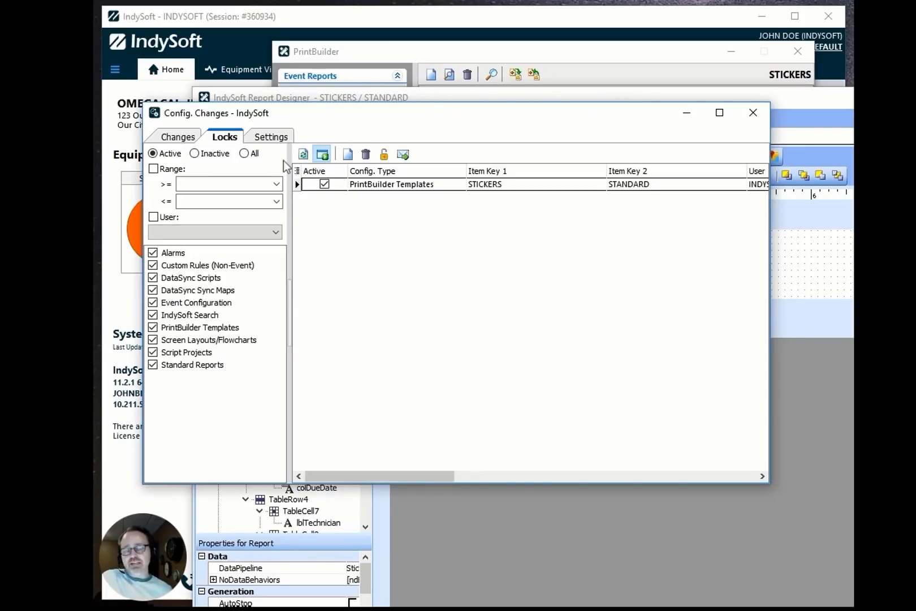
left_click(400, 187)
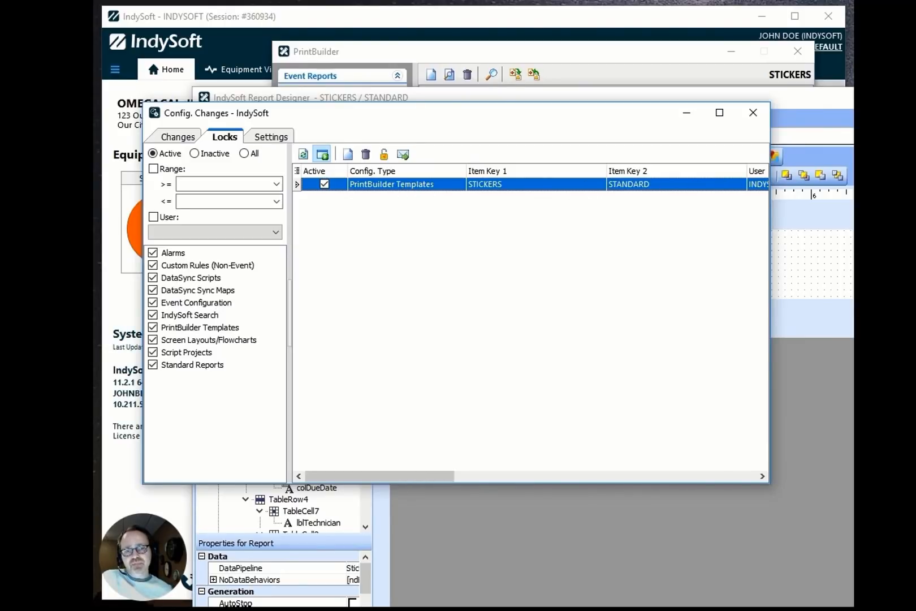
left_click(833, 104)
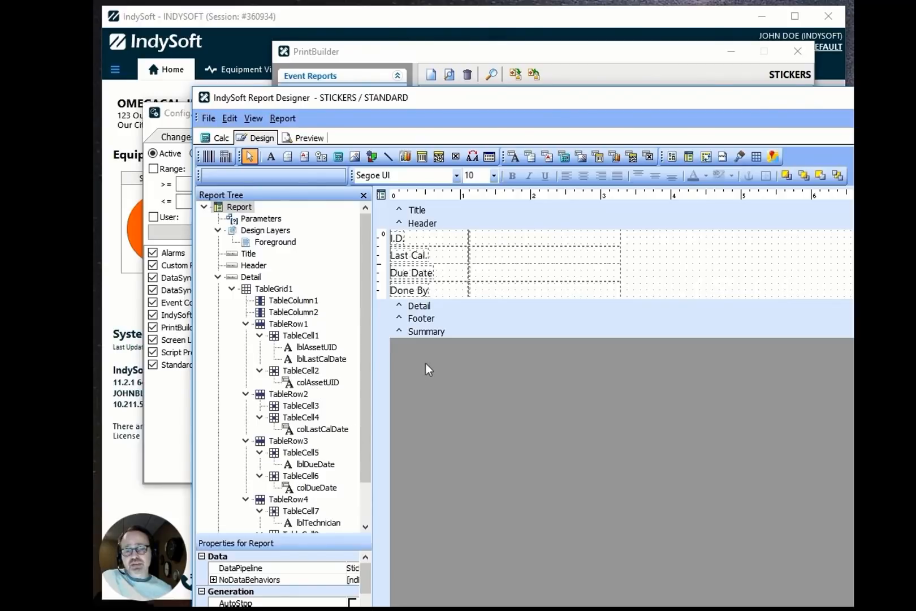
Examine the Prompt to Retain Lock setting for each configuration type on the Settings tab.
left_click(171, 129)
left_click(272, 137)
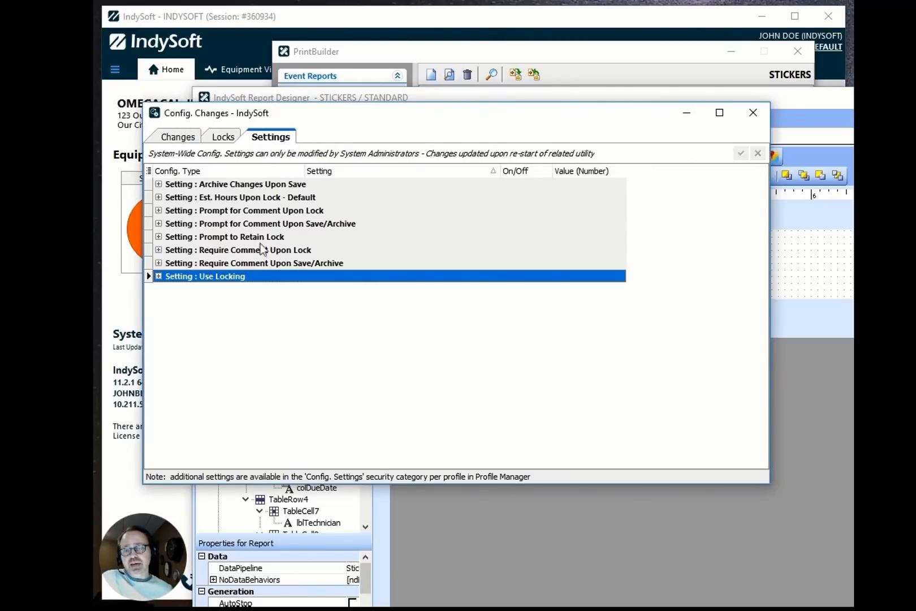
left_click(170, 237)
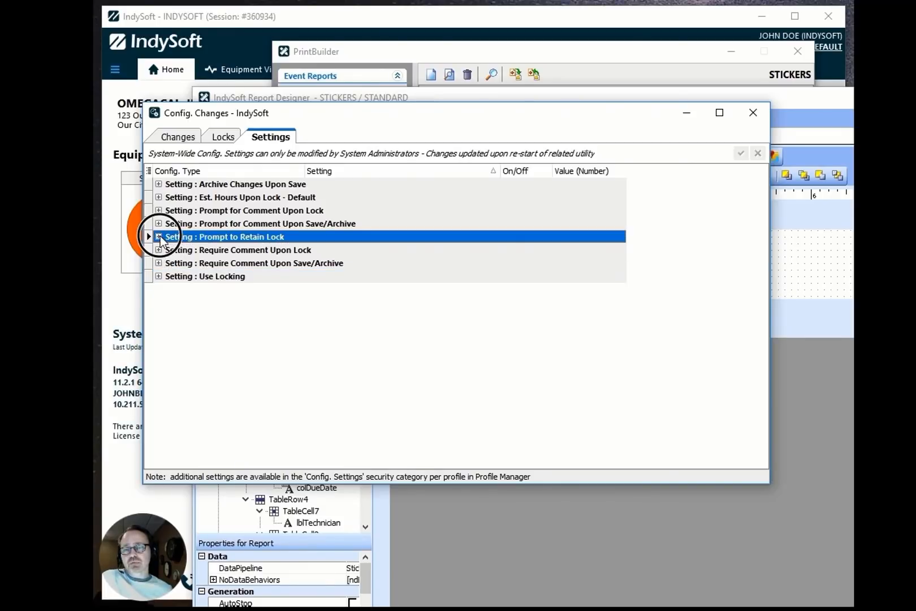
left_click(159, 237)
left_click(447, 339)
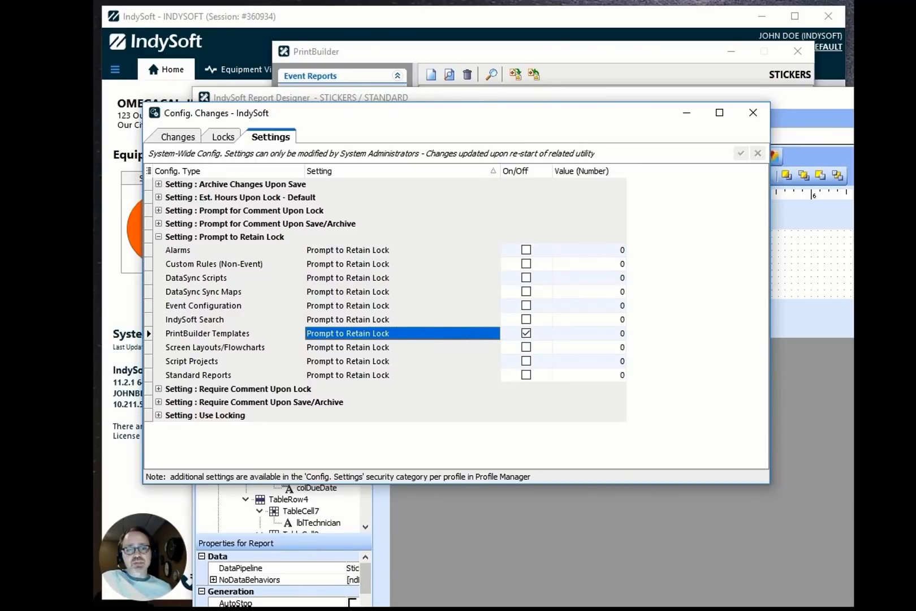
Close the STANDARD template in the Report Designer and choose to retain its configuration lock.
key("alt+Tab")
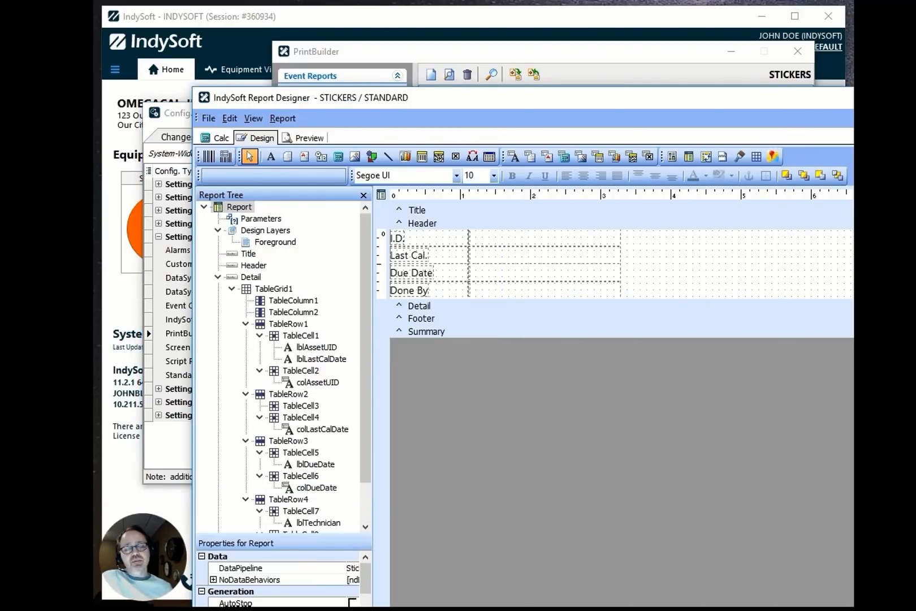
left_click(397, 237)
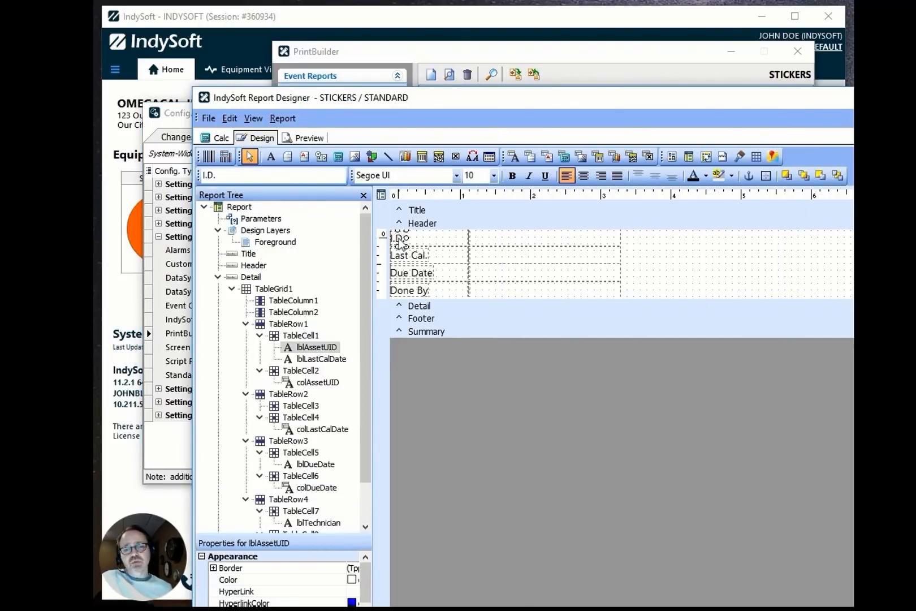
key("alt+F4")
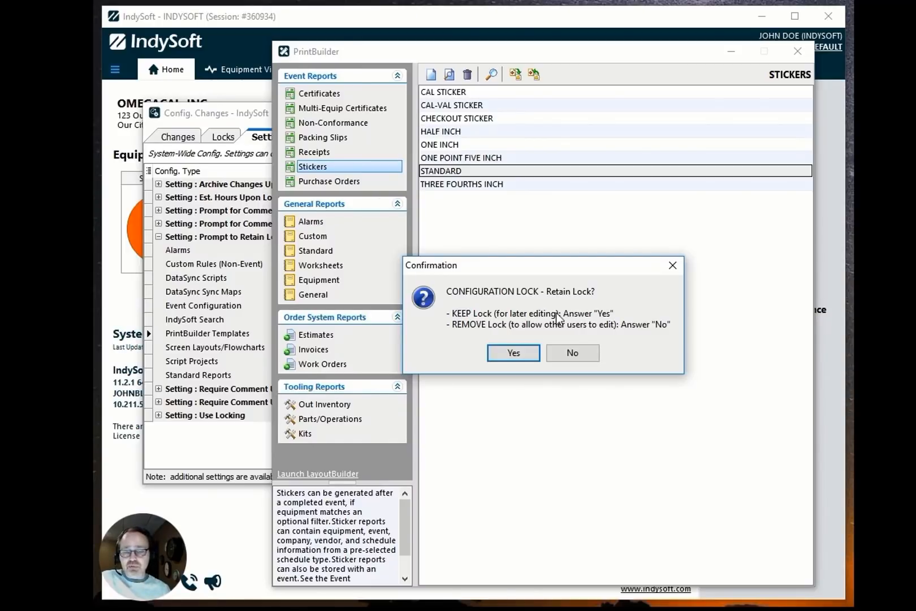
left_click(526, 351)
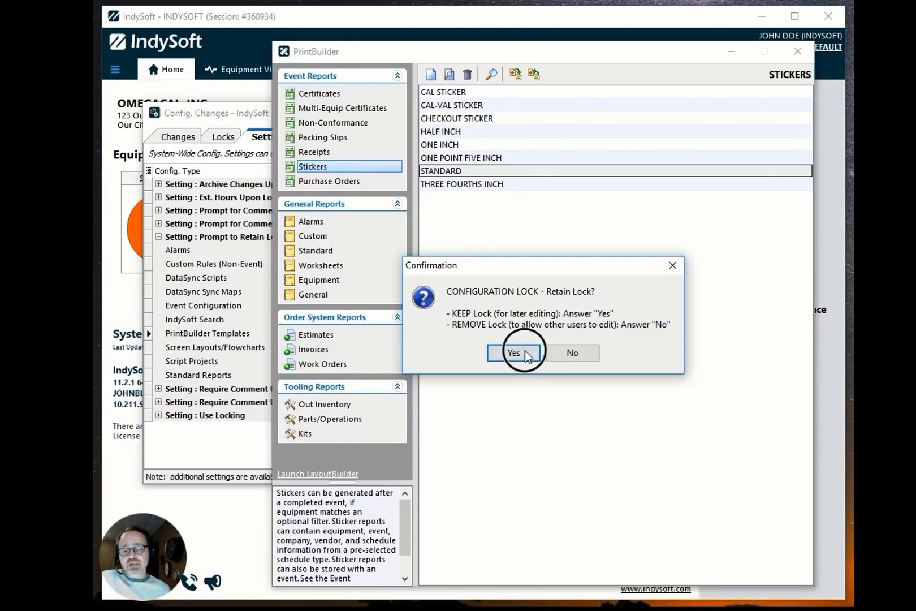
Review the retained template lock on the Locks tab and close PrintBuilder.
left_click(249, 116)
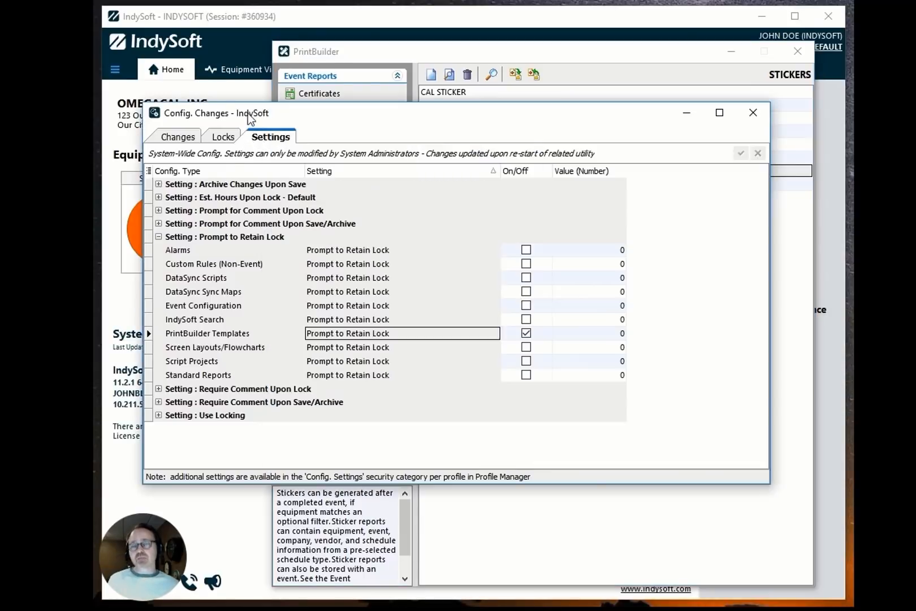
left_click(237, 142)
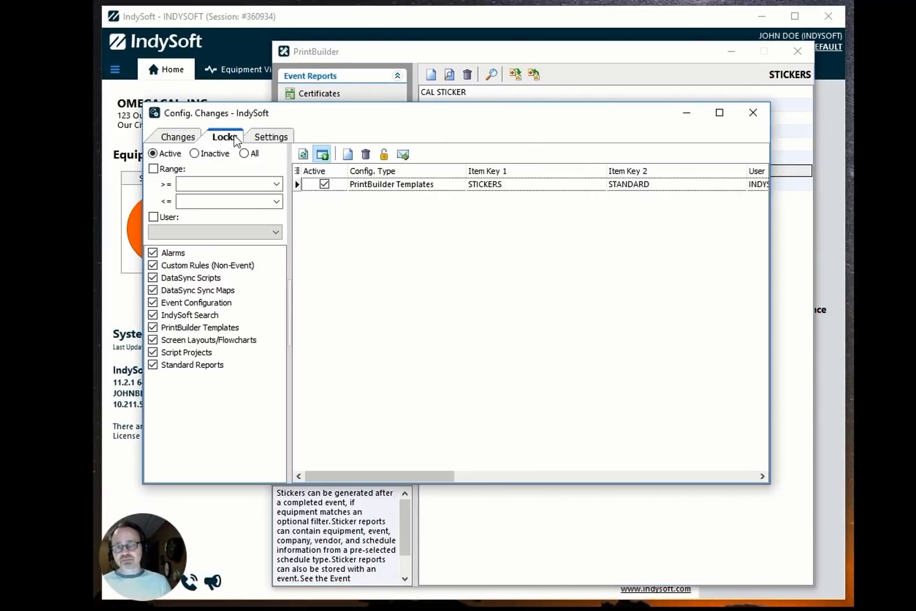
left_click(704, 50)
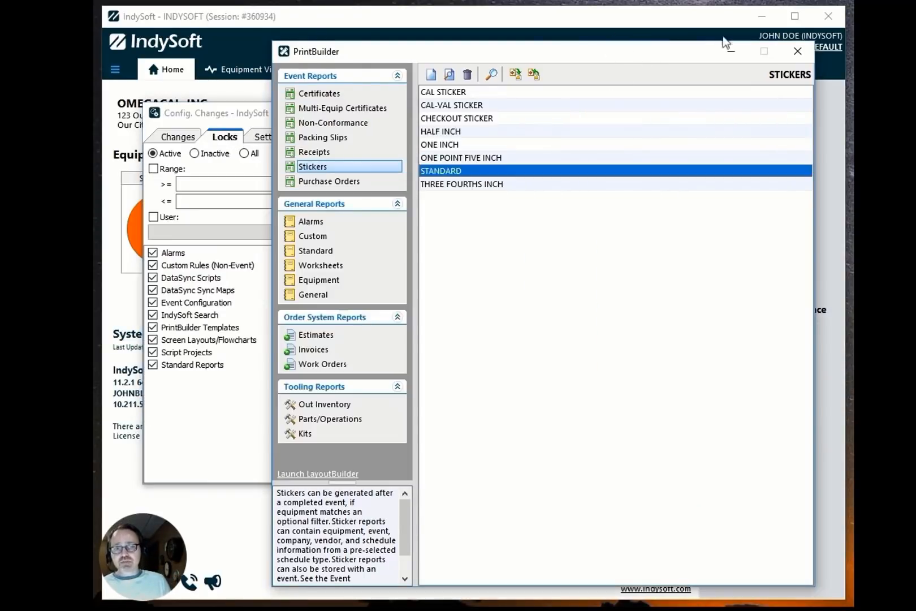
left_click(795, 51)
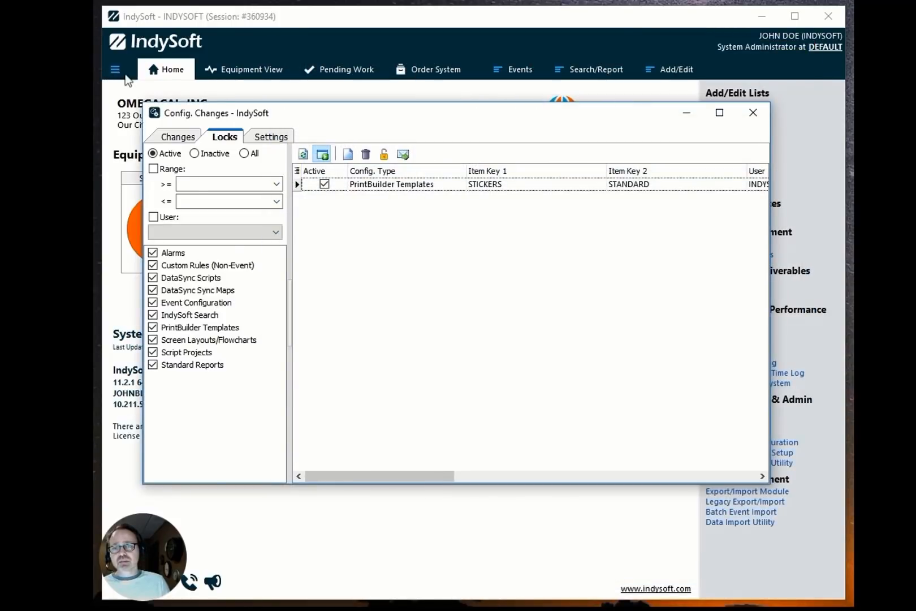
Close the Config. Changes window and log out of IndySoft.
double_click(154, 113)
left_click(114, 69)
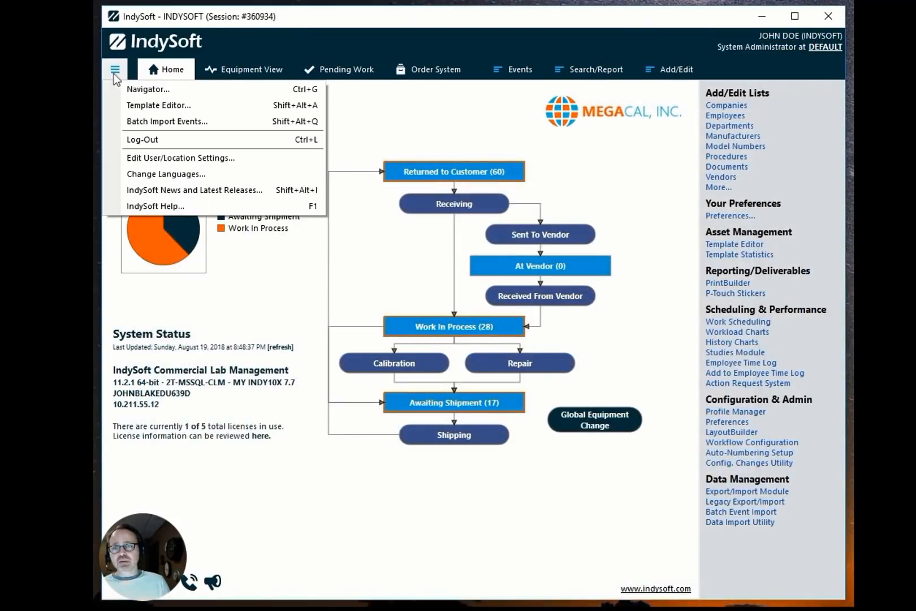
left_click(148, 146)
Try to log in with user name INDYSOFT2 and its password.
type("INDYSOFT2")
key("Tab")
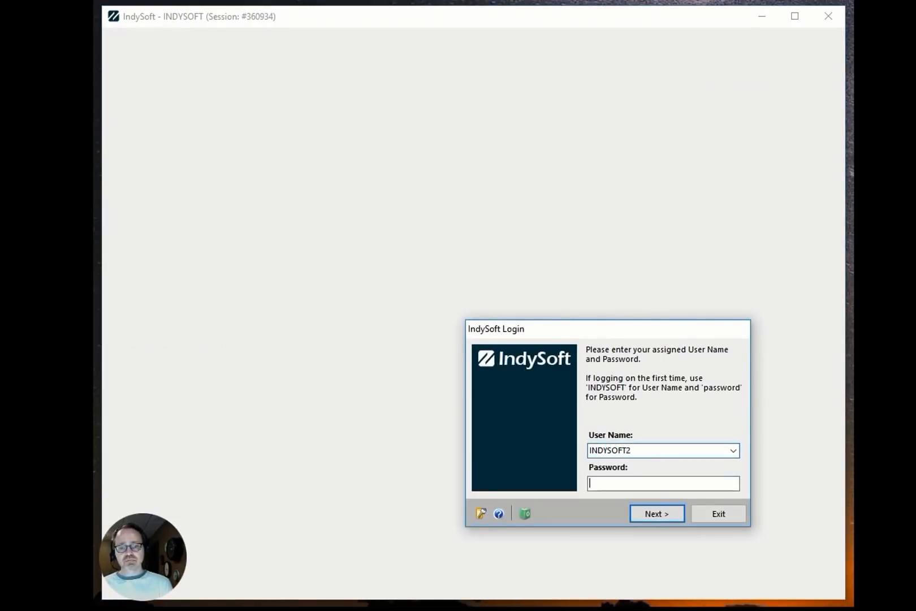
type("password")
key("Return")
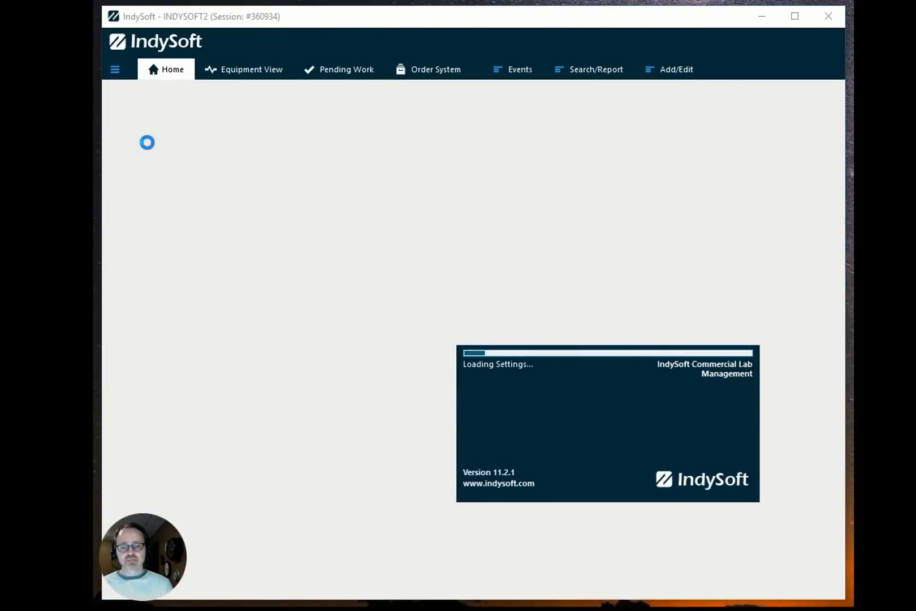
Re-enter the password for INDYSOFT2 and retry the login.
left_click(625, 456)
key("BackSpace")
key("BackSpace")
key("BackSpace")
key("BackSpace")
key("BackSpace")
key("BackSpace")
key("BackSpace")
key("BackSpace")
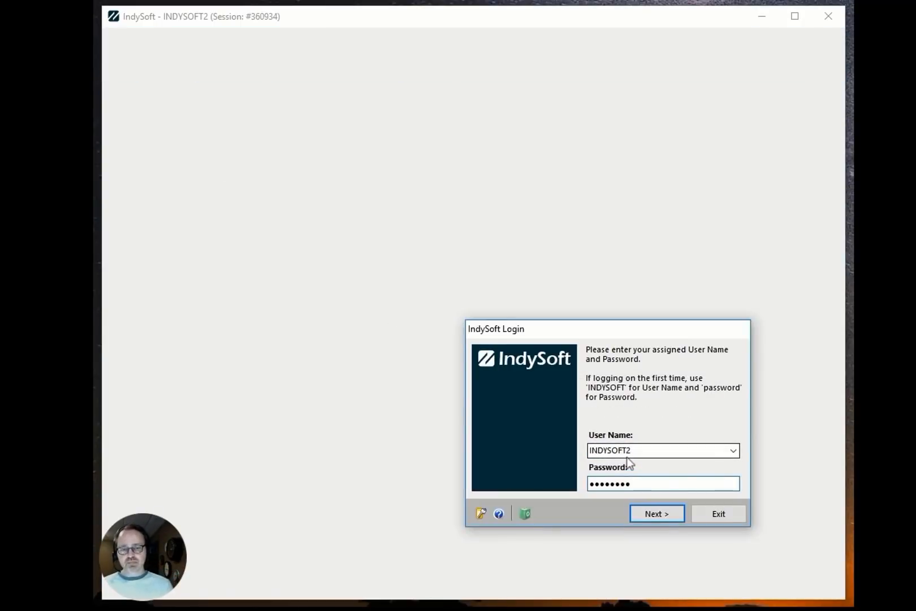
type("password")
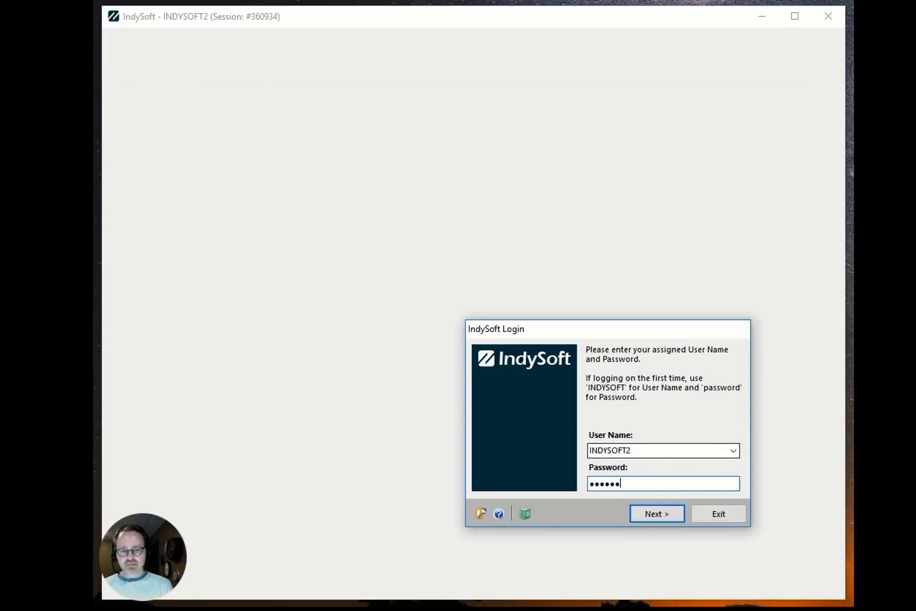
key("Return")
left_click(627, 456)
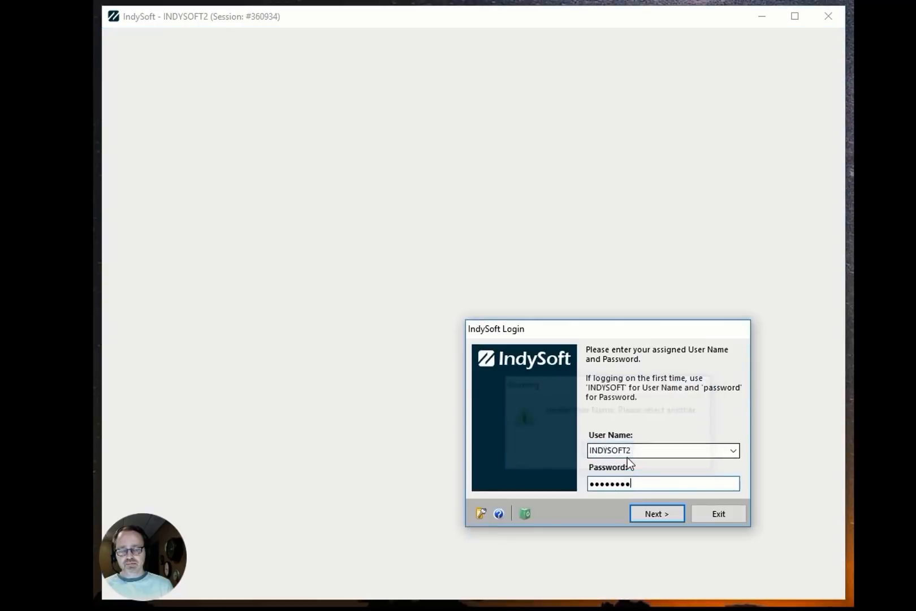
Log in as the GI user from the user name list with its password.
key("alt+Down")
key("Down")
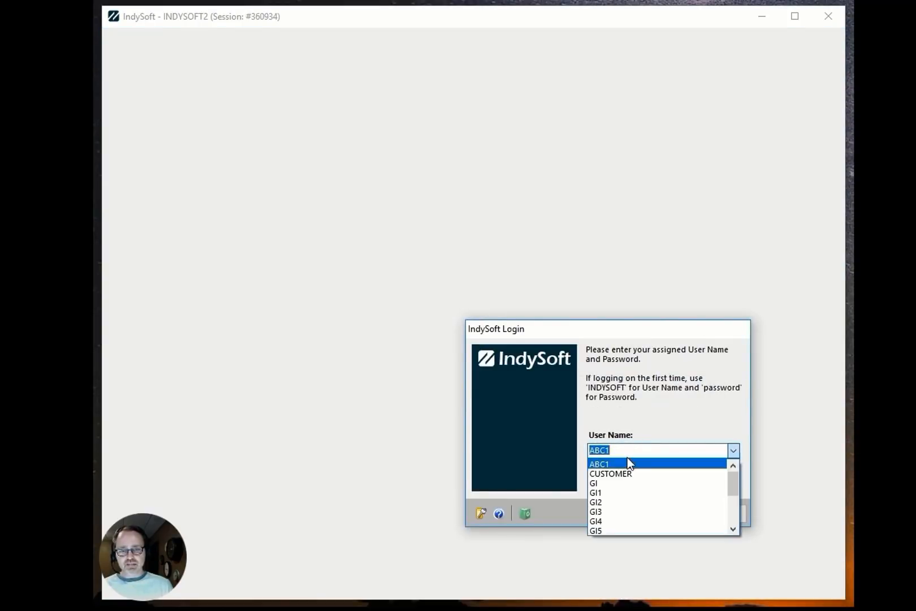
key("Down")
key("Tab")
type("password")
key("Return")
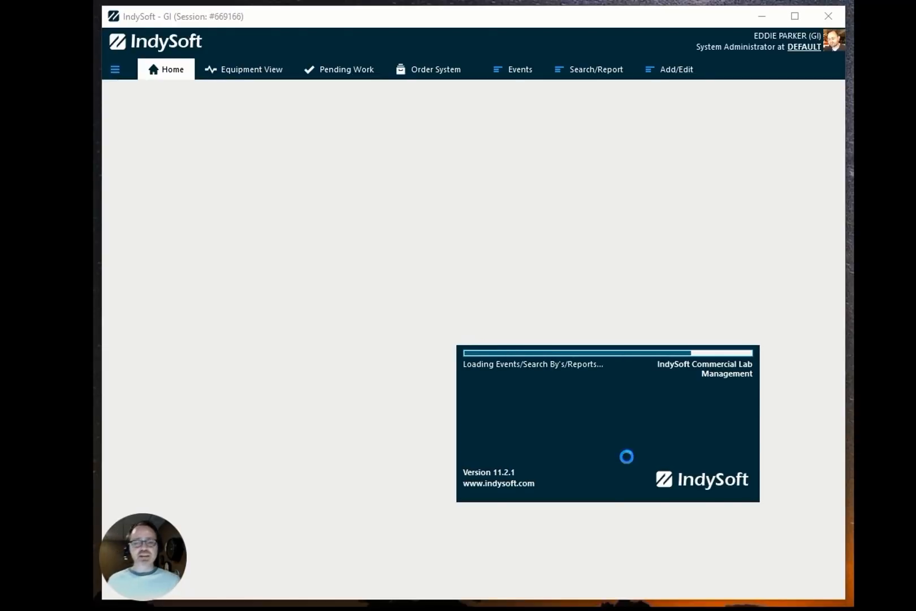
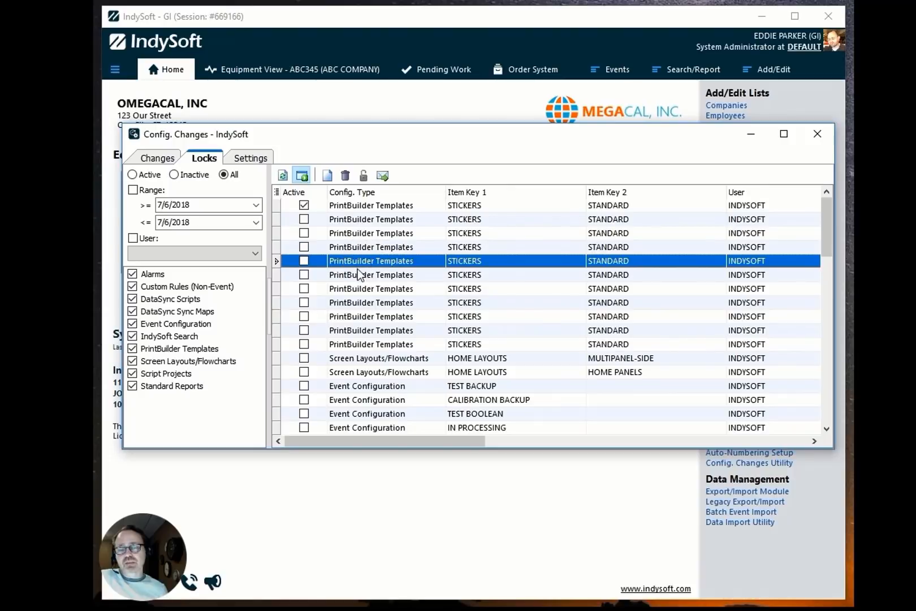
Browse the lock records in the Locks list of the Config. Changes window.
left_click(359, 250)
left_click(359, 236)
left_click(364, 289)
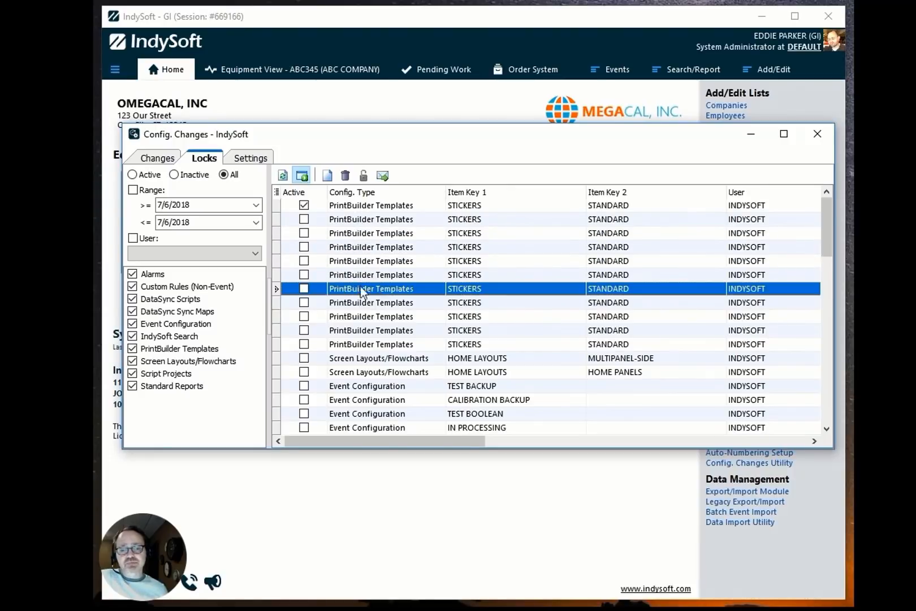
scroll(365, 317, "down", 4)
left_click(372, 318)
left_click(371, 289)
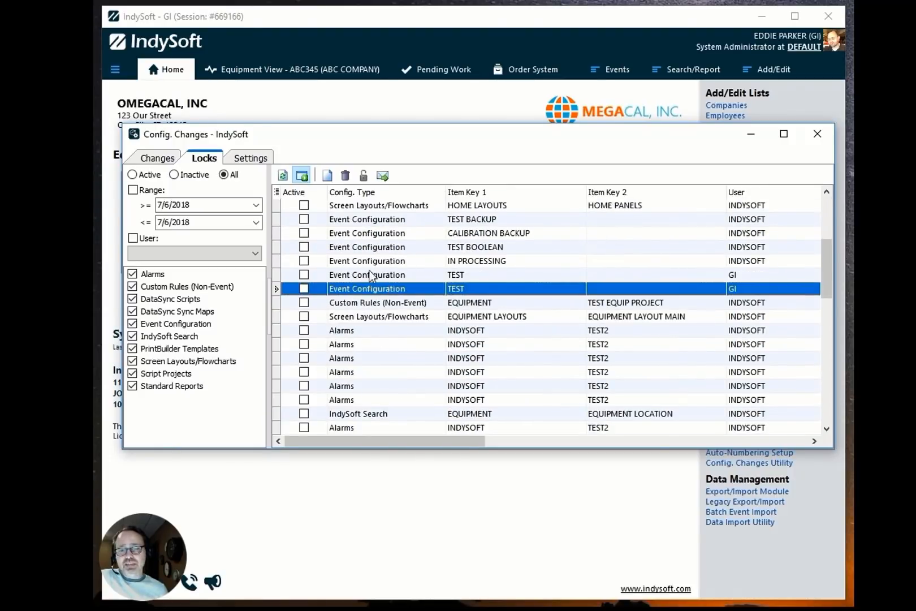
left_click(367, 261)
left_click(365, 248)
scroll(375, 320, "down", 3)
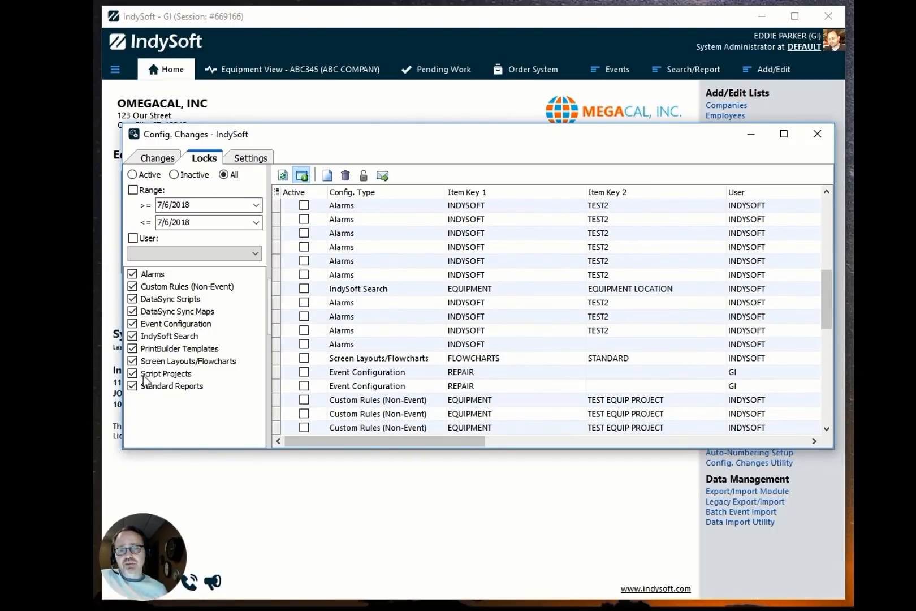
Review the Use Locking setting for each configuration type, then return to the Locks list.
left_click(245, 159)
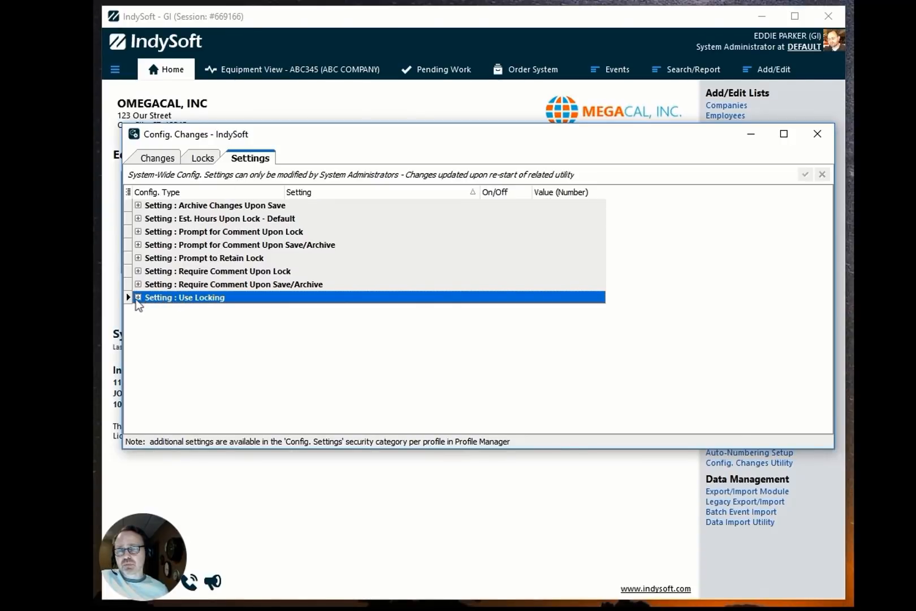
left_click(137, 298)
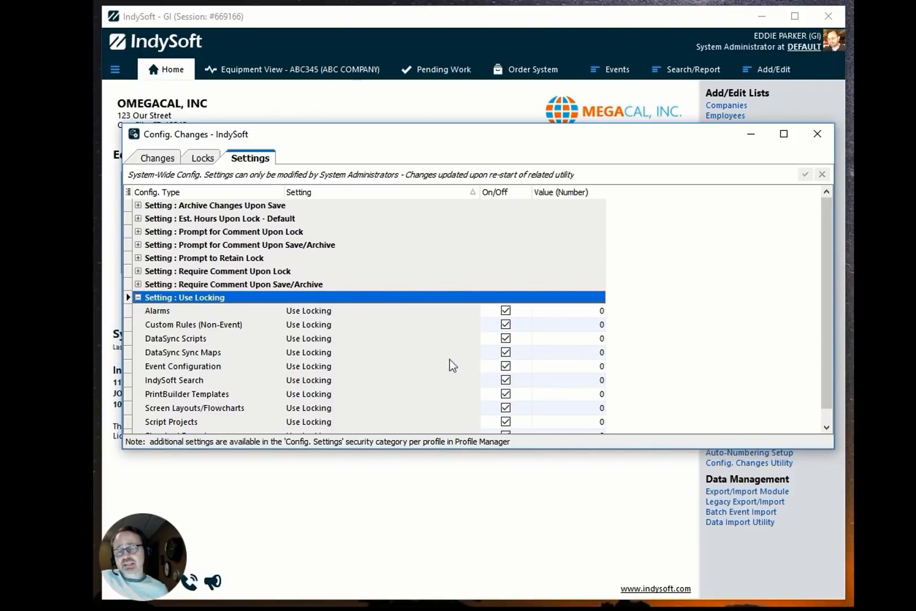
scroll(452, 366, "down", 1)
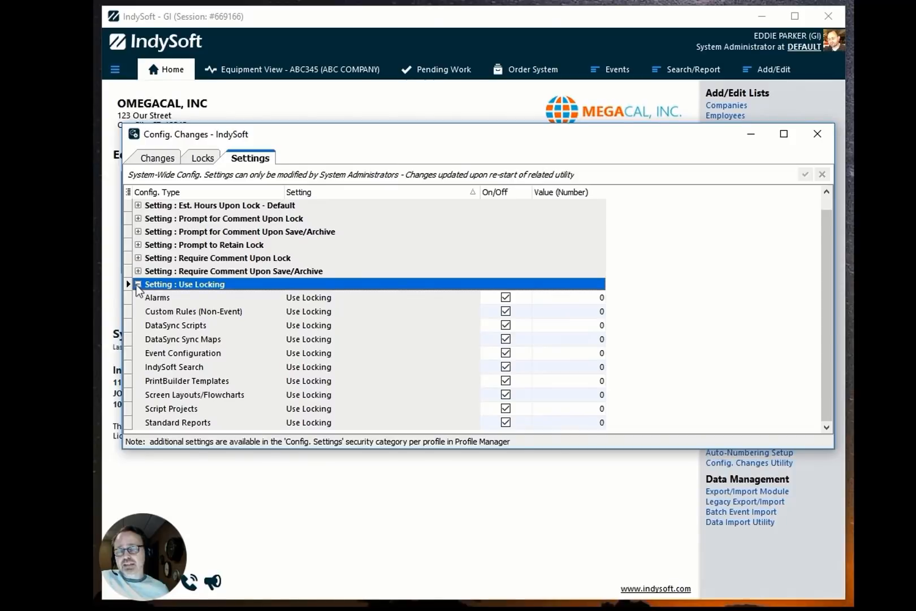
left_click(137, 285)
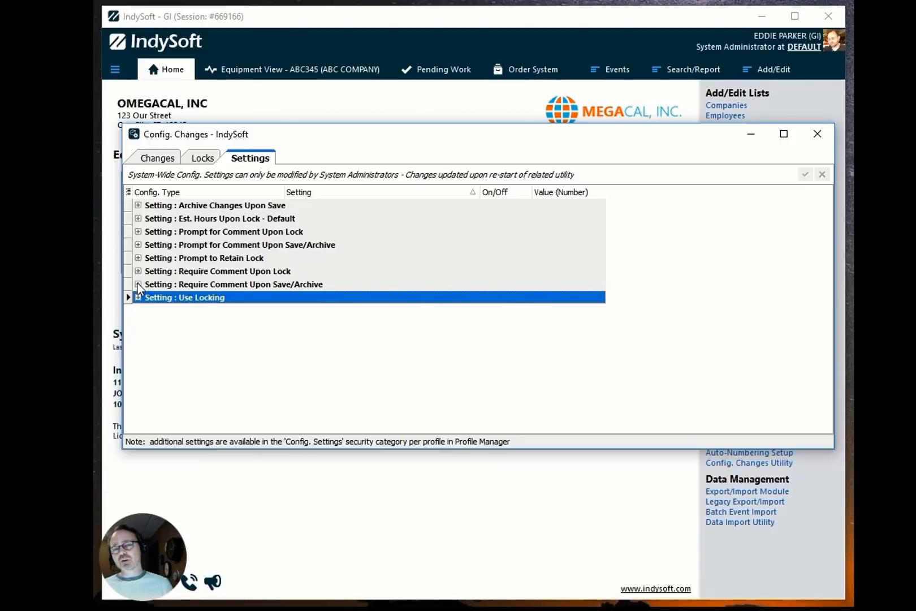
left_click(205, 160)
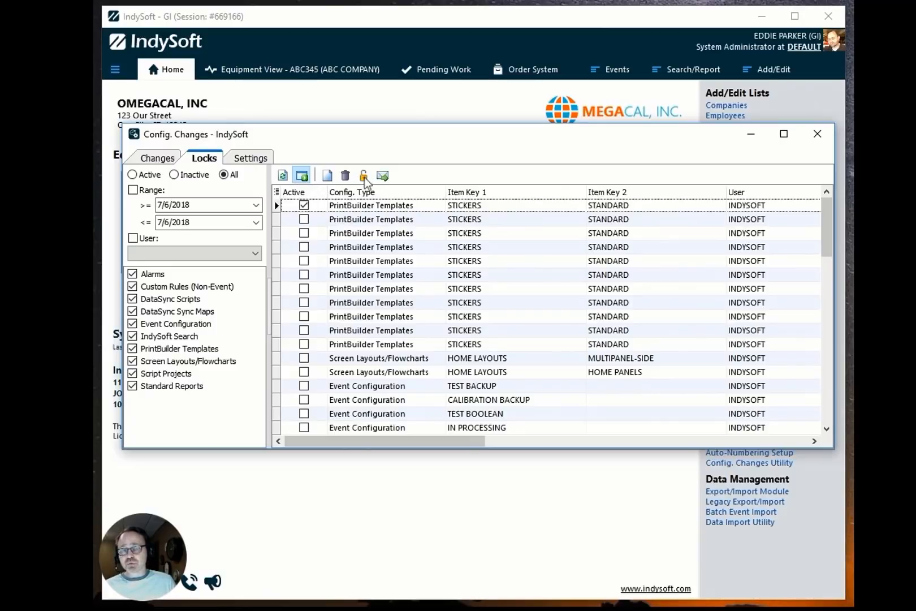
left_click(170, 163)
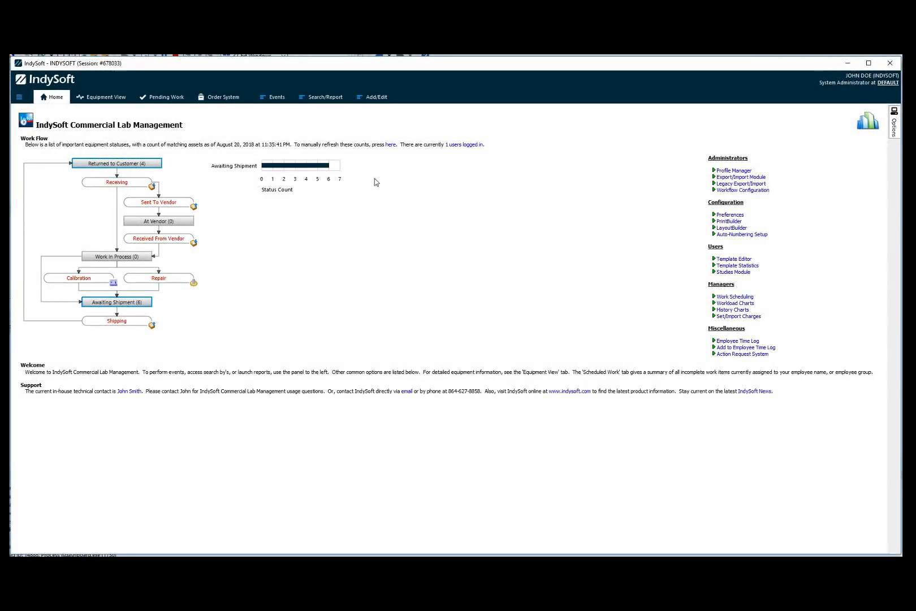
Open the SAMPLE ADV TEST POINTS template from the Advanced Calibration Test Points list.
left_click(376, 101)
mouse_move(377, 187)
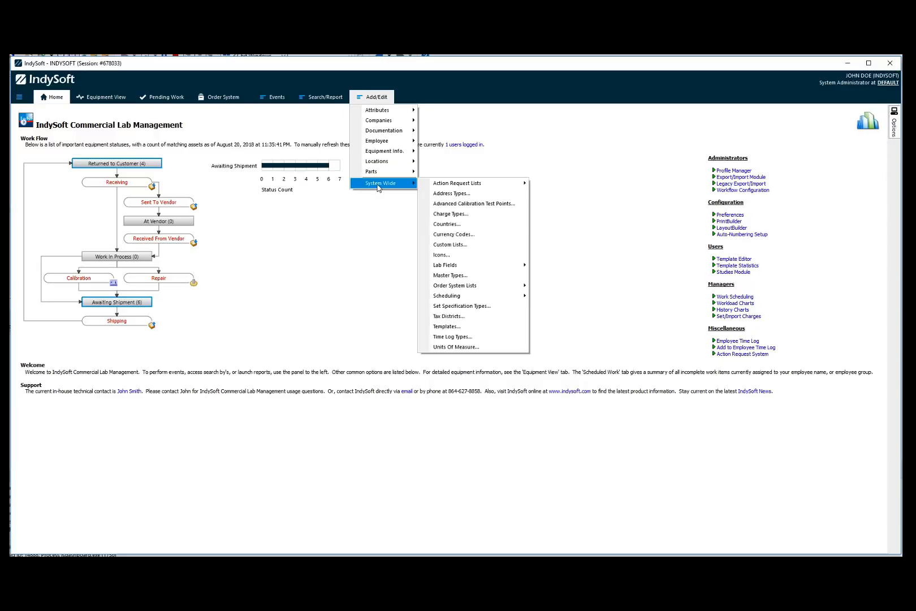
left_click(469, 203)
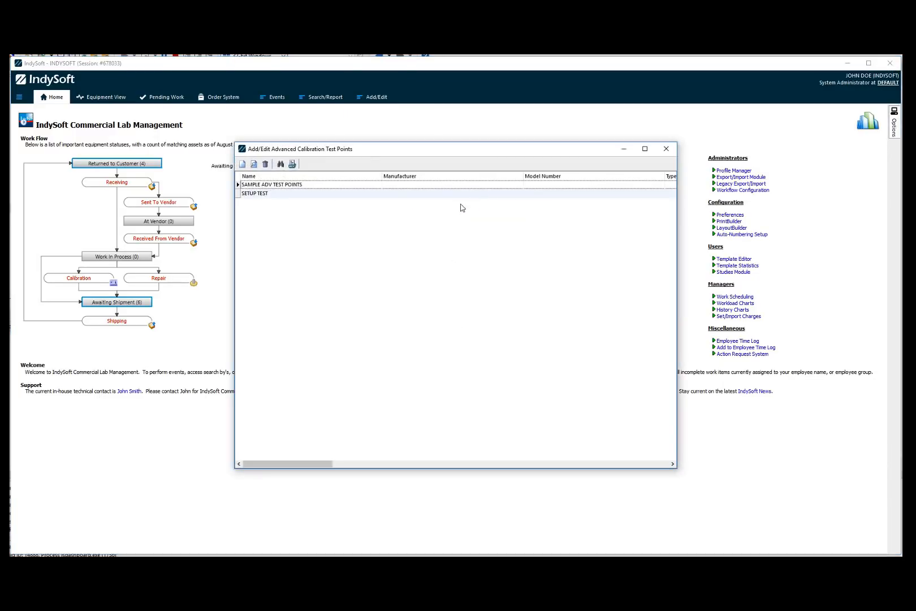
left_click(314, 187)
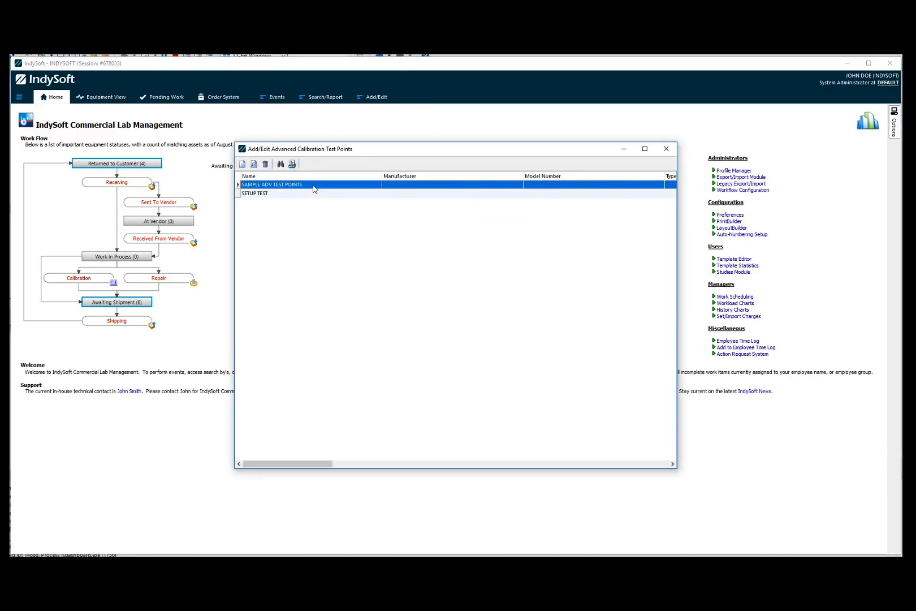
double_click(314, 188)
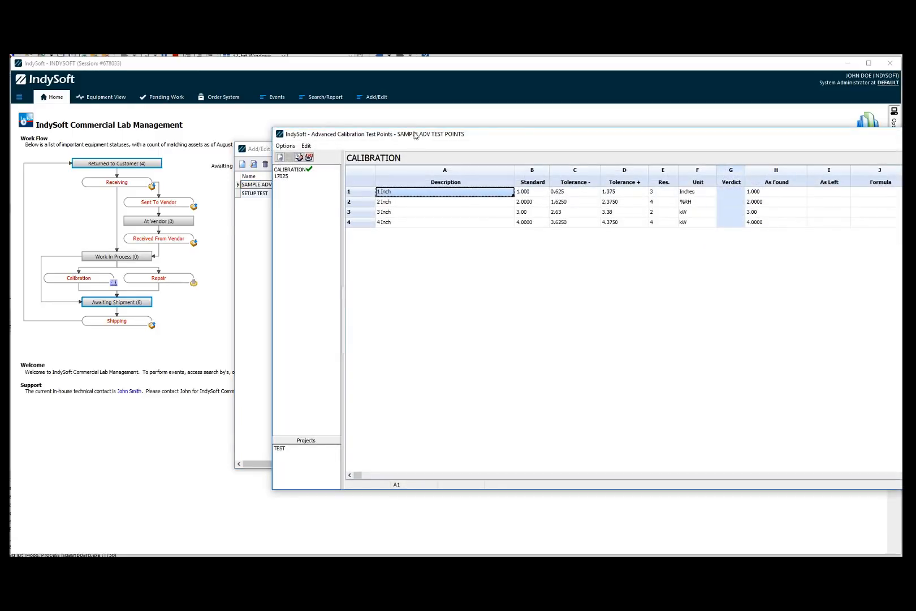
Switch between the CALIBRATION and 17025 sheets of the template.
left_click_drag(415, 133, 257, 113)
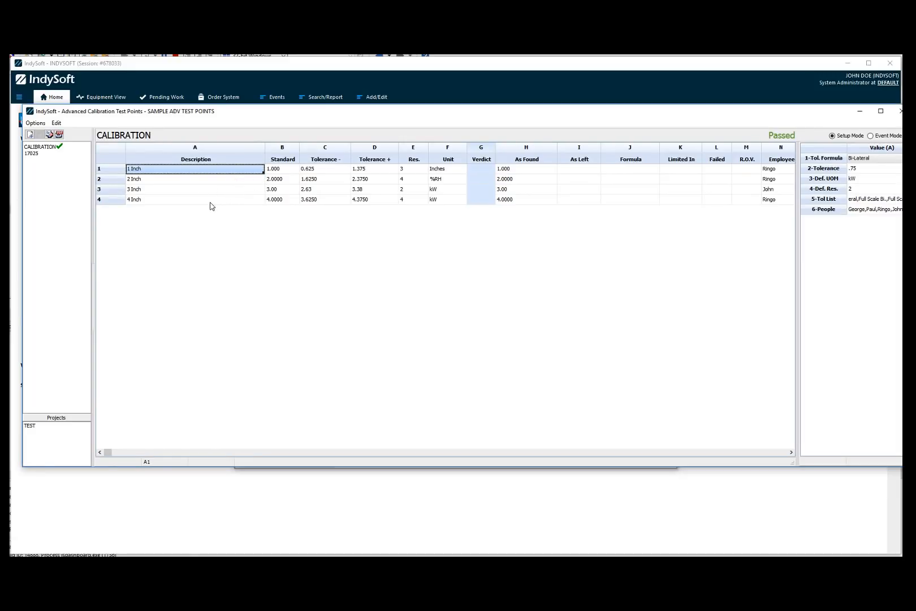
left_click_drag(197, 112, 205, 140)
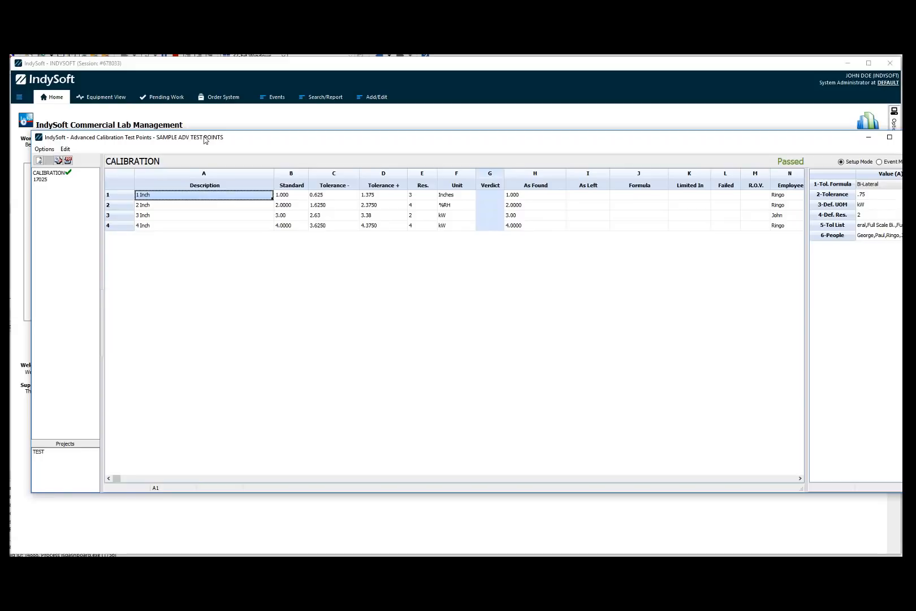
left_click_drag(269, 141, 244, 128)
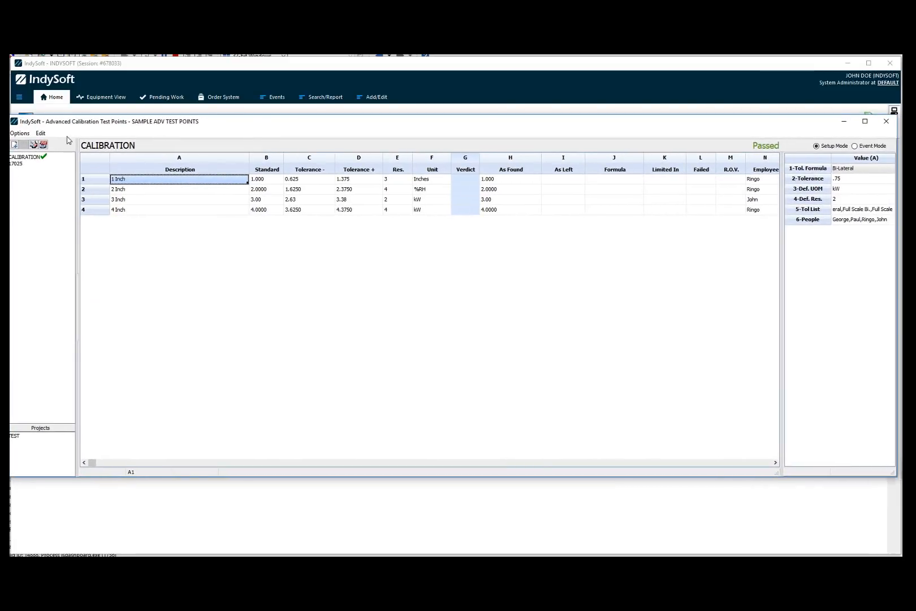
left_click_drag(74, 121, 91, 124)
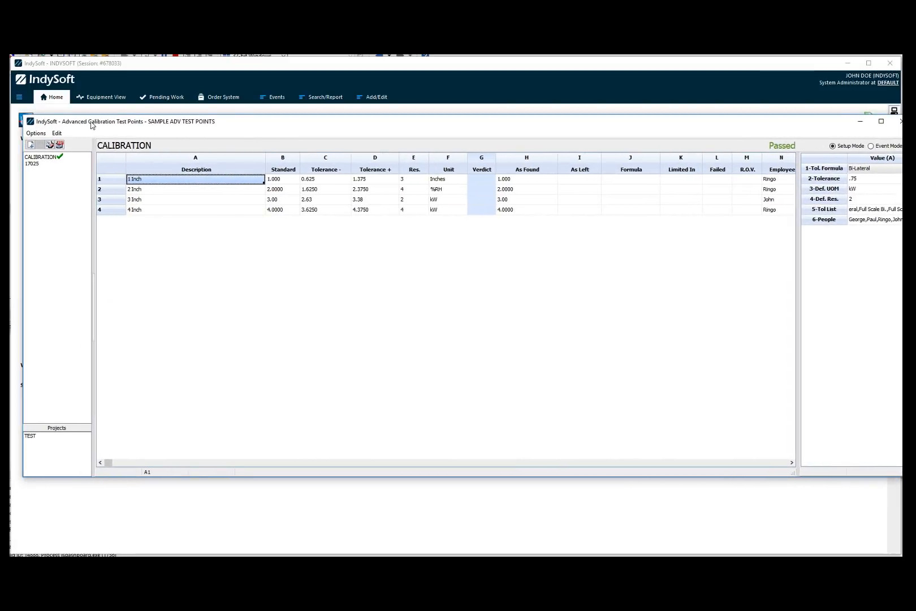
left_click(37, 164)
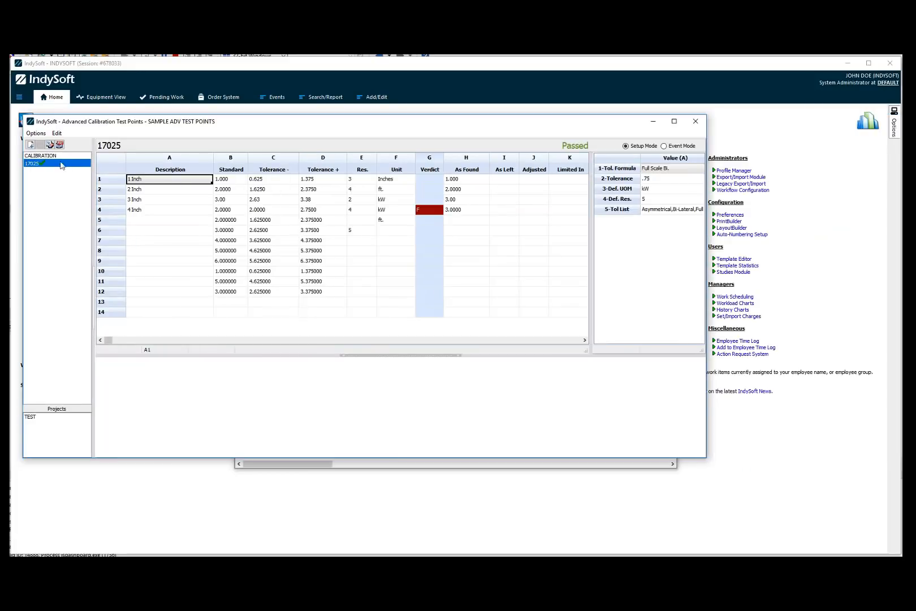
left_click(57, 157)
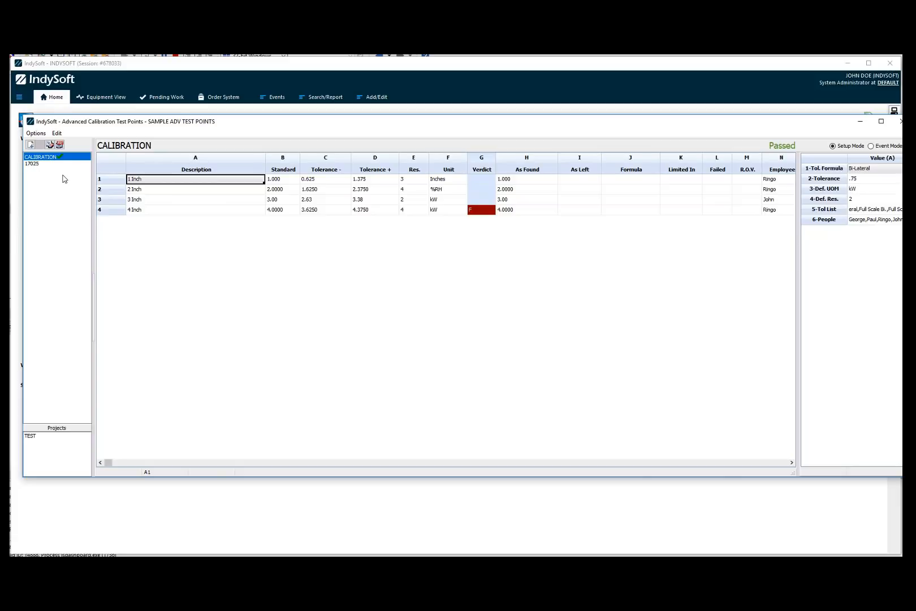
left_click(40, 164)
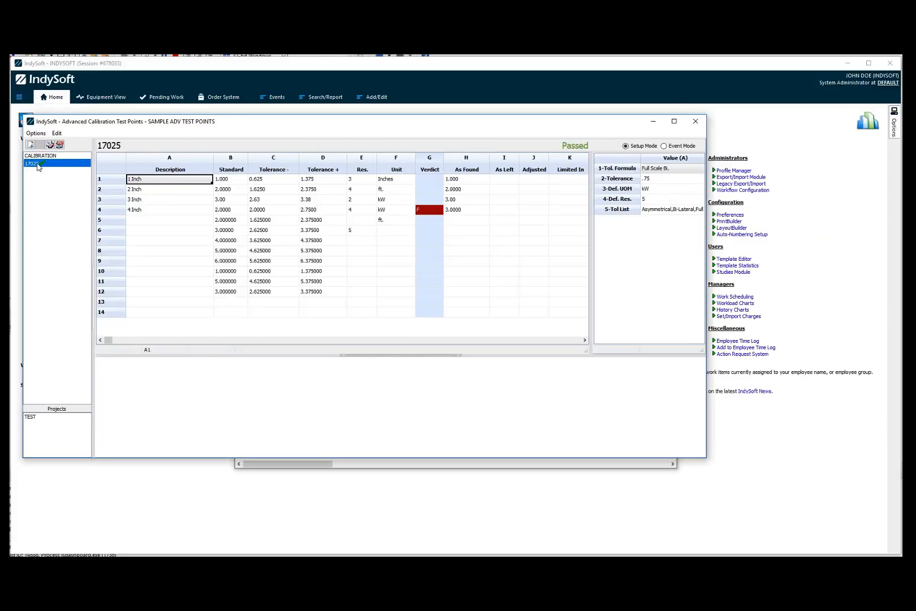
left_click(51, 157)
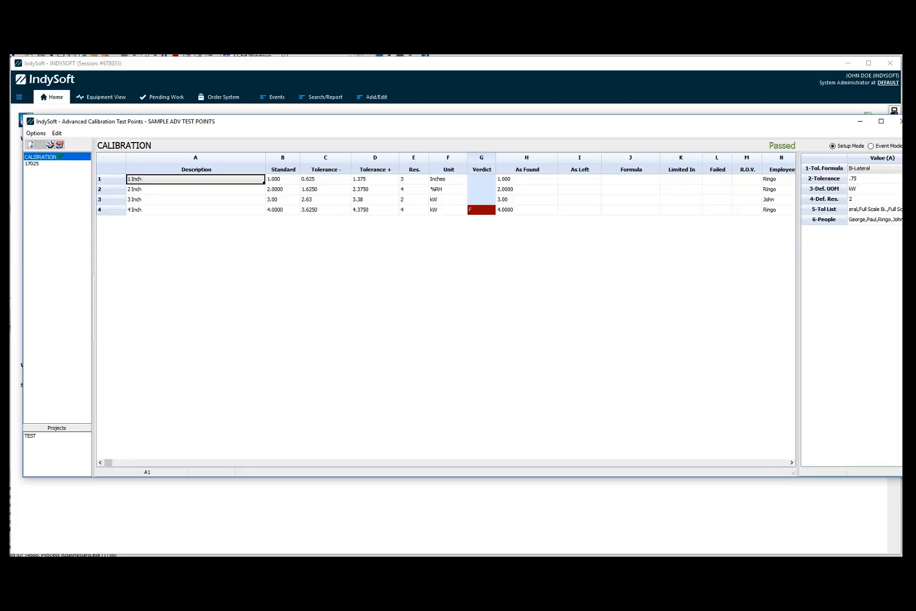
Switch the CALIBRATION sheet to Event Mode and back to Setup Mode to compare the two views.
left_click_drag(912, 226, 892, 226)
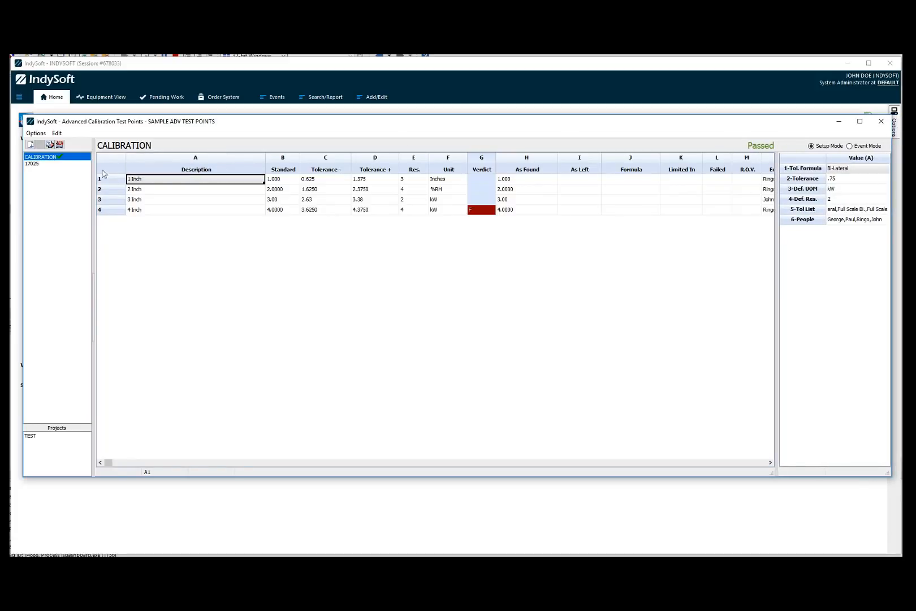
left_click(172, 190)
left_click(168, 182)
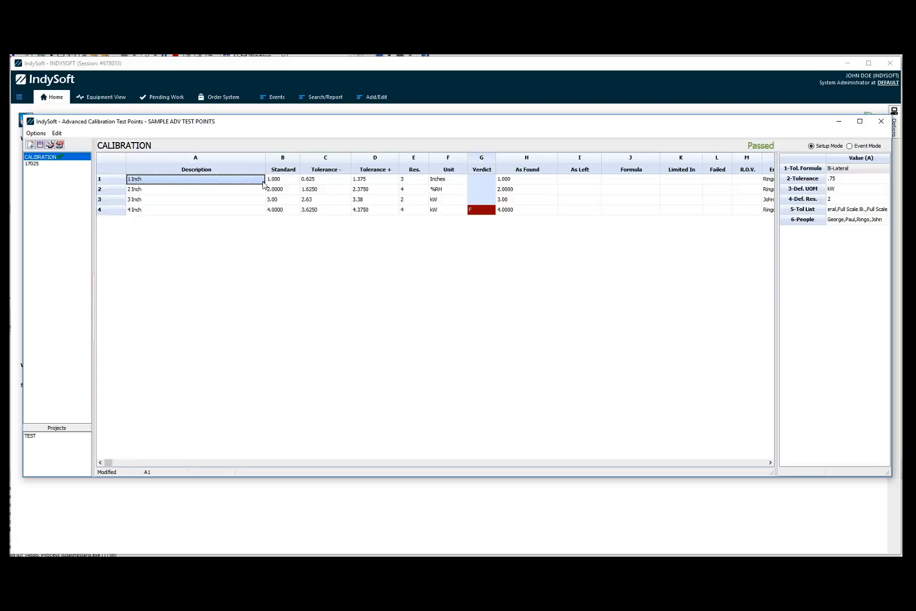
left_click(291, 182)
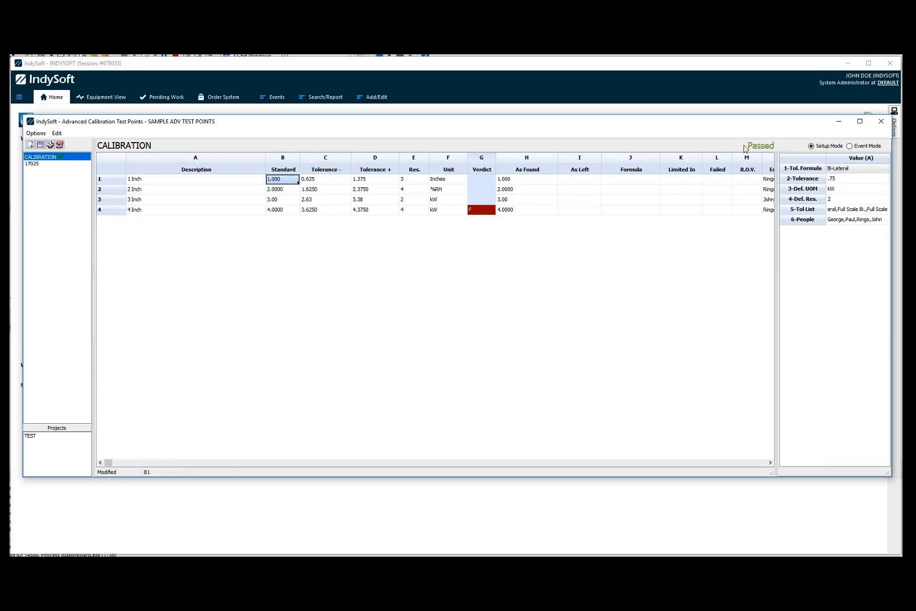
left_click(852, 147)
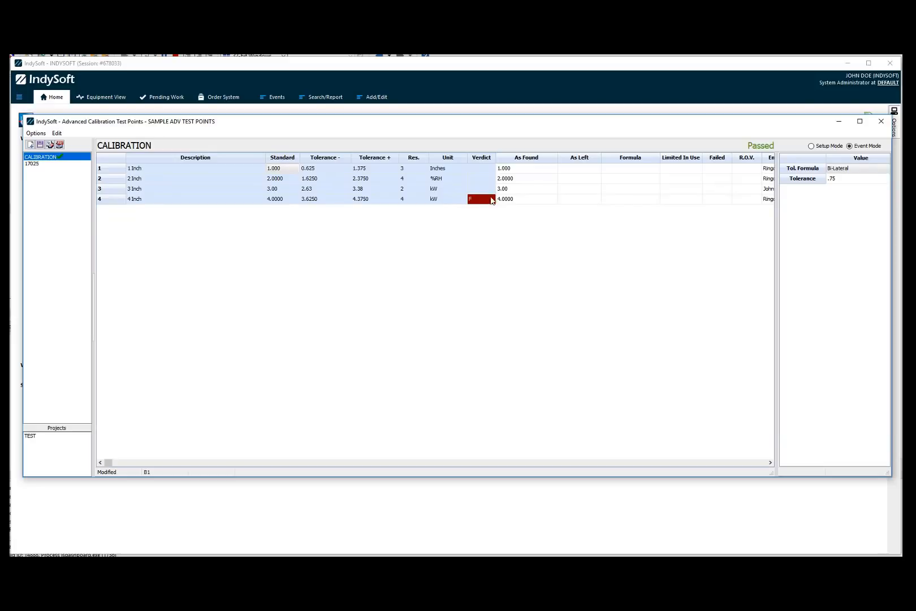
left_click(509, 170)
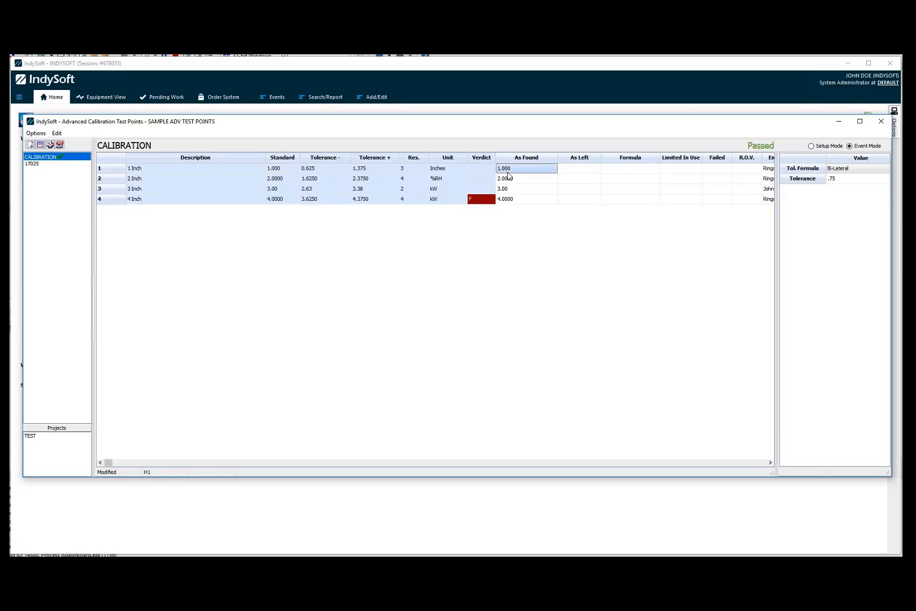
left_click(511, 179)
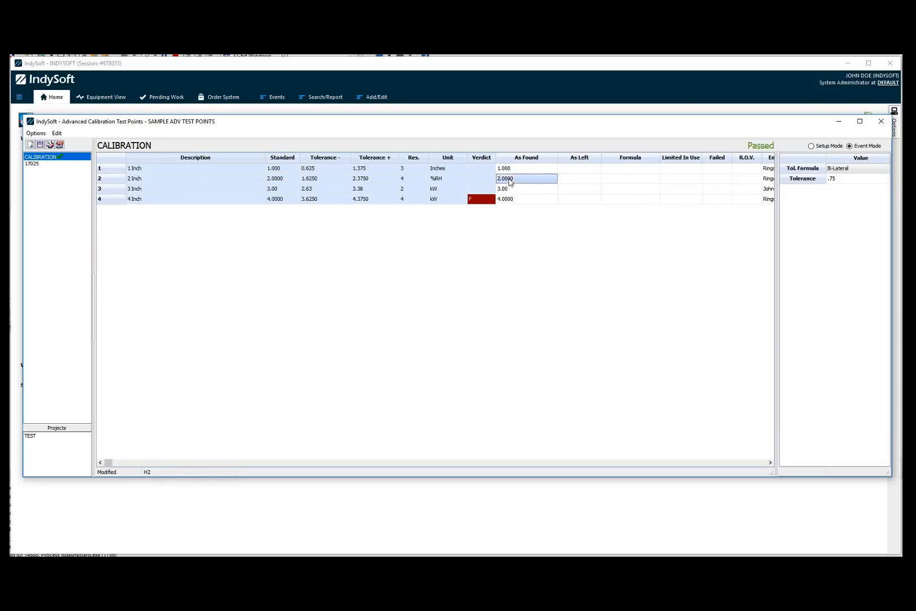
left_click(812, 146)
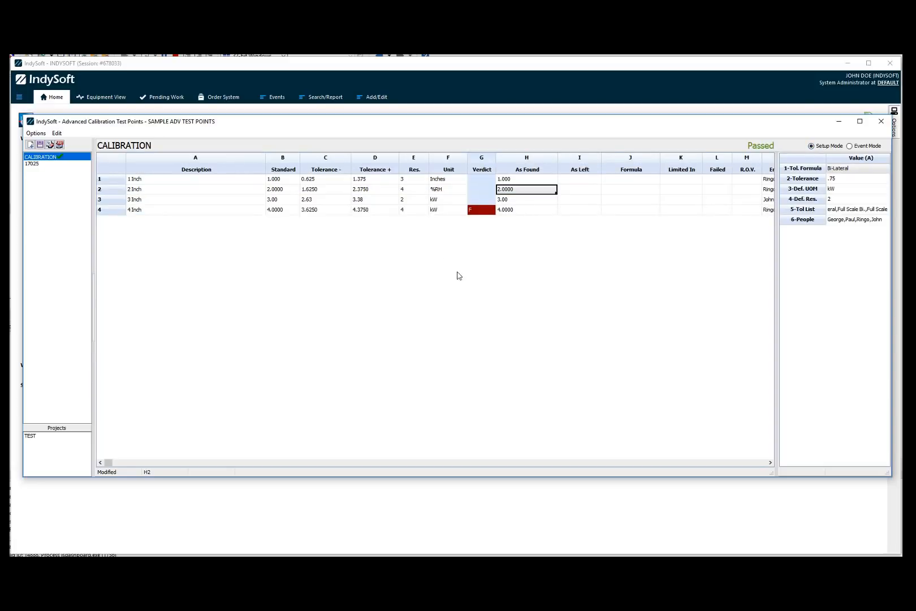
Open the Description column's settings menu, close it, and select the first Formula cell.
left_click(174, 201)
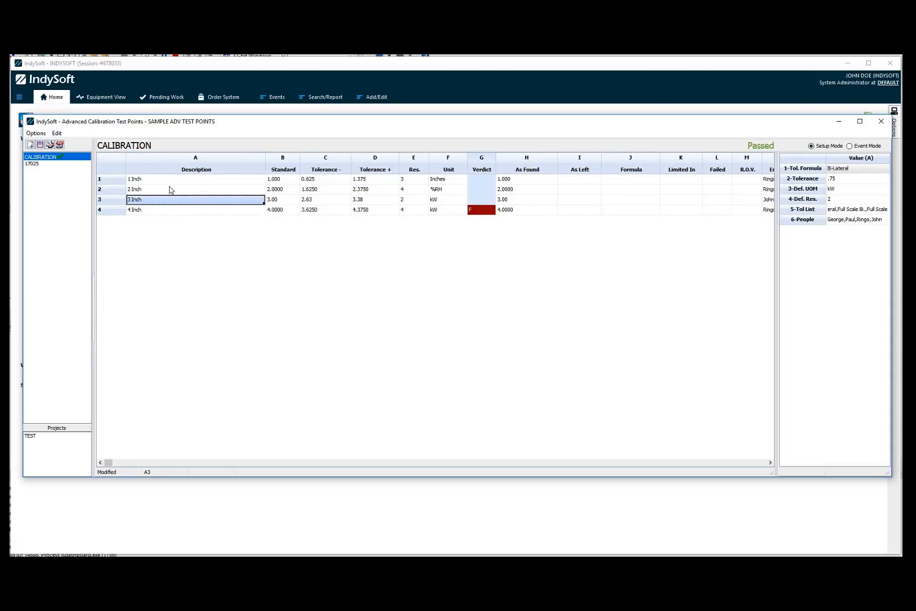
left_click(171, 189)
left_click(262, 157)
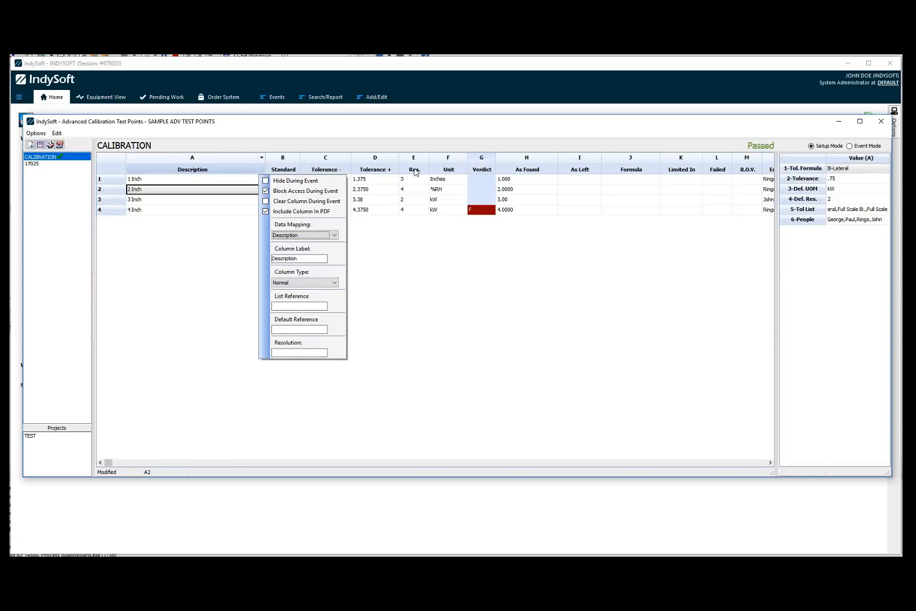
left_click(548, 180)
left_click(618, 180)
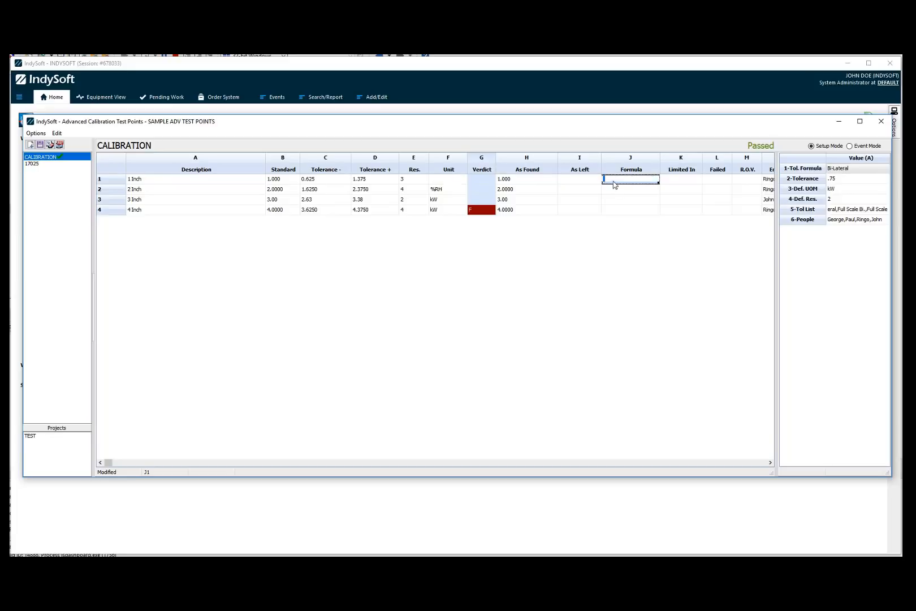
Enter the formula =B1*C1 in the first cell of the Formula column.
left_click(613, 179)
key("Return")
key("Down")
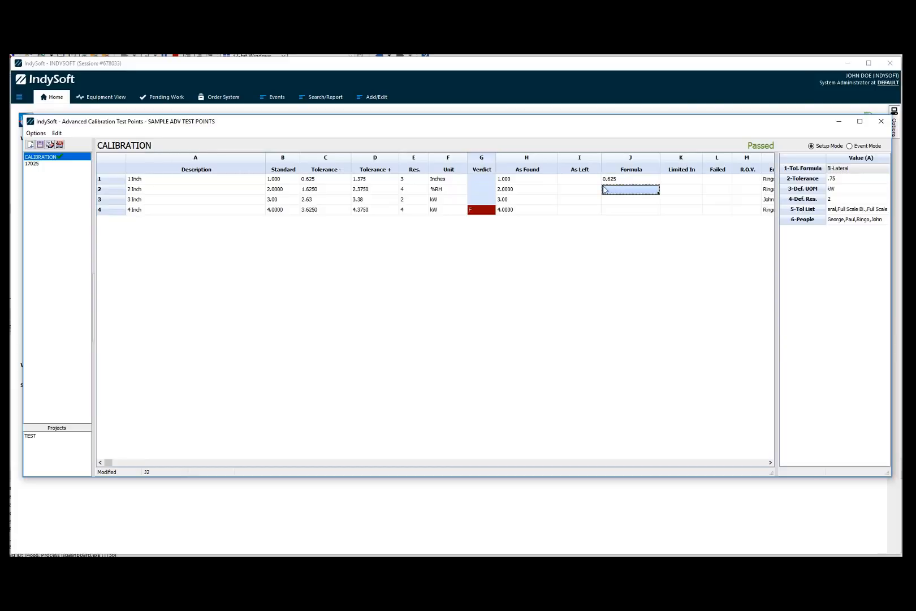
Copy the =B1*C1 formula down the Formula column through row 4.
double_click(620, 179)
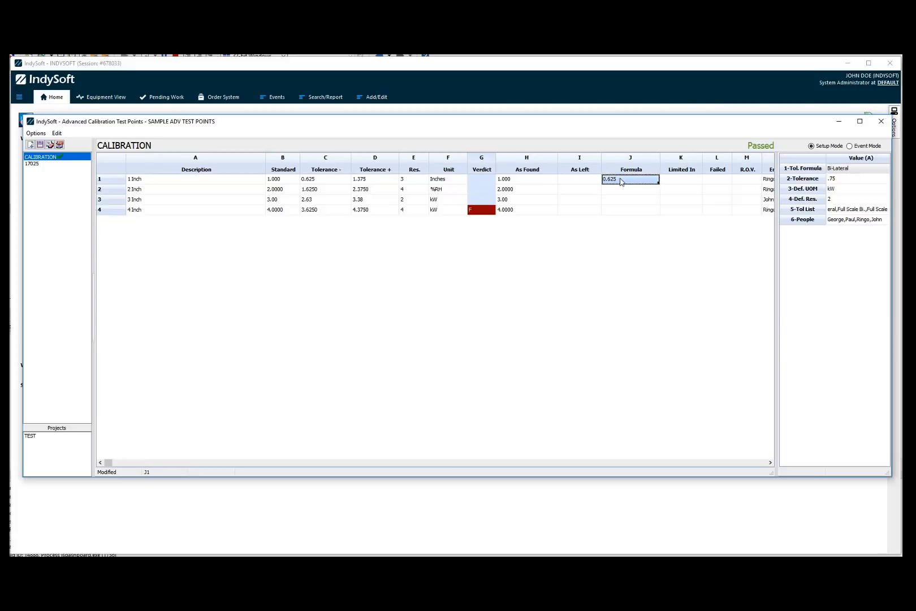
left_click(648, 180)
left_click(648, 190)
left_click(653, 180)
left_click_drag(659, 184, 659, 213)
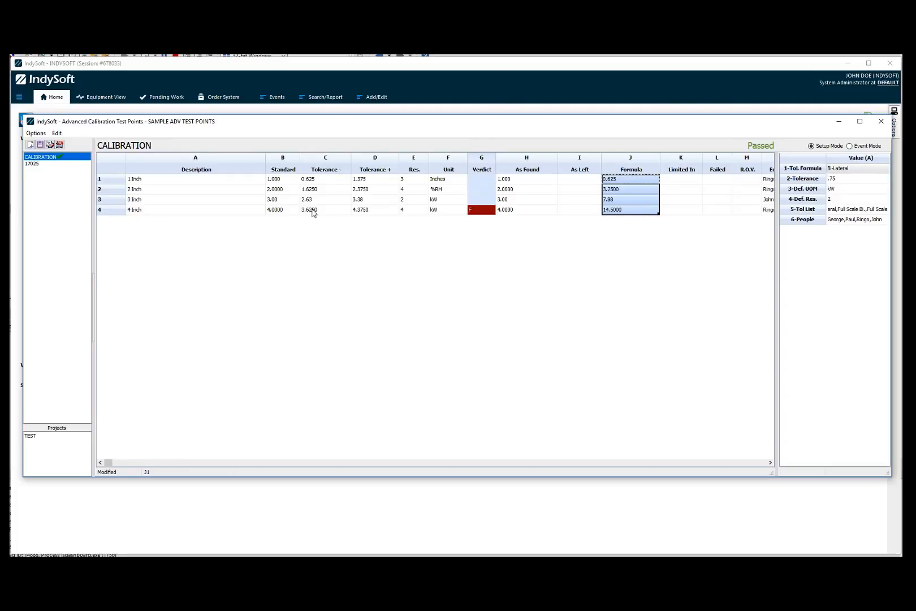
Delete the formulas from every cell of the Formula column.
left_click(637, 198)
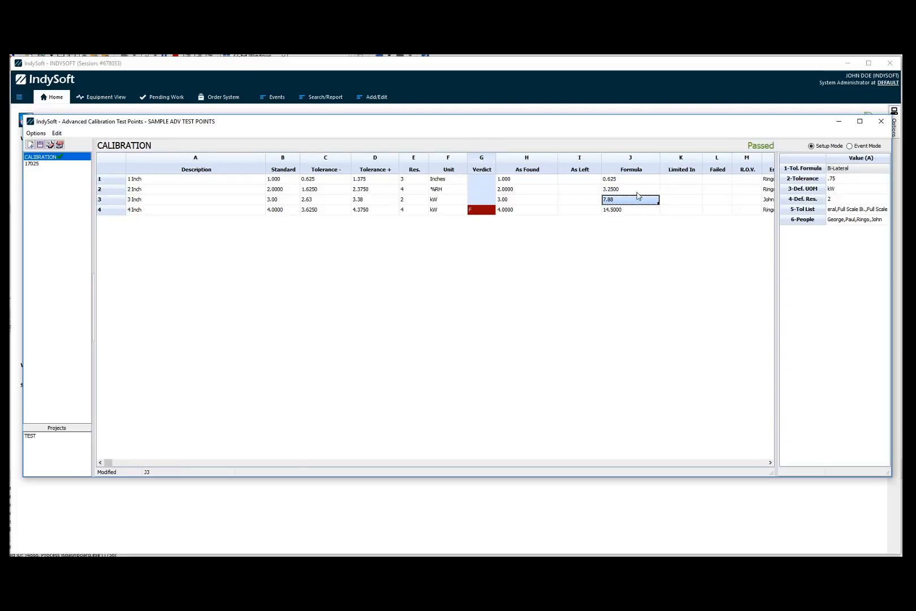
double_click(633, 180)
key("BackSpace")
key("BackSpace")
left_click(631, 199)
double_click(631, 208)
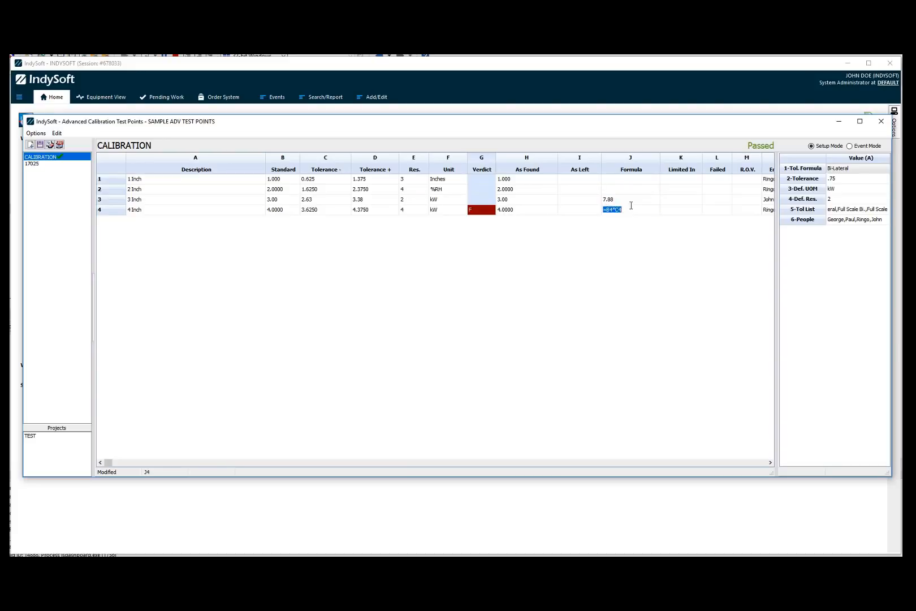
key("BackSpace")
double_click(630, 202)
key("BackSpace")
left_click(629, 191)
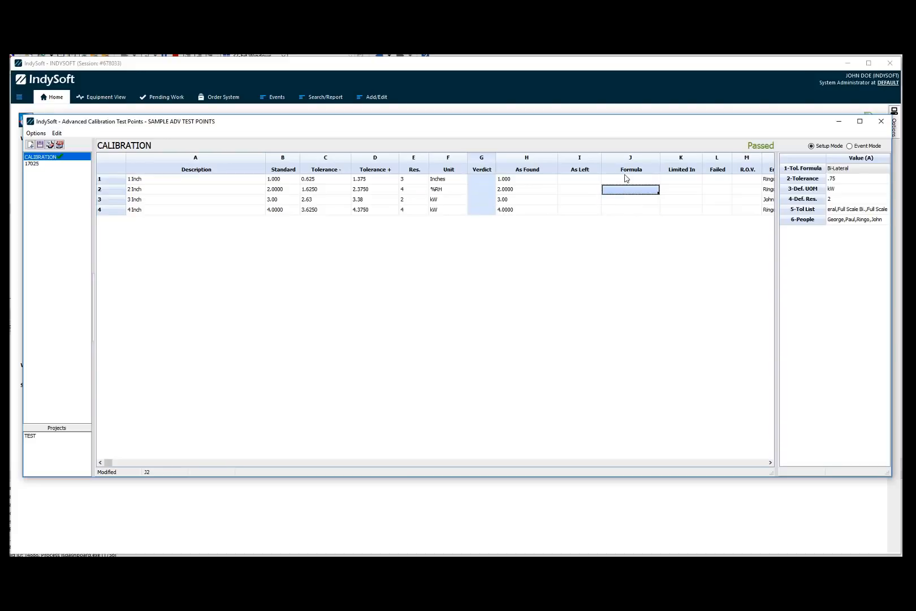
left_click(625, 178)
left_click(632, 190)
Inspect the Description column's event settings and preview the sheet in Event Mode before returning to Setup Mode.
left_click(262, 159)
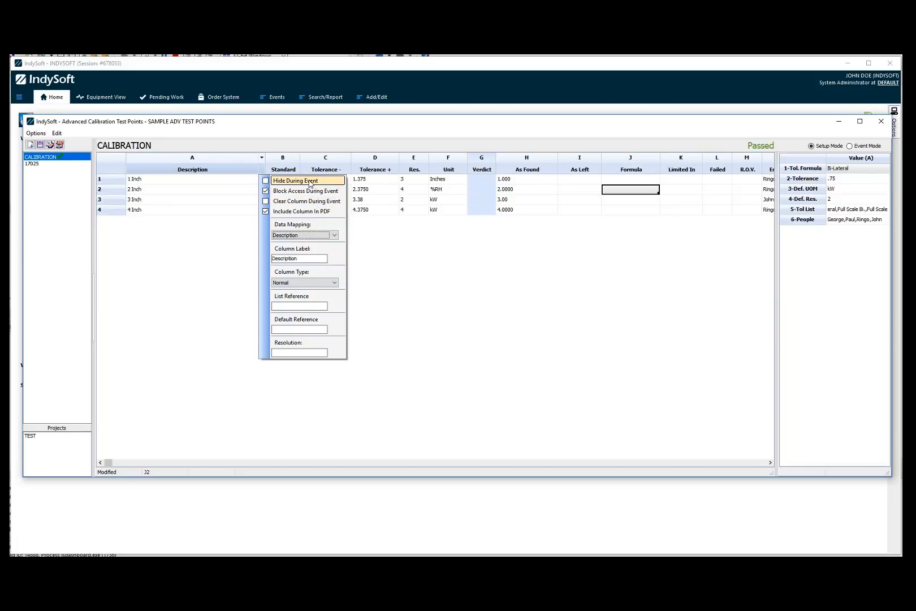
left_click(265, 190)
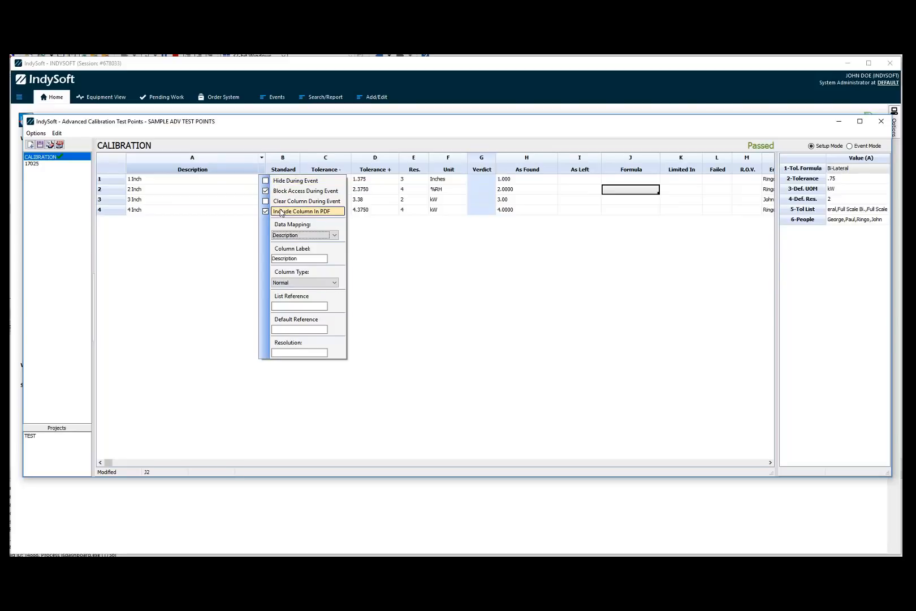
left_click(240, 204)
left_click(873, 147)
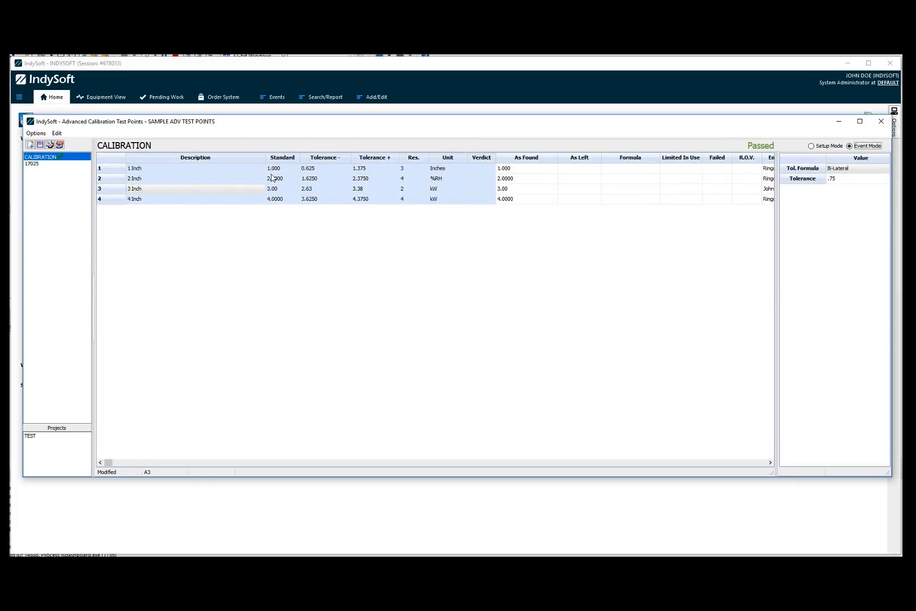
left_click(836, 148)
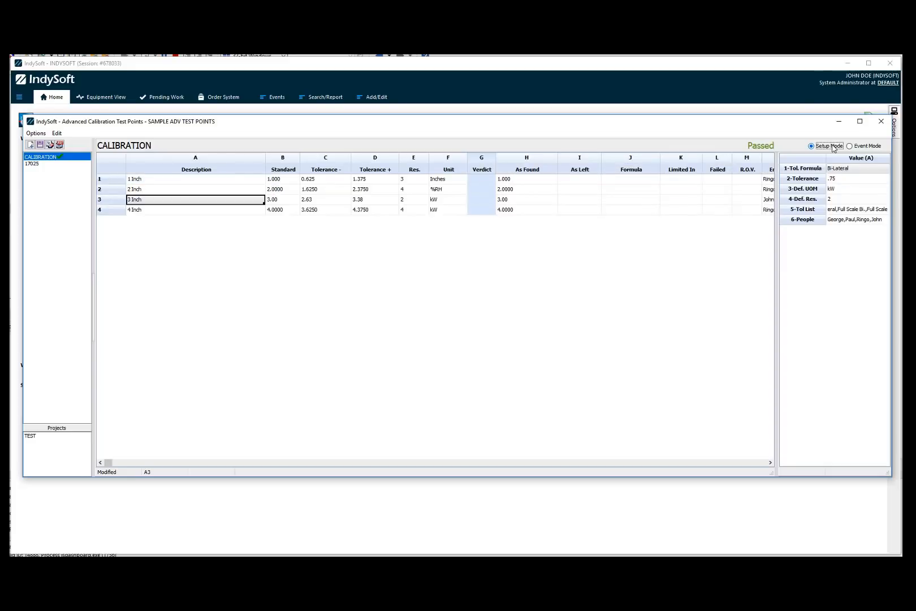
Clear the As Found column's values for a new event and preview the result in Event Mode before returning to Setup Mode.
left_click(261, 158)
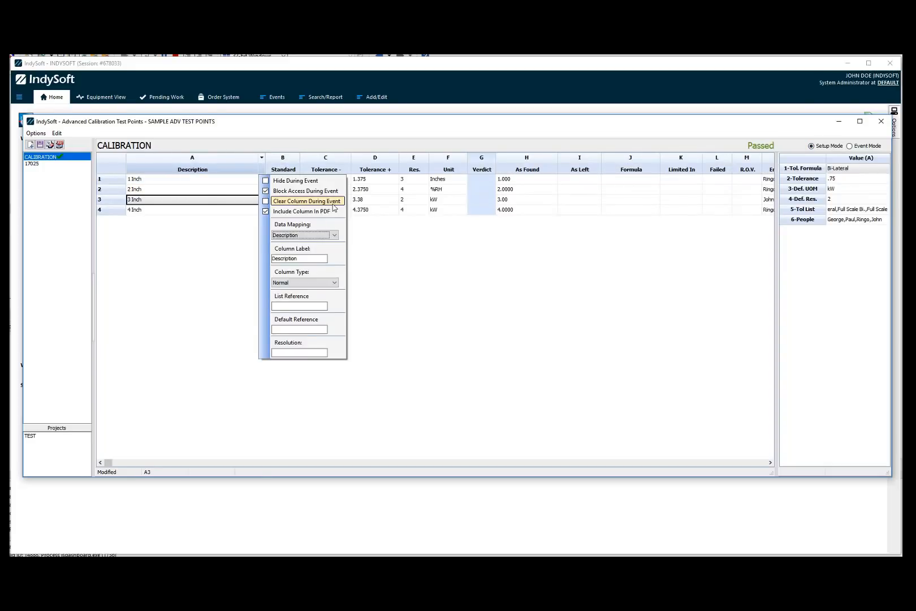
left_click(534, 181)
left_click(554, 160)
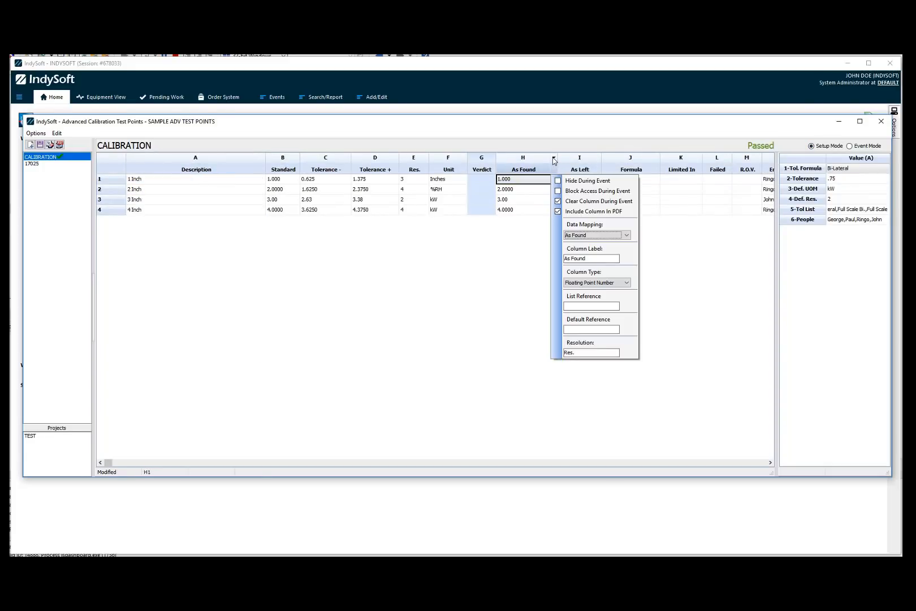
left_click(519, 199)
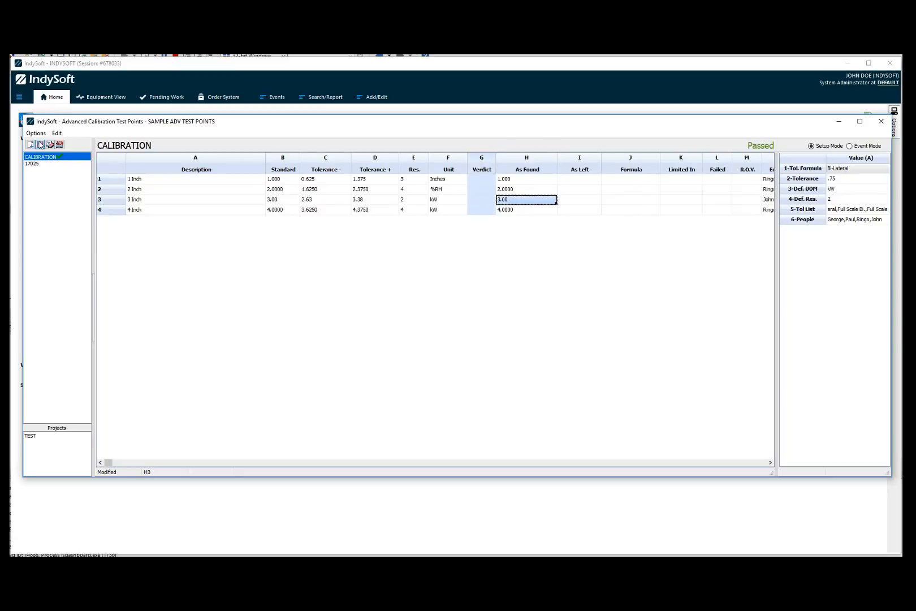
left_click(50, 145)
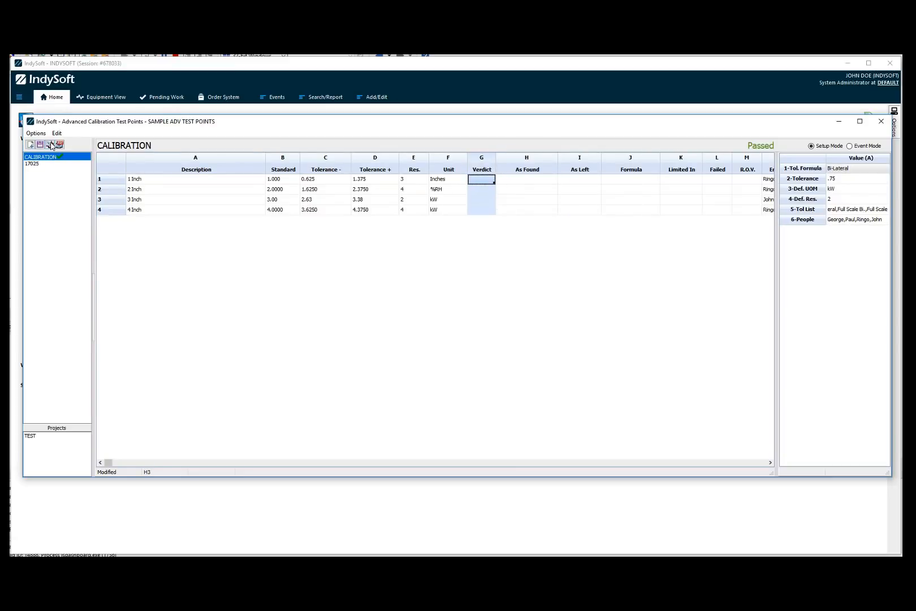
left_click(527, 181)
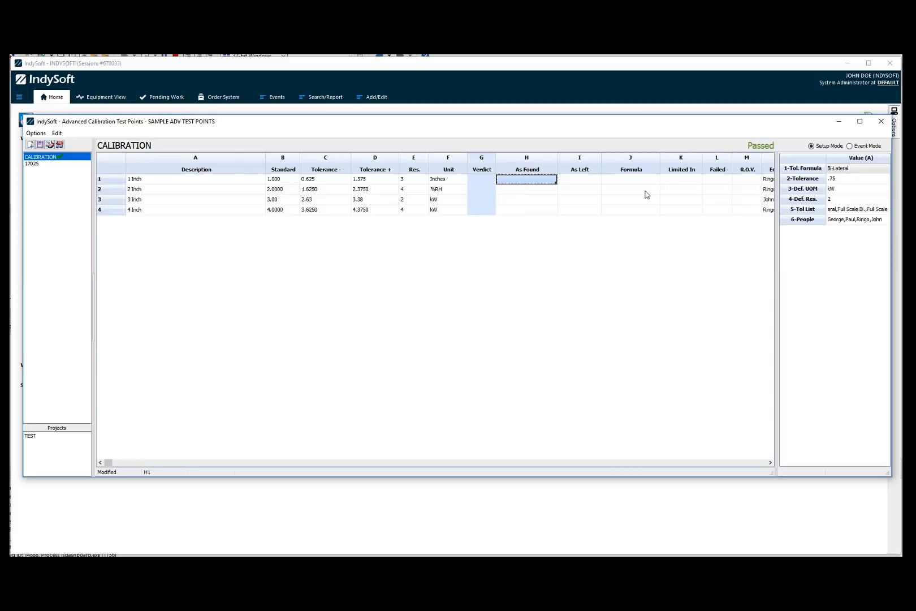
left_click(865, 147)
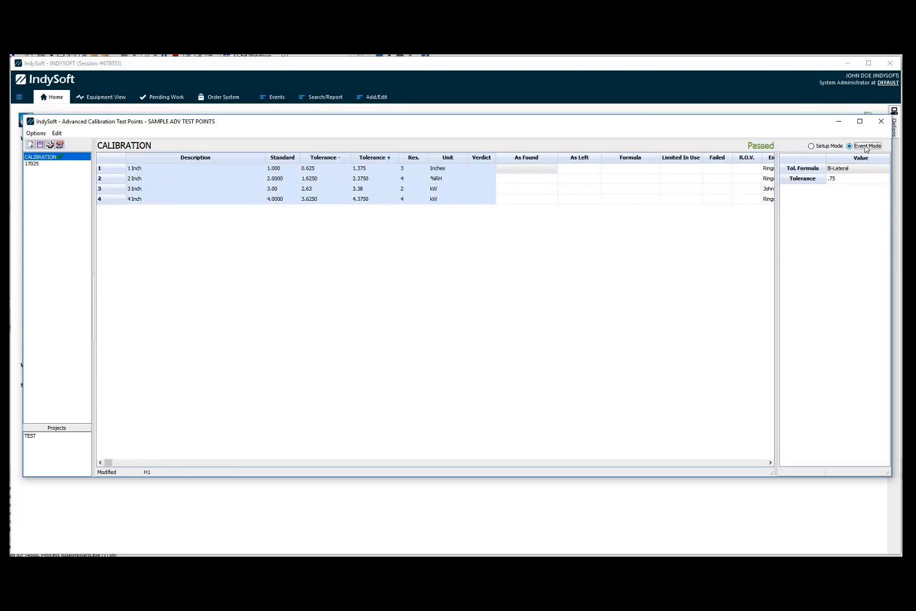
left_click(824, 148)
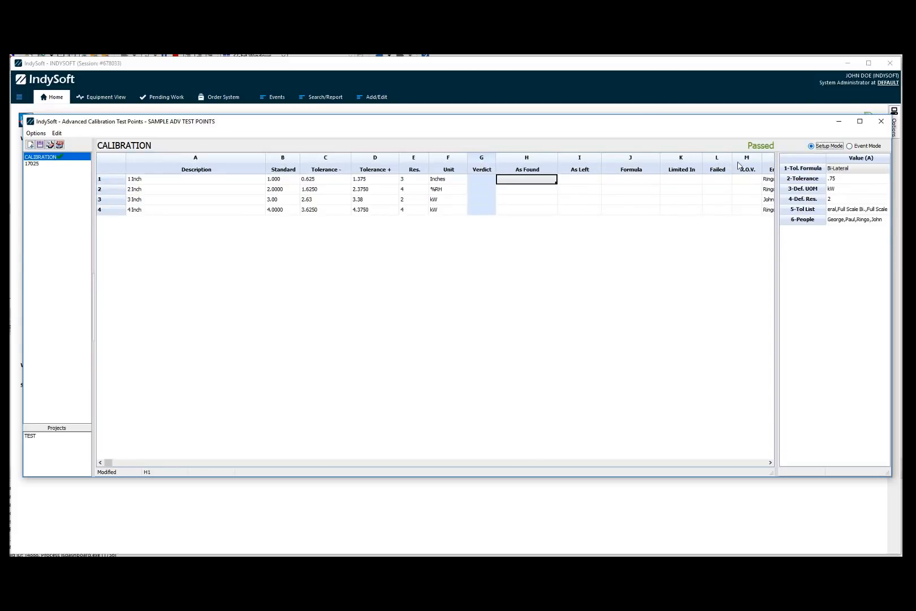
Browse the Description column's Data Mapping and Column Type options without changing them.
left_click(261, 158)
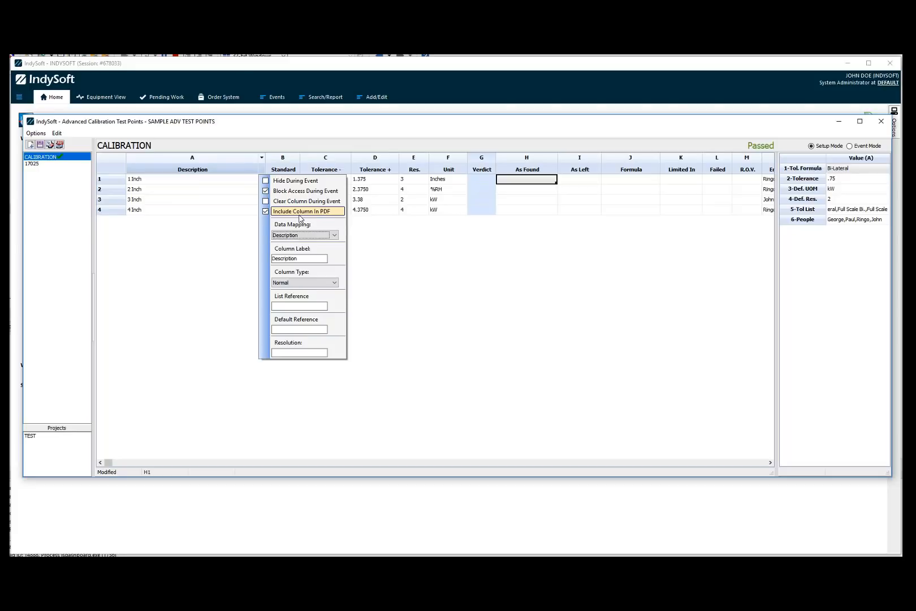
left_click(334, 236)
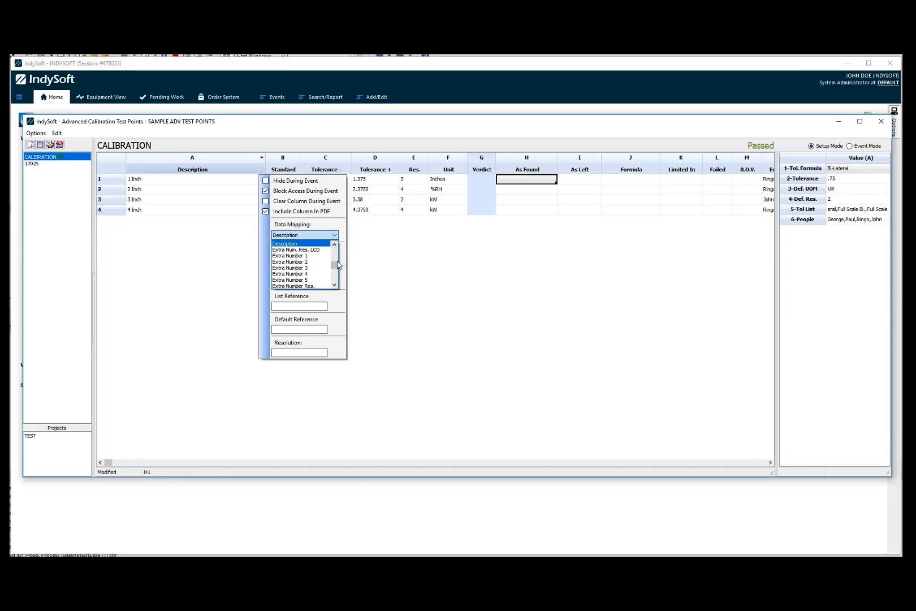
mouse_move(335, 268)
left_mouse_down()
mouse_move(334, 281)
mouse_move(337, 249)
left_mouse_up()
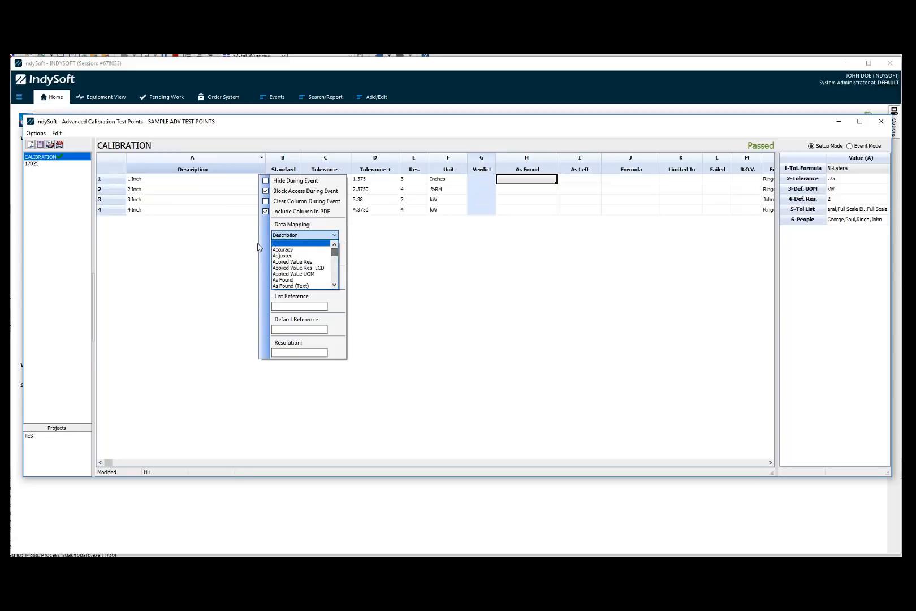
left_click(303, 228)
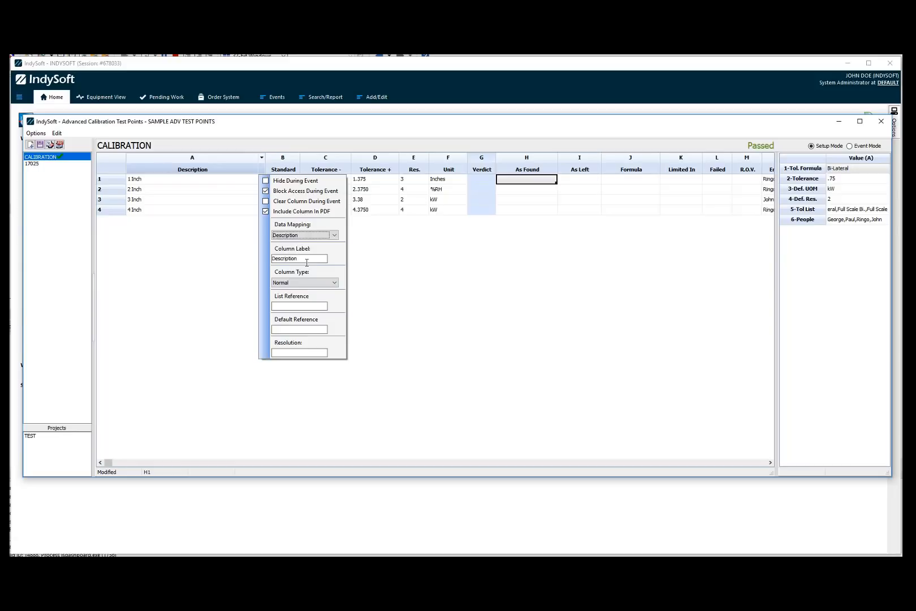
left_click(334, 283)
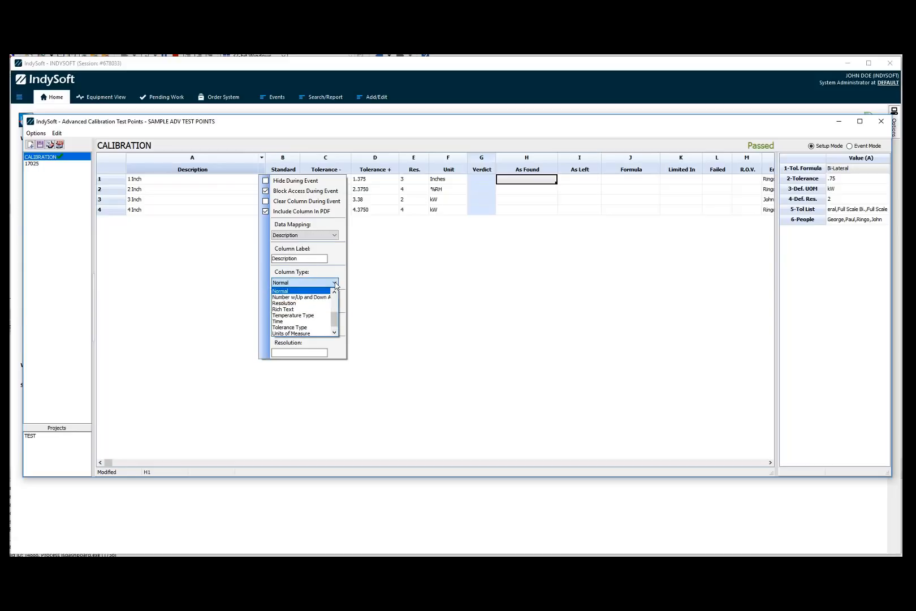
left_click_drag(334, 321, 334, 303)
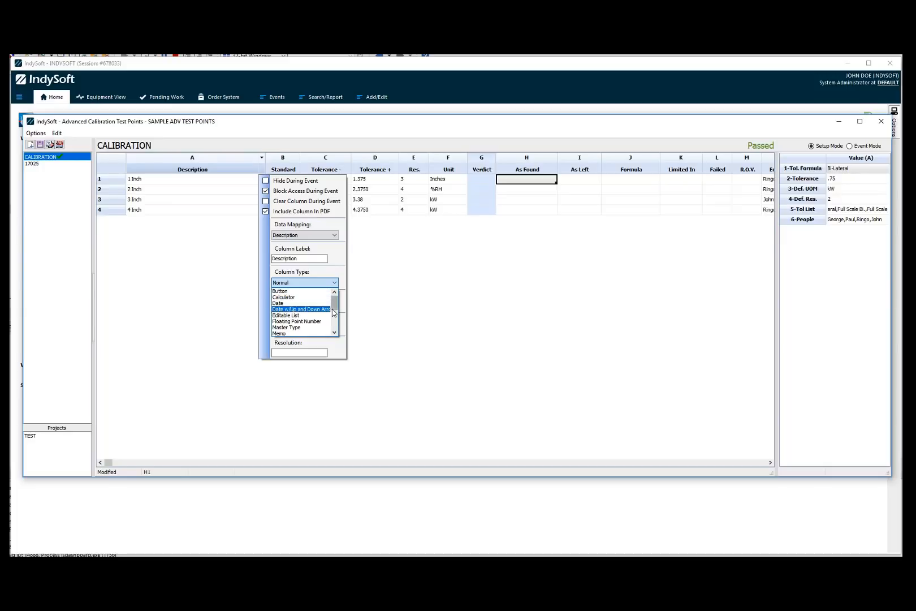
left_click_drag(334, 308, 333, 315)
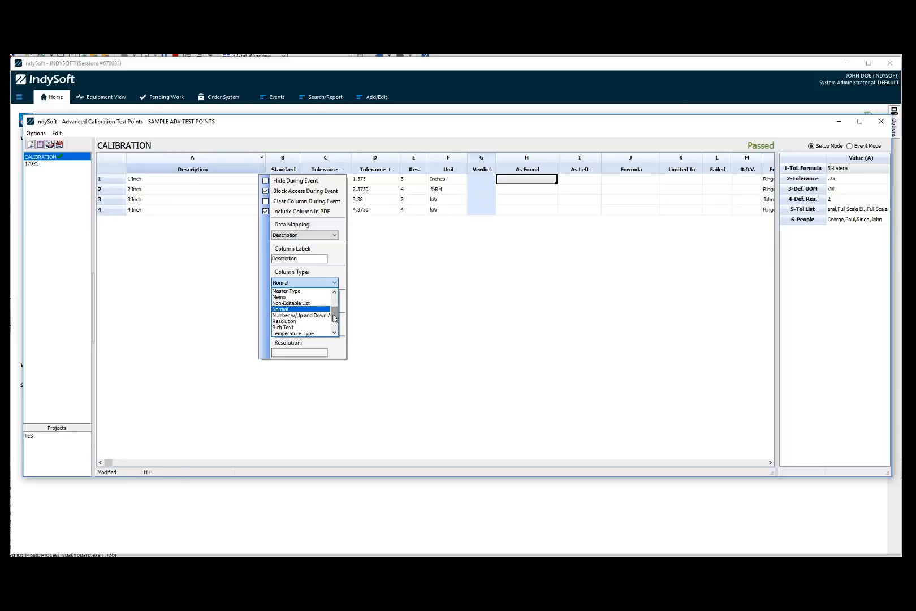
left_click_drag(334, 319, 336, 332)
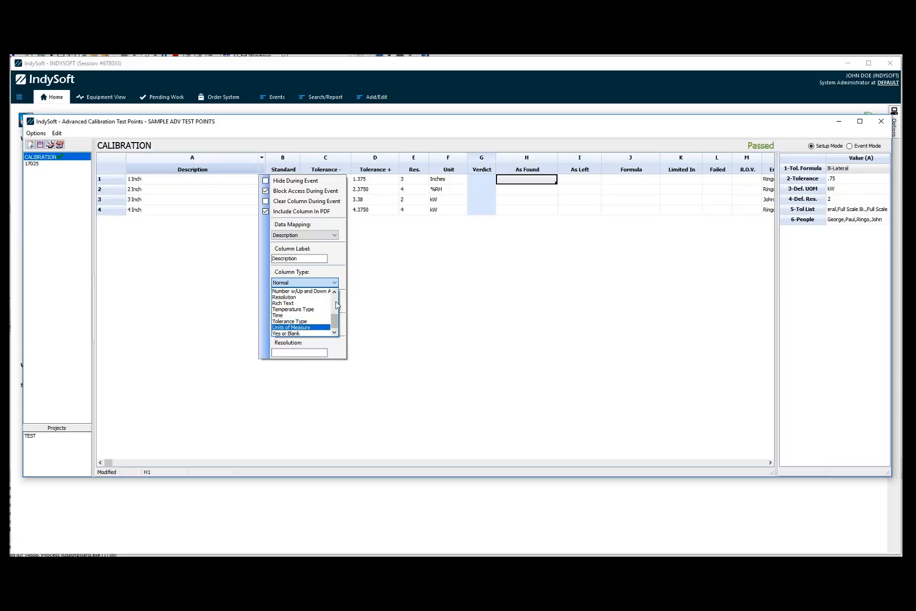
left_click(324, 347)
left_click(312, 306)
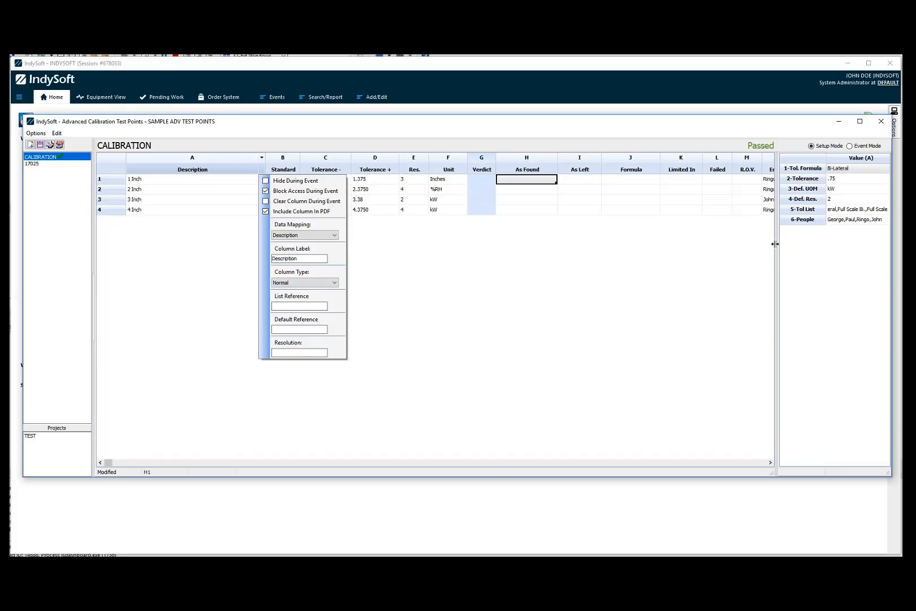
Examine the Employee column's settings after scrolling the sheet to show it.
left_click_drag(774, 244, 755, 244)
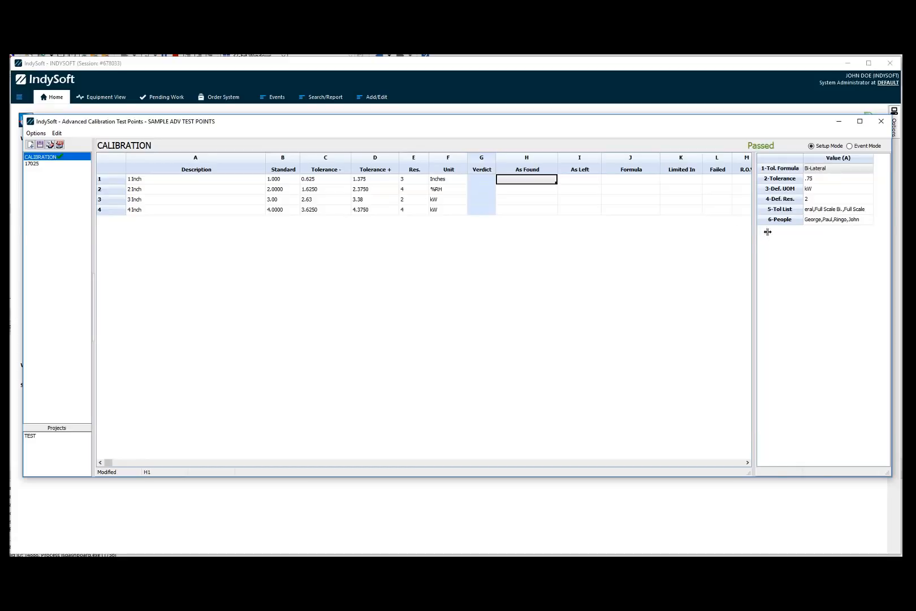
left_click_drag(768, 232, 788, 232)
left_click(767, 462)
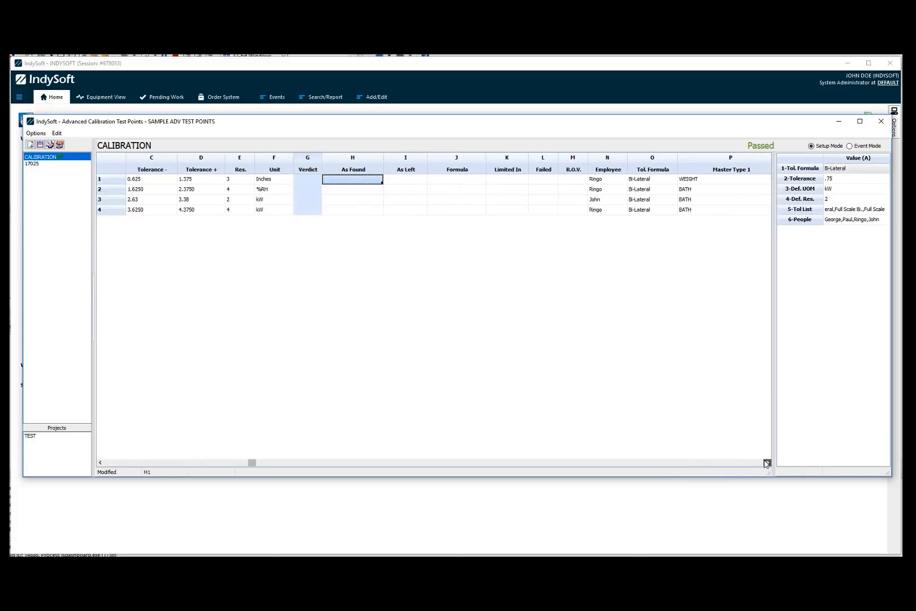
left_click(622, 158)
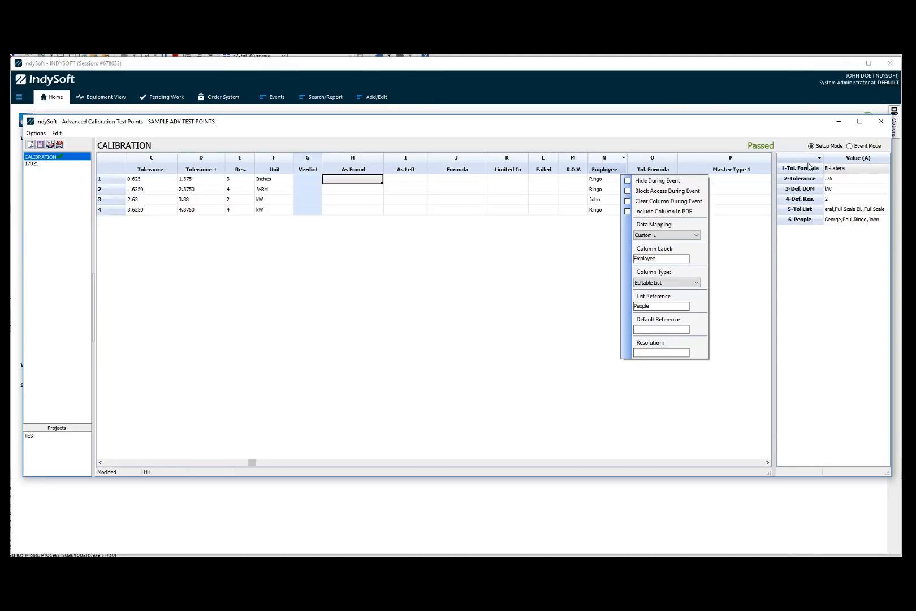
left_click(589, 297)
Change the first row's Employee to George and then back to Ringo.
left_click(621, 180)
left_click(622, 179)
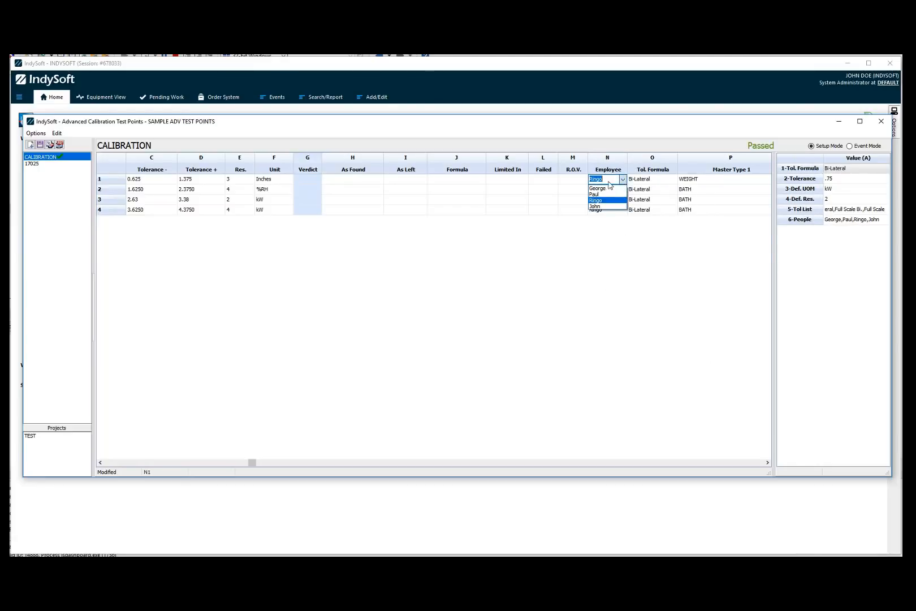
left_click(600, 188)
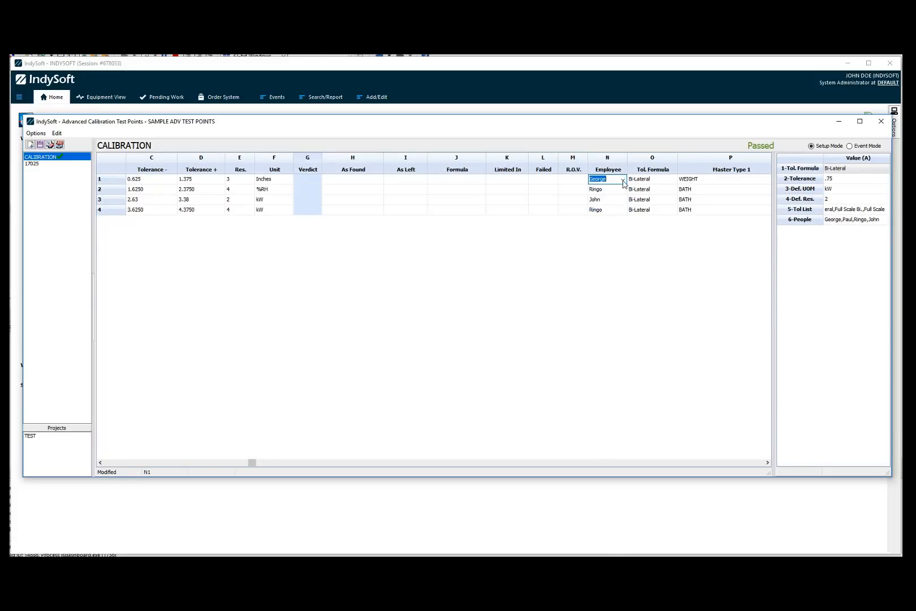
left_click(623, 180)
left_click(611, 202)
left_click(608, 188)
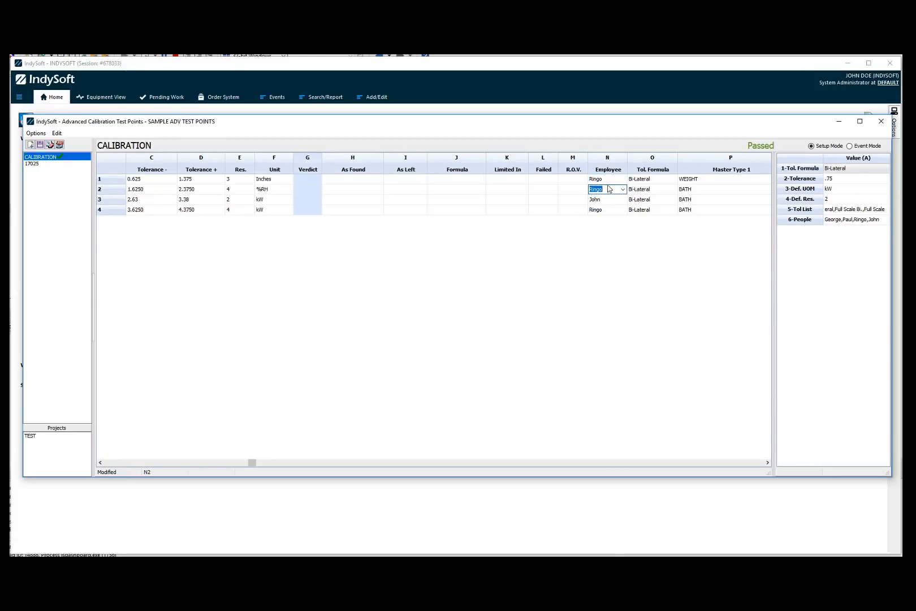
left_click(608, 179)
Review the settings menus of the Employee column and the Description column.
left_click(624, 158)
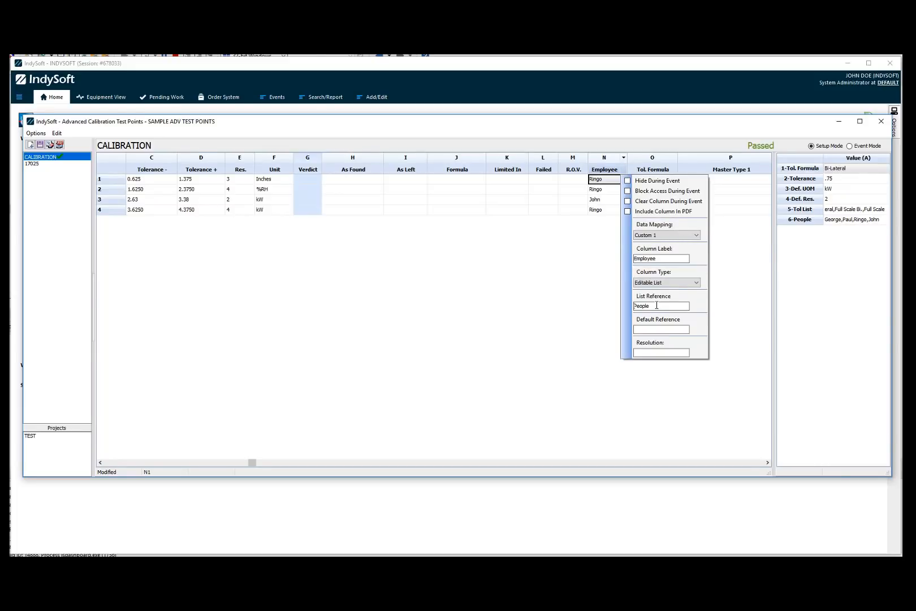
left_click(274, 243)
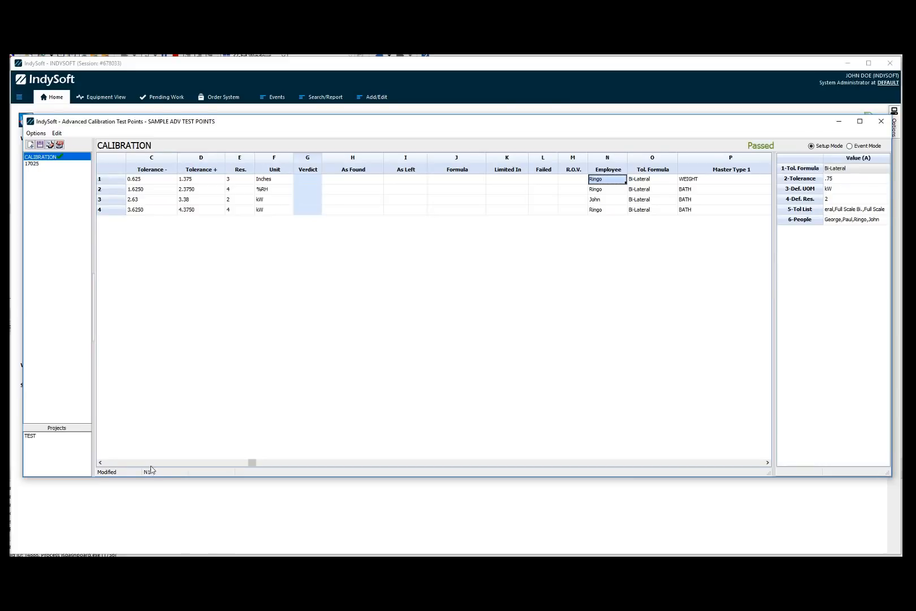
left_click_drag(251, 463, 128, 465)
left_click(262, 158)
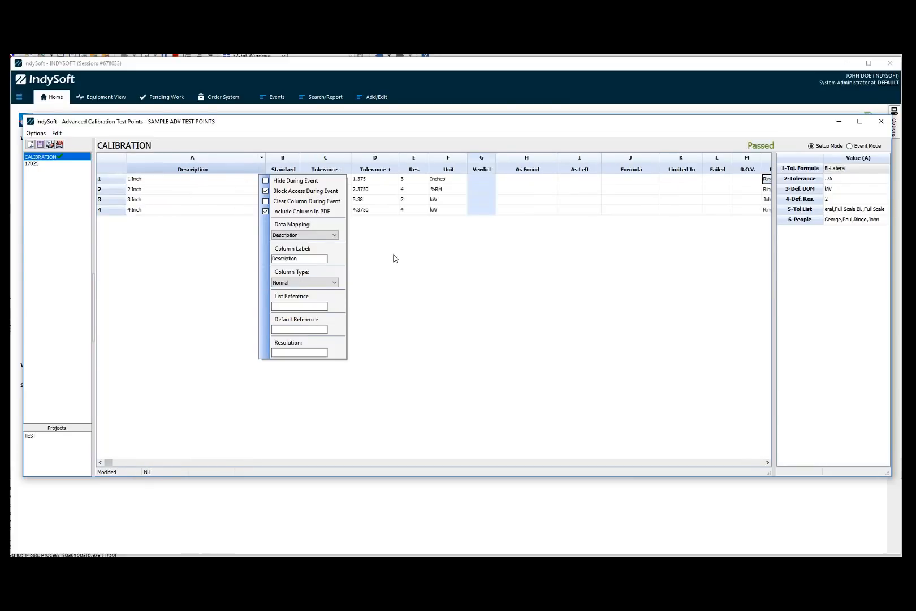
left_click(427, 220)
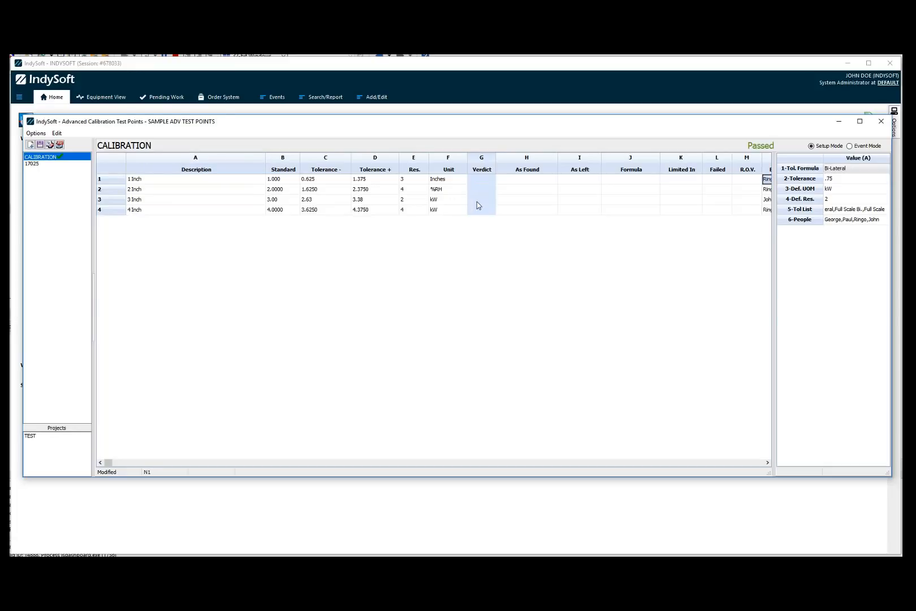
Inspect the Unit and Tolerance + columns' settings, including their default reference and resolution source.
left_click(464, 160)
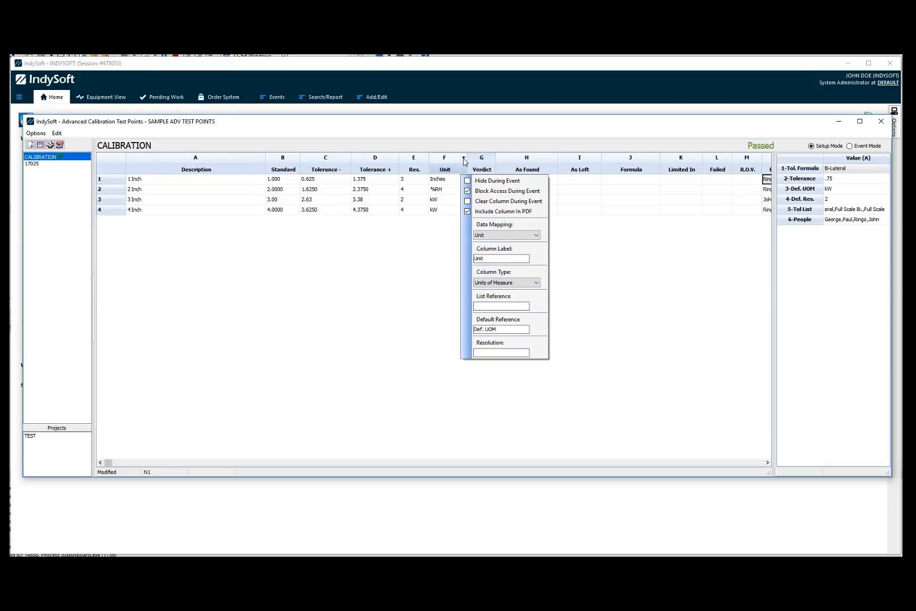
left_click(511, 306)
left_click(397, 281)
left_click(419, 181)
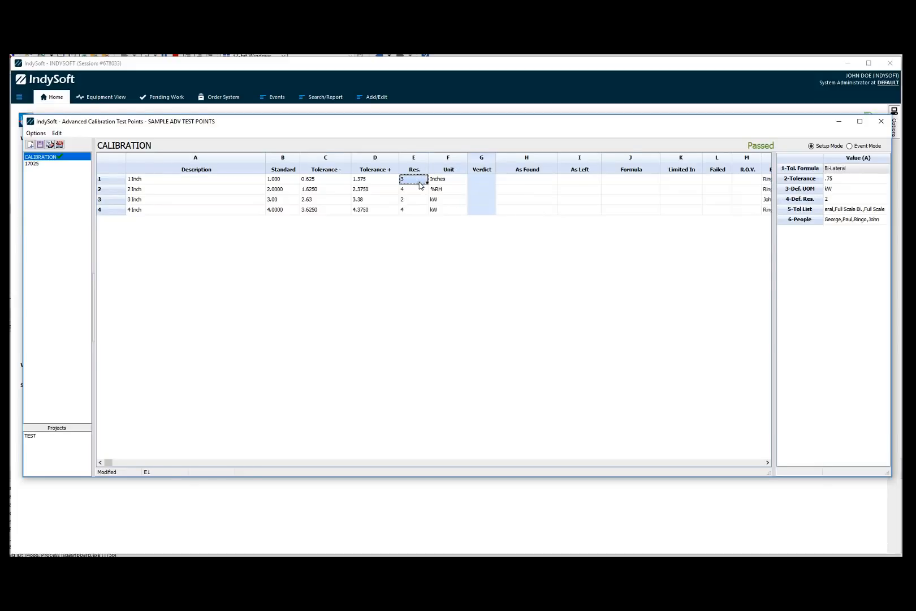
left_click(388, 178)
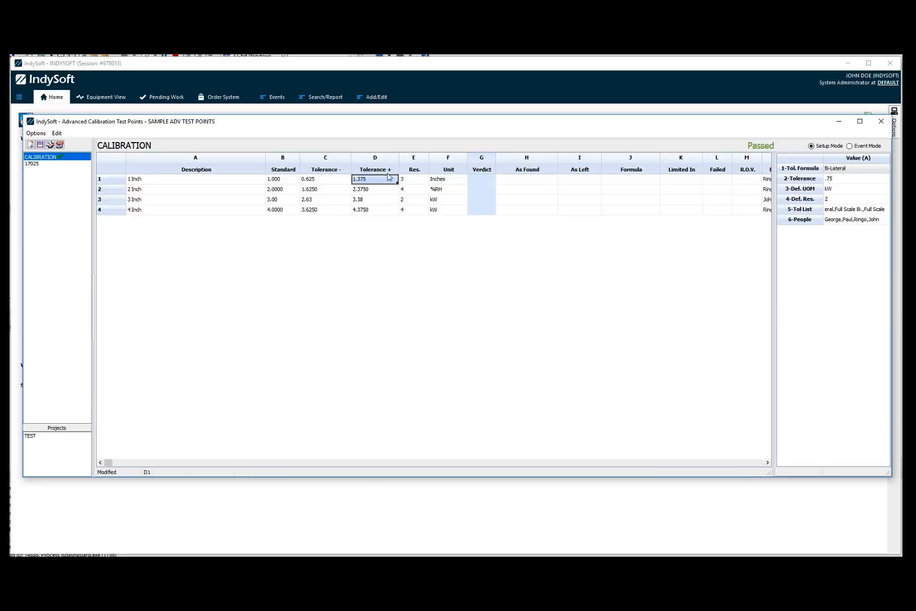
left_click(395, 158)
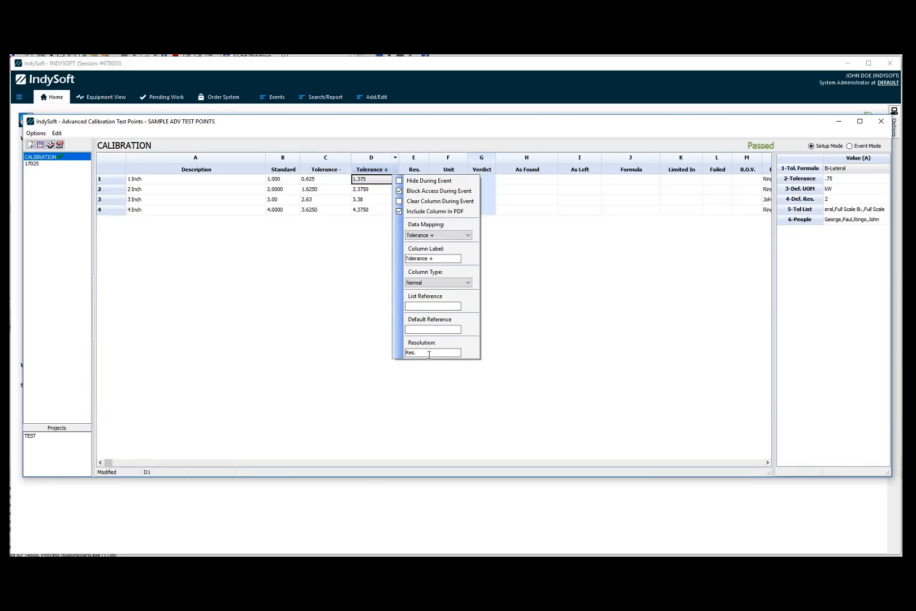
left_click(373, 302)
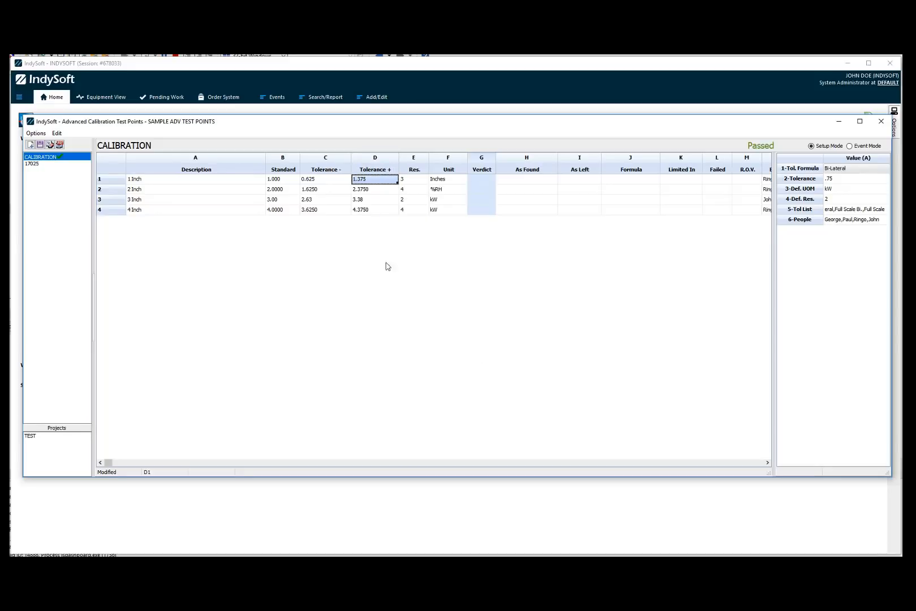
Set the first row's resolution to 2.
left_click(404, 181)
type("2")
key("Return")
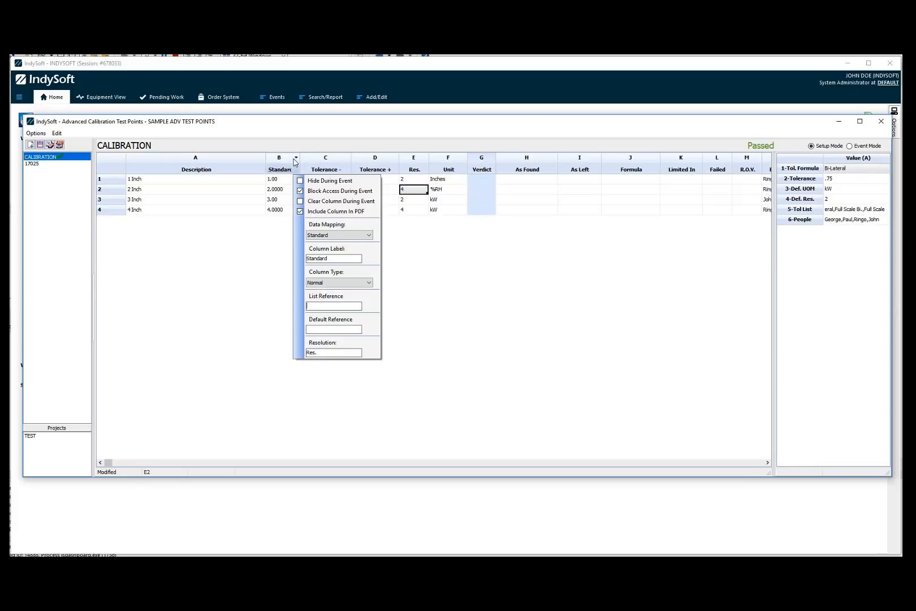
left_click(419, 182)
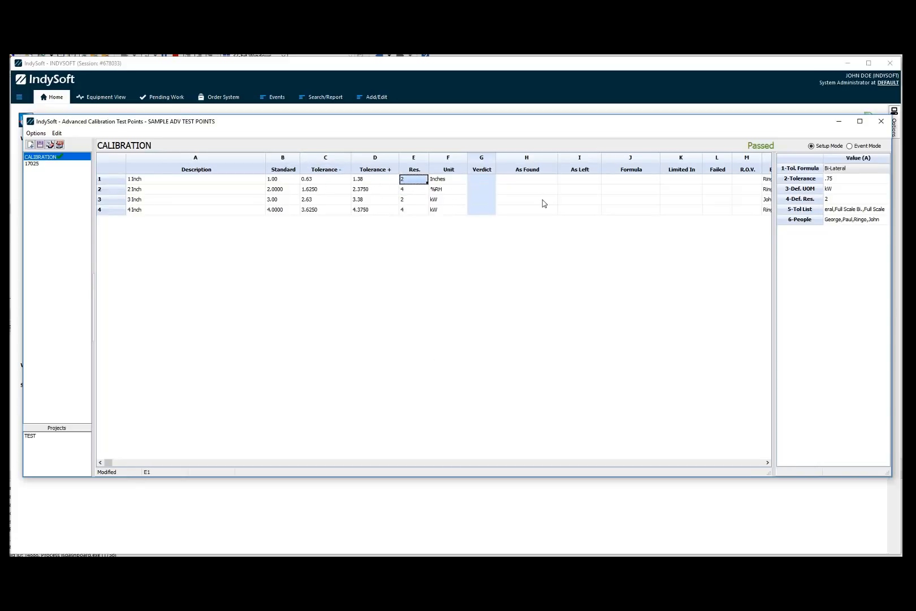
right_click(324, 191)
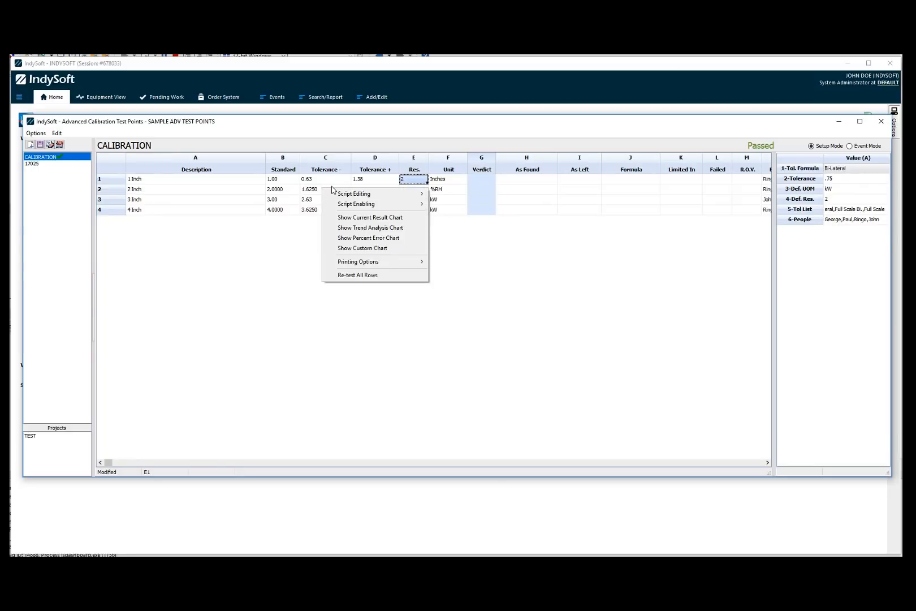
mouse_move(336, 194)
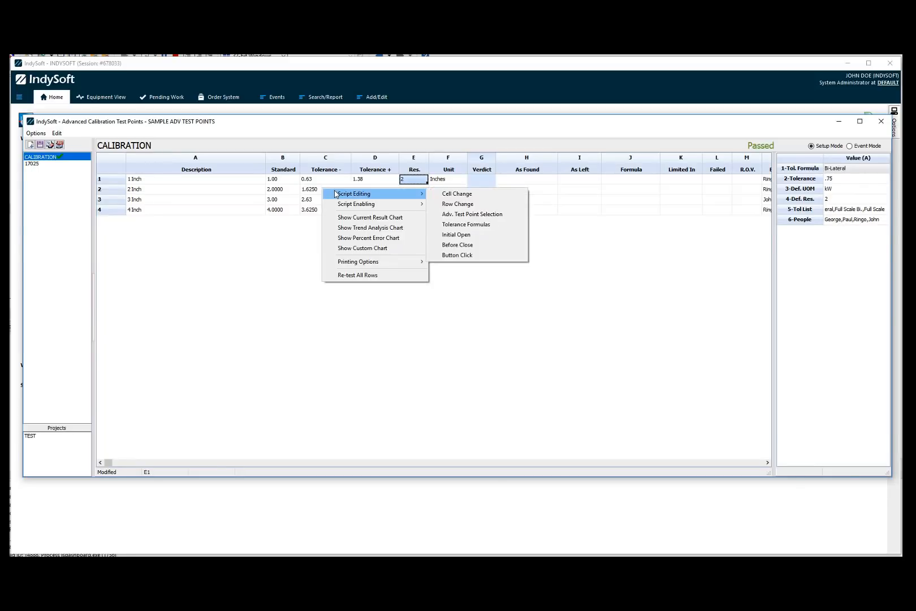
left_click(533, 179)
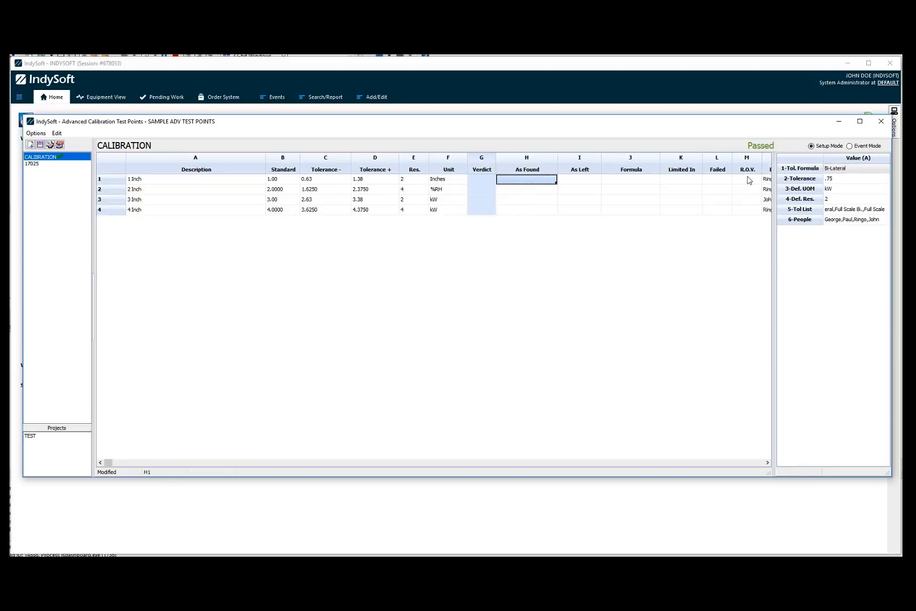
Switch to Event Mode and enter As Found values of 1.00 for row 1 and 3 for row 2.
left_click(849, 146)
left_click(528, 170)
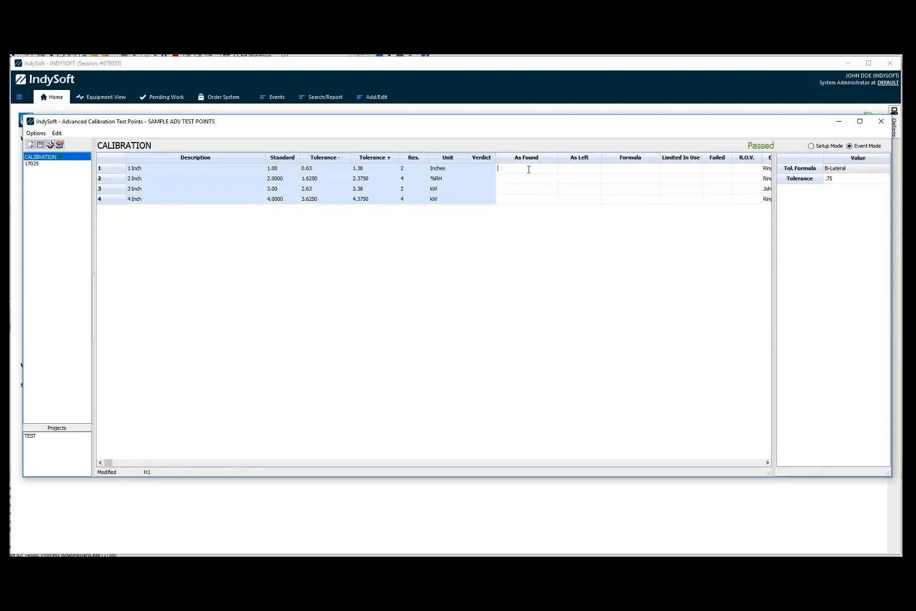
type("1.00")
key("Return")
type("3")
key("Return")
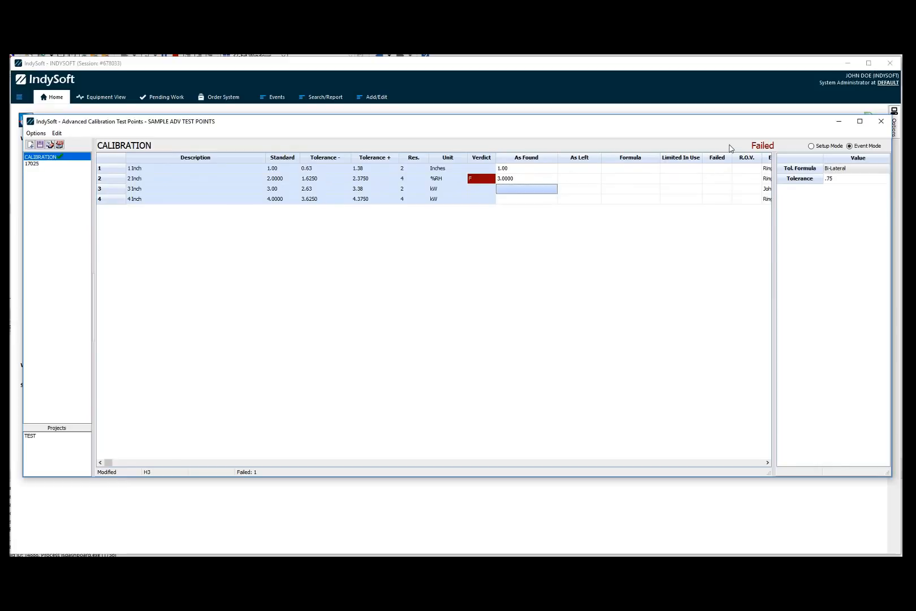
left_click(518, 180)
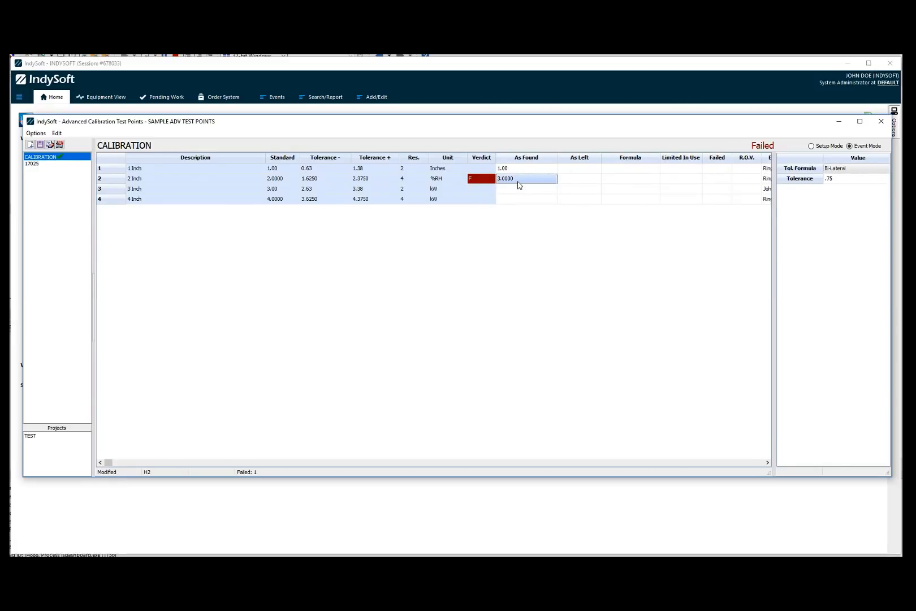
left_click(516, 171)
left_click(505, 188)
left_click(505, 179)
left_click(505, 171)
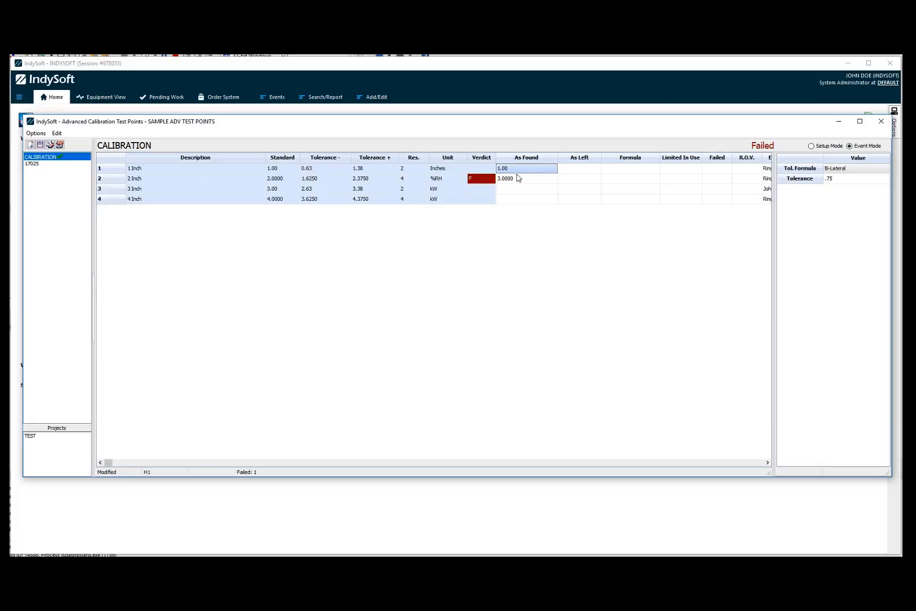
left_click(516, 178)
left_click(513, 188)
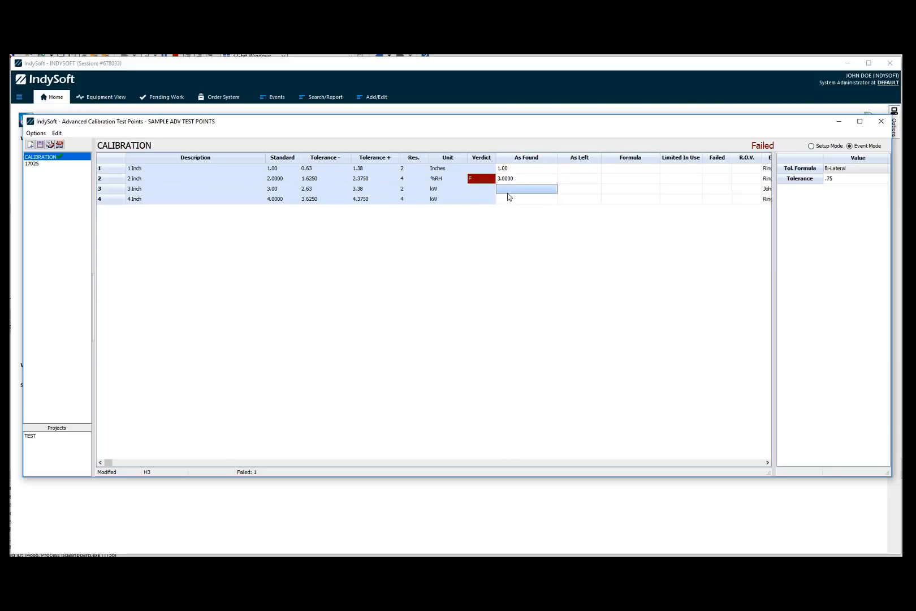
right_click(509, 168)
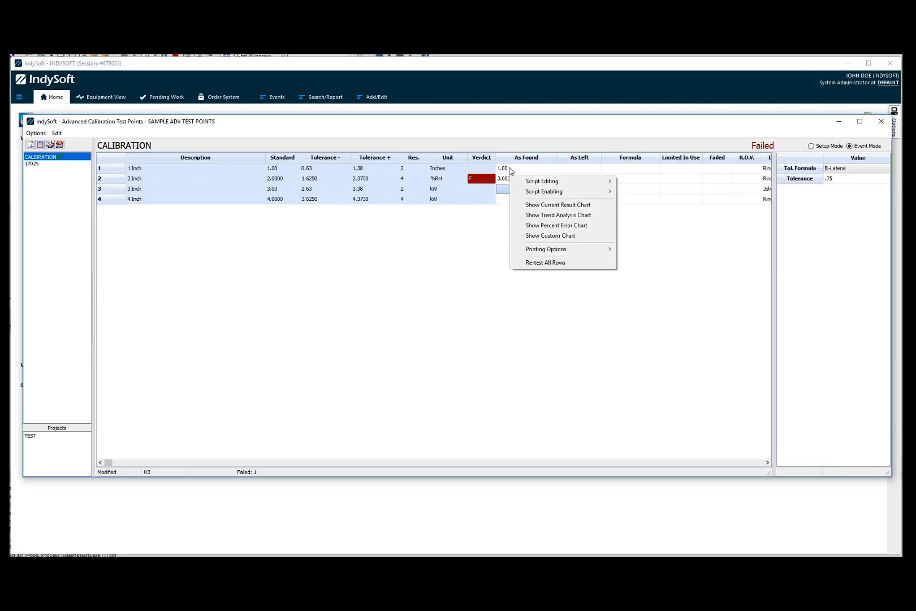
left_click(506, 170)
Open the Row Change spreadsheet trigger script, read through its code, and close it.
right_click(509, 169)
mouse_move(526, 175)
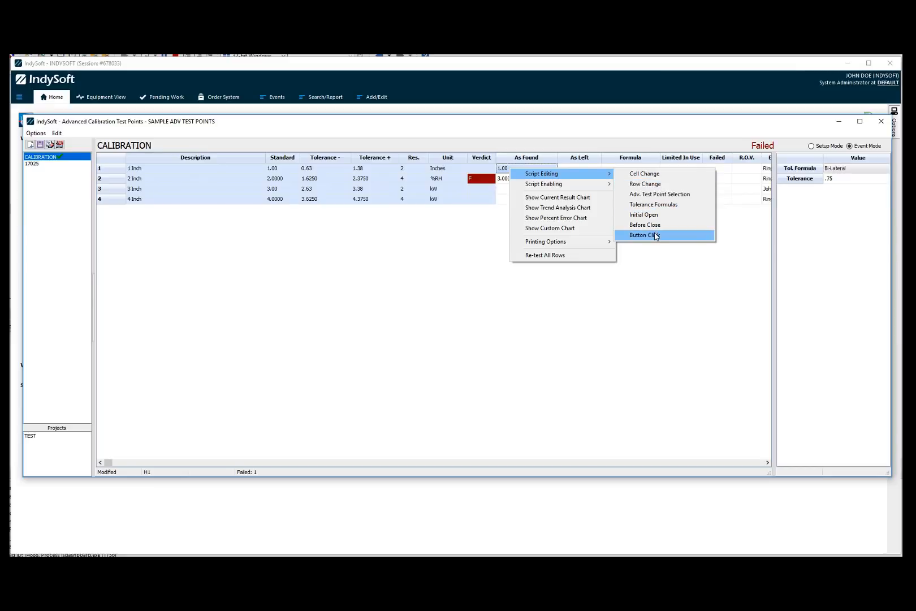
left_click(645, 183)
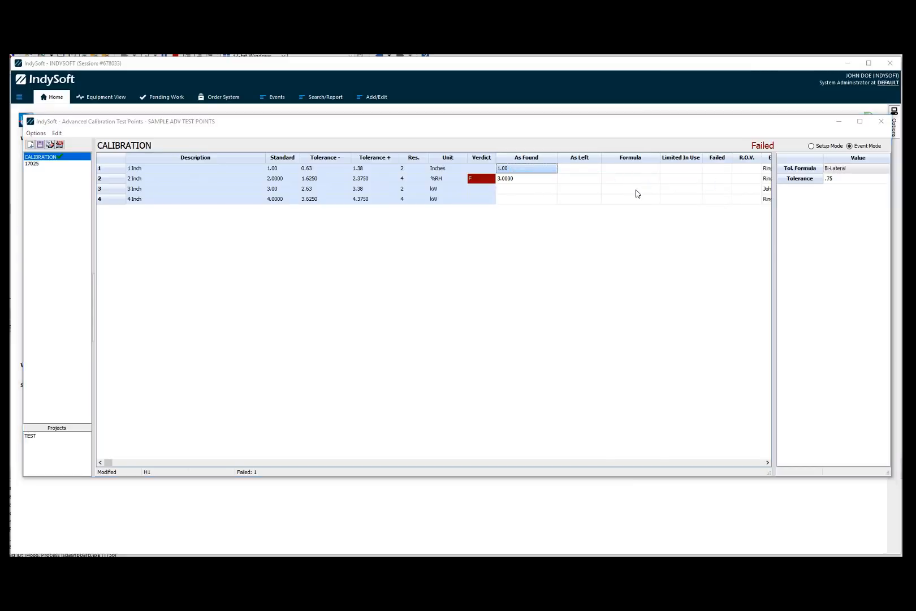
left_click_drag(641, 367, 841, 350)
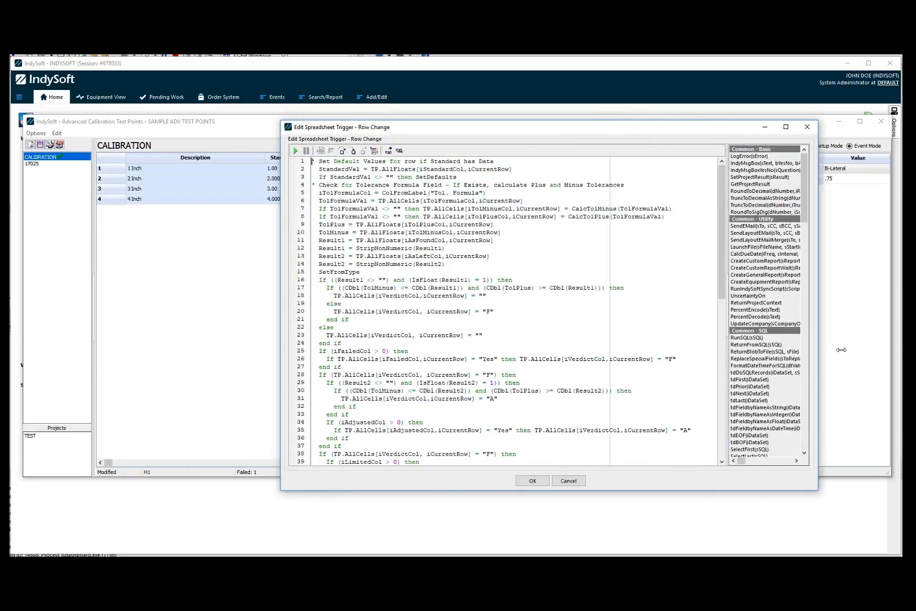
left_click_drag(509, 124, 426, 115)
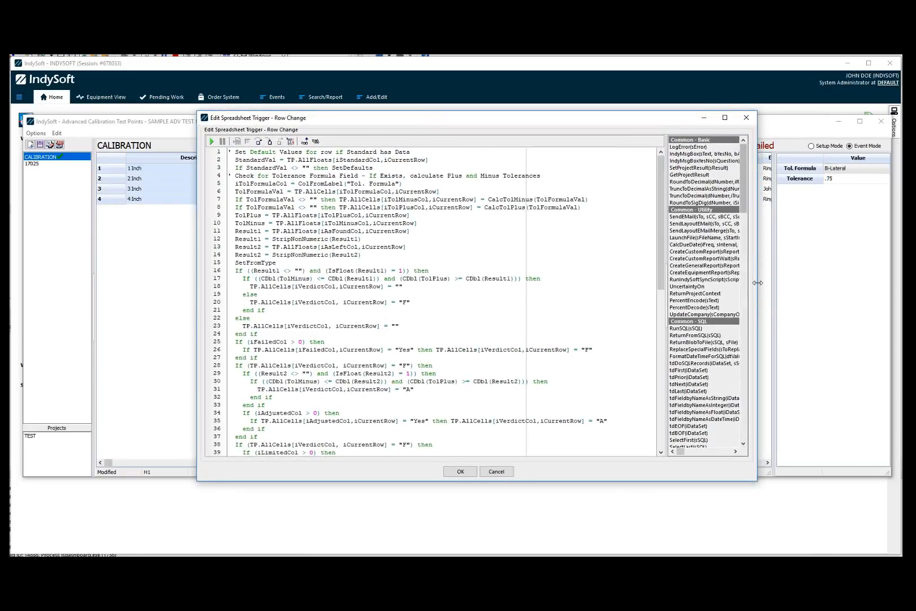
left_click_drag(758, 283, 847, 286)
left_click_drag(565, 120, 518, 116)
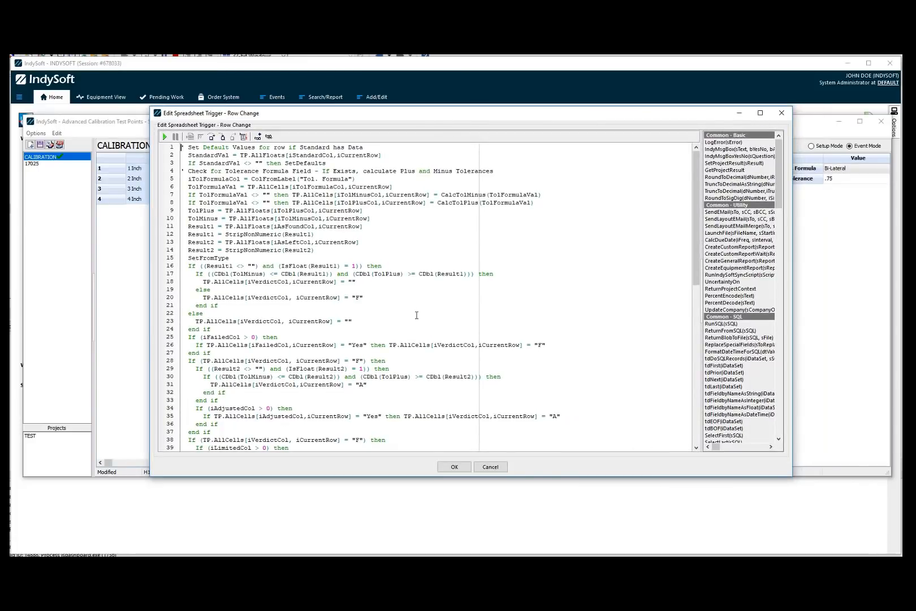
scroll(417, 315, "down", 4)
scroll(430, 285, "up", 4)
scroll(308, 250, "down", 3)
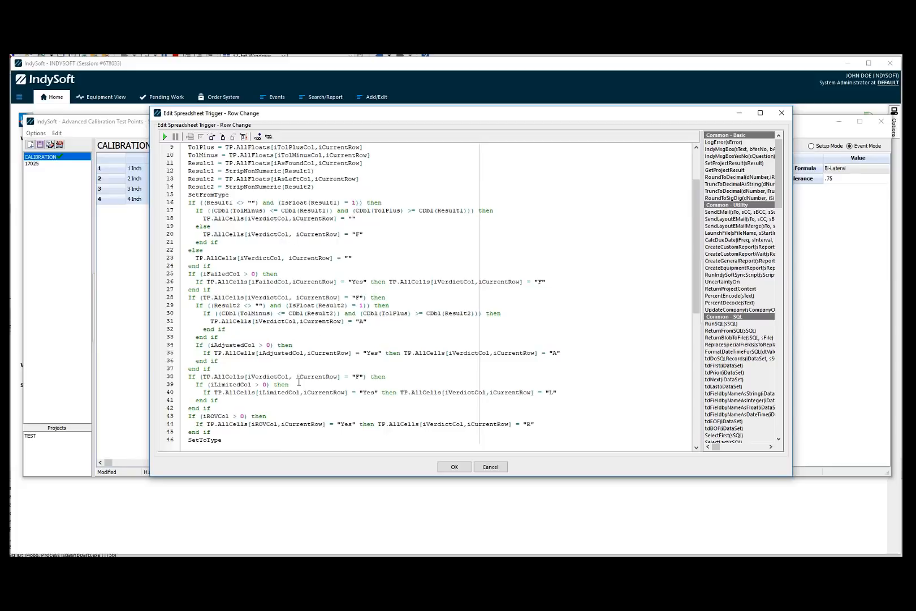
scroll(331, 352, "up", 3)
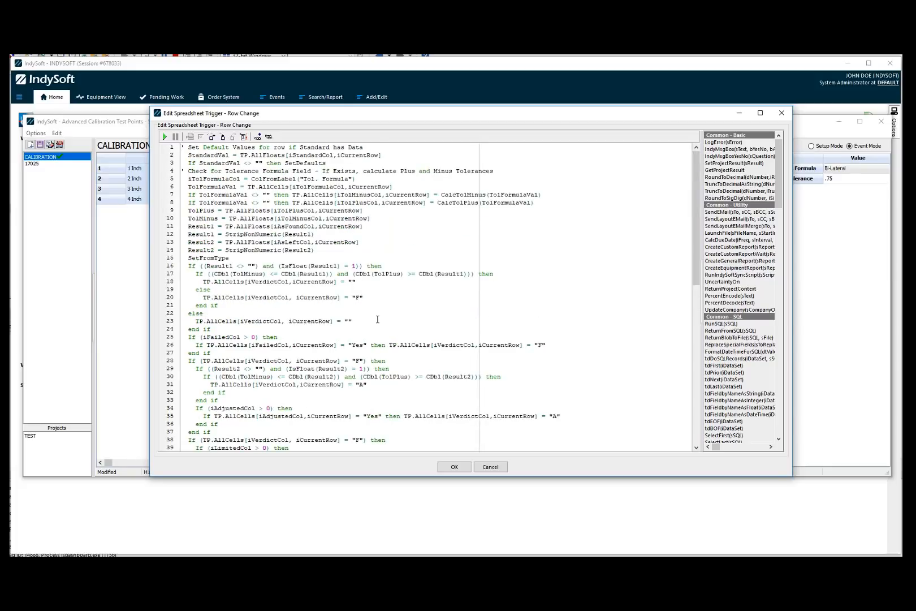
left_click(345, 289)
left_click(454, 466)
Open the Tolerance Formulas trigger script, read its functions, and cancel out.
right_click(548, 190)
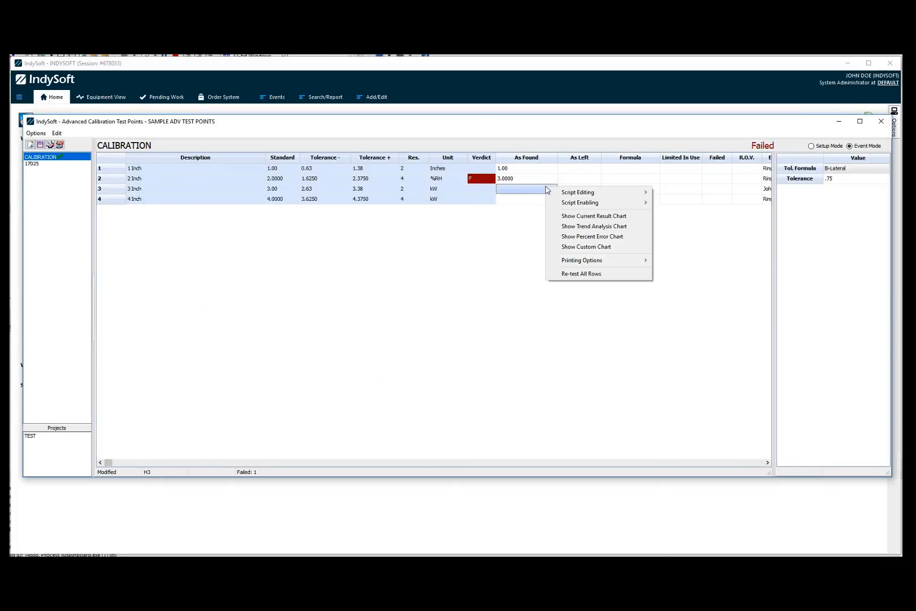
mouse_move(589, 197)
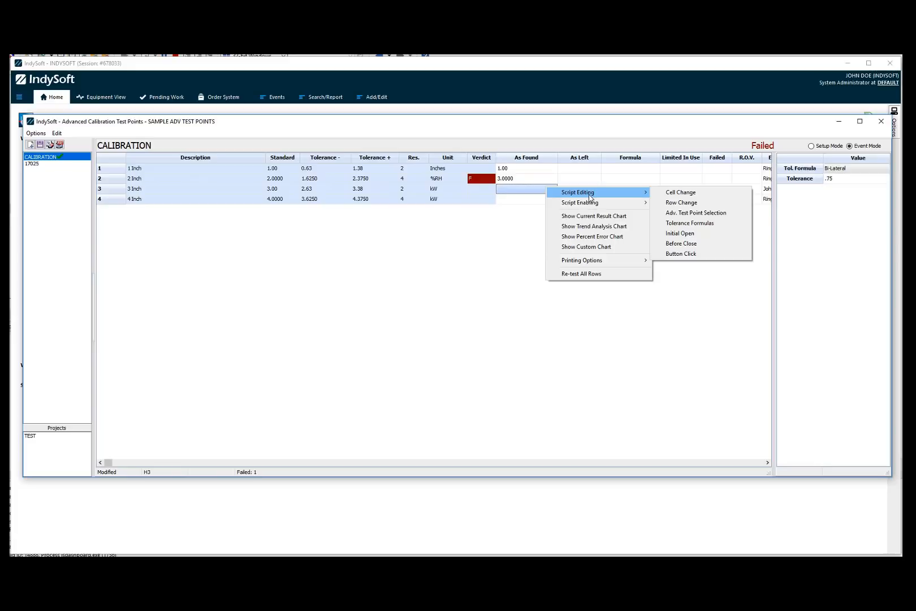
left_click(669, 224)
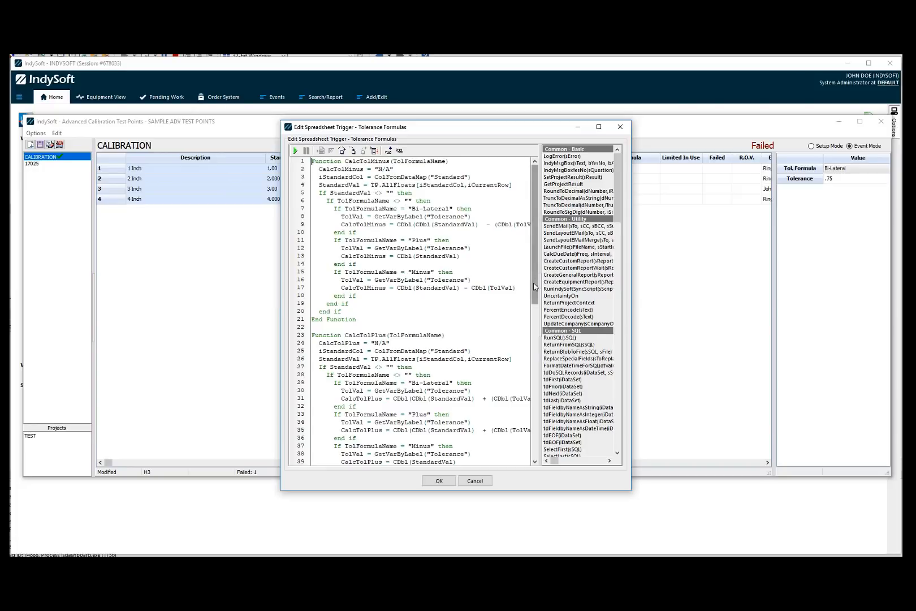
scroll(527, 286, "down", 6)
scroll(396, 254, "up", 6)
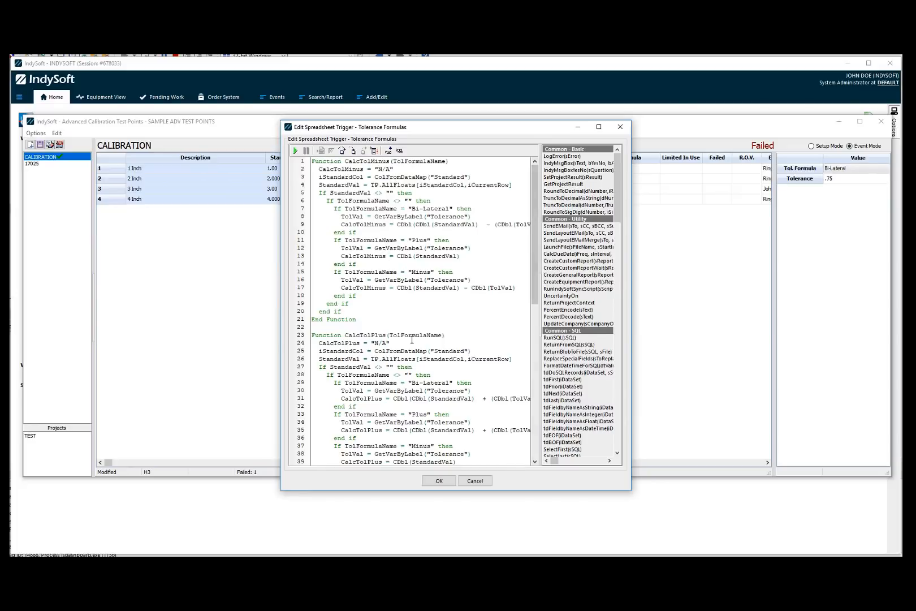
left_click(474, 482)
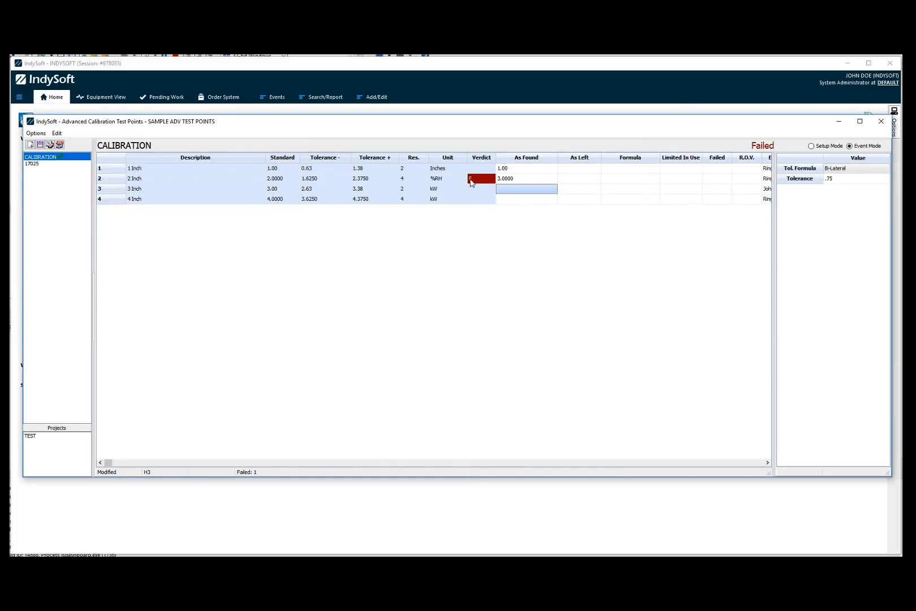
right_click(474, 200)
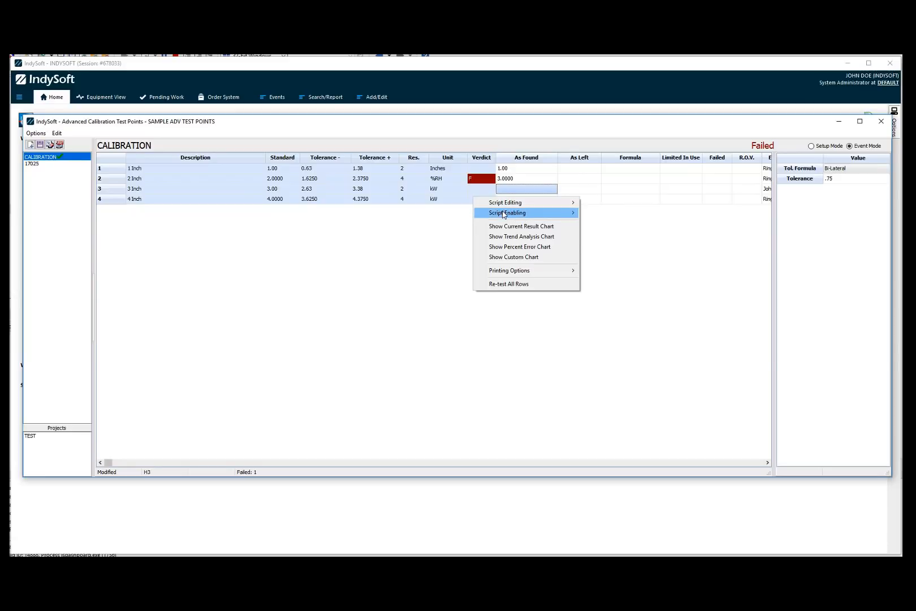
mouse_move(503, 214)
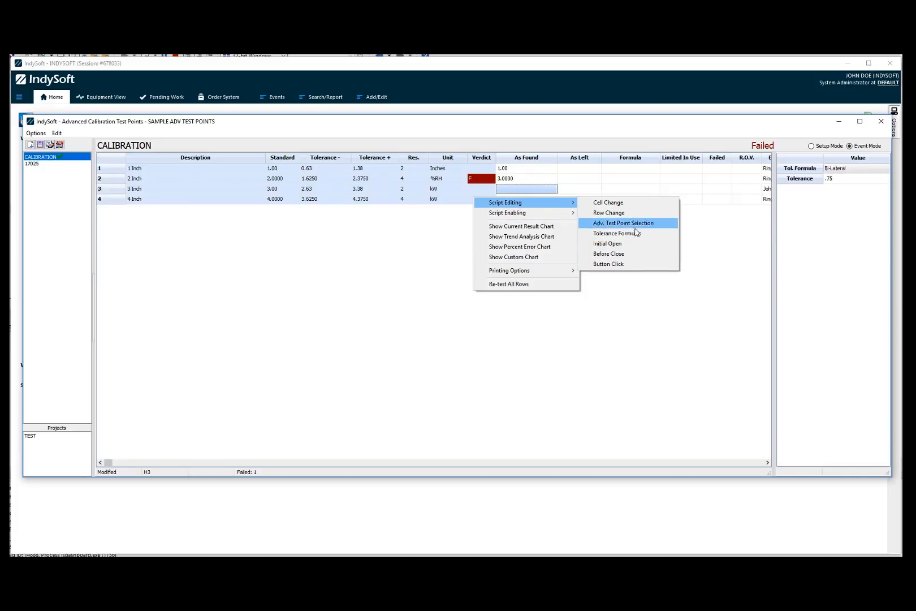
left_click(355, 249)
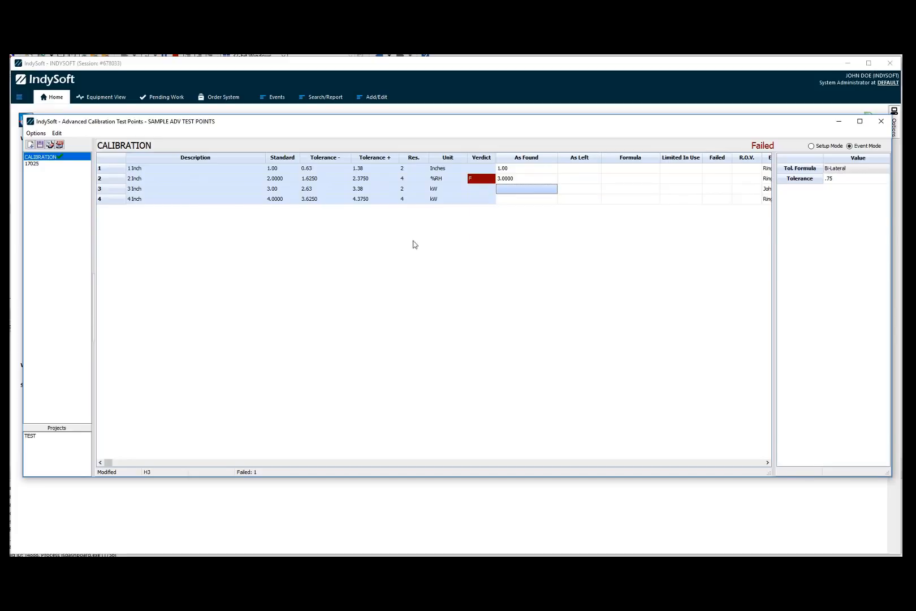
Edit the Initial Open trigger script to uncomment the TP.AddButton line and accept the change.
right_click(512, 192)
mouse_move(566, 198)
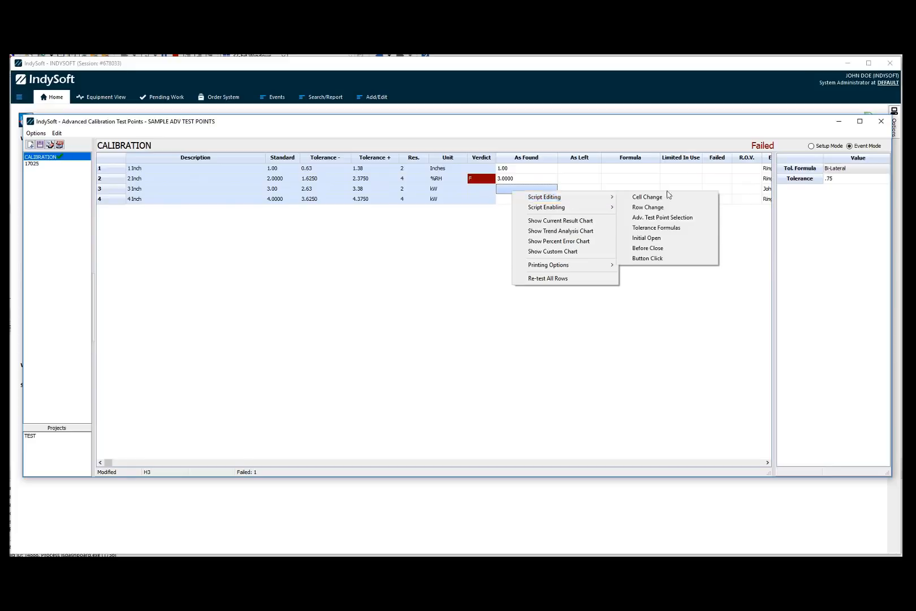
left_click(644, 238)
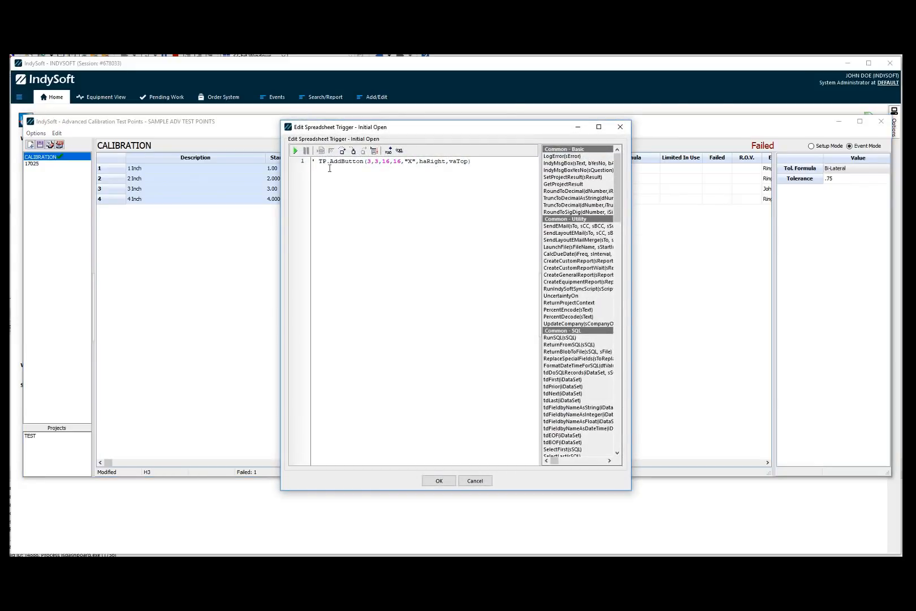
left_click_drag(320, 162, 303, 164)
key("Delete")
left_click(439, 480)
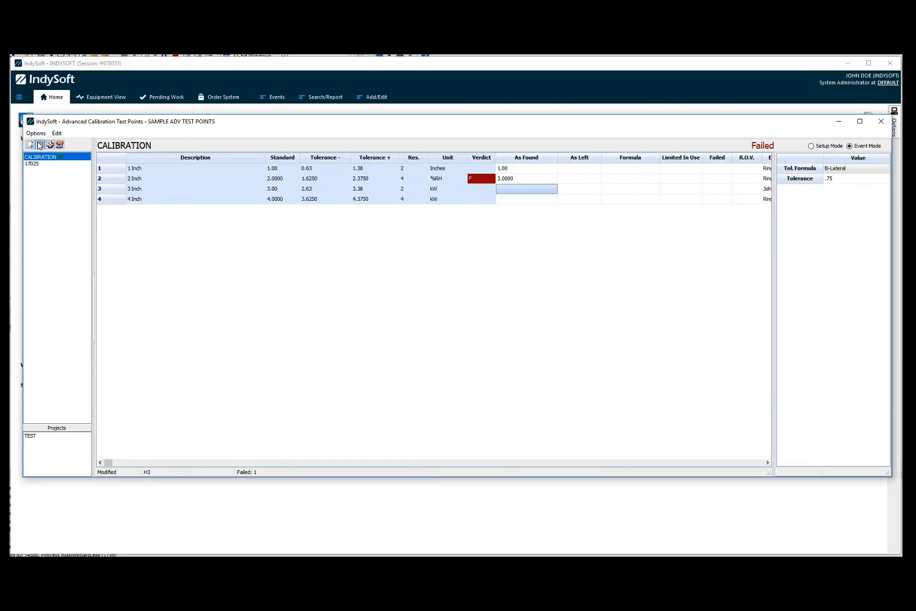
Save the modified CALIBRATION advanced test point and close the template window.
left_click(40, 145)
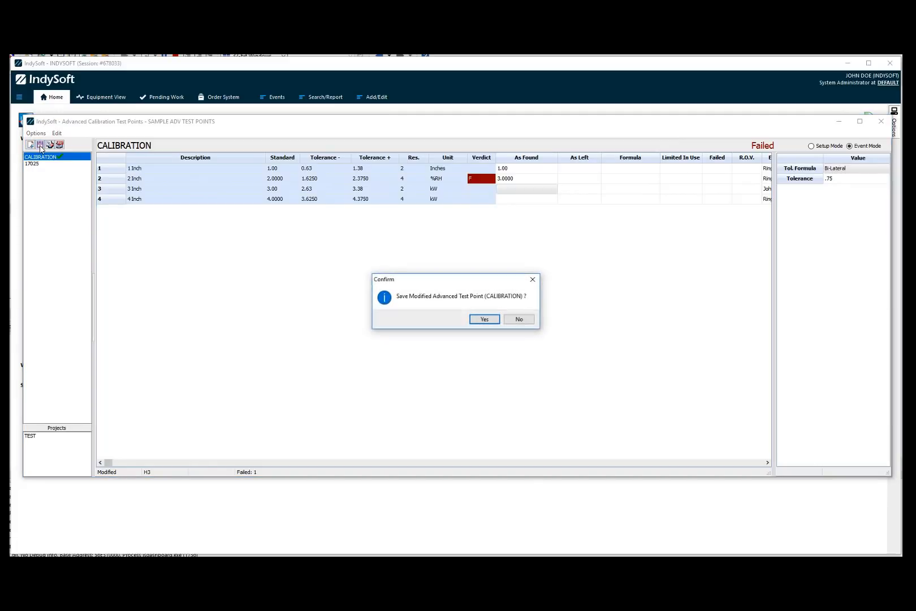
left_click(470, 321)
left_click(881, 122)
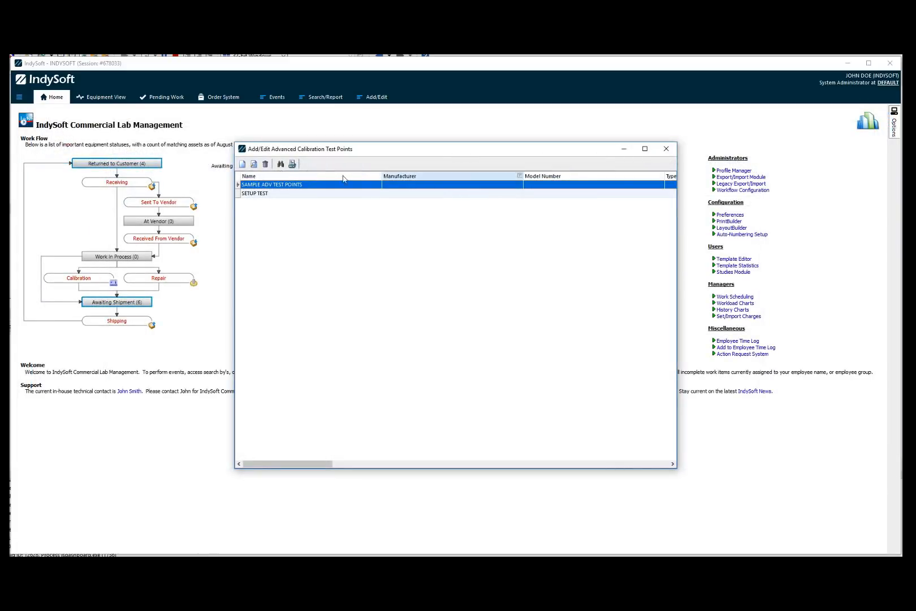
Reopen the SAMPLE ADV TEST POINTS template and look through the grid's printing options.
double_click(308, 186)
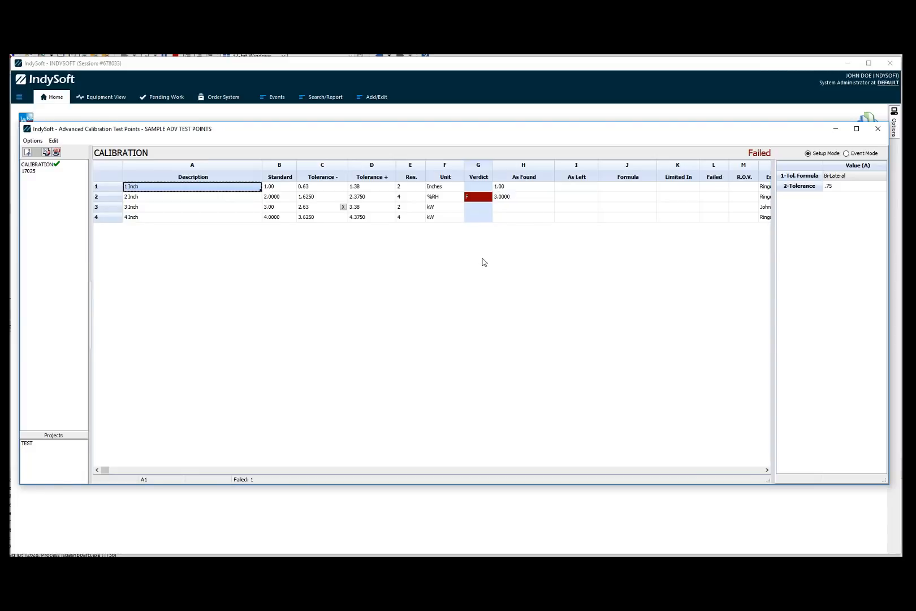
right_click(507, 211)
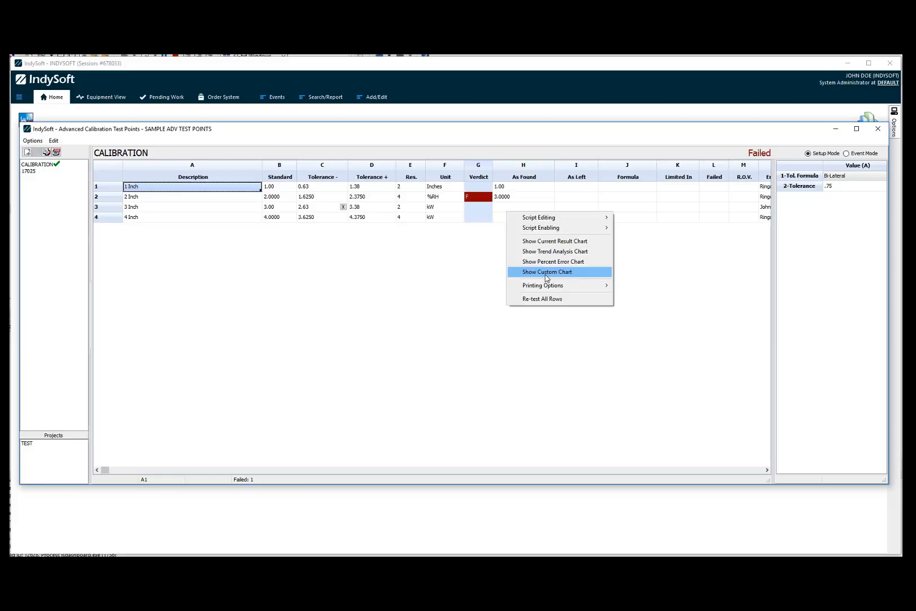
mouse_move(548, 287)
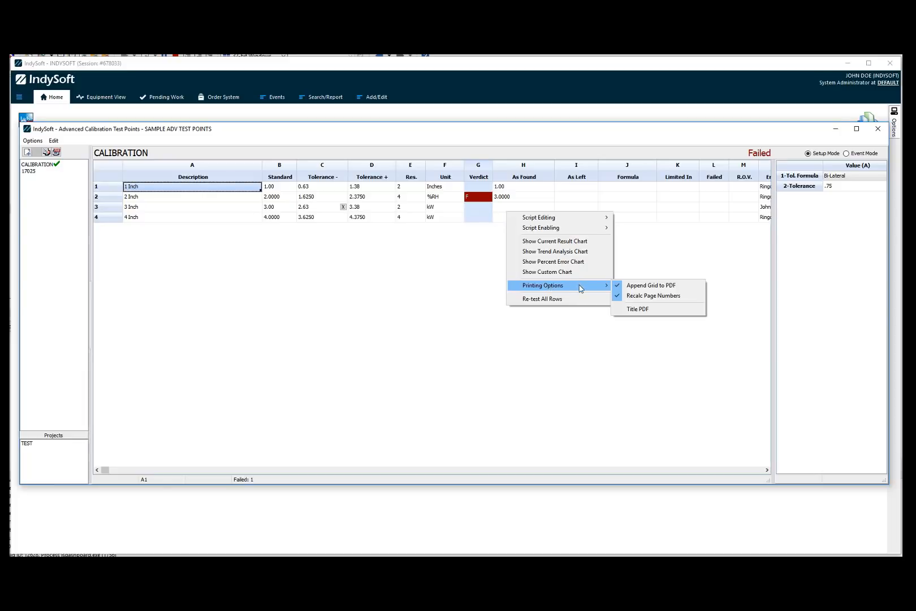
left_click(407, 258)
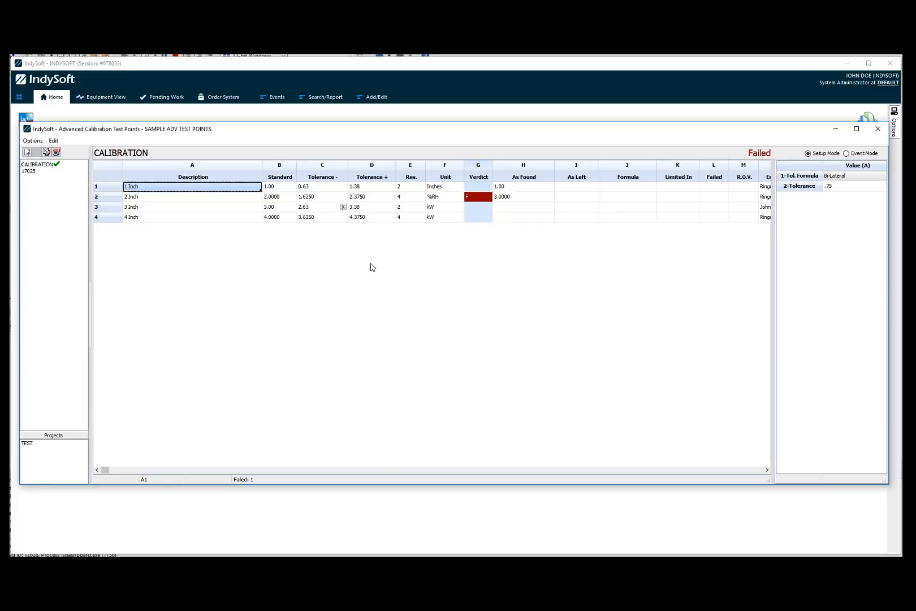
Open the TEST project in the Project Designer to view its gauge form.
left_click(32, 444)
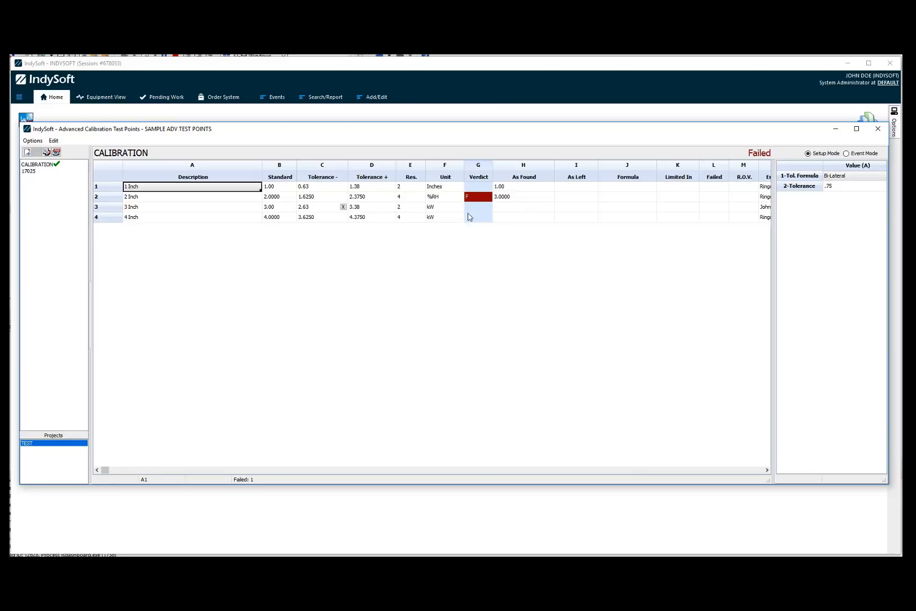
left_click(37, 445)
right_click(34, 446)
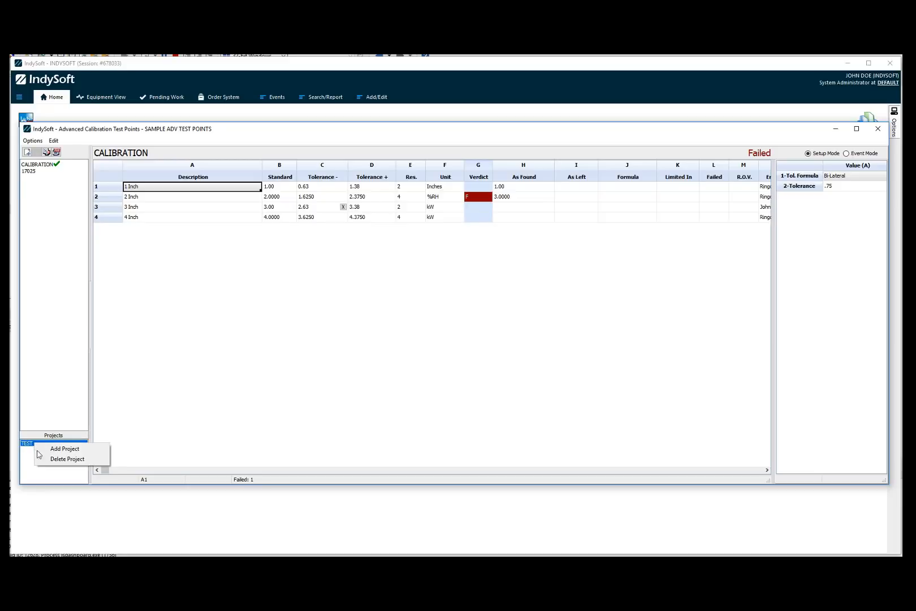
left_click(32, 433)
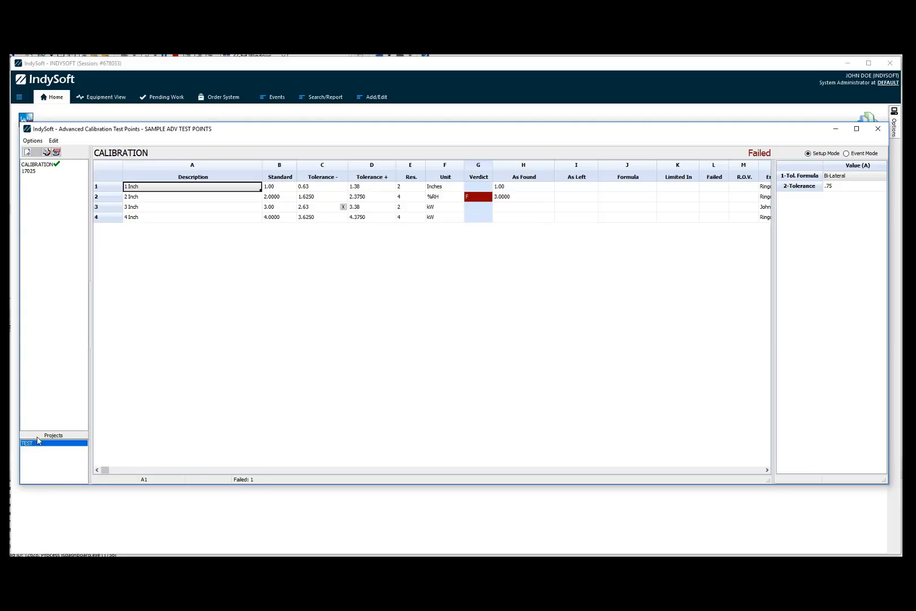
key("Delete")
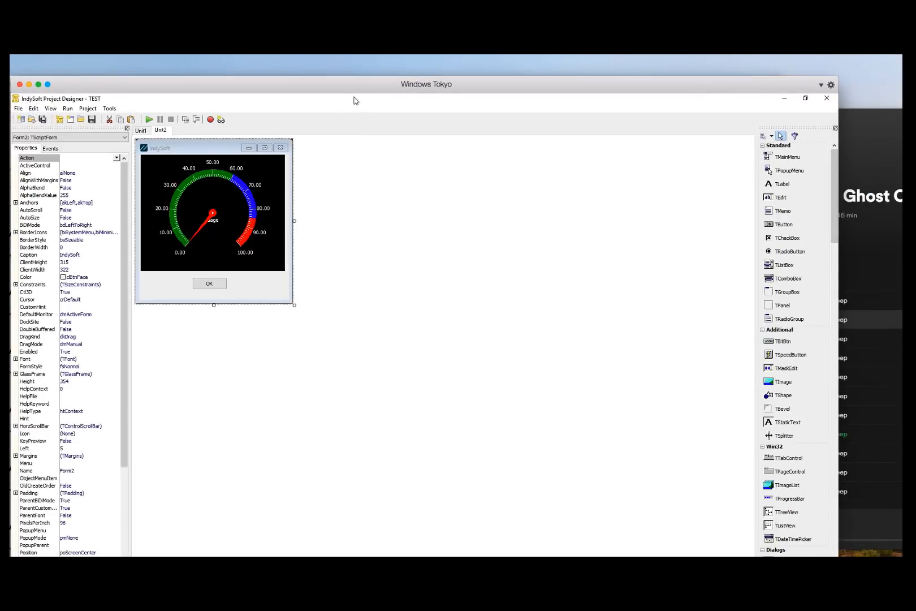
left_click_drag(329, 84, 328, 46)
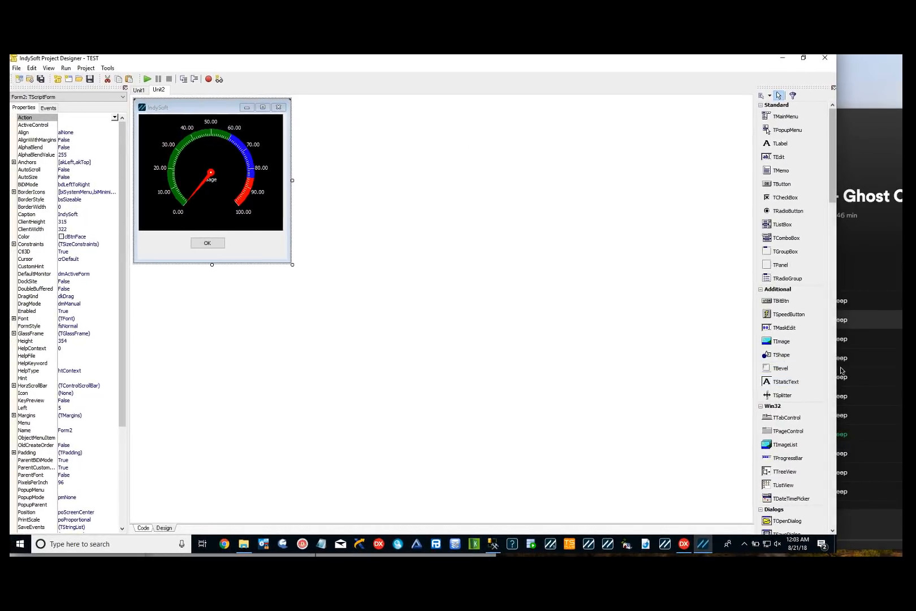
left_click_drag(840, 368, 903, 367)
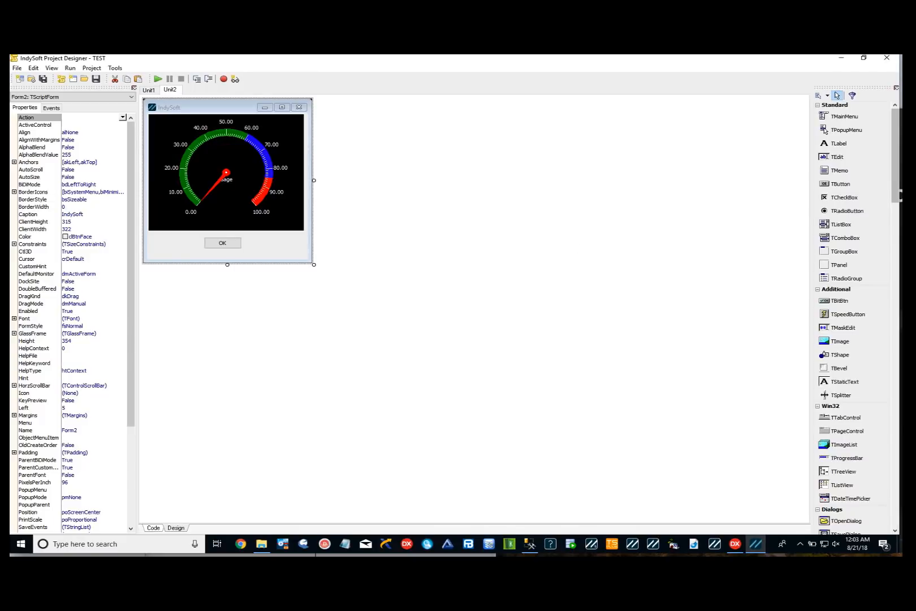
left_click(858, 144)
mouse_move(898, 144)
left_mouse_down()
mouse_move(897, 311)
mouse_move(882, 153)
left_mouse_up()
View the OK button's click event code, then close the Project Designer without saving changes.
double_click(207, 243)
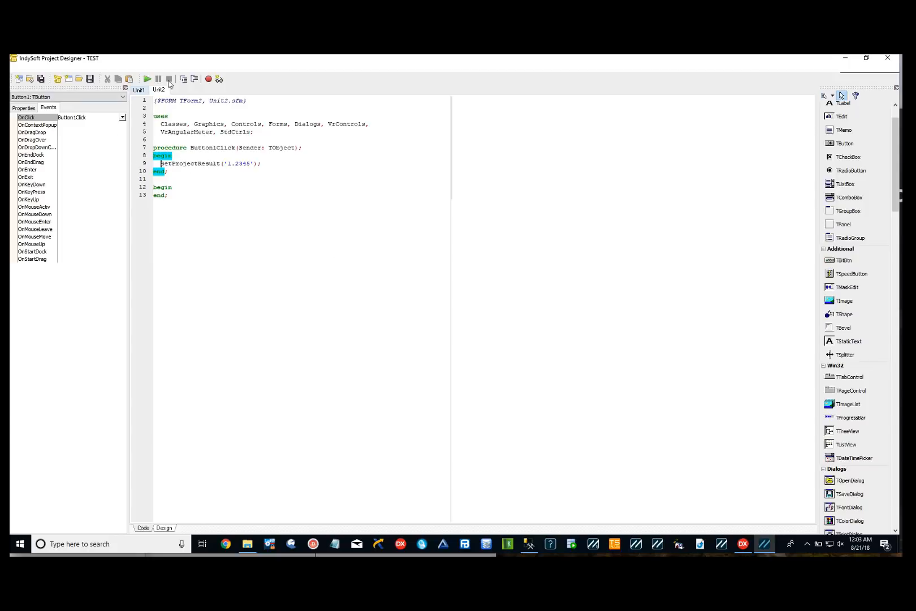
left_click(887, 60)
left_click(480, 320)
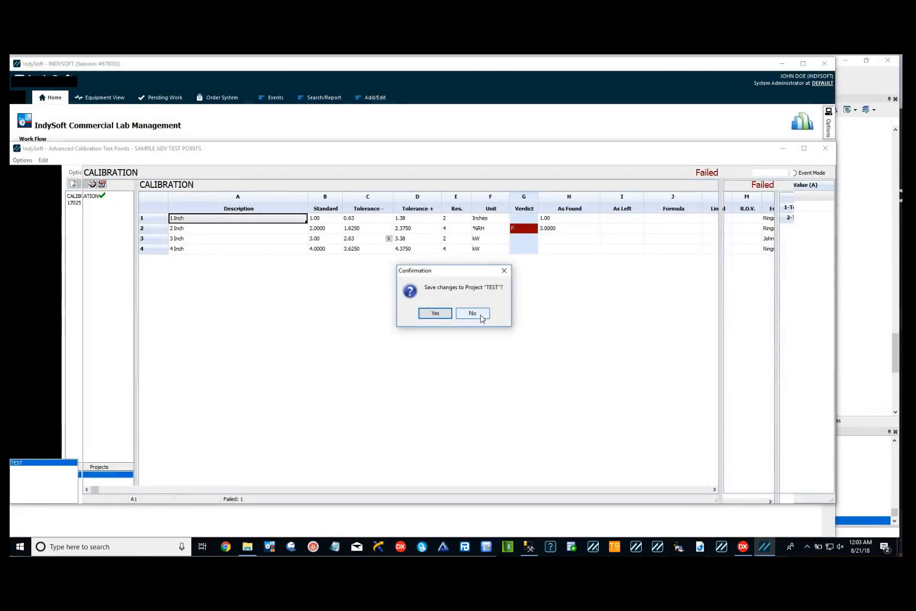
left_click(480, 320)
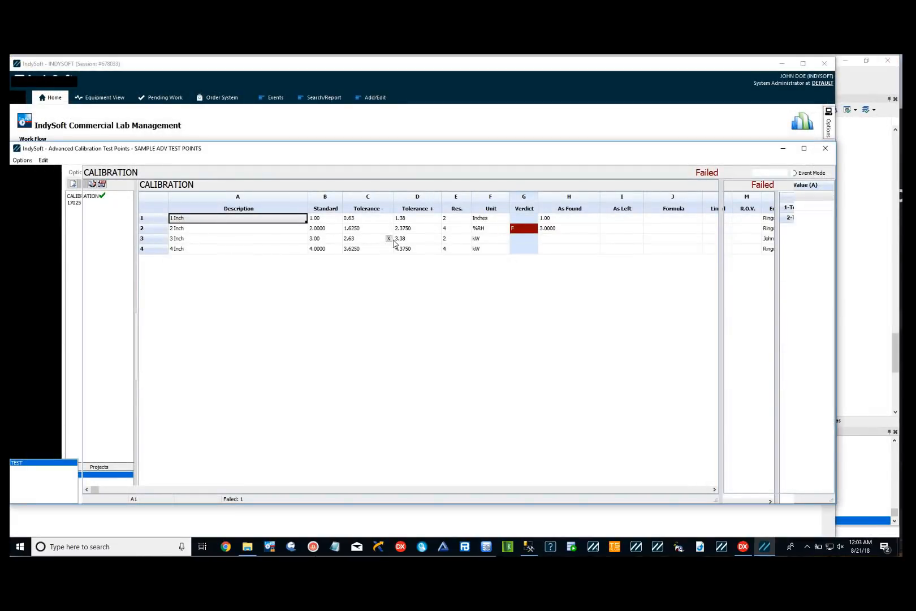
Open the Initial Open trigger script to review the AddButton line, then cancel.
right_click(362, 272)
mouse_move(391, 276)
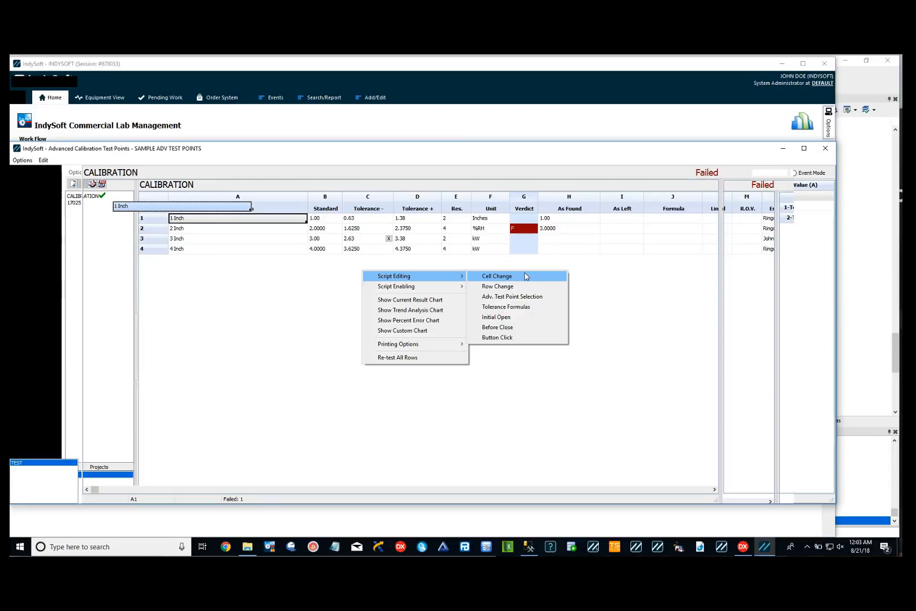
left_click(496, 317)
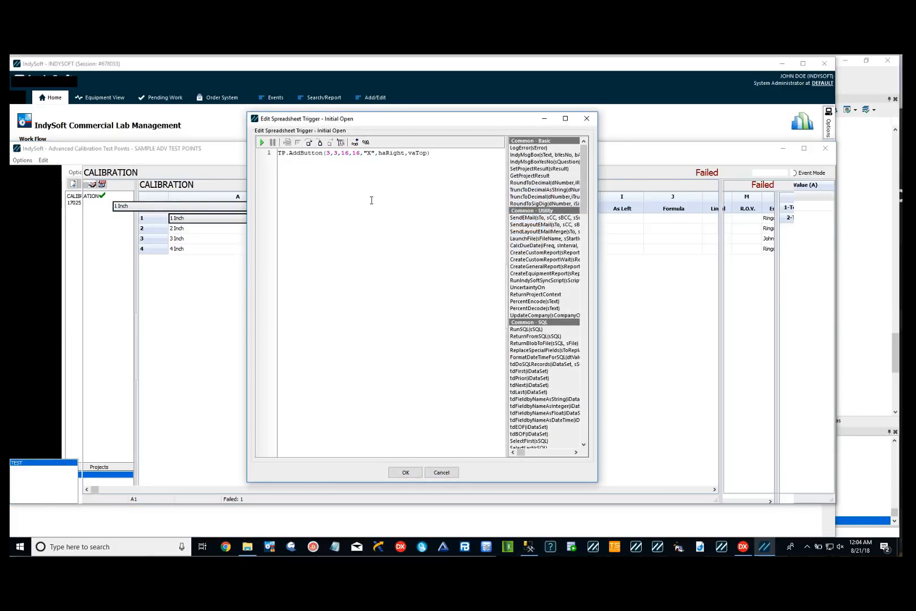
left_click(446, 472)
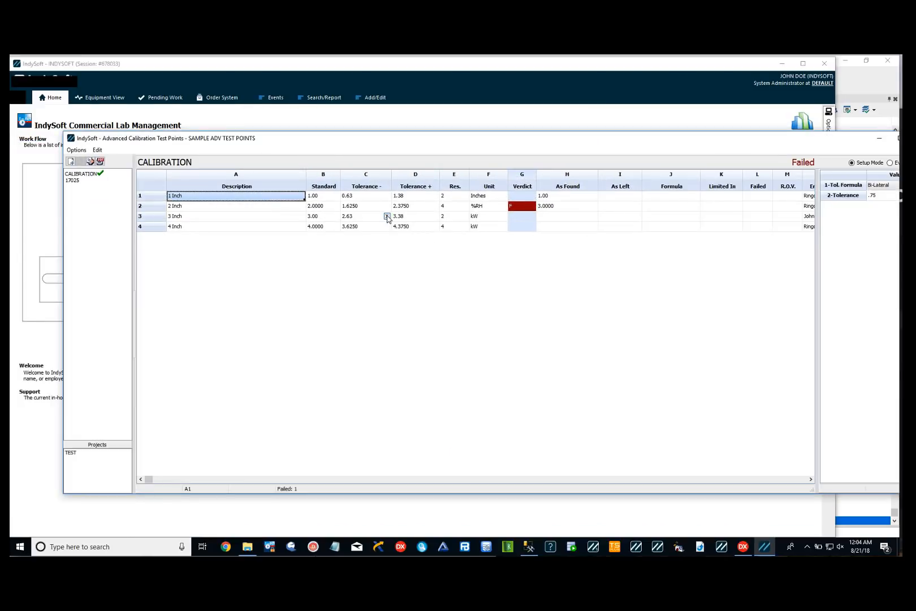
Run the TEST project from row 3's added button and accept its result into that row's Tolerance - cell.
left_click(387, 216)
left_click_drag(453, 229, 337, 219)
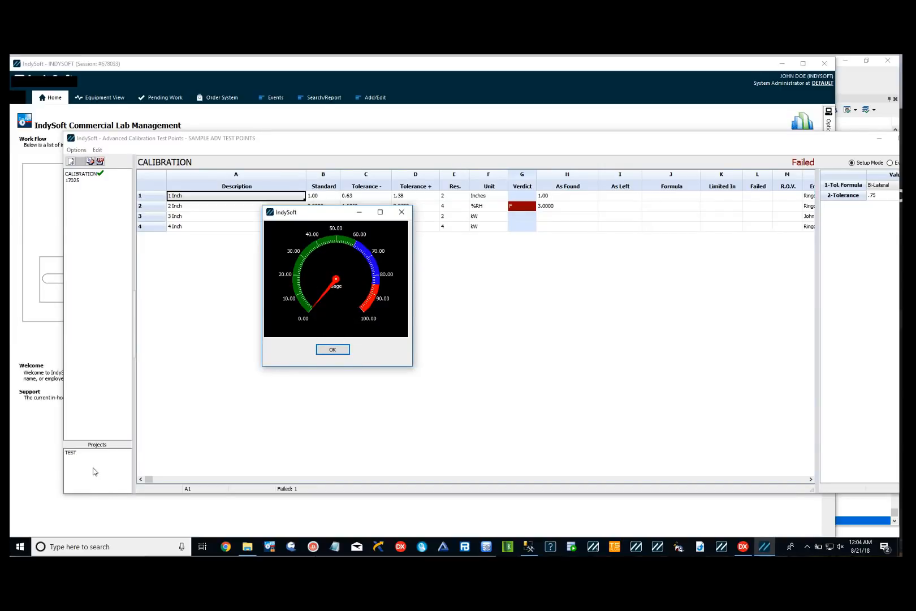
left_click(335, 350)
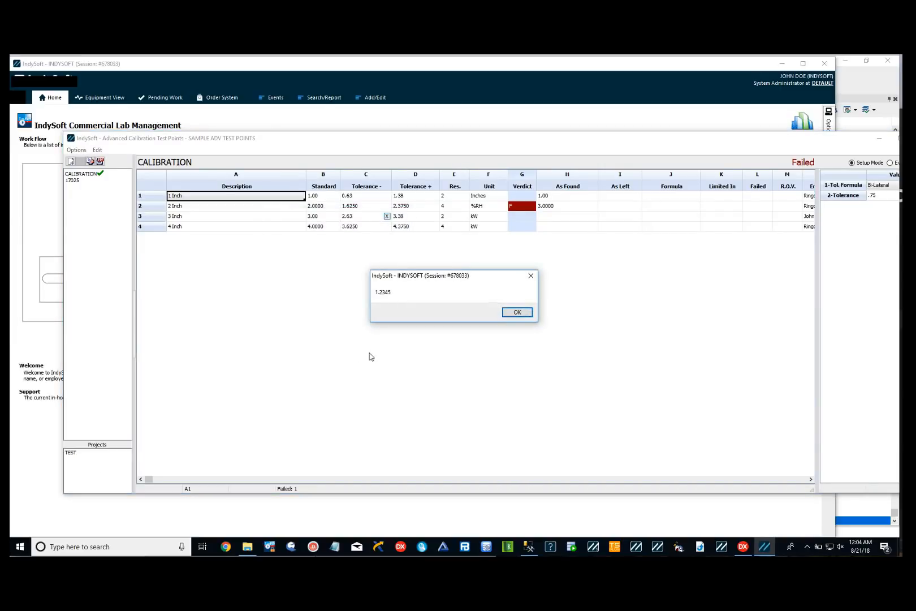
left_click(516, 312)
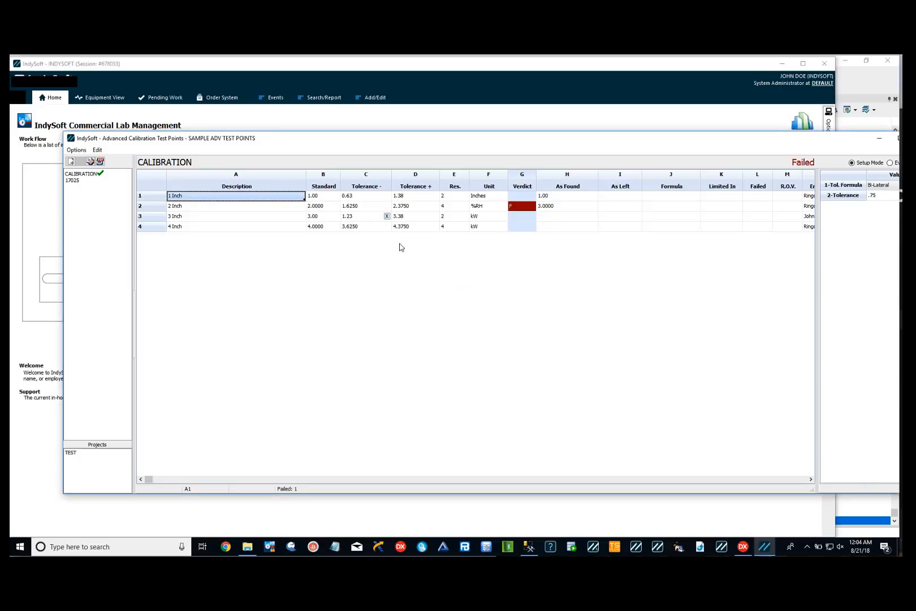
Open the system-wide Master Types list.
left_click_drag(768, 142, 736, 133)
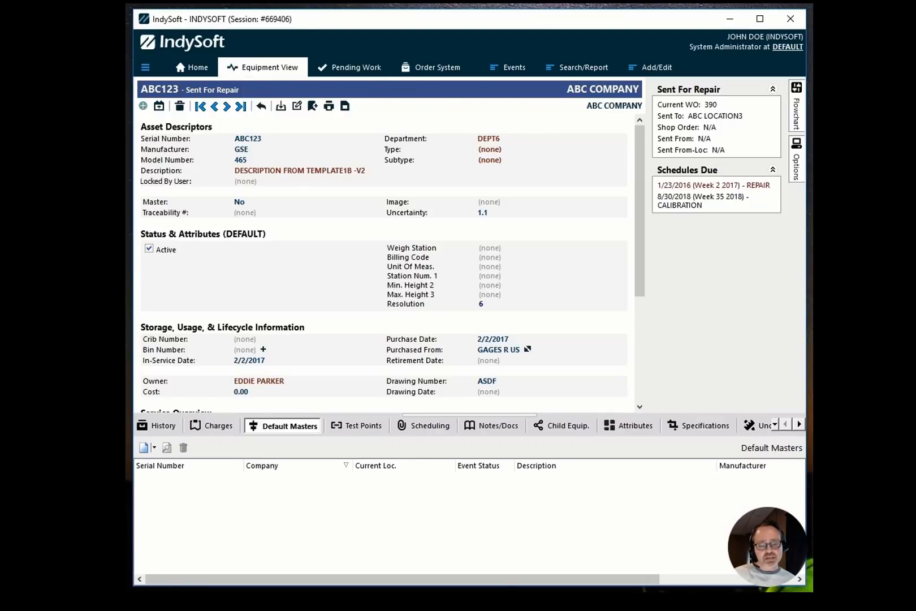
left_click(657, 68)
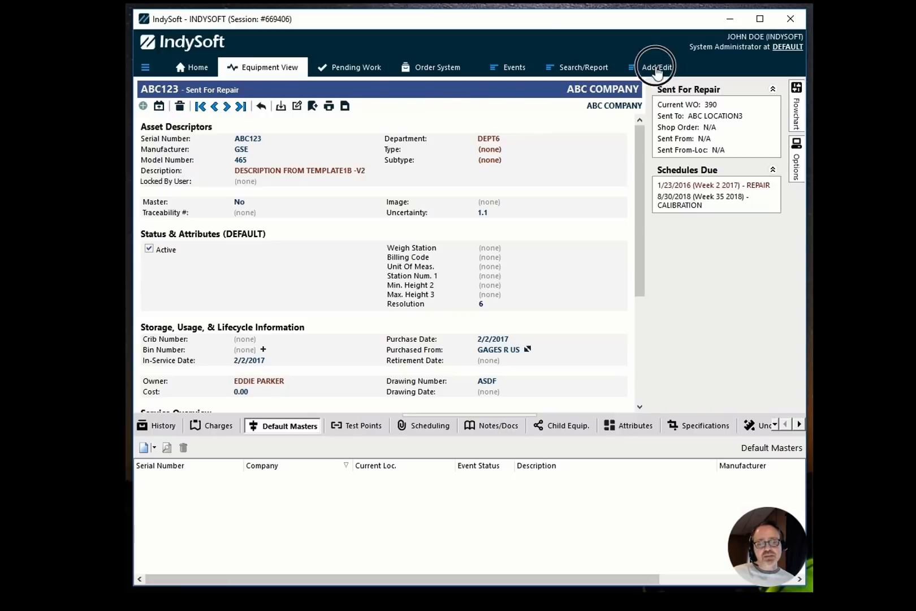
mouse_move(660, 192)
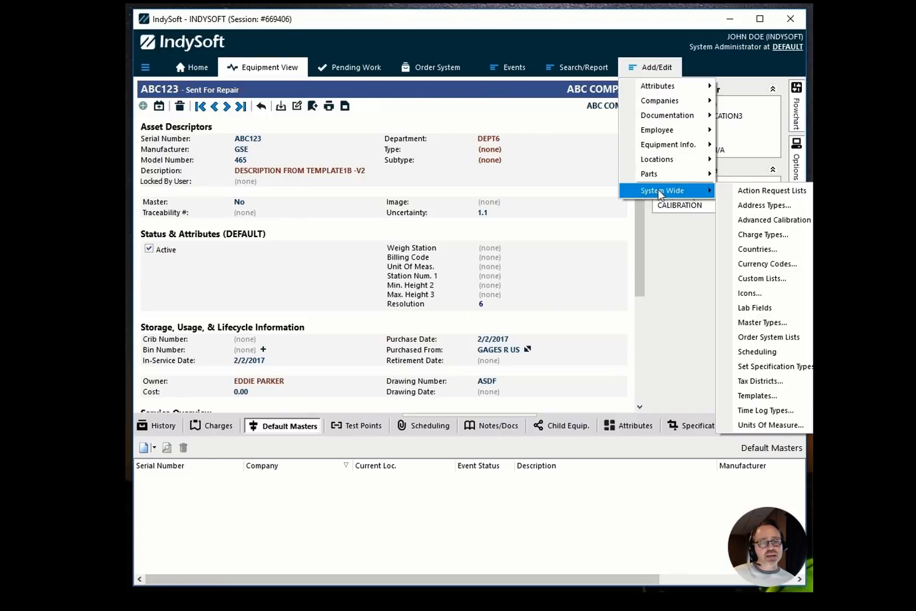
left_click(752, 325)
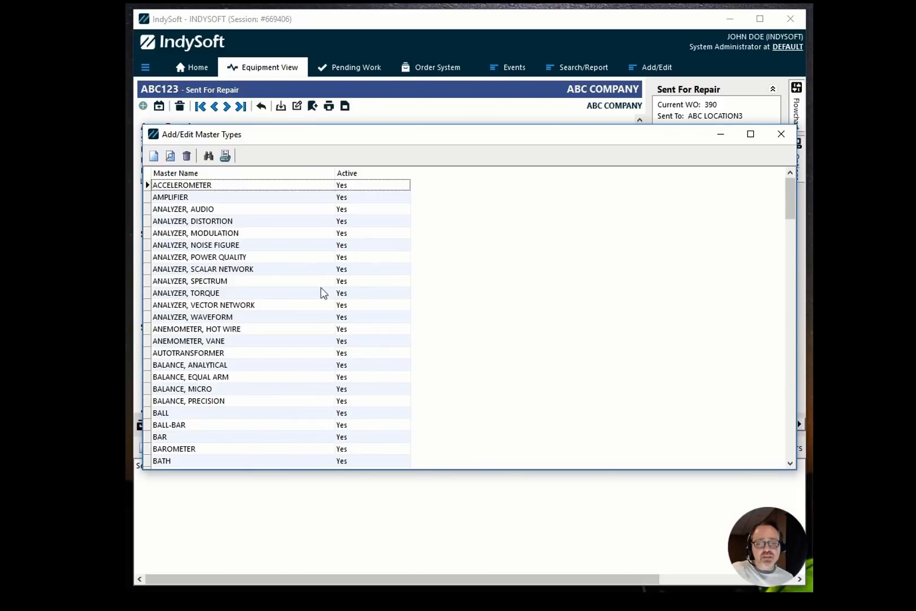
Open the OPTICAL FLAT master type for editing, review its filter conditions, and cancel.
left_click(292, 308)
scroll(293, 314, "down", 20)
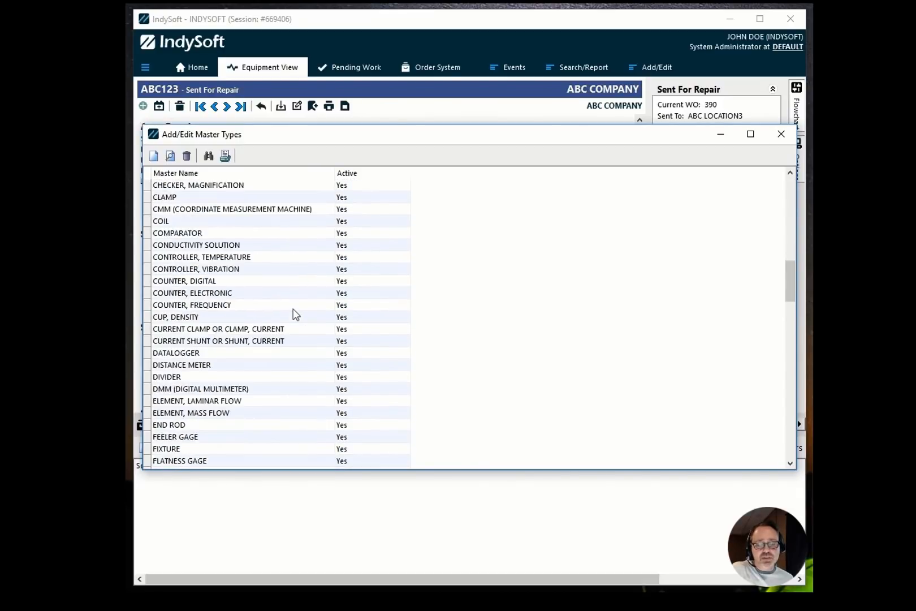
scroll(293, 309, "down", 15)
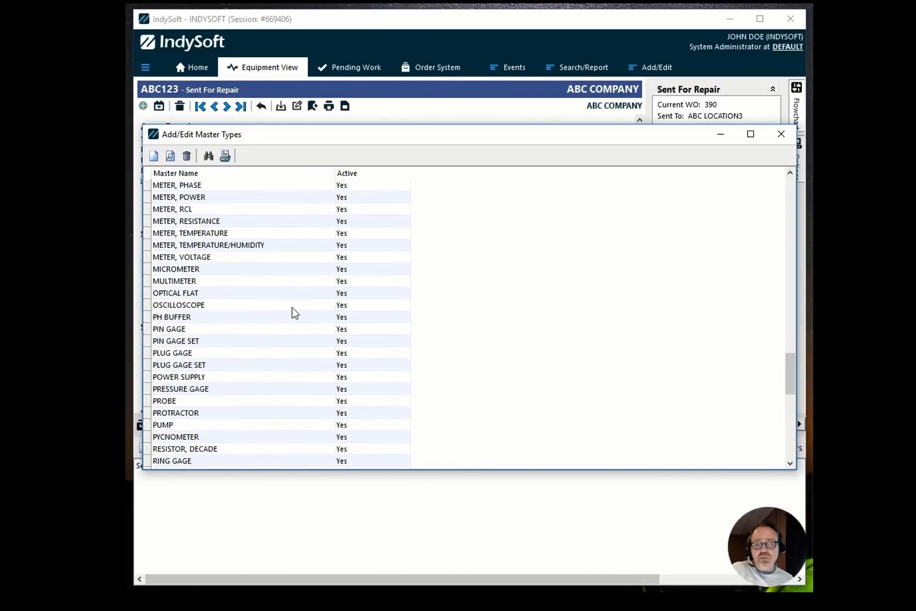
left_click(293, 307)
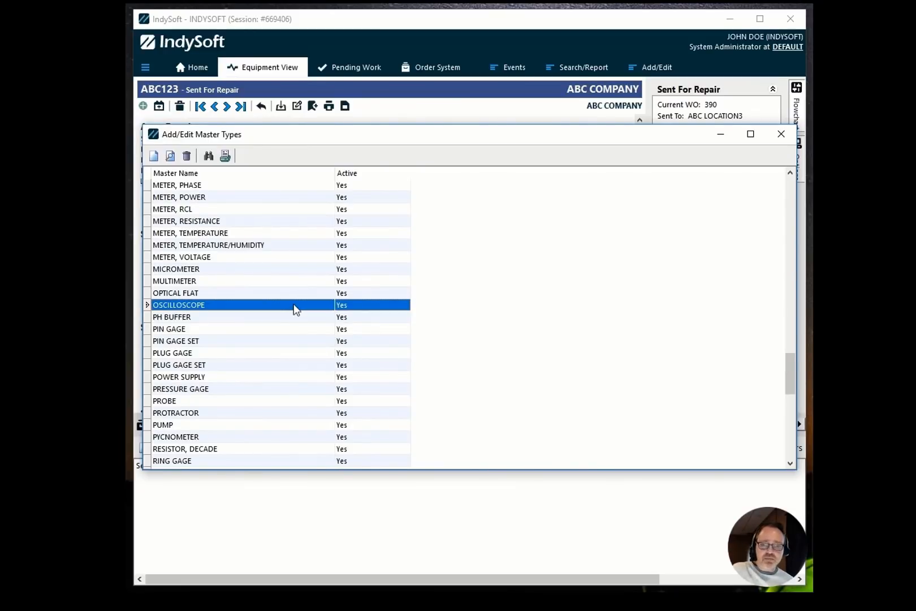
left_click(246, 292)
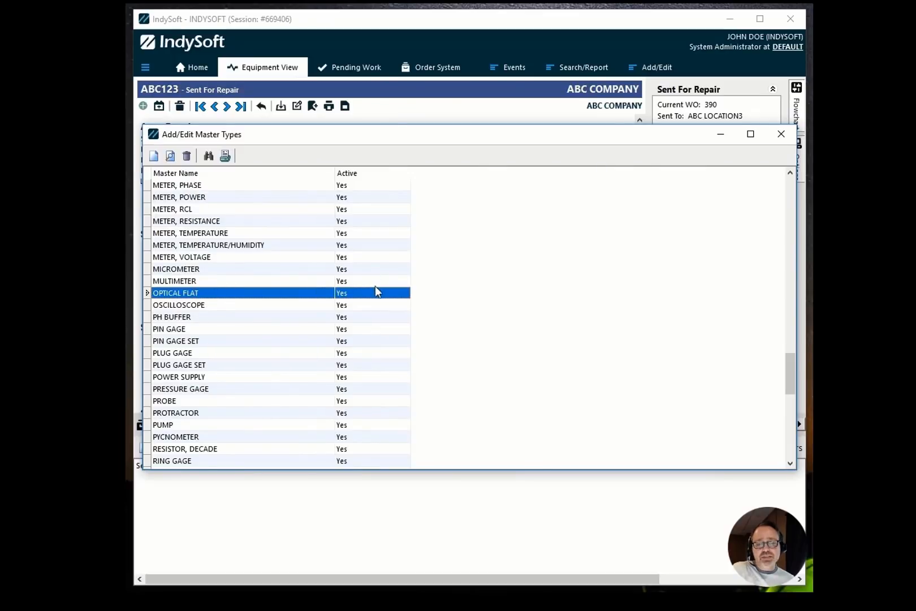
key("Return")
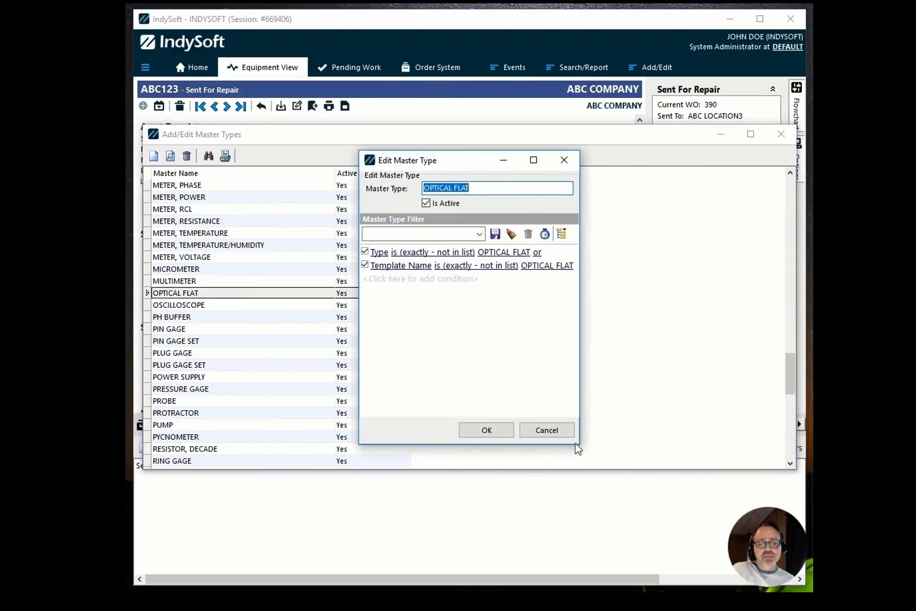
left_click_drag(579, 443, 689, 448)
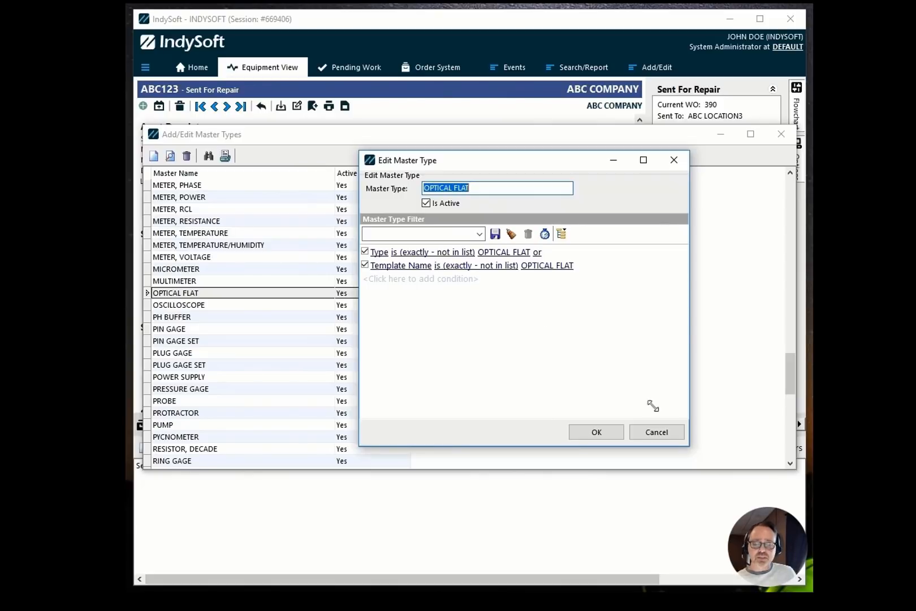
left_click(663, 432)
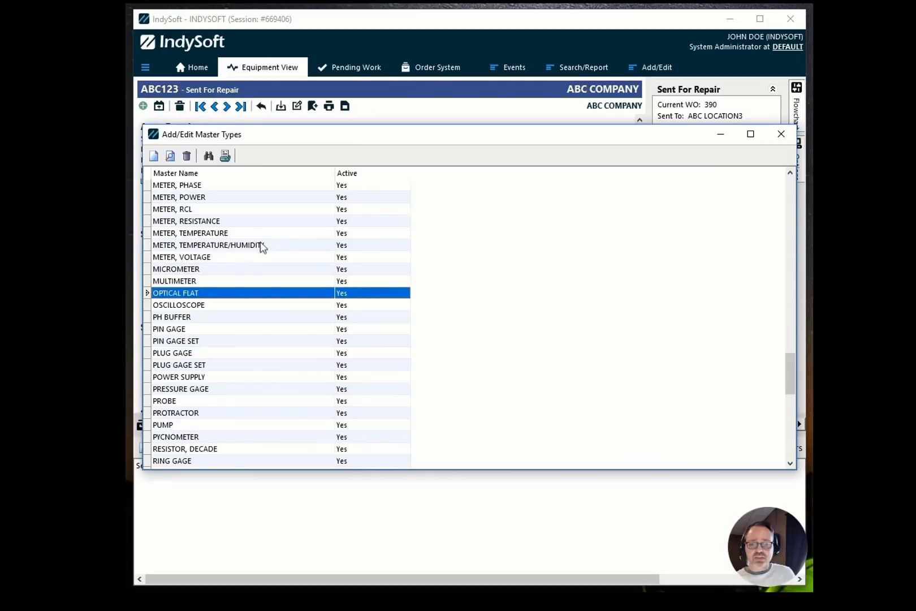
Close the Master Types list and add ABC123-1111 as a default master for equipment ABC123.
left_click(174, 198)
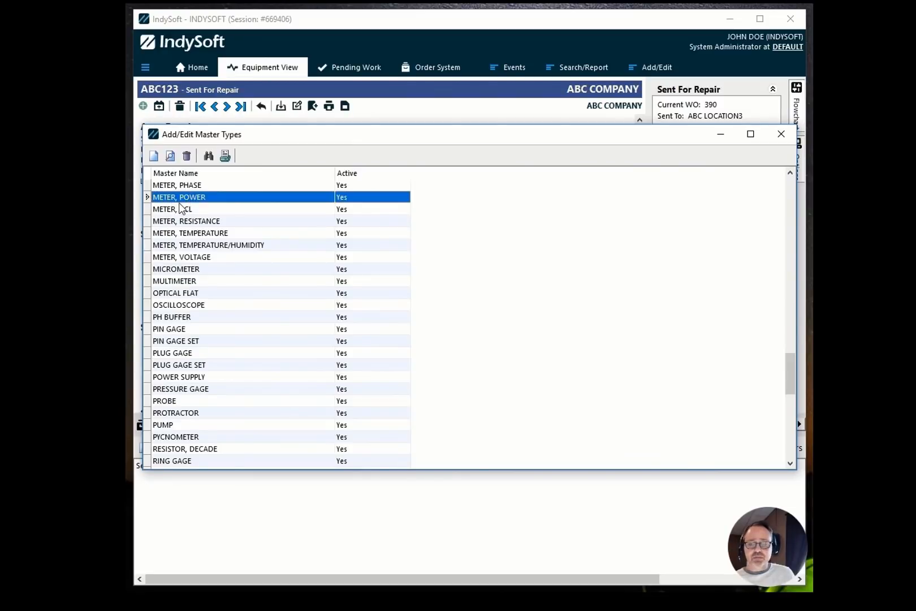
left_click(784, 134)
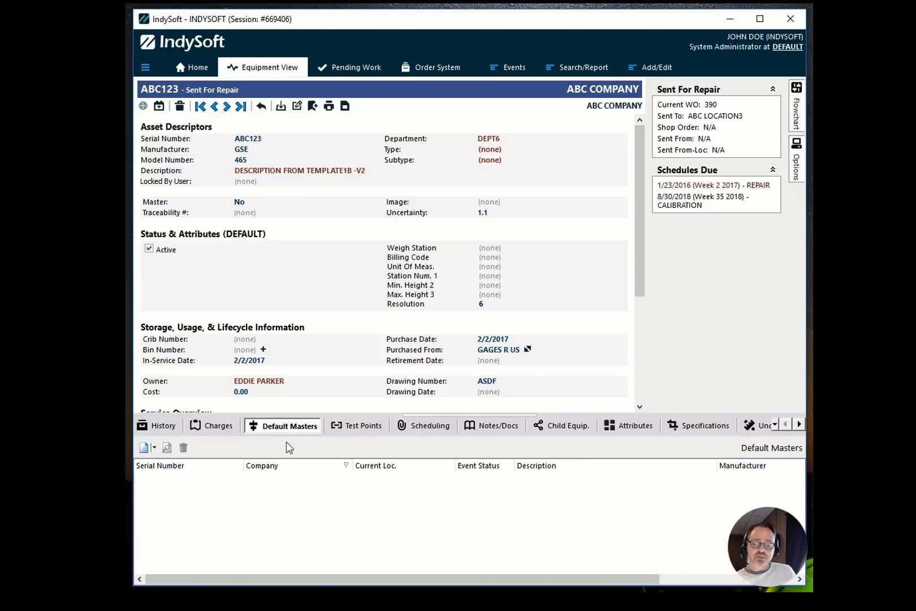
left_click(153, 447)
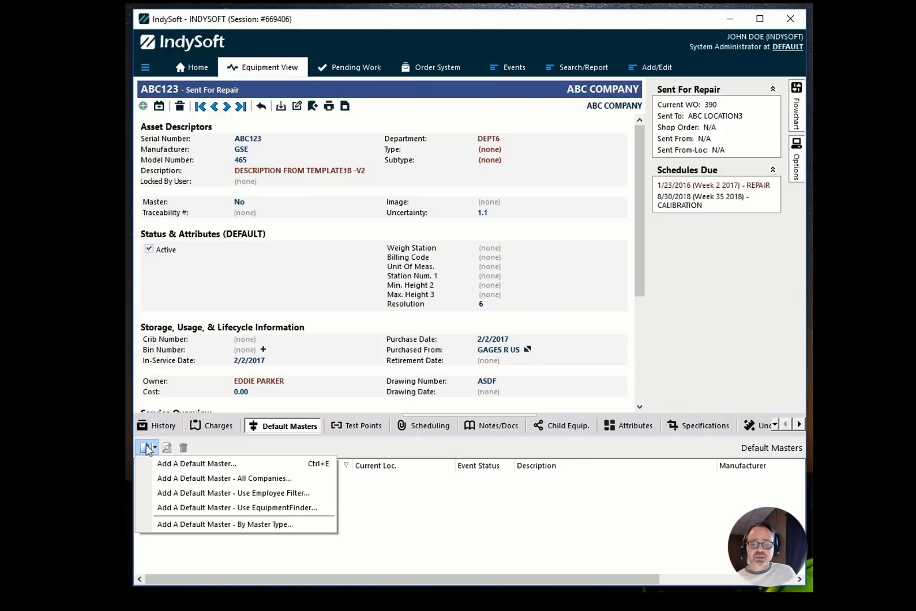
left_click(168, 463)
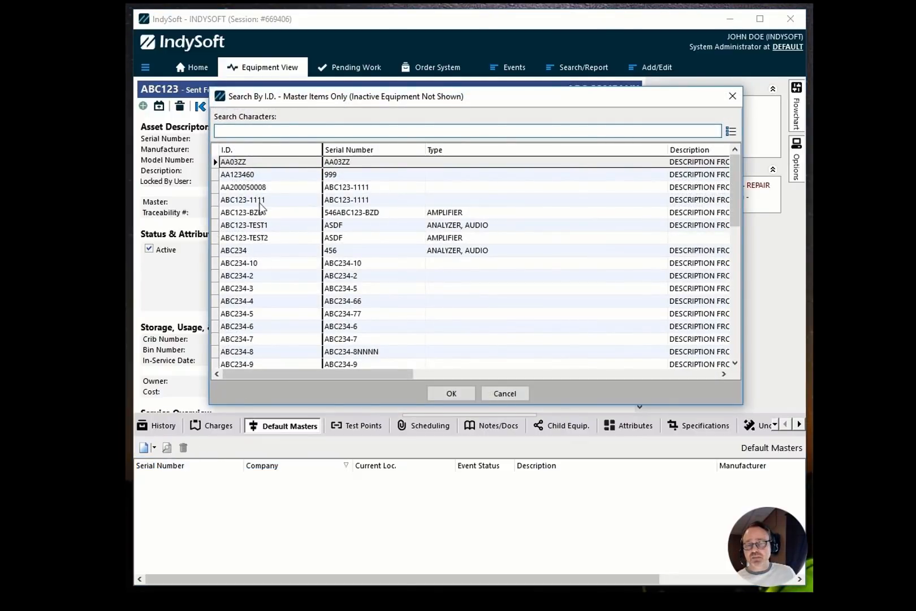
double_click(261, 201)
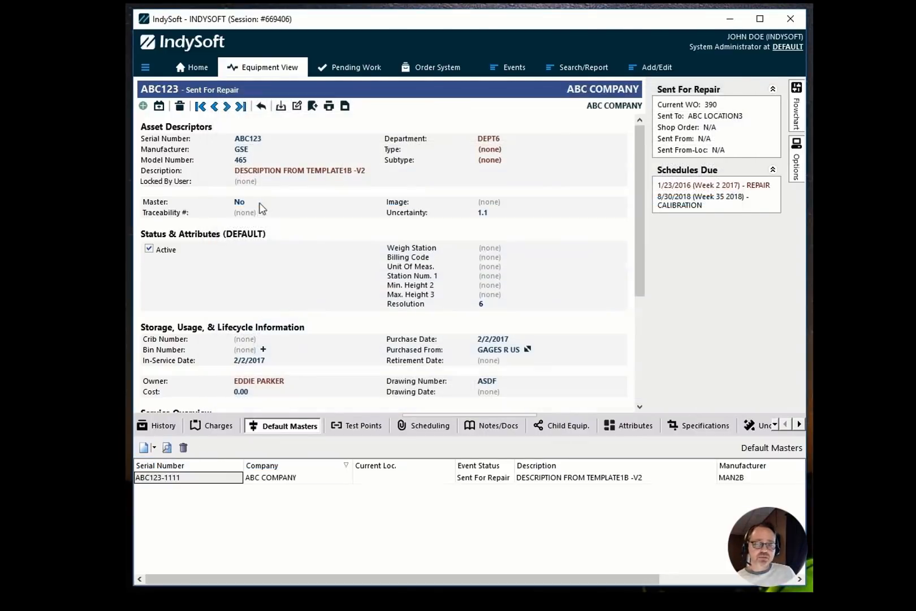
Add a default master by master type, choosing AMPLIFIER.
left_click(146, 447)
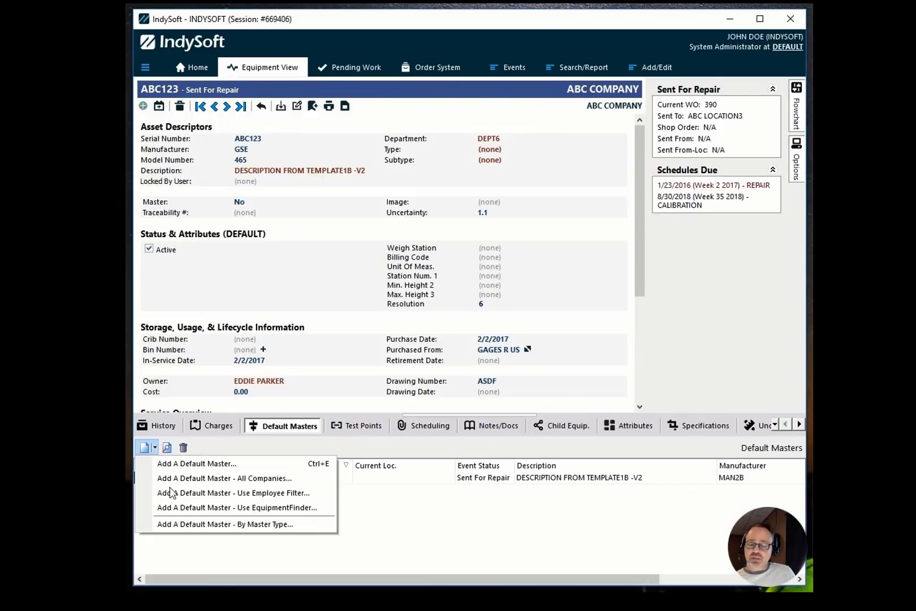
left_click(174, 525)
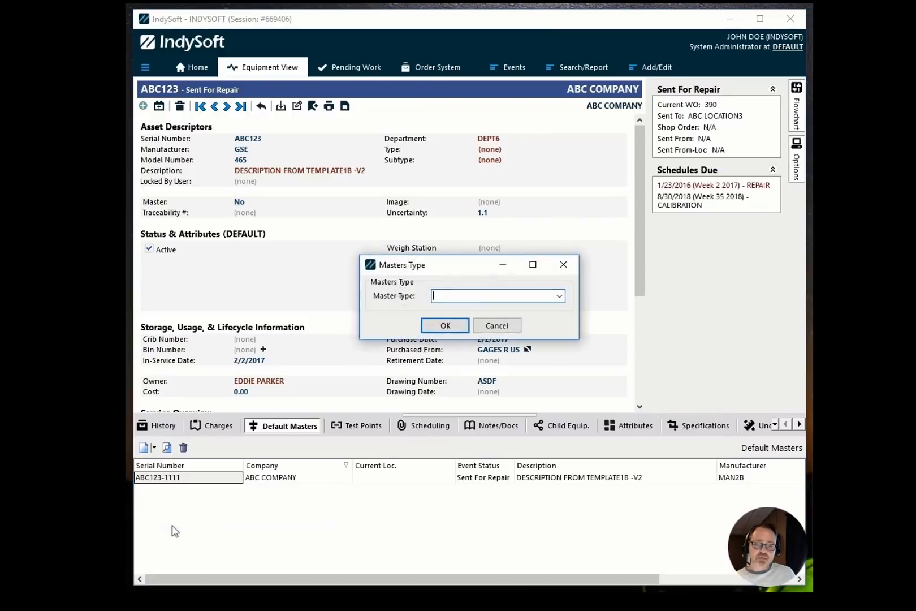
left_click(560, 297)
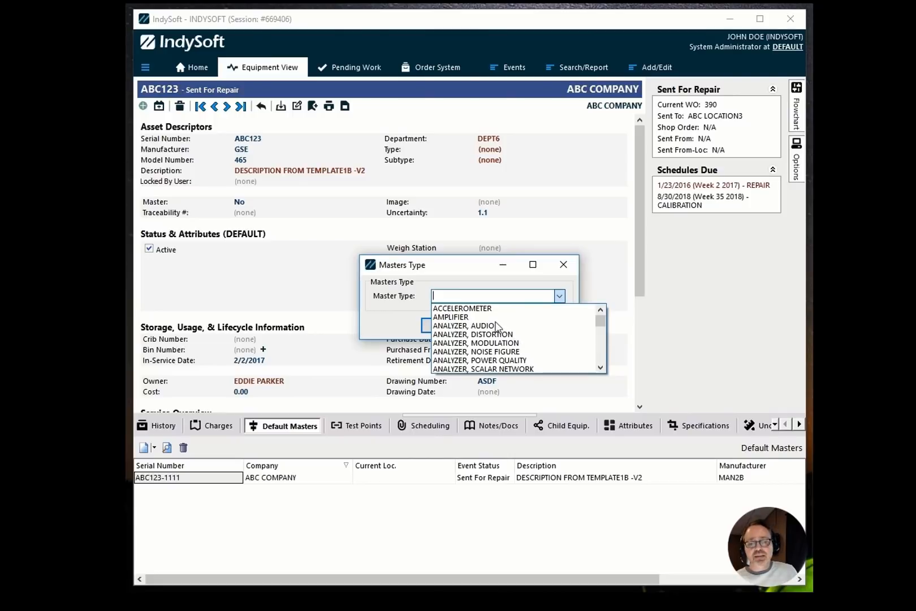
left_click(481, 317)
left_click(445, 327)
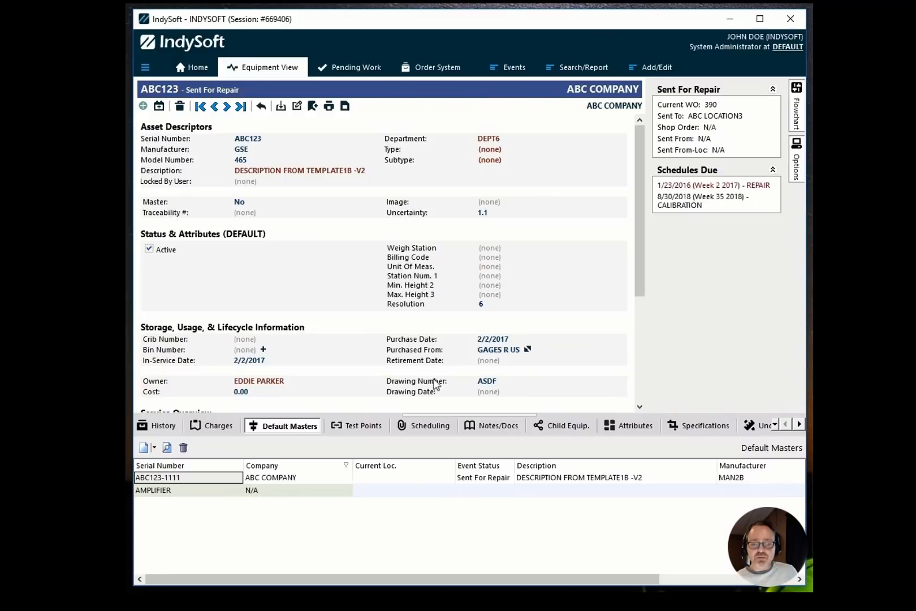
Add another default master by master type, choosing ANALYZER, AUDIO.
left_click(153, 448)
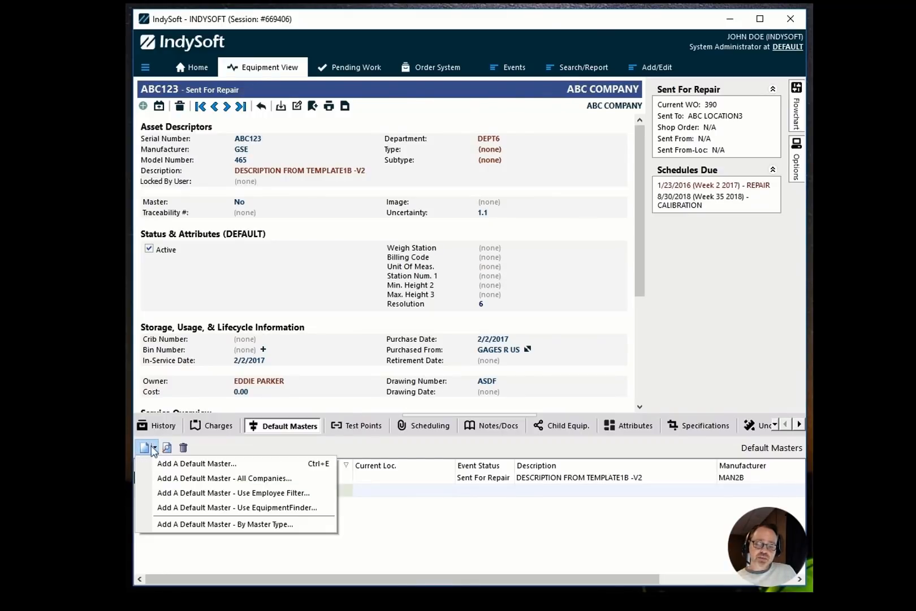
left_click(174, 522)
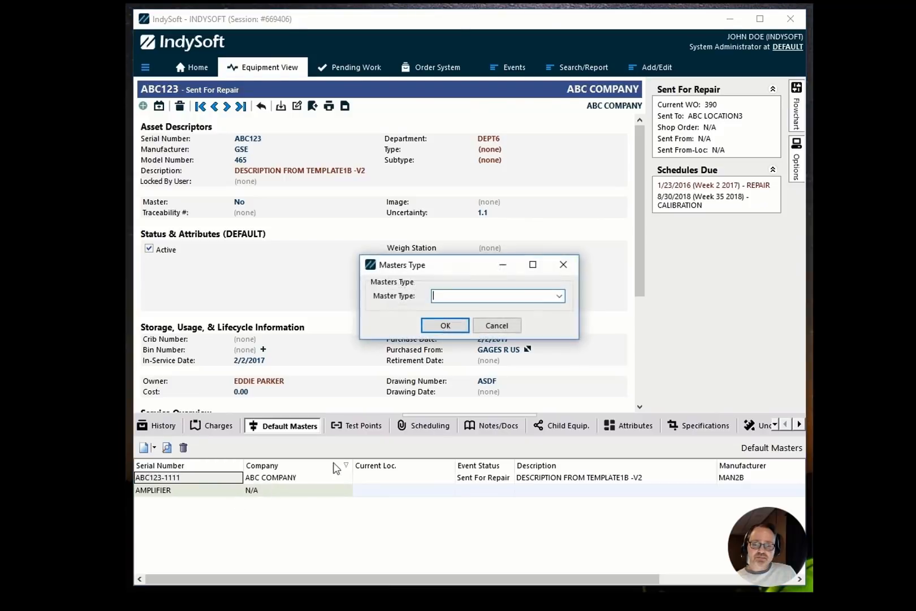
left_click(560, 296)
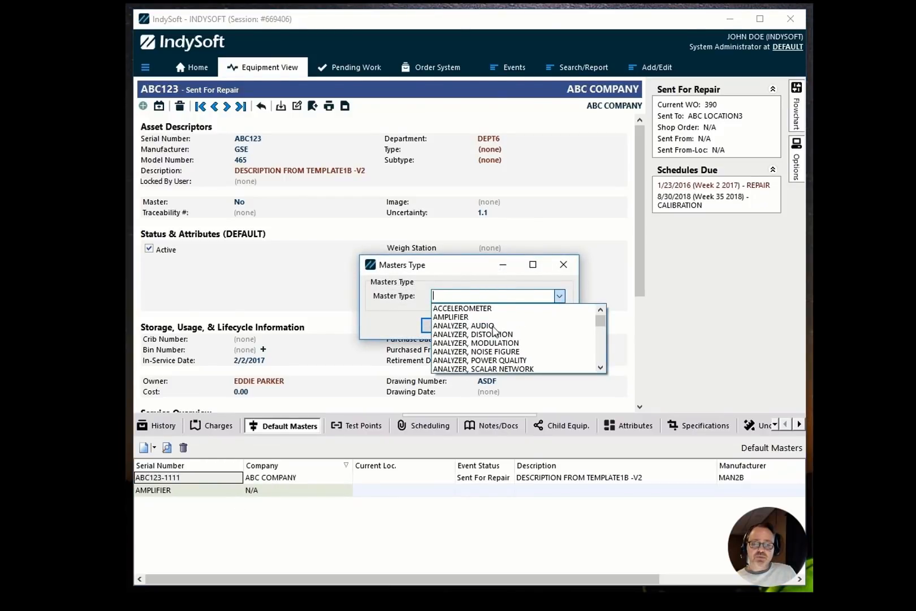
left_click(492, 325)
left_click(447, 327)
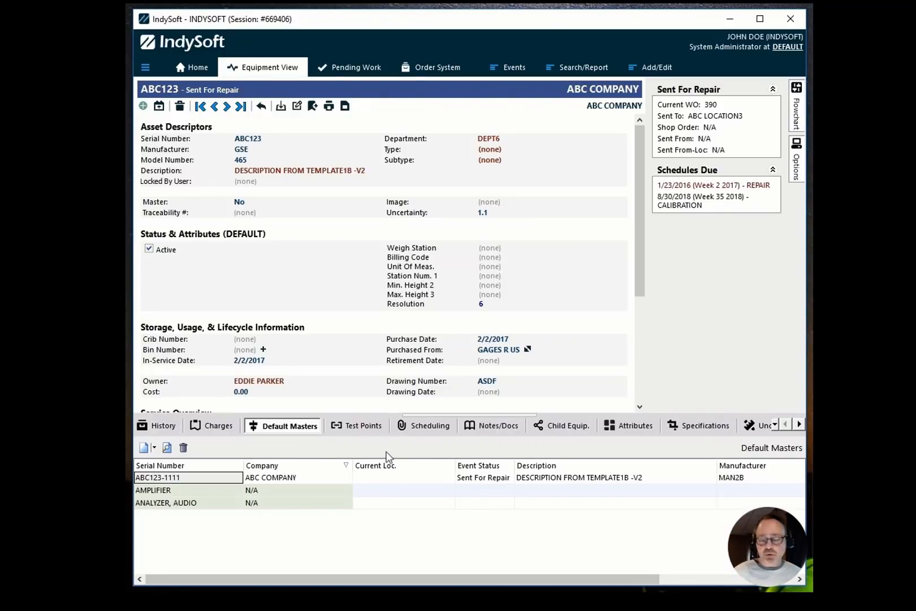
Start a Calibration event for ABC123 and go to its Specify Masters step.
left_click(292, 479)
left_click(216, 477)
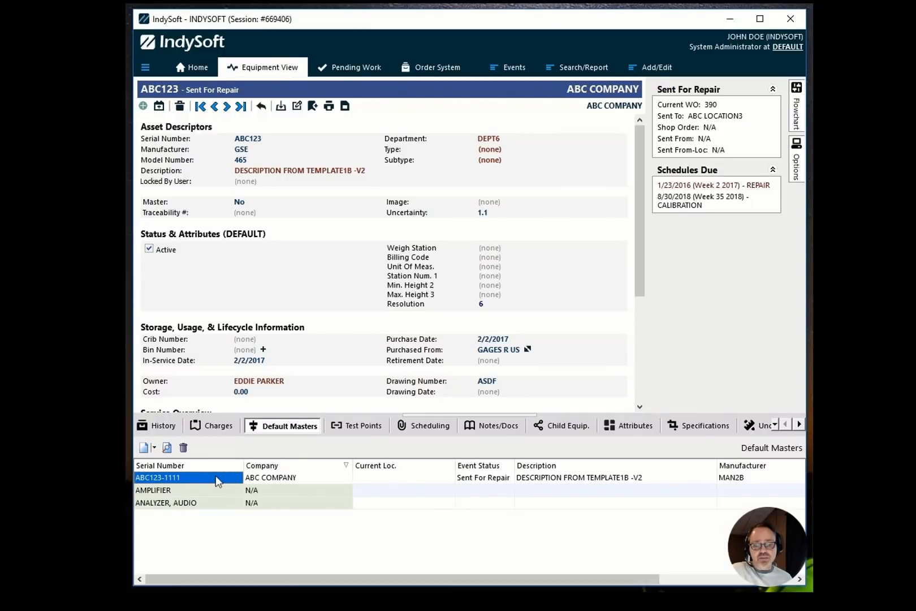
left_click(515, 67)
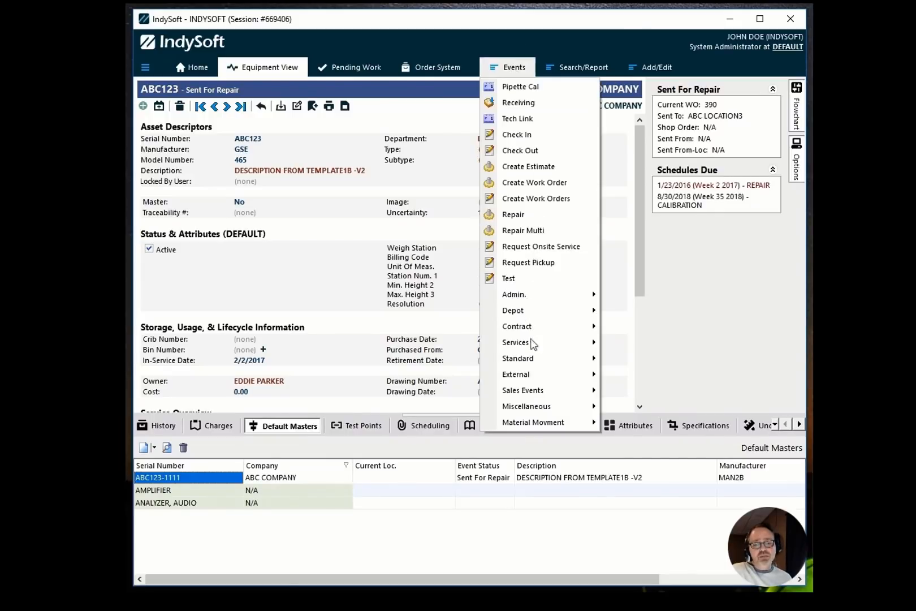
mouse_move(564, 346)
left_click(650, 358)
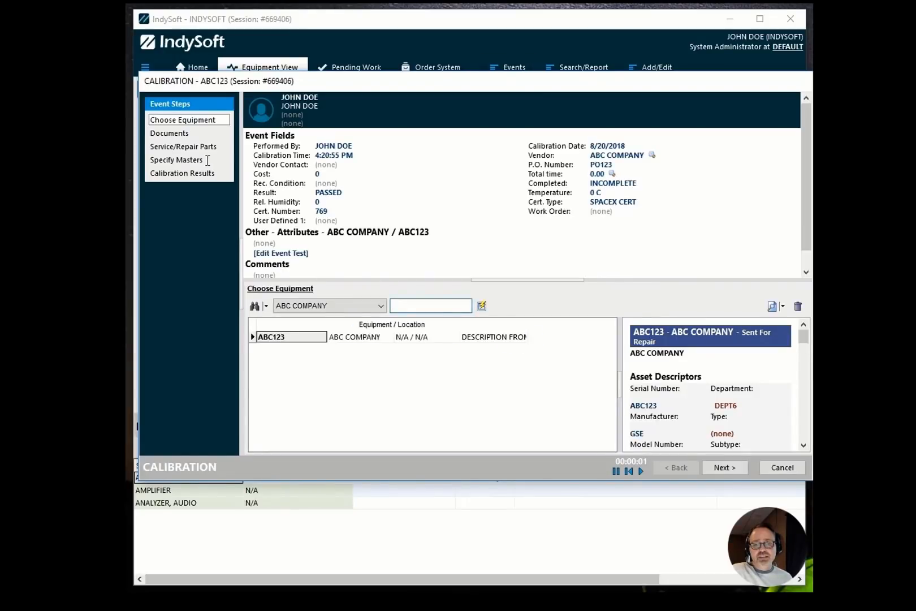
left_click(165, 160)
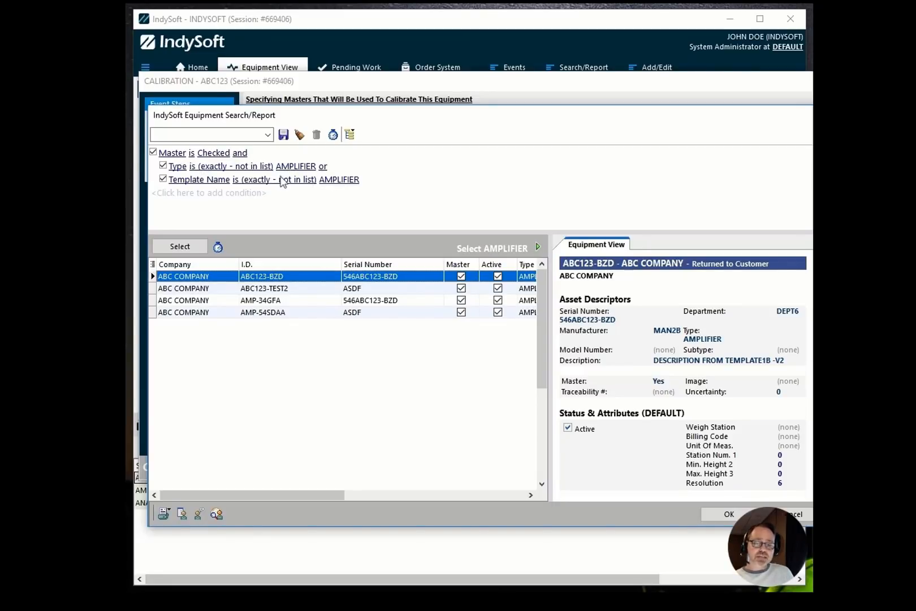
Pick AMP-34GFA as the amplifier master and ANALYZER-GGZZ233 as the audio analyzer master.
left_click(301, 302)
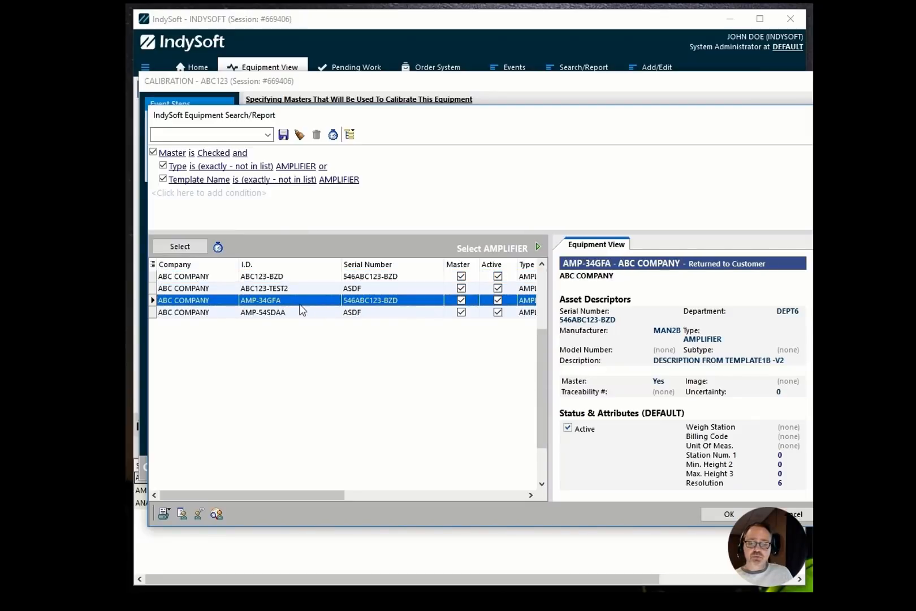
double_click(295, 302)
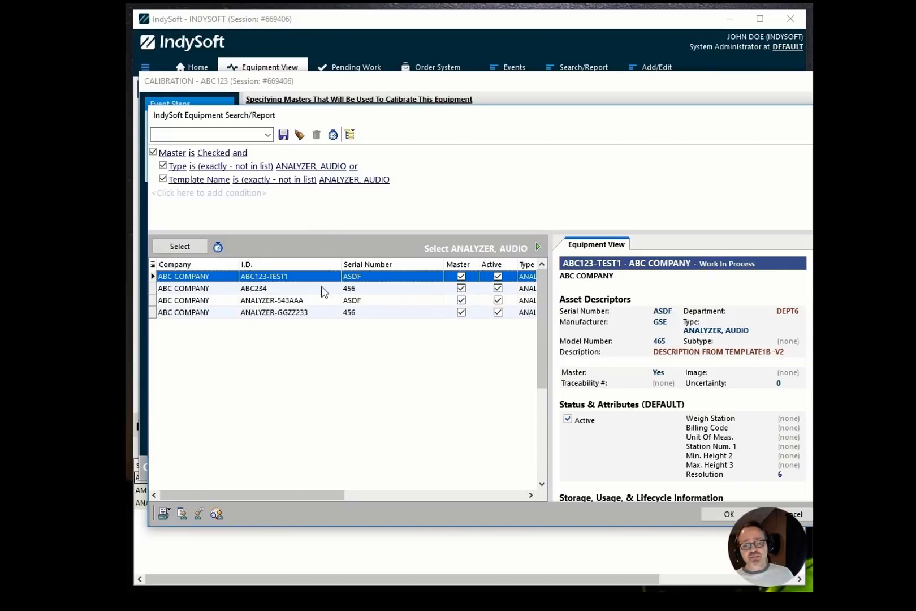
double_click(314, 314)
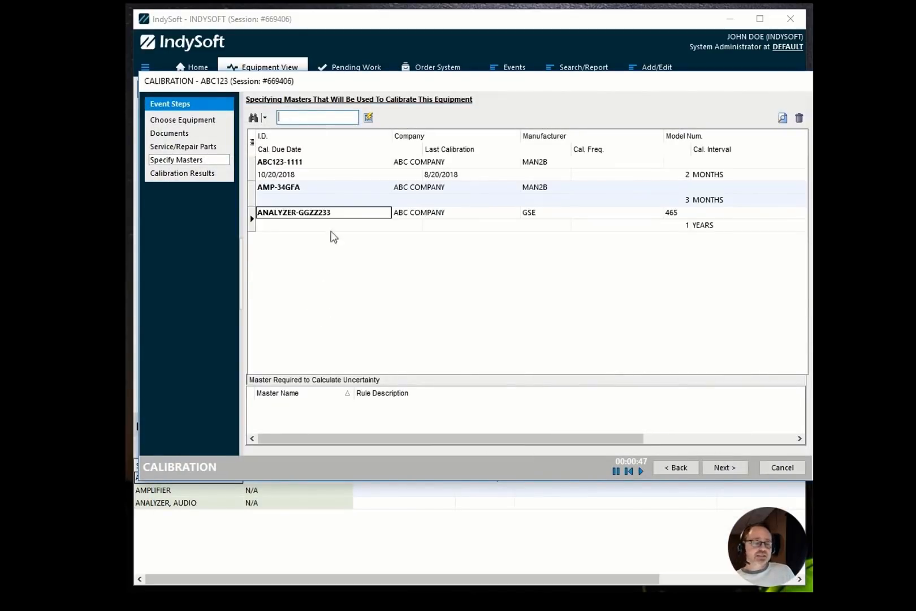
Remove the ANALYZER-GGZZ233 master from the calibration's masters list.
left_click(338, 215)
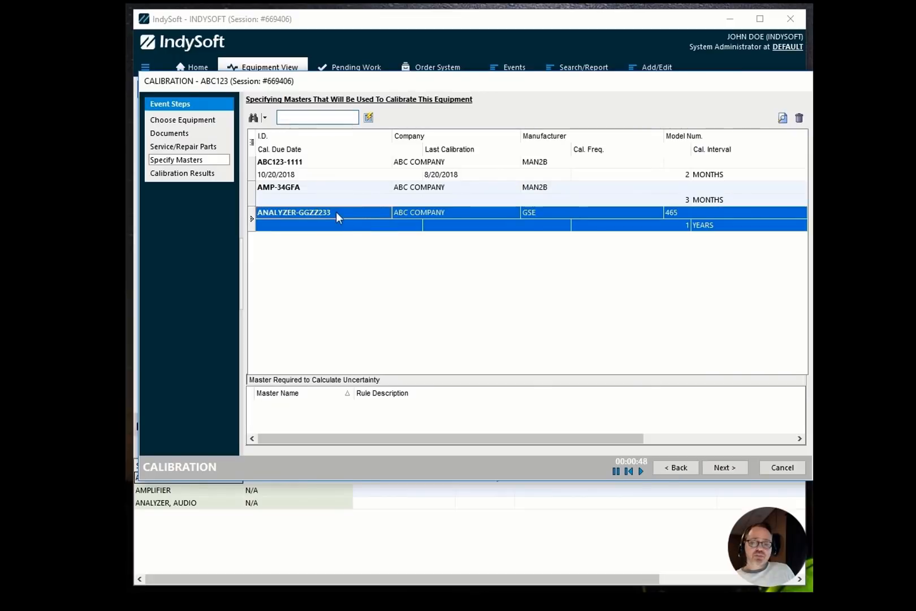
left_click(799, 118)
left_click(425, 321)
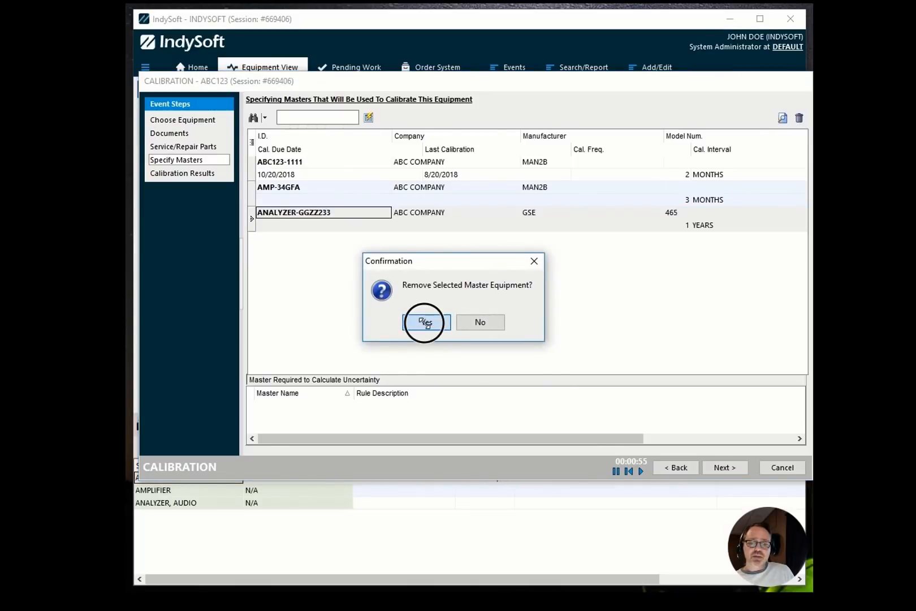
Add an audio analyzer master through the ANALYZER, AUDIO master type search.
left_click(254, 119)
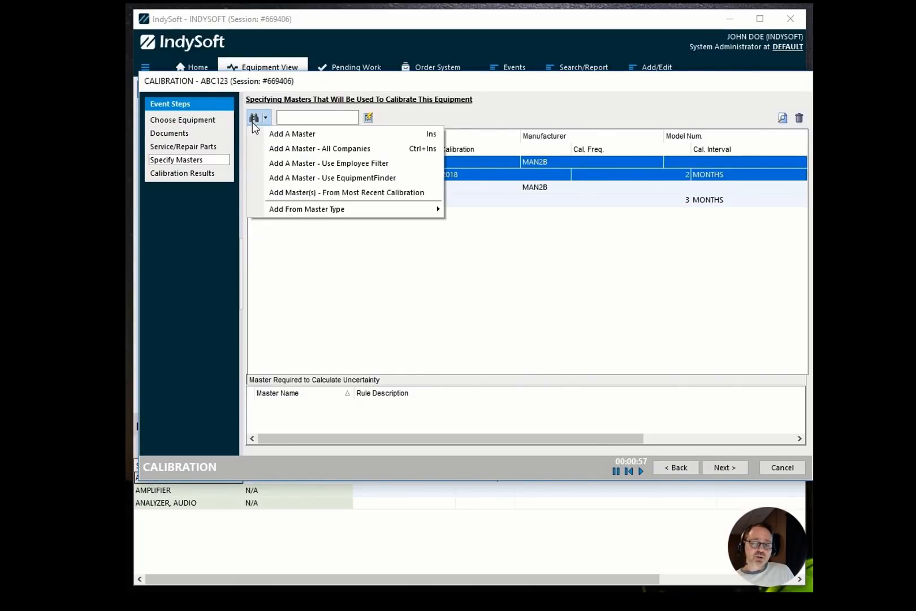
left_click(294, 210)
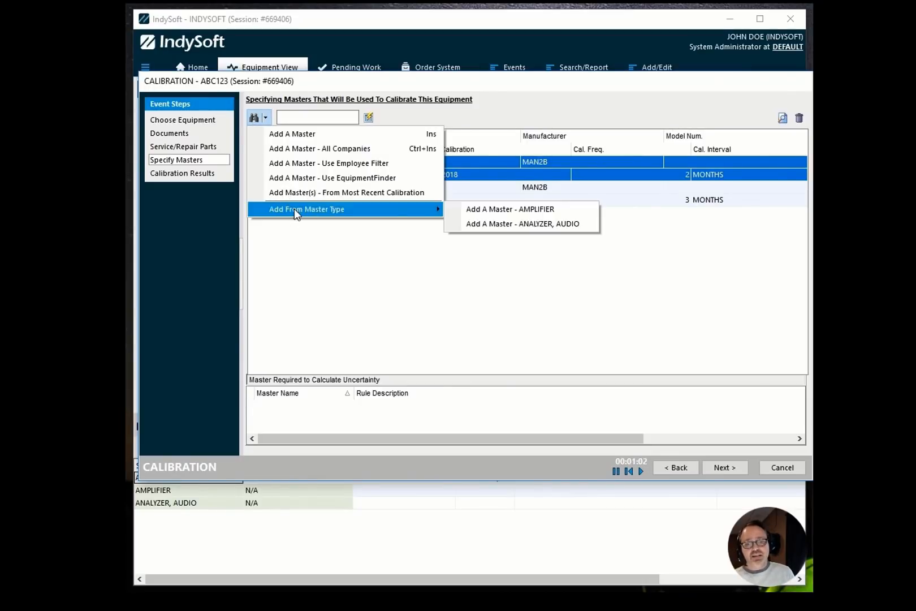
left_click(532, 224)
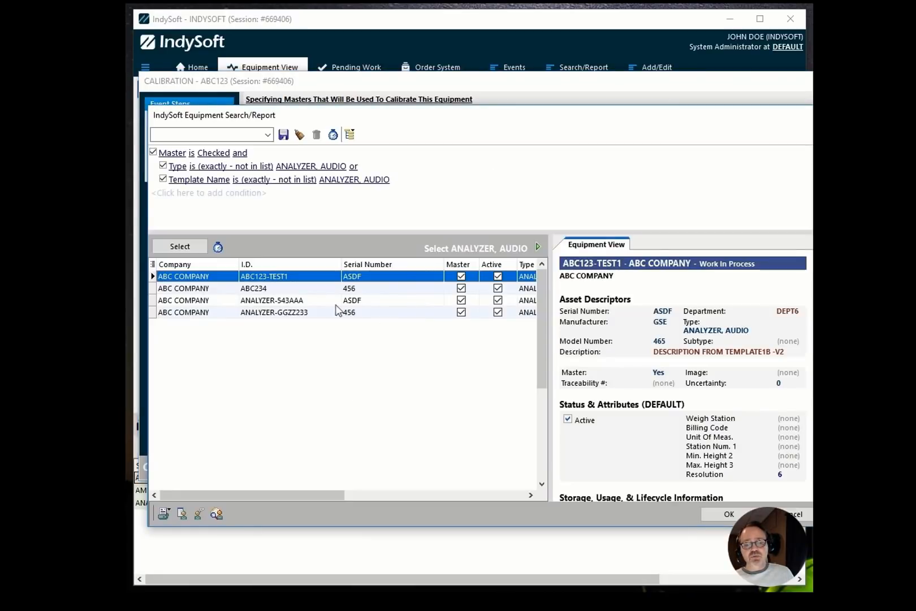
double_click(327, 319)
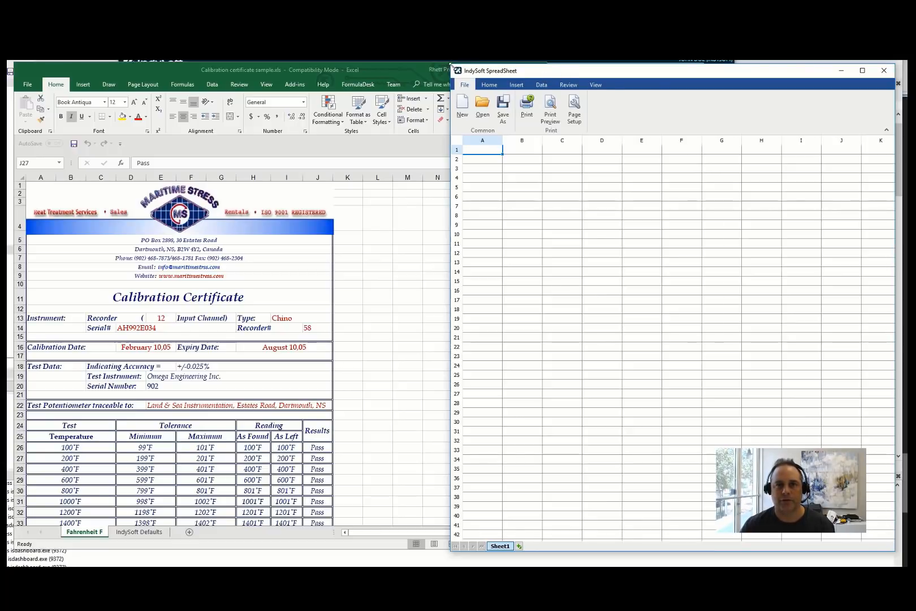
Move the IndySoft Spreadsheet window beside the certificate and enter 10 in A1 and 3 in B1.
left_click_drag(451, 65, 390, 82)
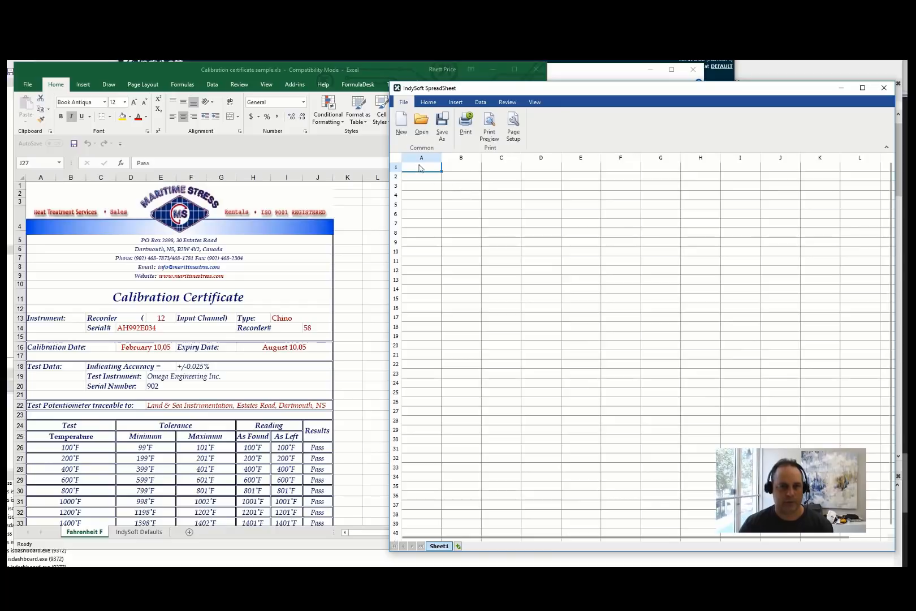
type("10")
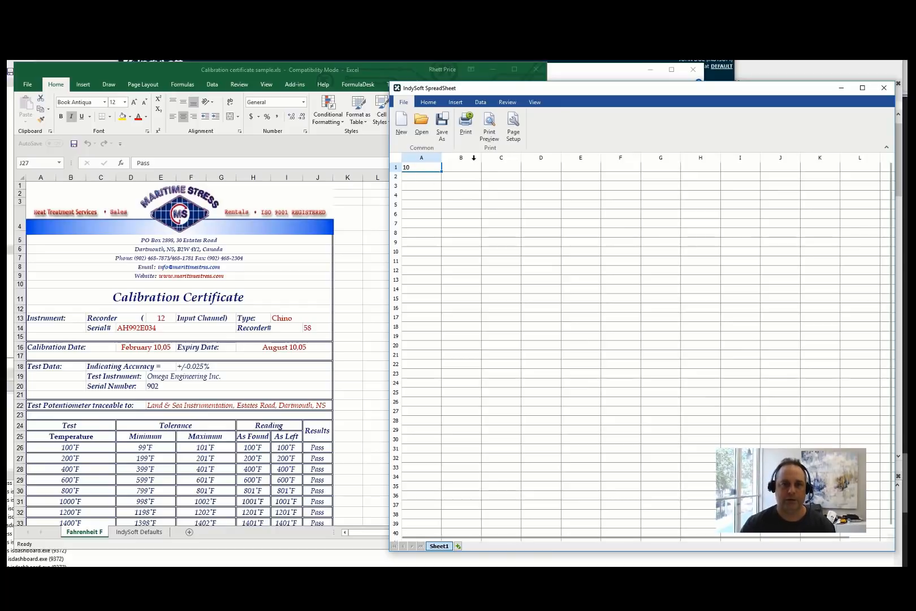
left_click(468, 159)
left_click(462, 170)
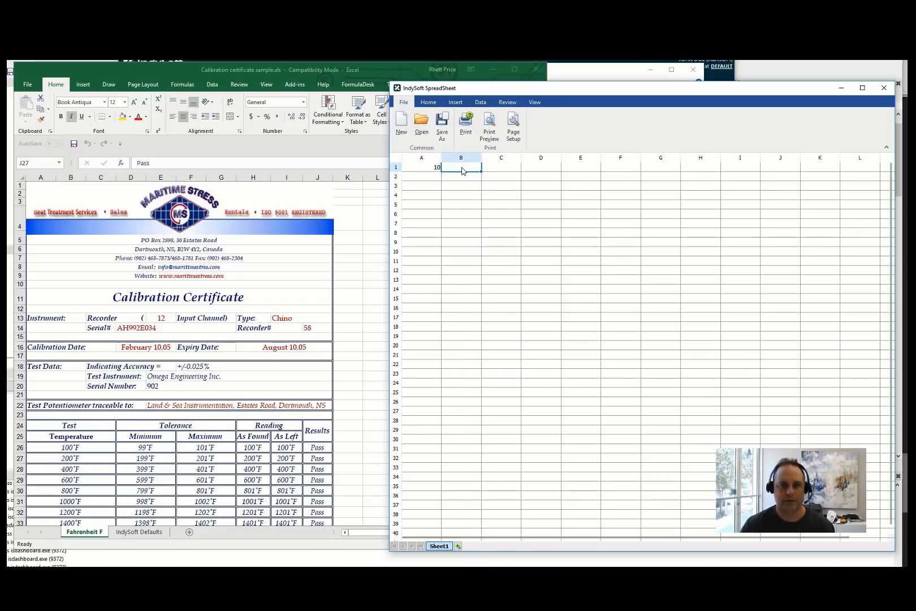
type("3")
Enter the formula =A1*B1 in C1 of the IndySoft Spreadsheet.
left_click(500, 168)
type("=")
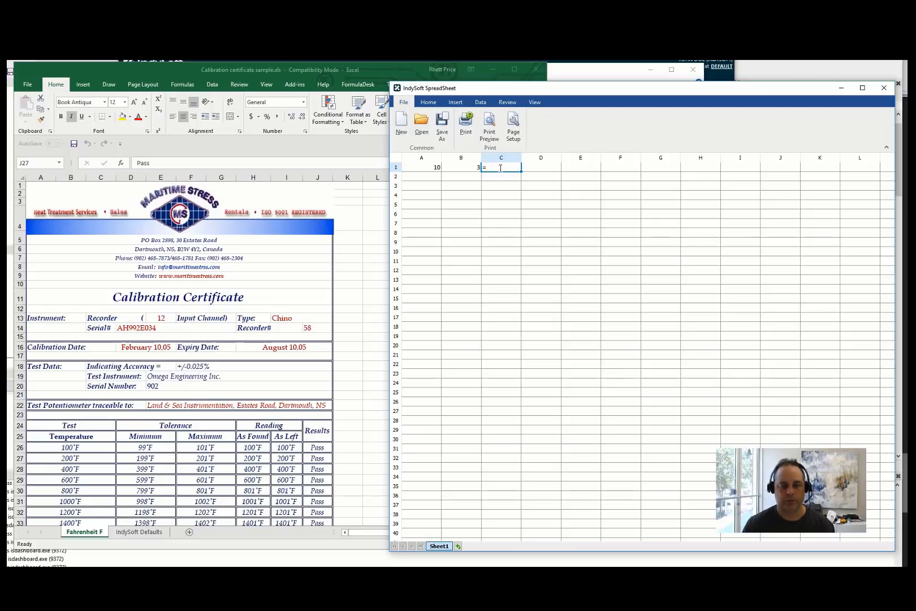
type("A1*")
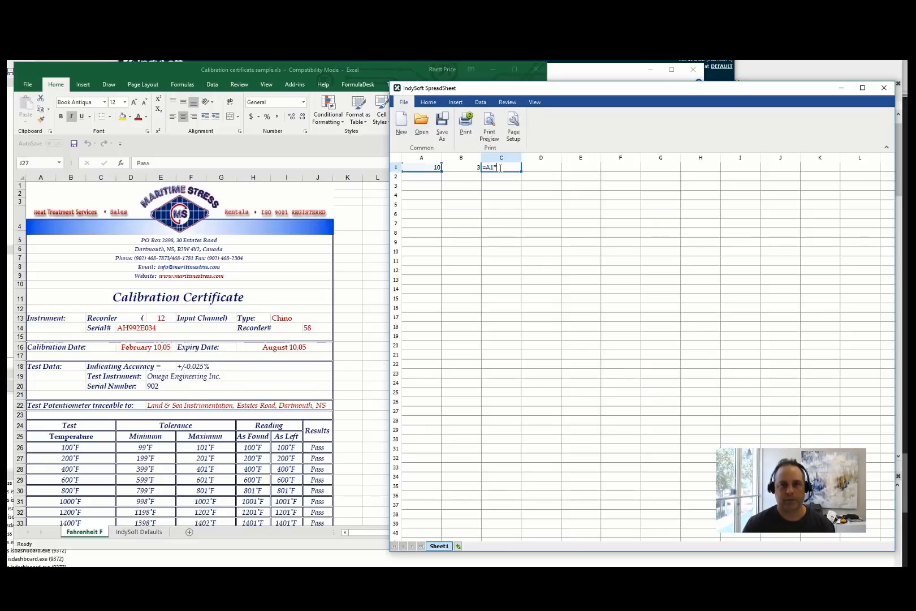
type("B1")
key("Return")
double_click(500, 168)
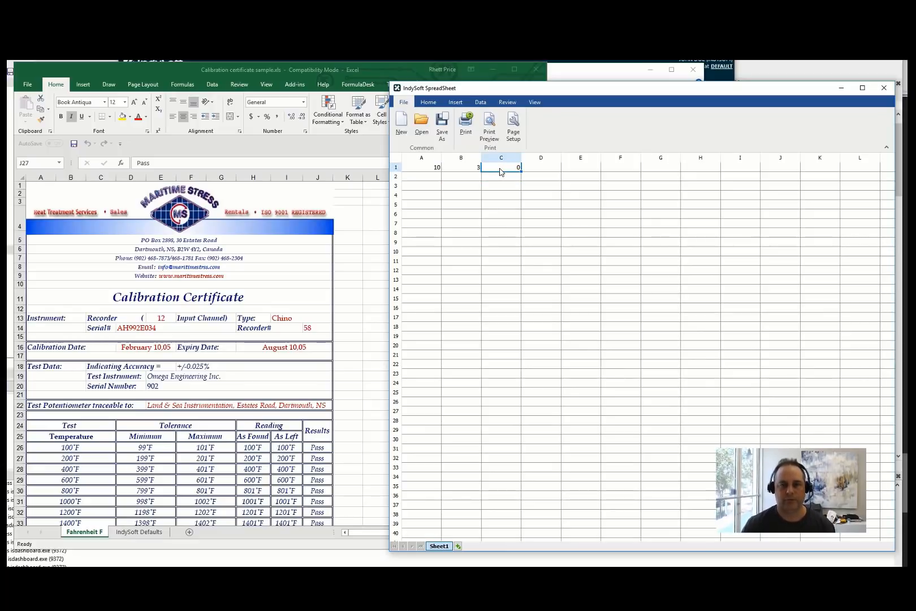
key("BackSpace")
type("1*B1")
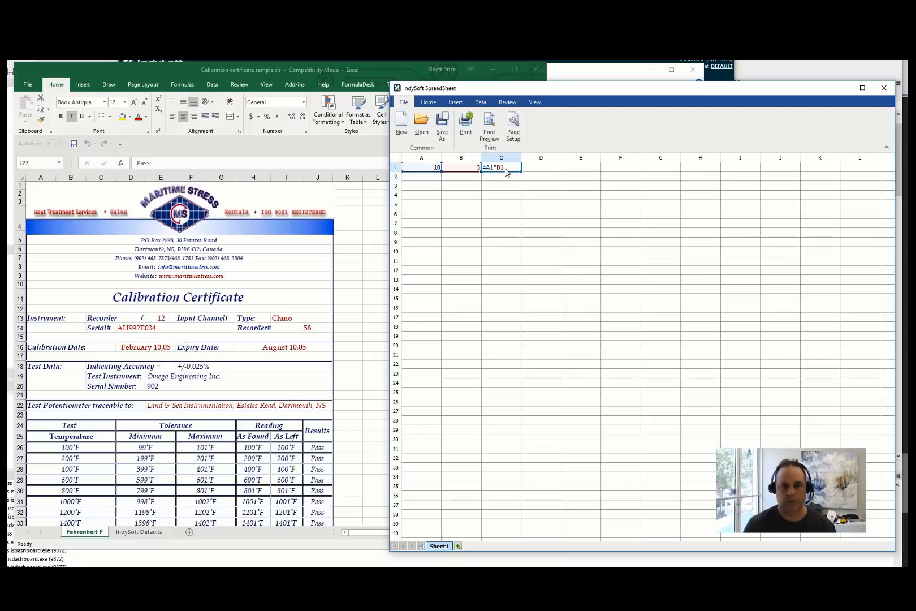
left_click(506, 187)
left_click(507, 194)
left_click(506, 177)
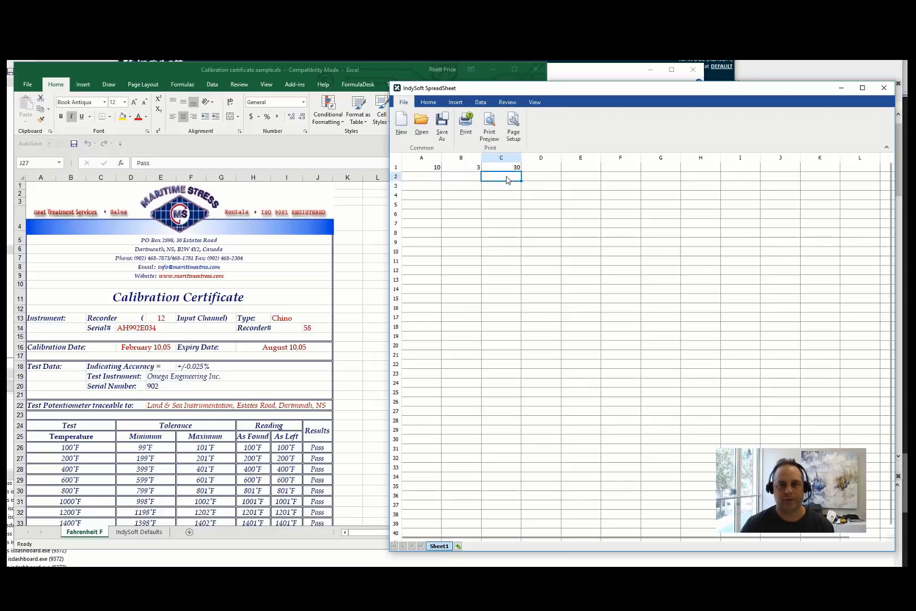
left_click(502, 168)
left_click(501, 176)
left_click(437, 166)
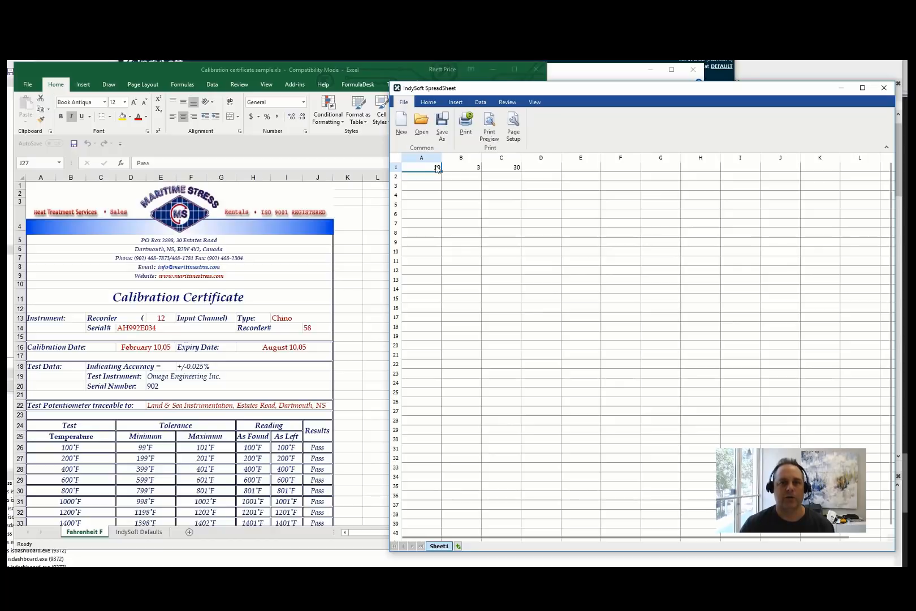
Browse the IndySoft Spreadsheet ribbon tabs to review the available spreadsheet commands.
left_click(436, 175)
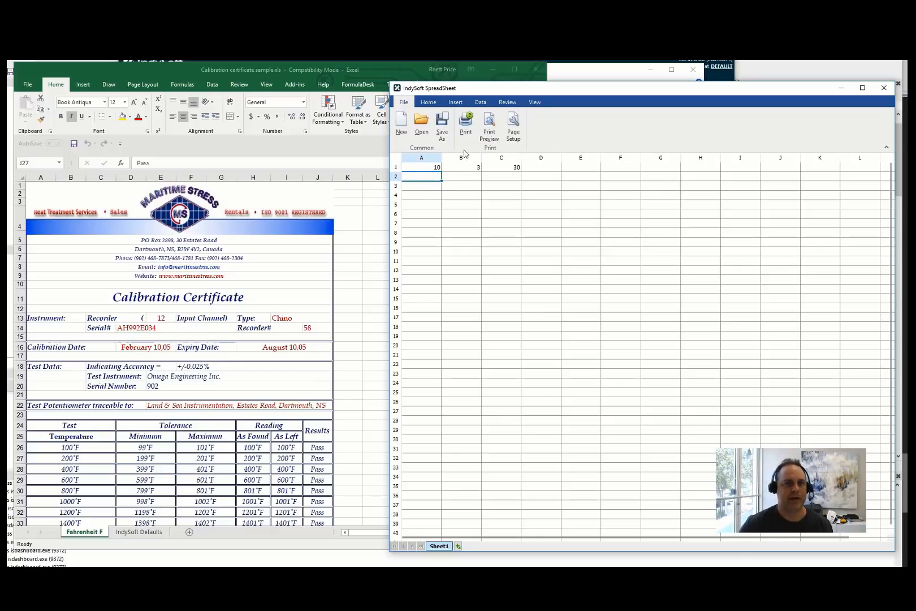
left_click(430, 103)
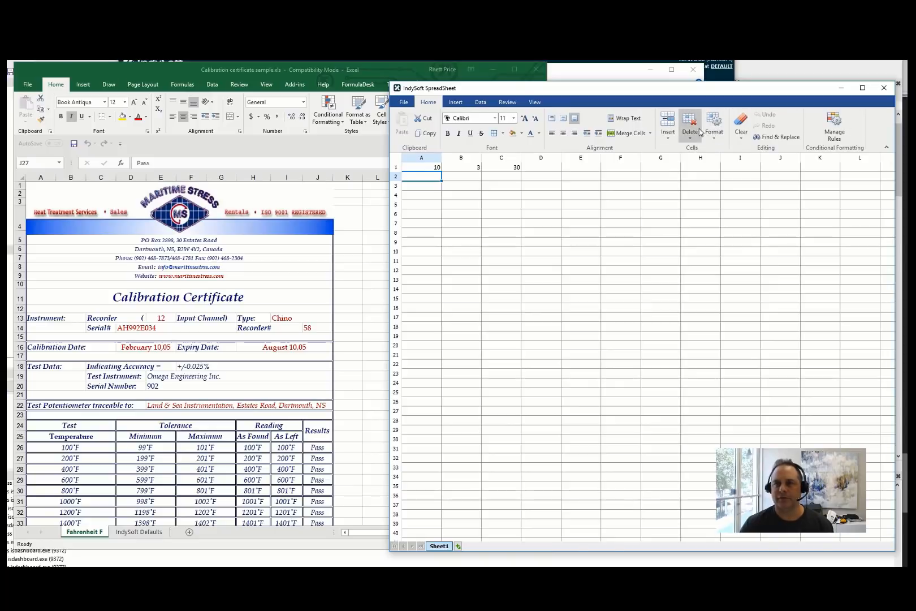
left_click(456, 103)
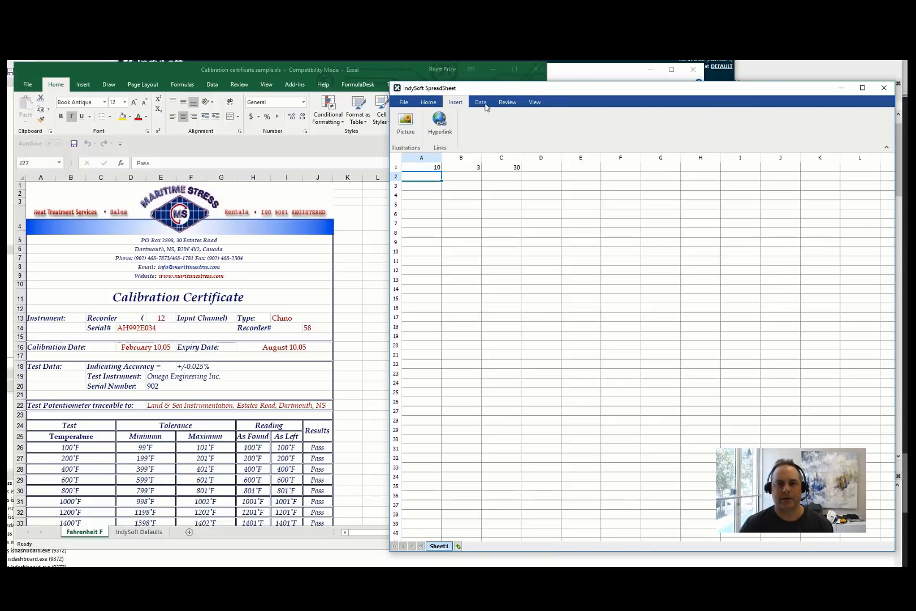
left_click(482, 103)
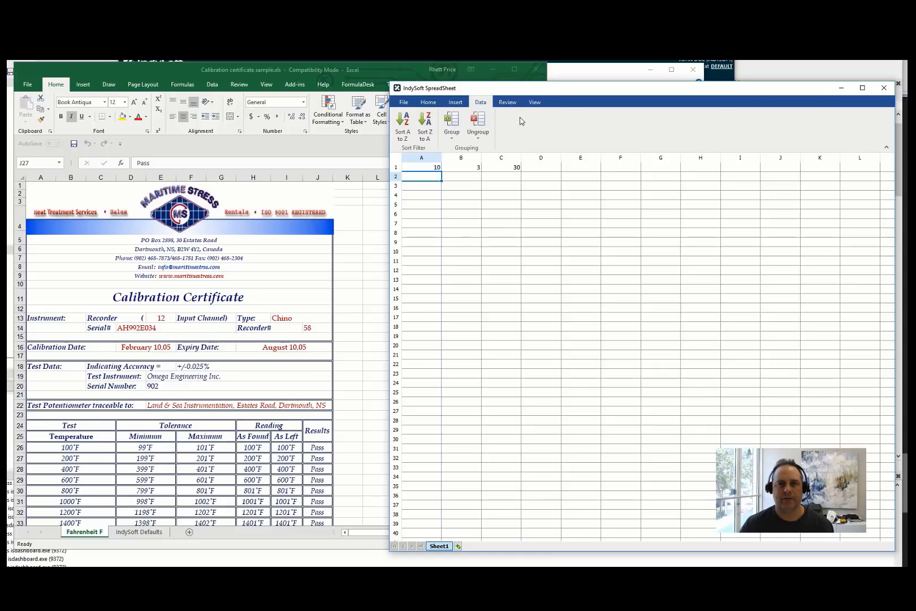
left_click(508, 107)
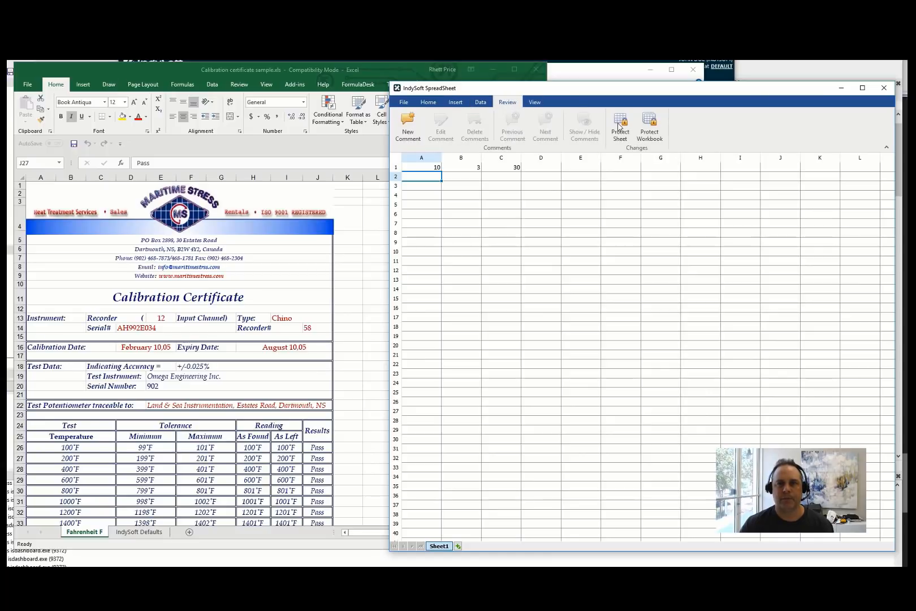
left_click(533, 103)
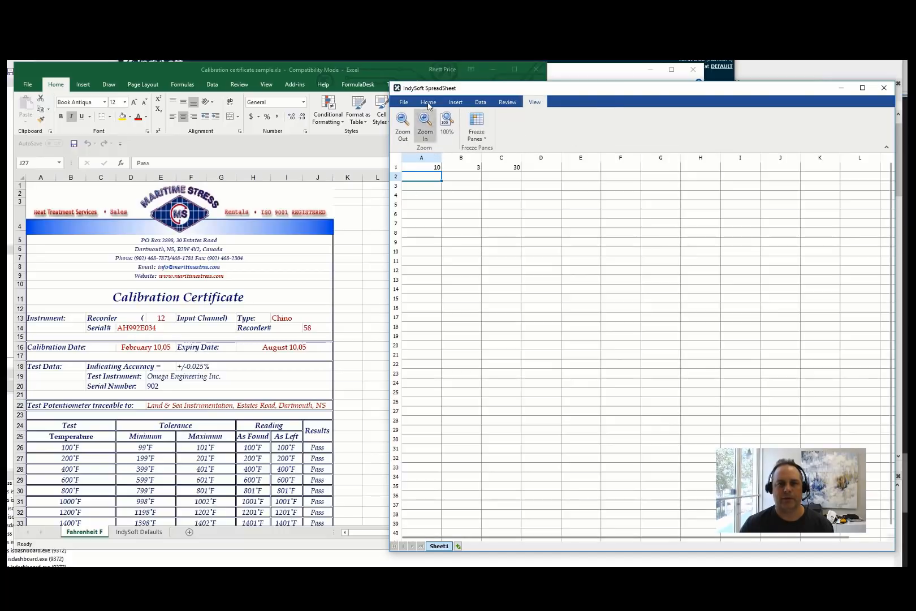
left_click(404, 102)
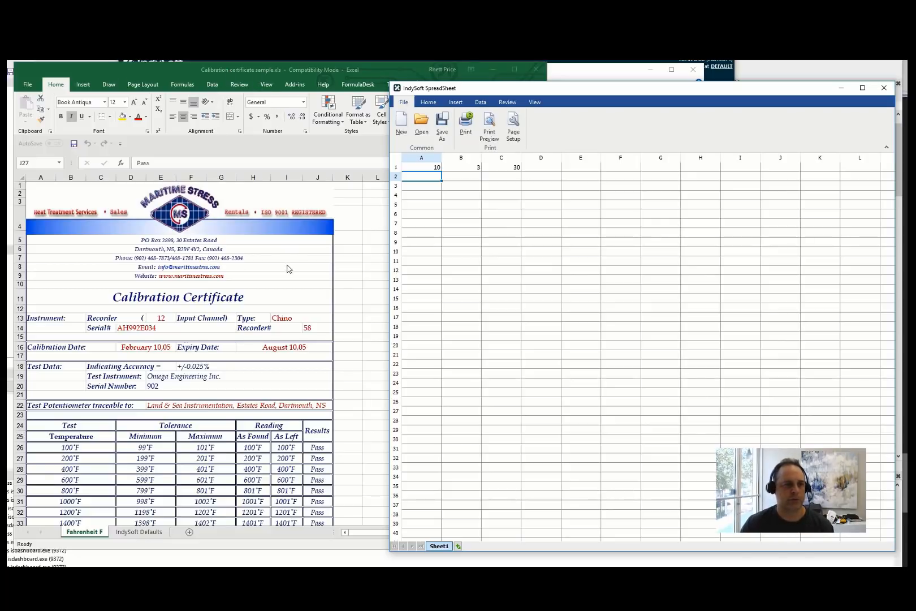
Examine the temperature readings table of the calibration certificate in Excel.
left_click(276, 329)
scroll(274, 328, "down", 10)
scroll(274, 328, "up", 15)
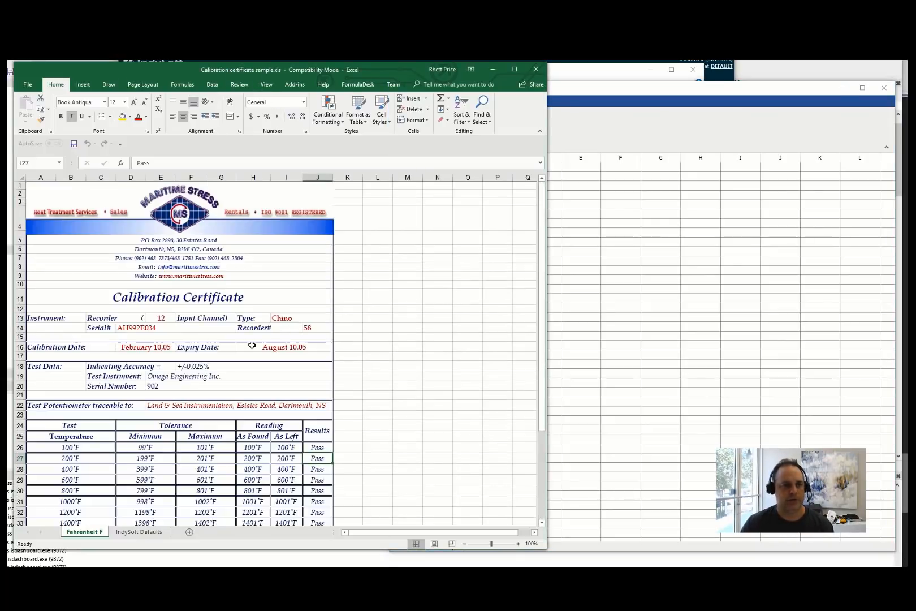
left_click(192, 458)
left_click(259, 458)
left_click(658, 123)
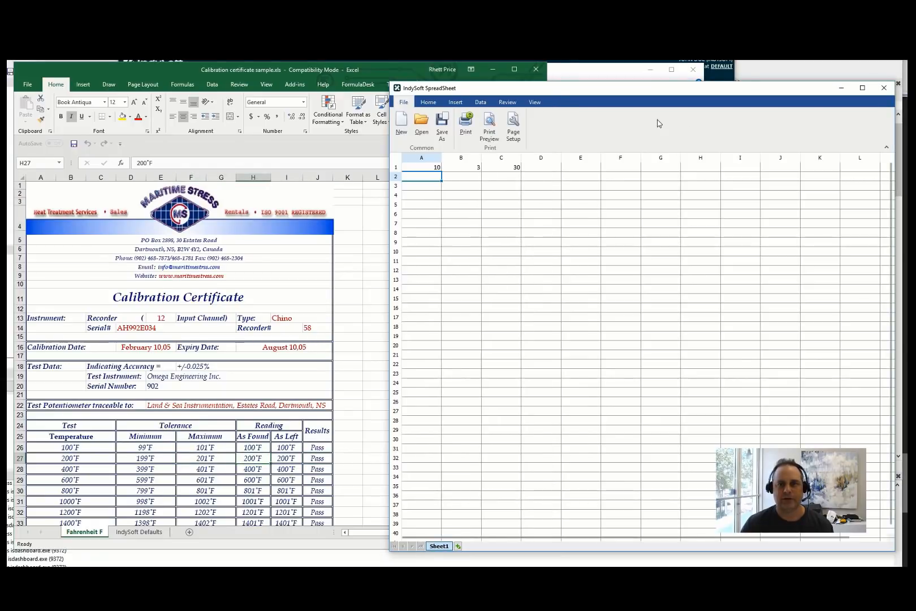
Open Calibration certificate sample.xls in the IndySoft Spreadsheet and switch to its Fahrenheit F sheet.
left_click(426, 126)
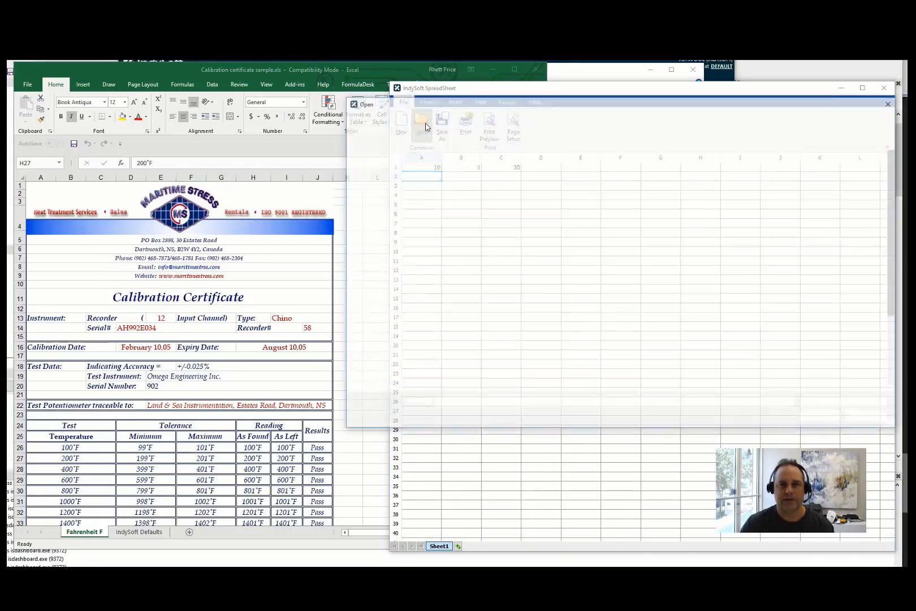
scroll(571, 192, "down", 6)
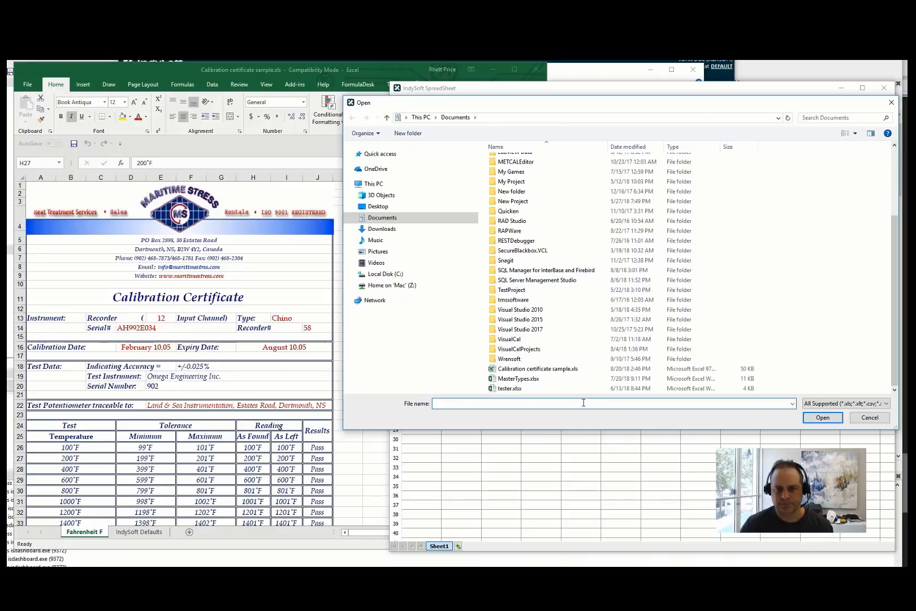
double_click(537, 368)
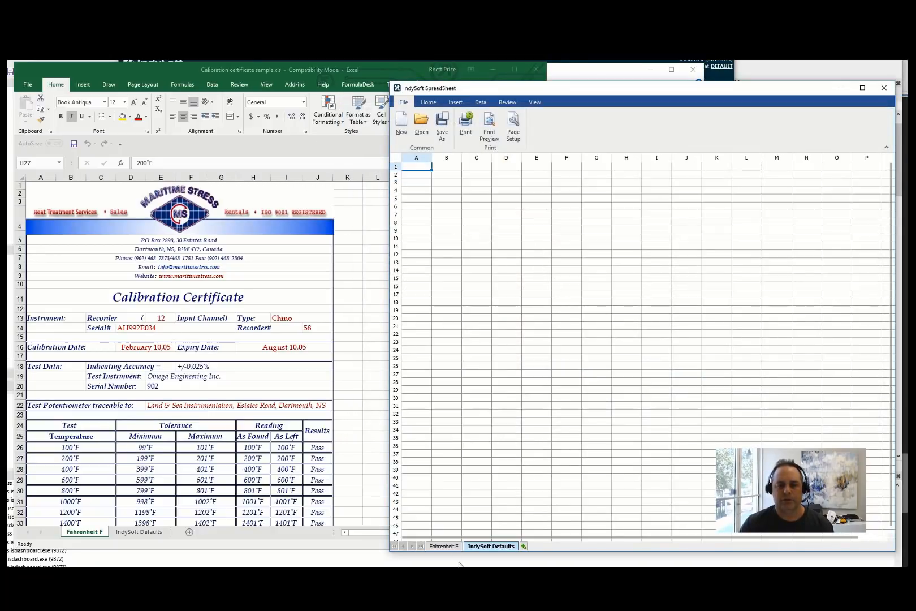
left_click(444, 546)
scroll(494, 409, "up", 8)
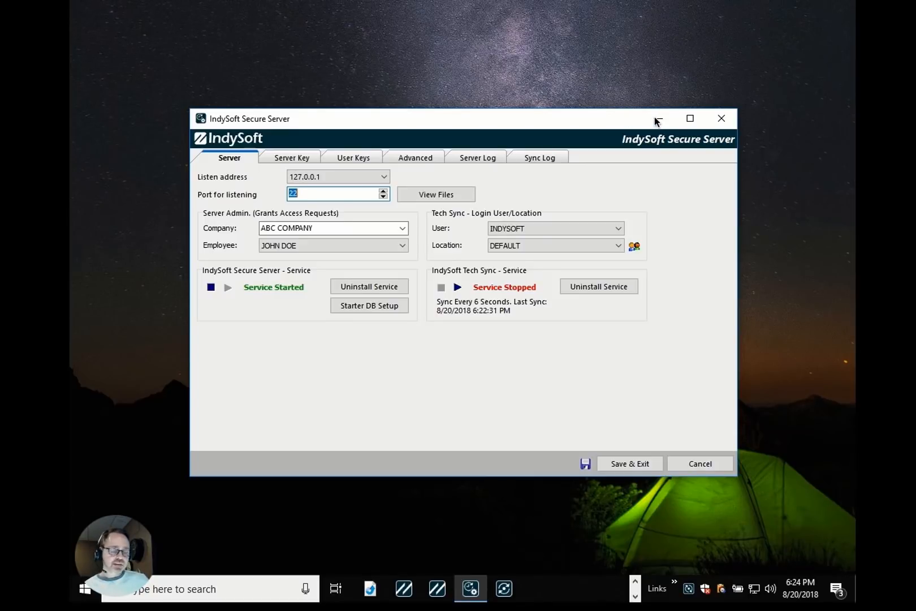
Move the IndySoft Secure Server window aside and minimize it.
left_click_drag(588, 116, 510, 38)
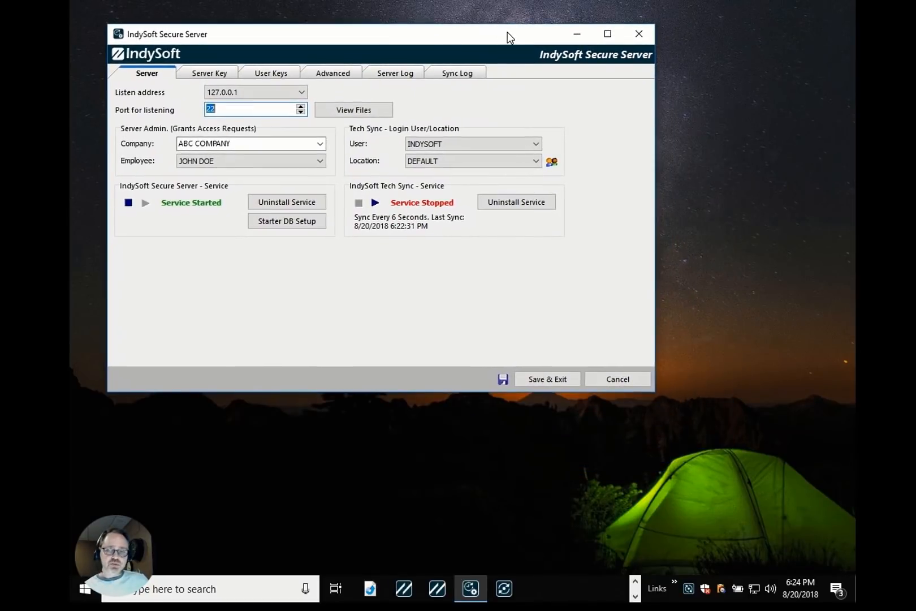
left_click(577, 35)
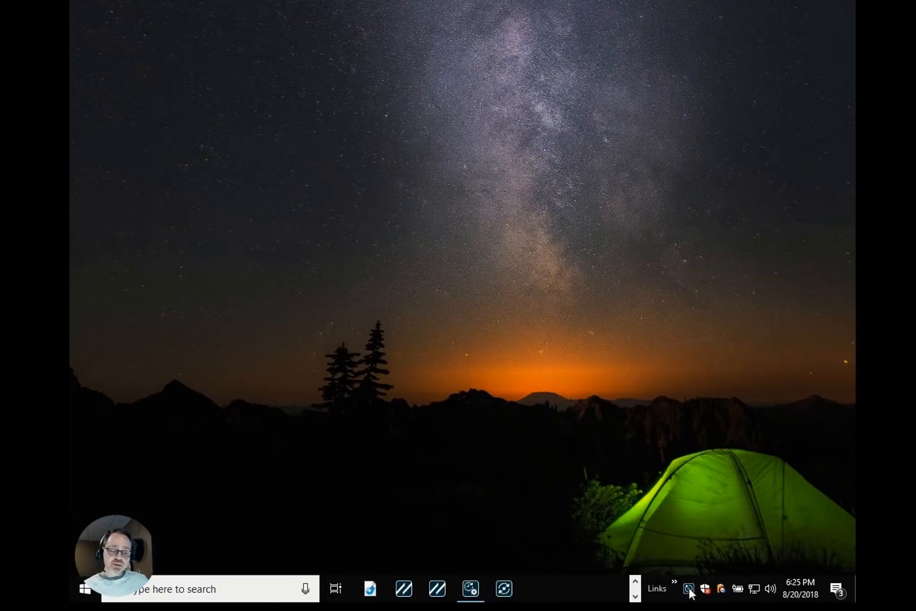
Start a new Tech Sync database and re-add ABC COMPANY as its company.
right_click(689, 589)
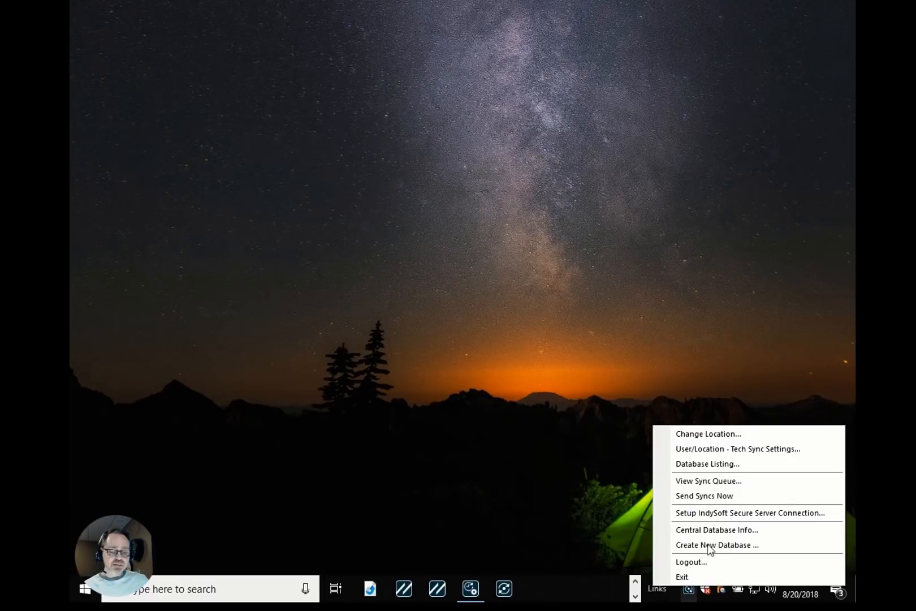
left_click(709, 546)
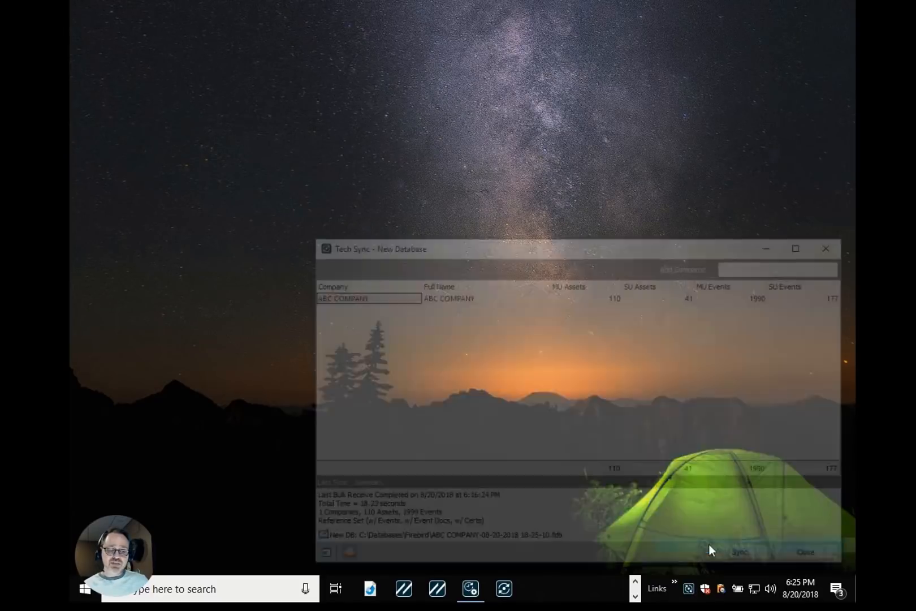
left_click(642, 303)
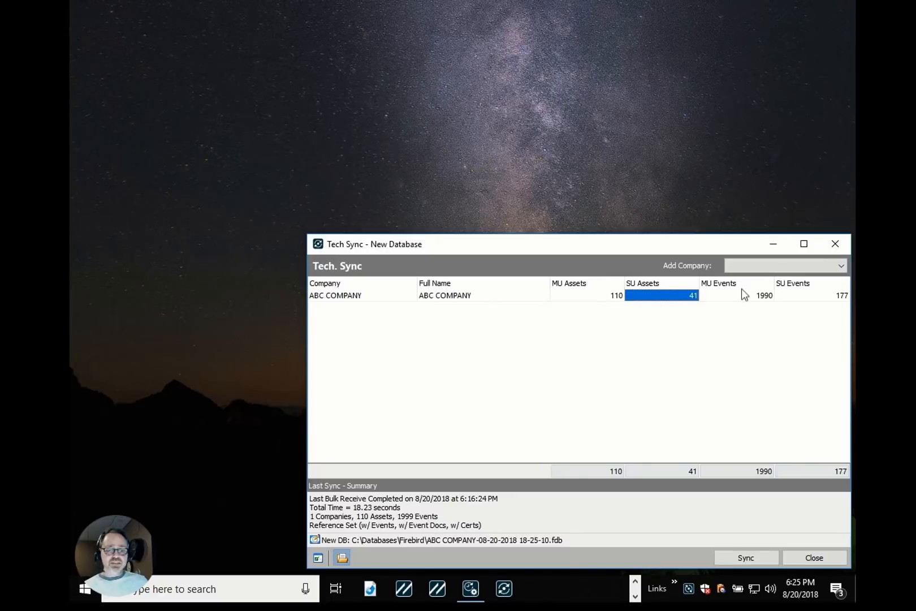
double_click(731, 295)
left_click(794, 266)
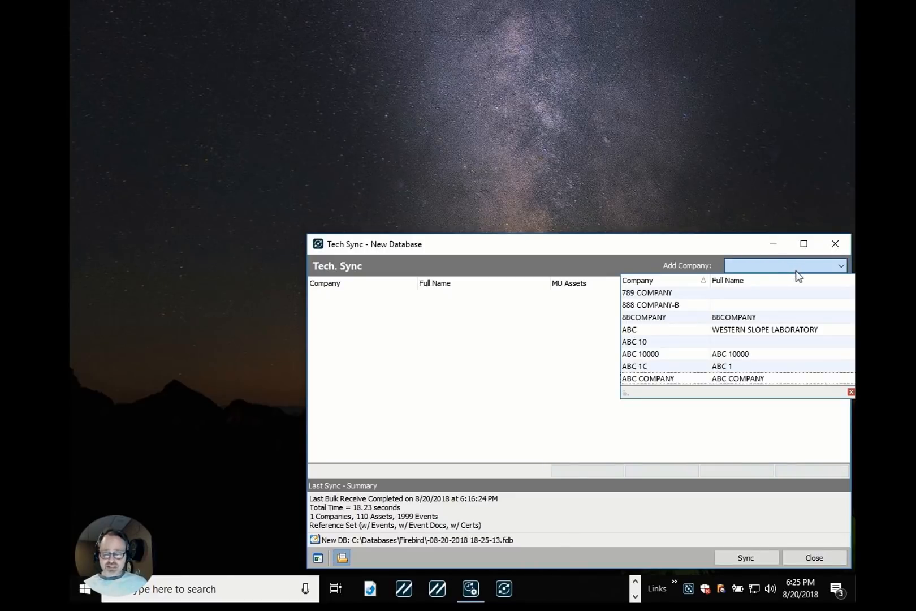
type("ab")
key("Return")
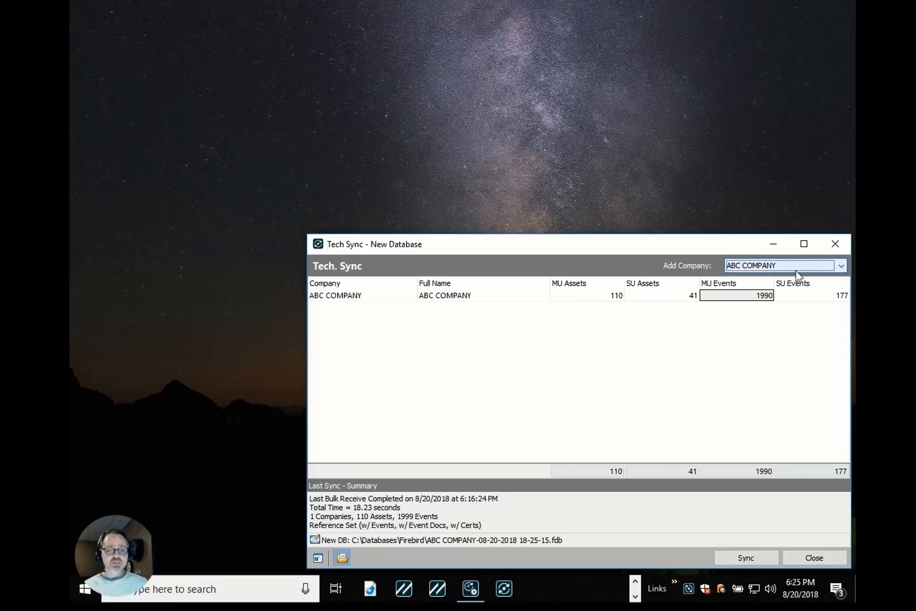
Sync the new single-user database for ABC COMPANY.
left_click(603, 297)
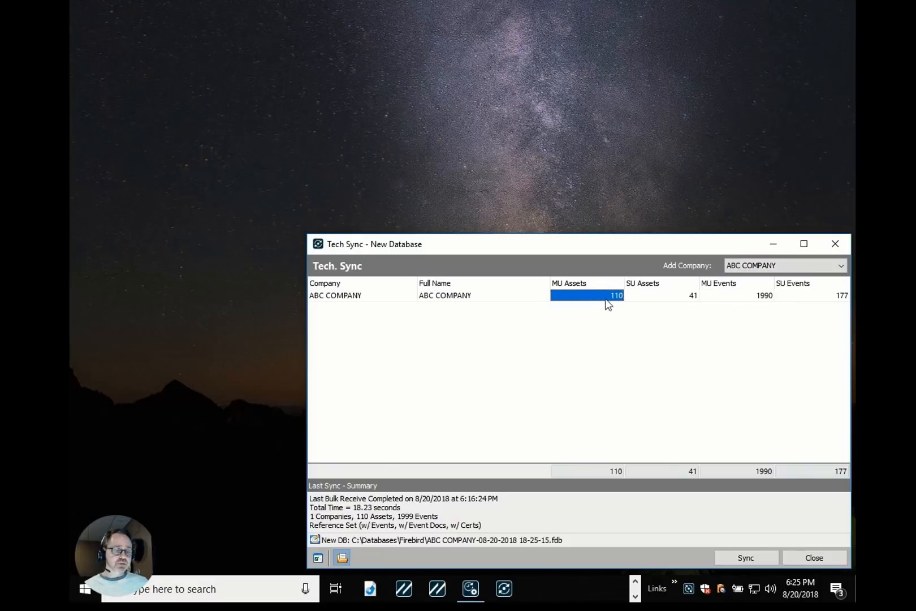
left_click(744, 296)
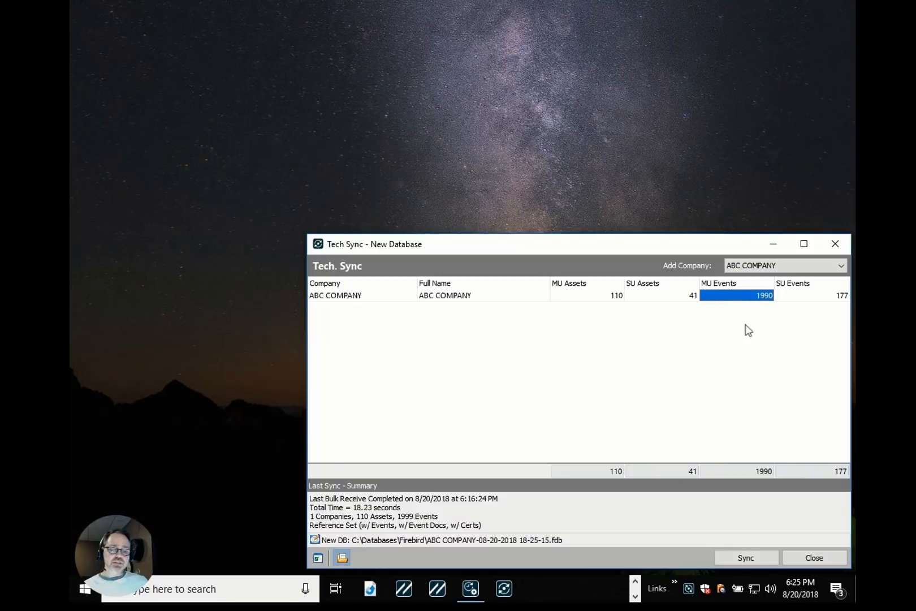
left_click(747, 558)
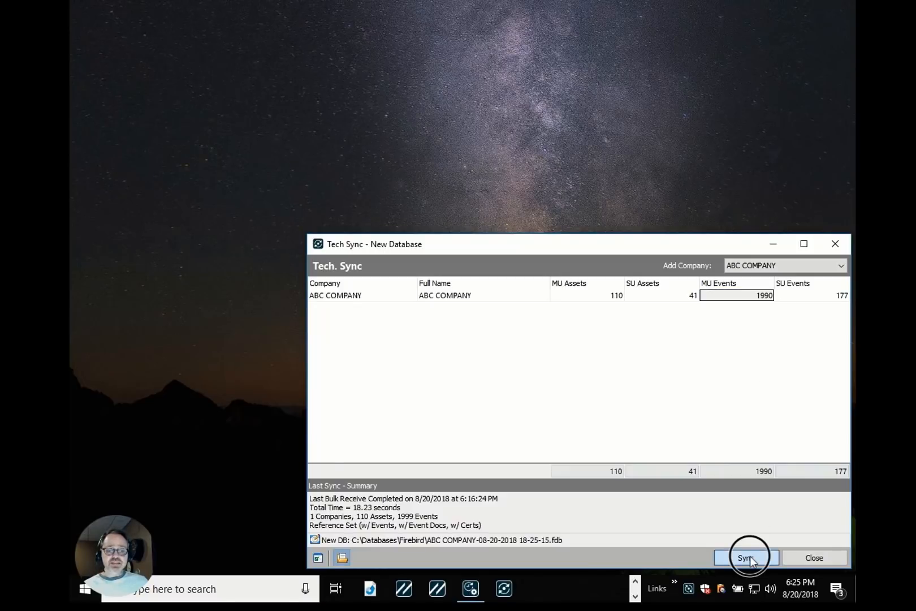
left_click(435, 307)
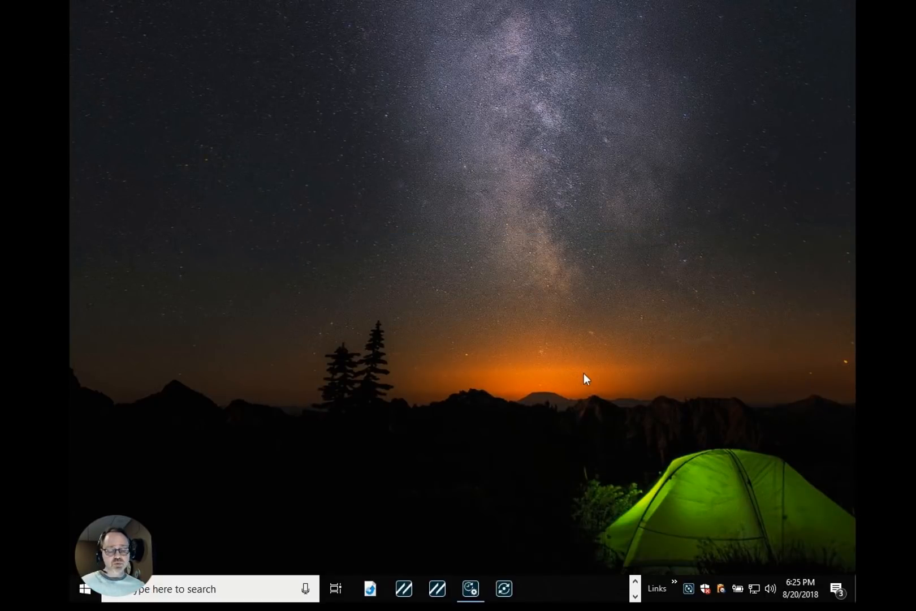
Review the single-user database list and close it.
right_click(690, 589)
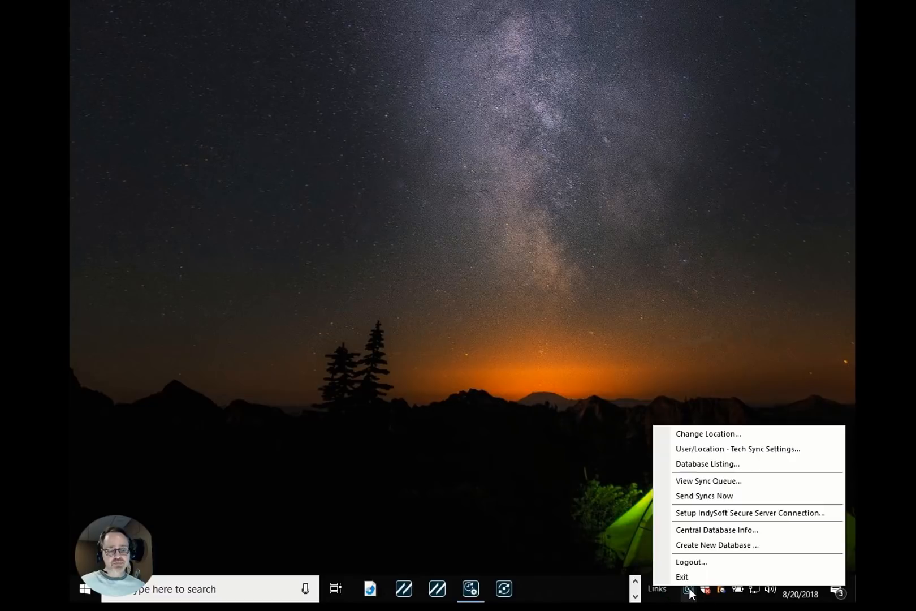
left_click(700, 464)
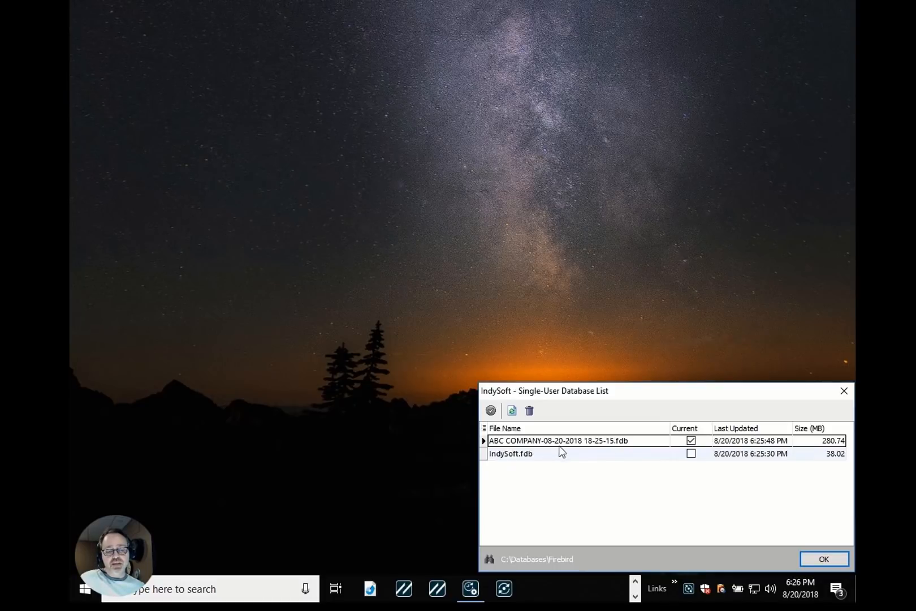
left_click(823, 559)
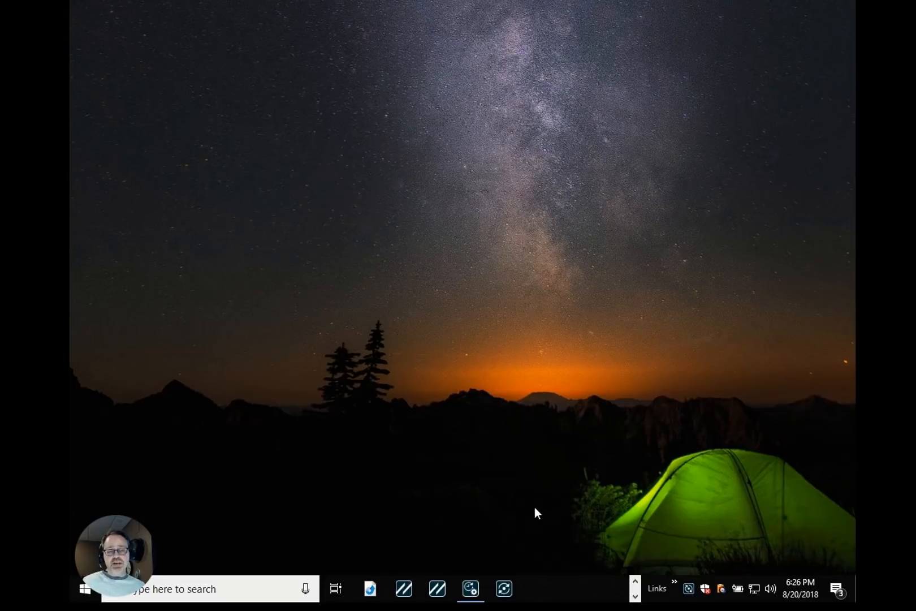
Launch IndySoft single-user and log in with user name INDYSOFT and the account password.
left_click(404, 590)
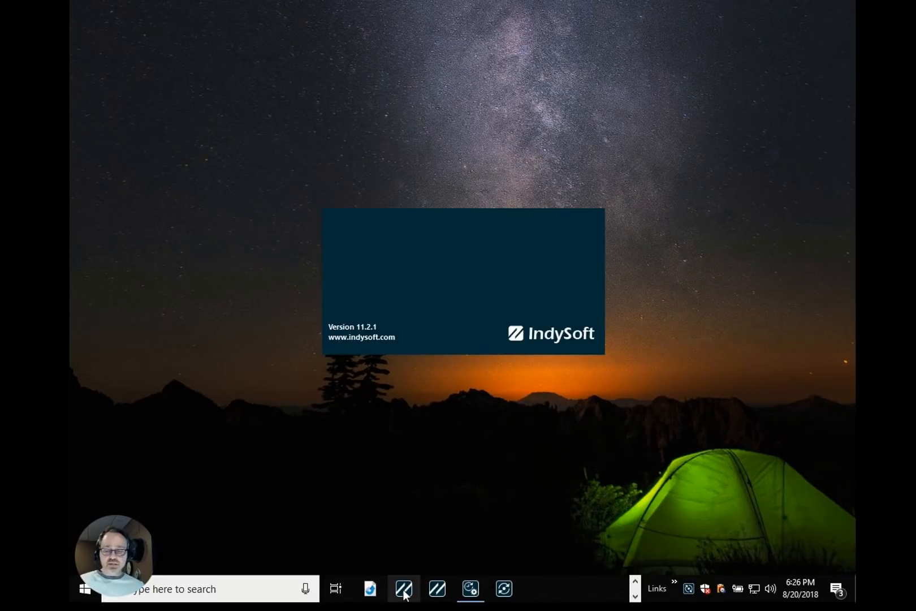
type("INDYSOFT")
key("Tab")
type("pa")
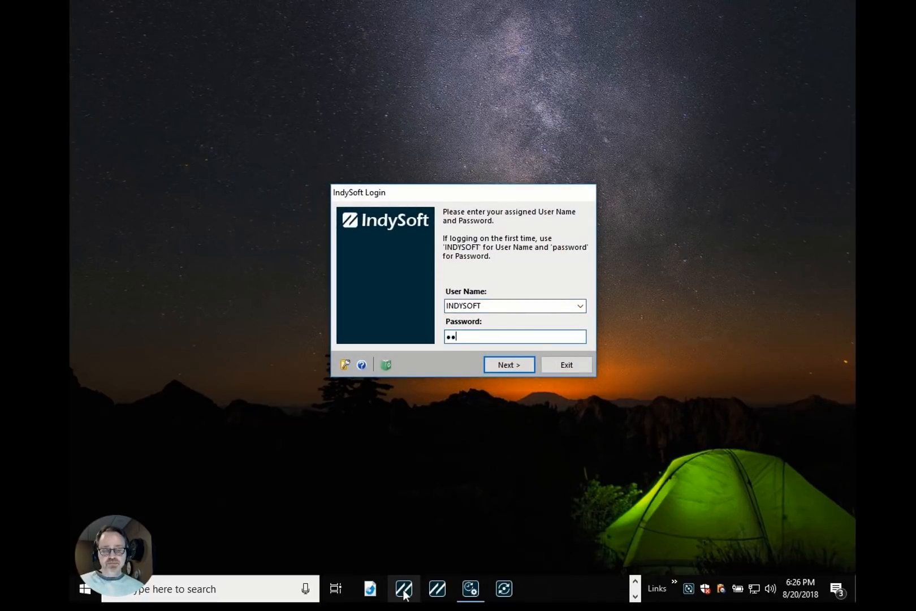
key("BackSpace")
key("BackSpace")
key("BackSpace")
key("BackSpace")
key("BackSpace")
key("BackSpace")
key("BackSpace")
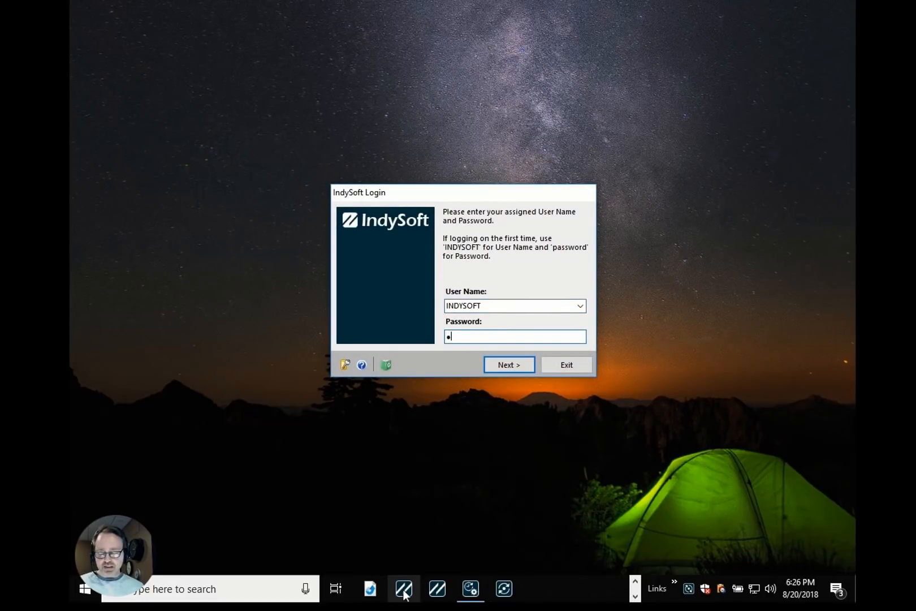
key("Return")
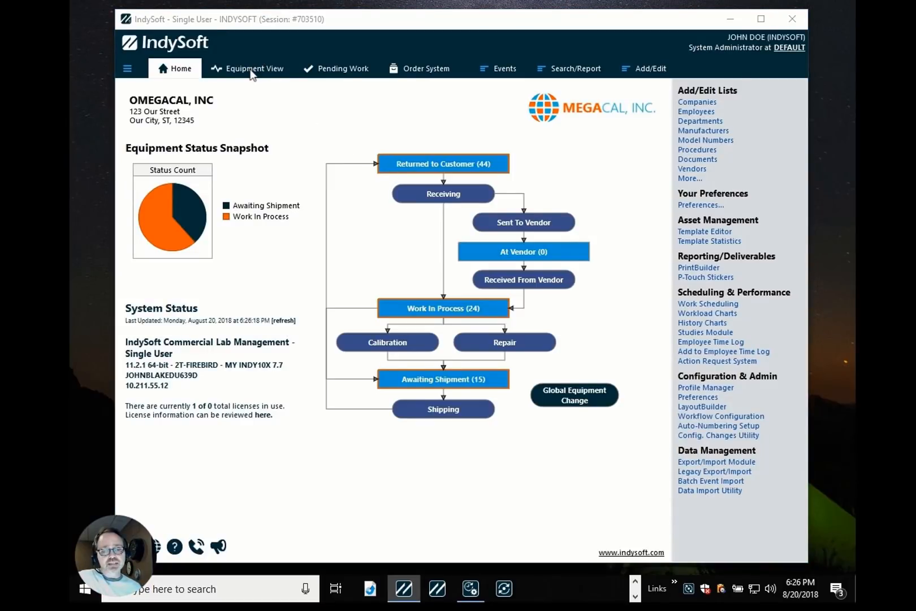
Launch the second IndySoft instance and sign in as INDYSOFT.
left_click(437, 589)
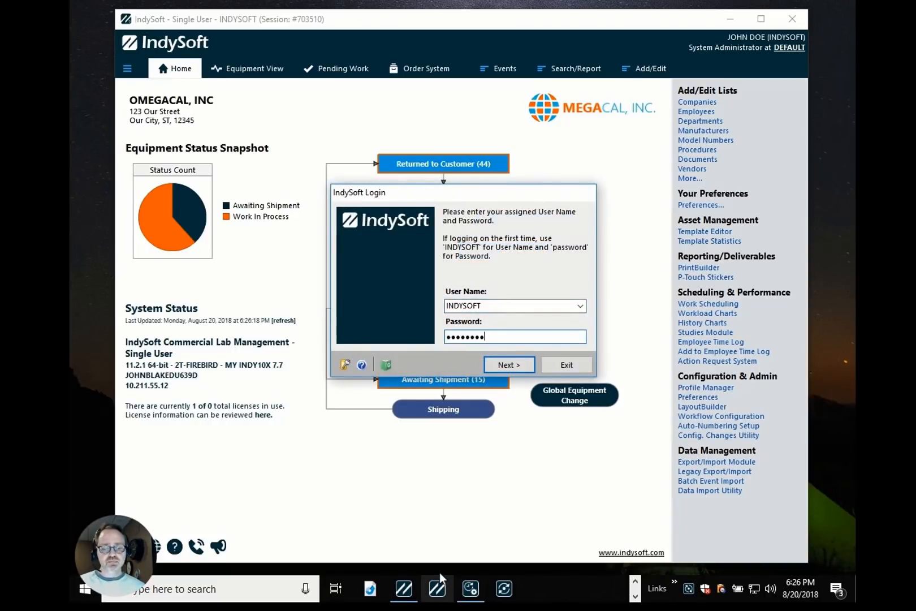
key("Return")
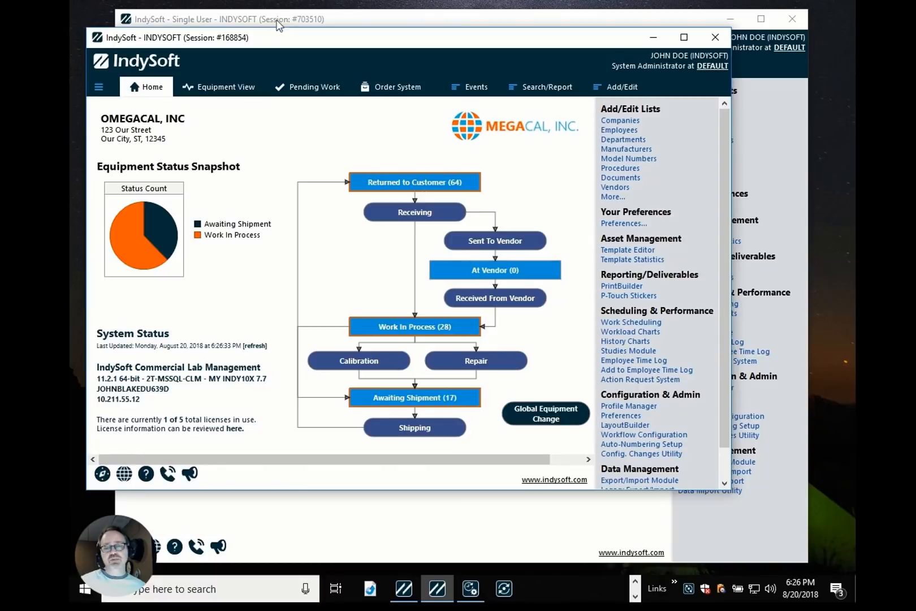
Bring the single-user IndySoft window forward and open Equipment View.
left_click(276, 40)
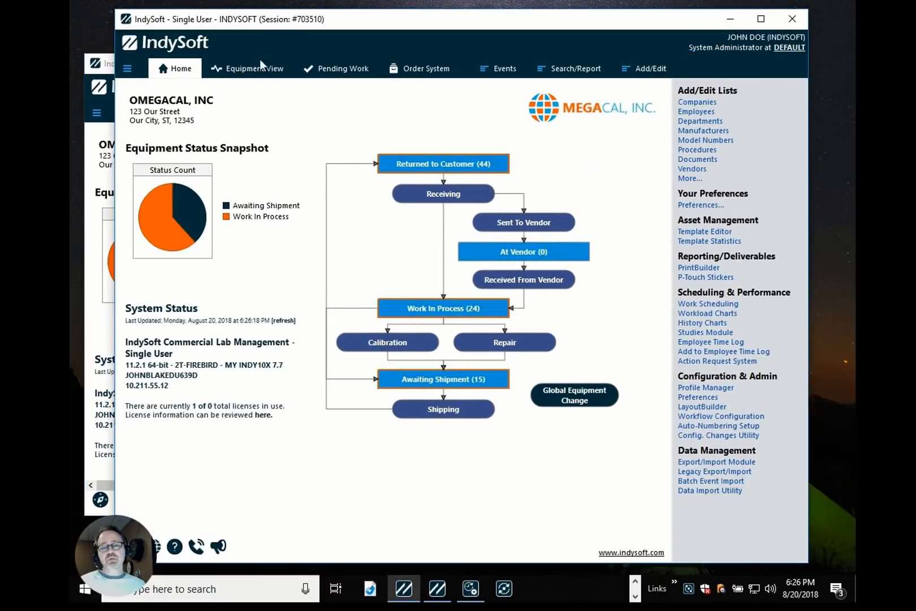
left_click(254, 69)
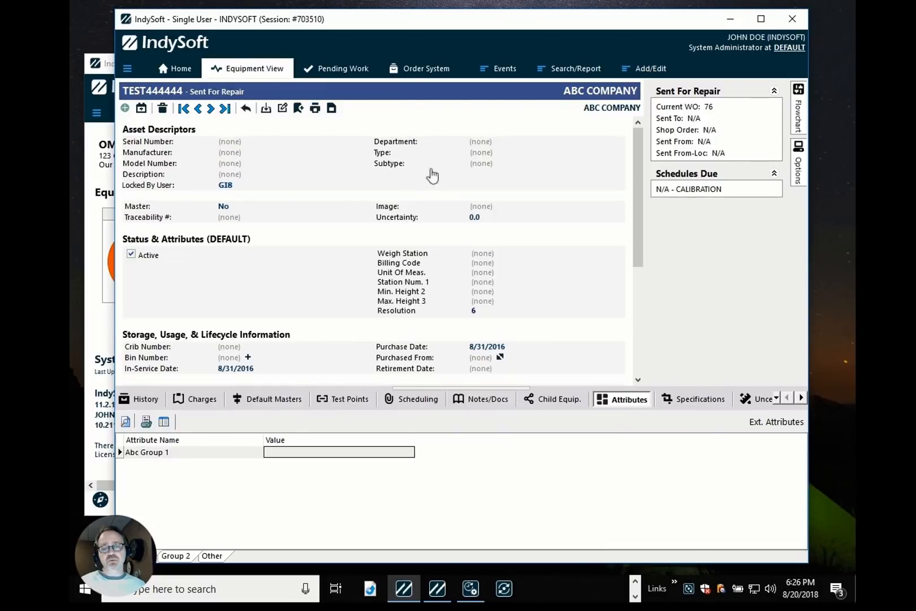
Set the Uncertainty of asset TEST444444 to 123.
double_click(475, 217)
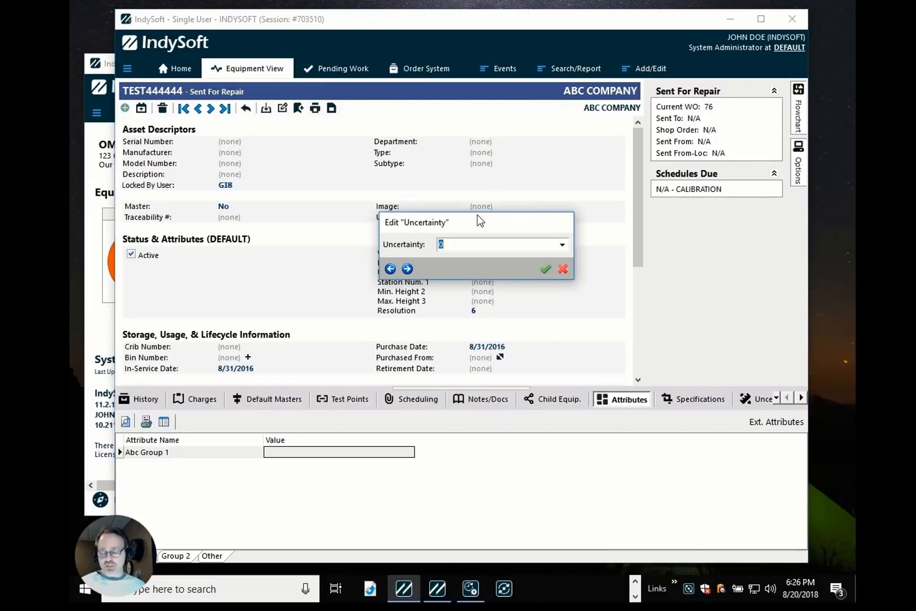
type("123")
left_click(476, 216)
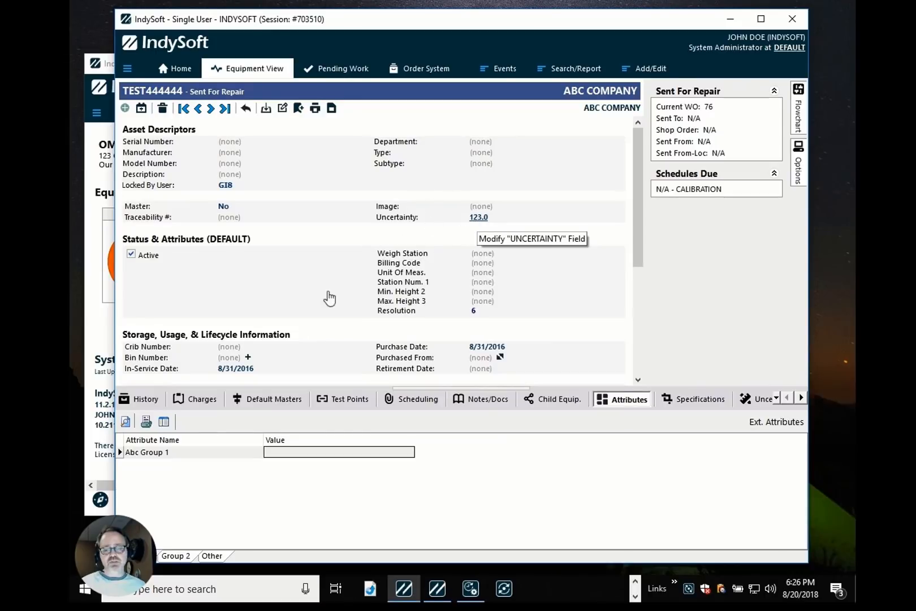
Record a Test event for TEST444444 with a Passed calibration result, stepping through the event wizard to finish.
left_click(157, 400)
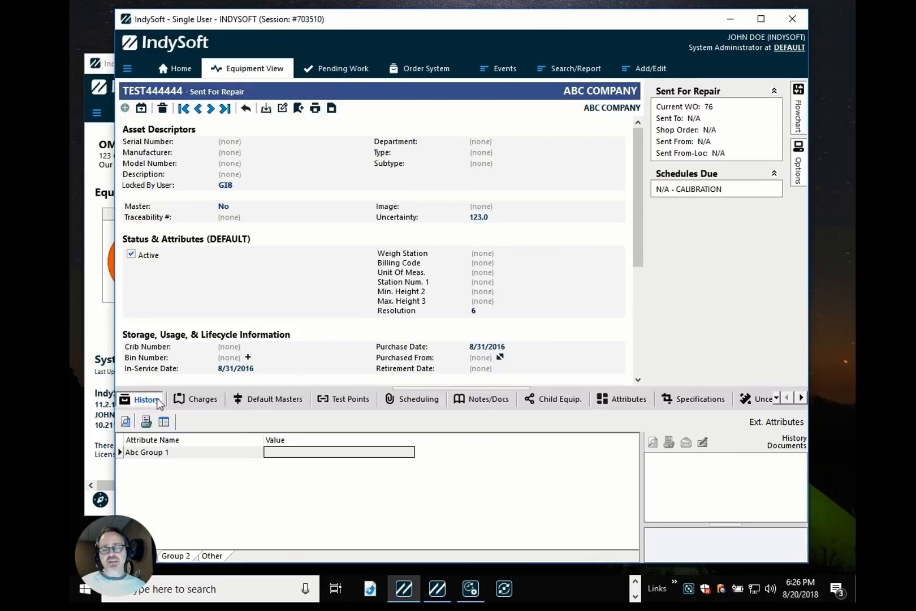
left_click(501, 68)
left_click(500, 285)
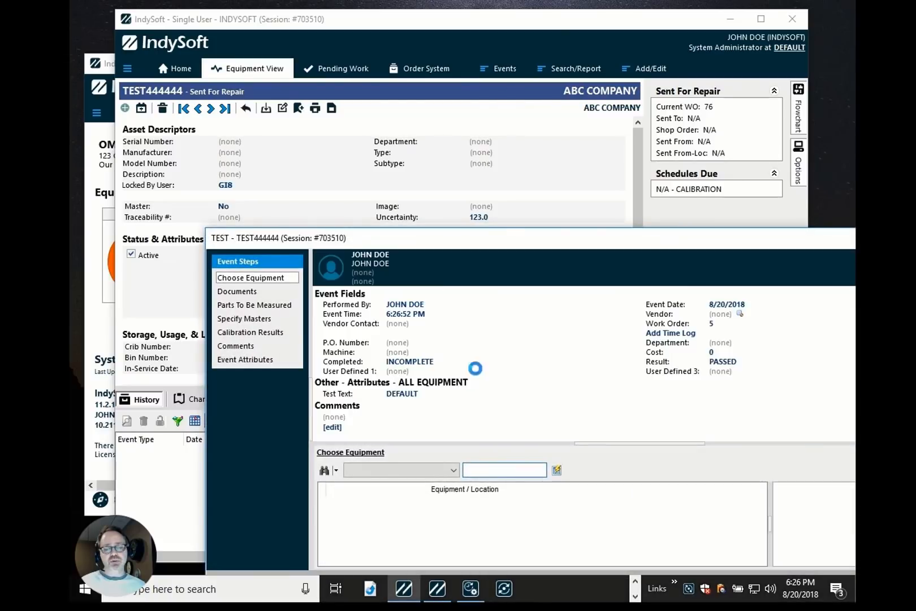
left_click_drag(405, 242, 301, 69)
left_click(791, 414)
left_click(791, 414)
left_click(790, 414)
left_click(790, 414)
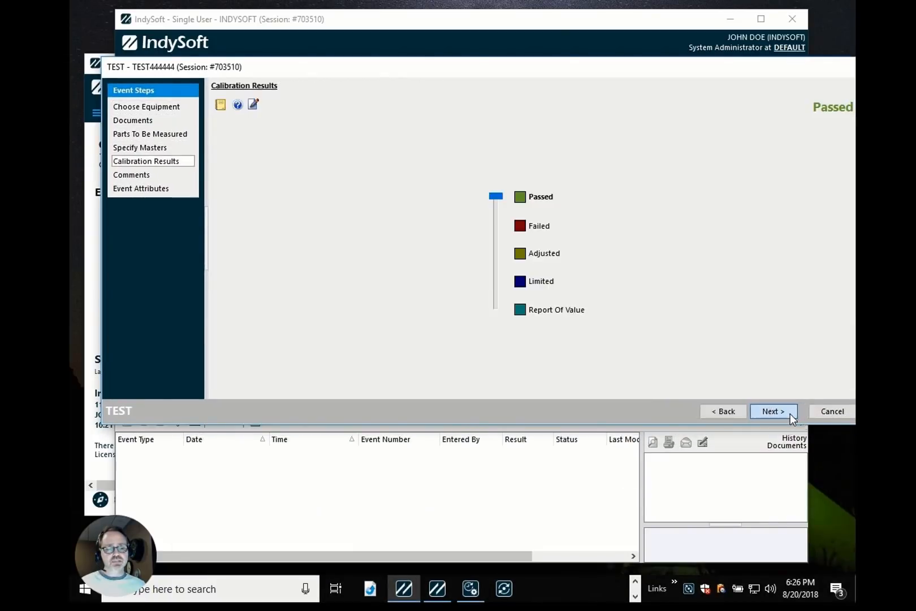
left_click(790, 414)
left_click(790, 414)
left_click(790, 414)
key("Return")
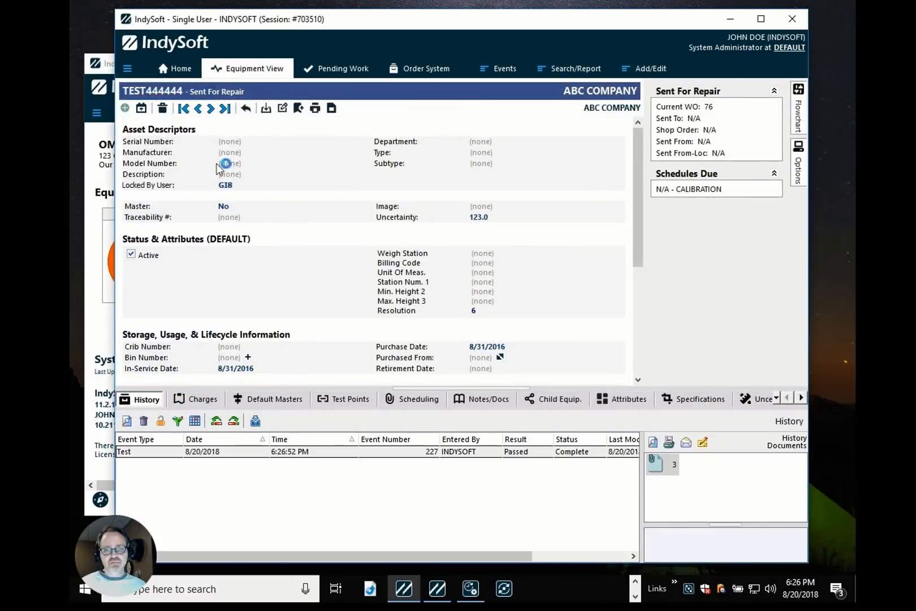
Move to asset TEST555555 and set its serial number to TEST22222.
left_click(211, 109)
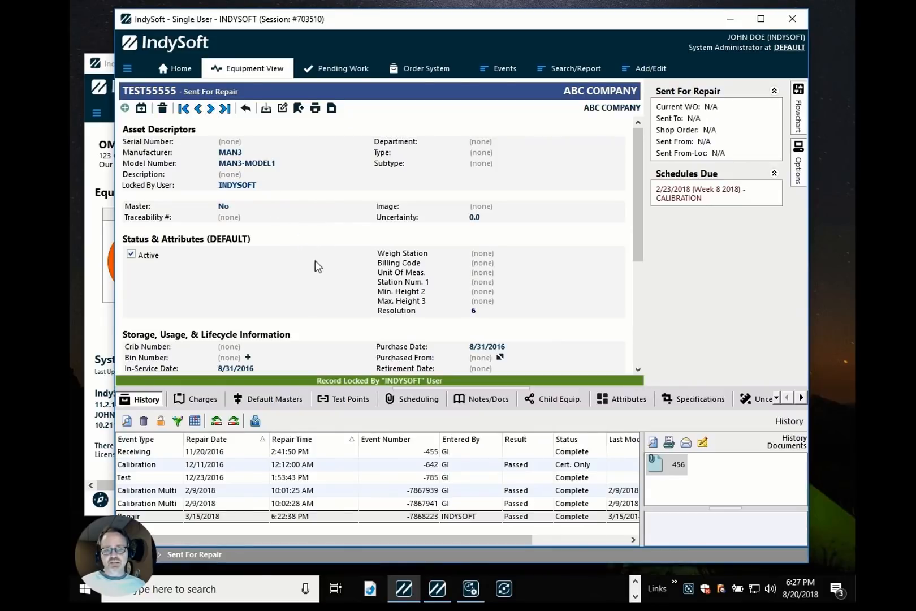
left_click(210, 109)
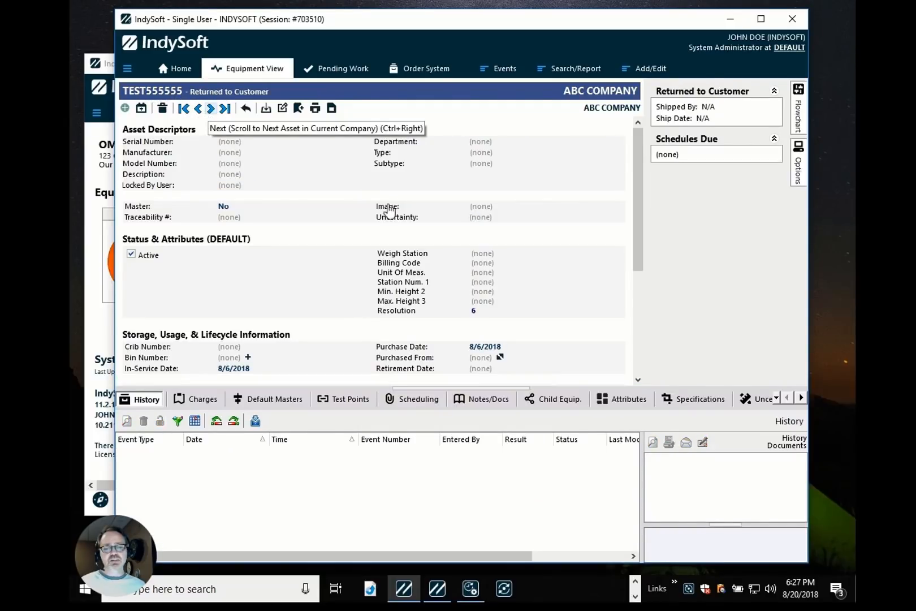
left_click(240, 145)
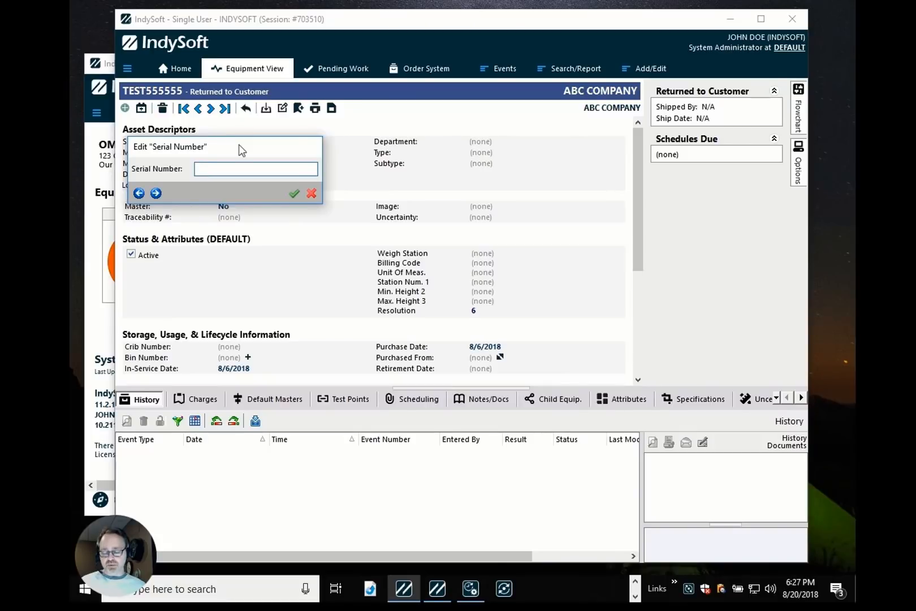
type("TEST22222")
key("Return")
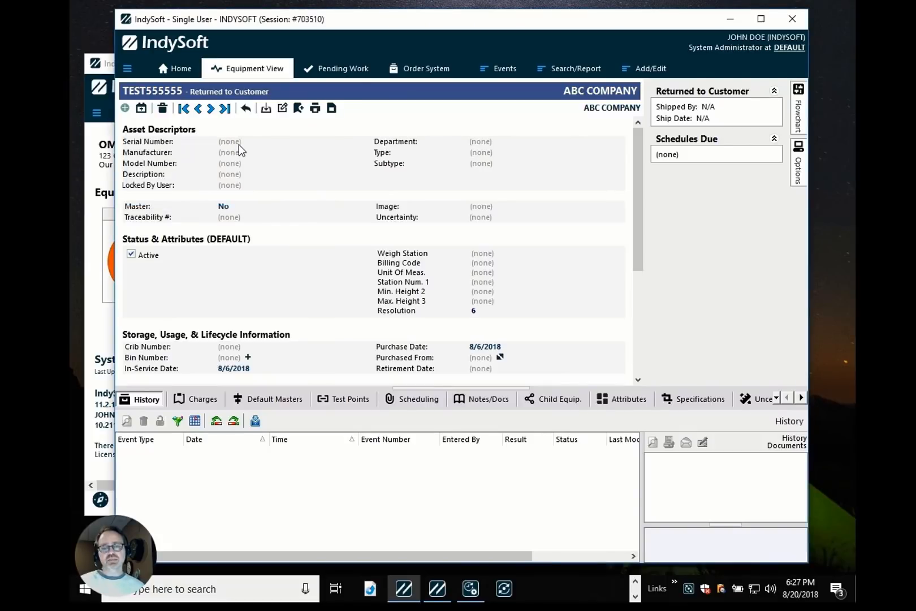
Open work order 2 in the order system and set its description to ASDFSDF.
left_click(418, 71)
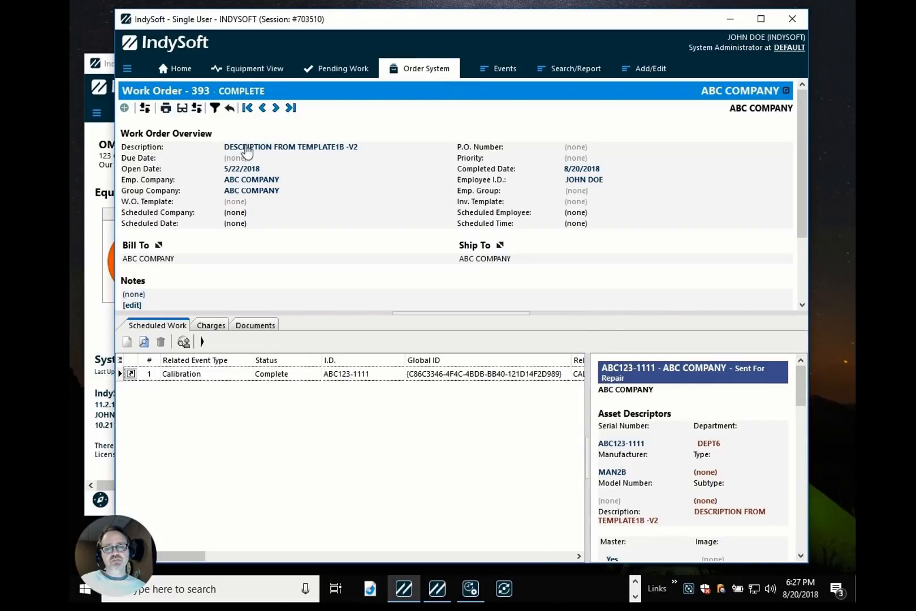
left_click(201, 91)
type("2")
key("Return")
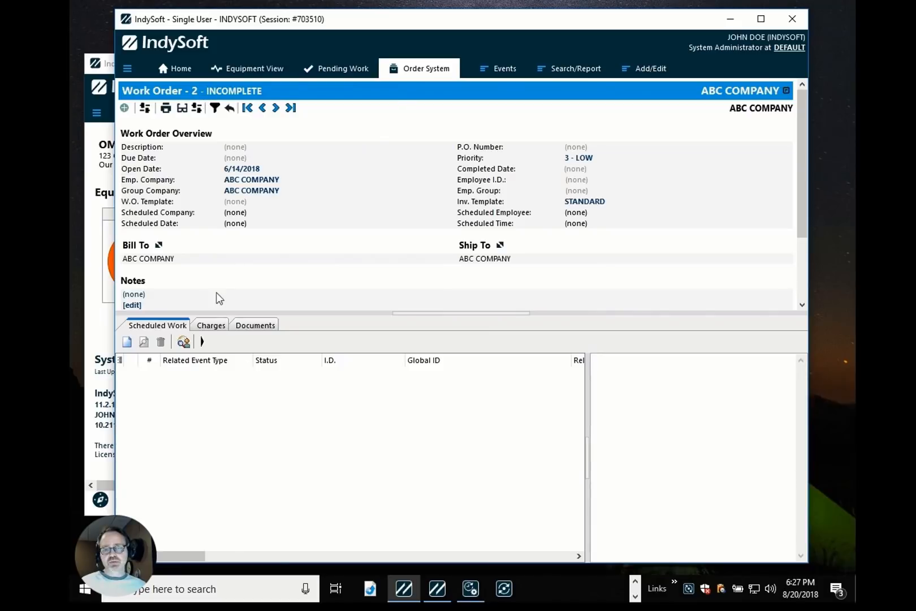
left_click(237, 148)
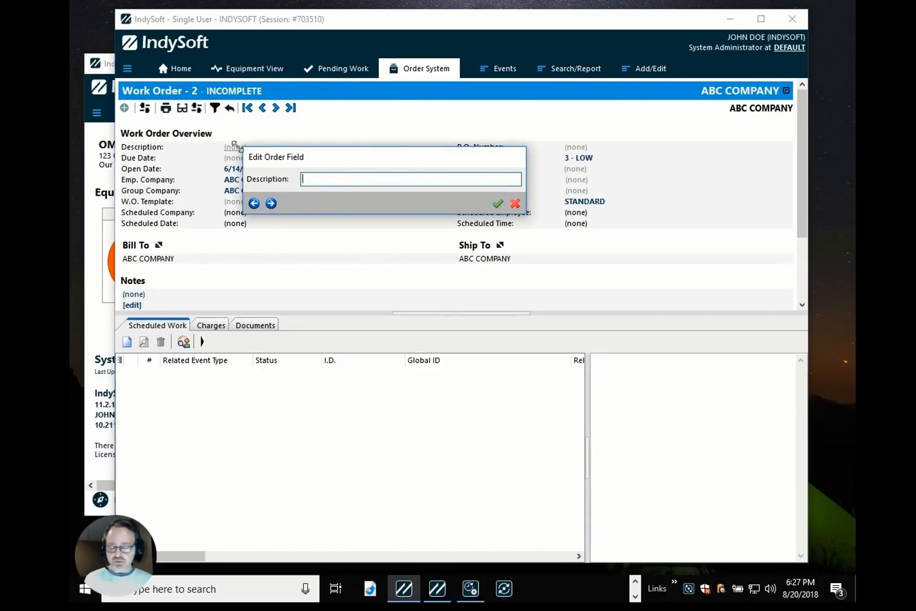
type("asdfsdf")
key("Return")
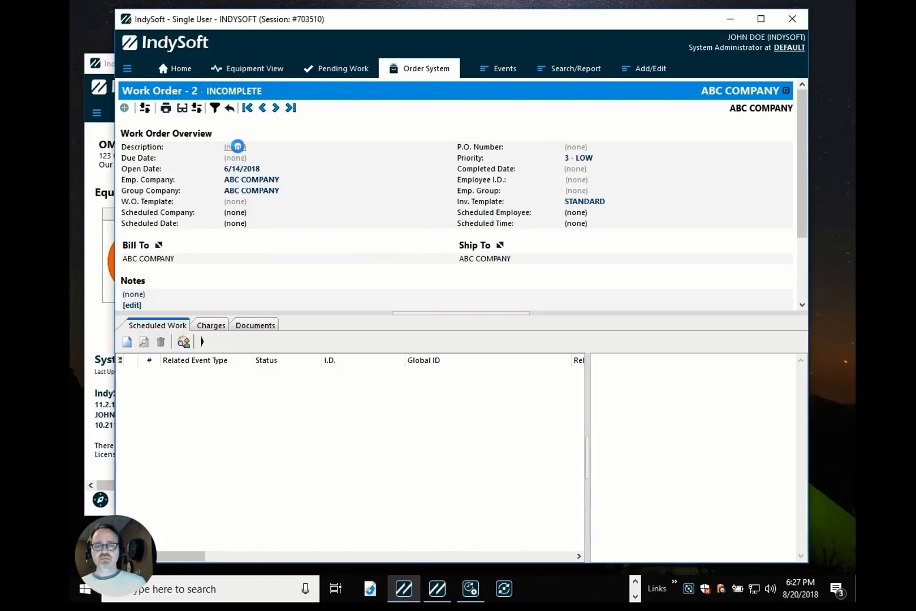
Add Calibration scheduled work to the work order for the current asset TEST555555.
left_click(126, 341)
right_click(608, 214)
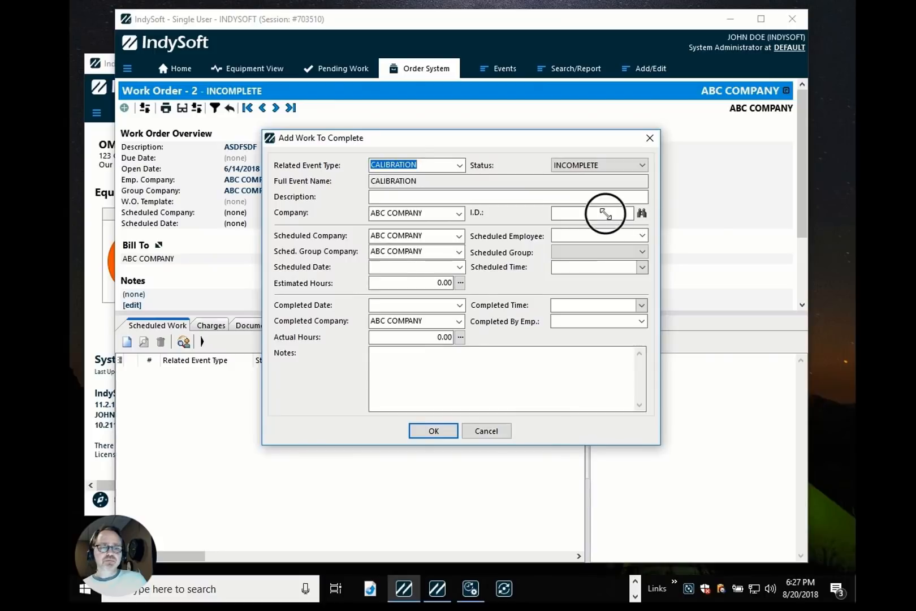
left_click(617, 221)
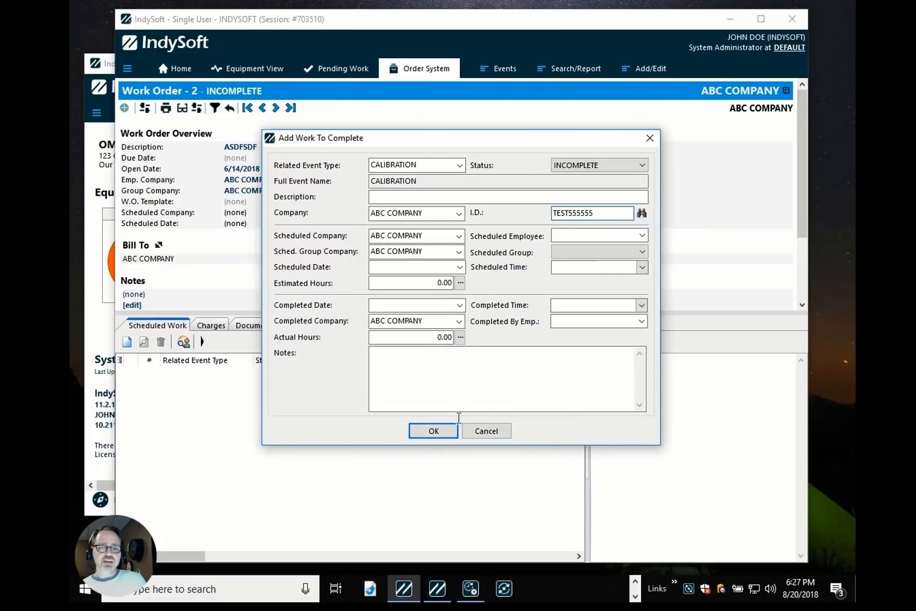
left_click(434, 430)
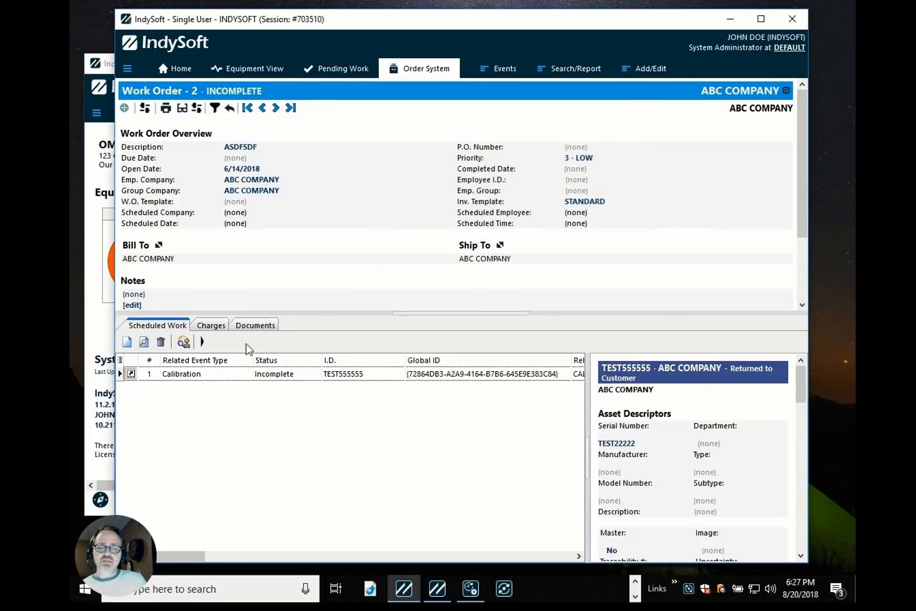
Add a Calibration charge for the current asset TEST555555 with a charge per unit of 2222.
left_click(210, 326)
left_click(127, 343)
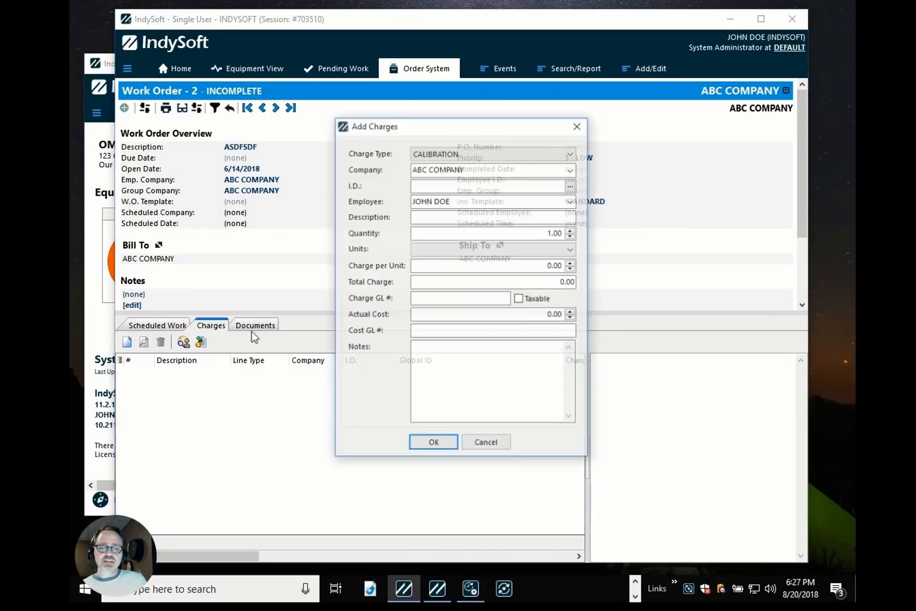
right_click(524, 186)
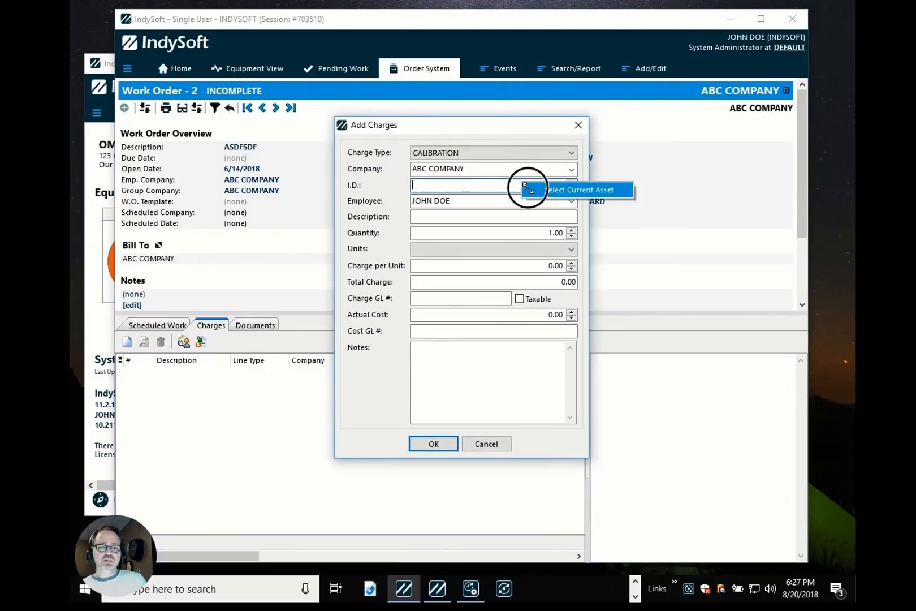
left_click(536, 191)
double_click(535, 264)
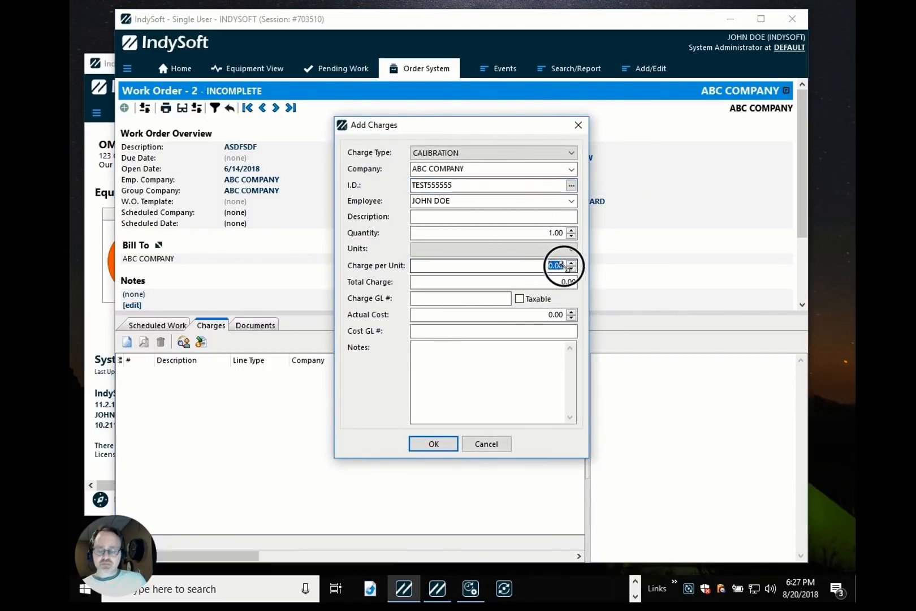
type("2222")
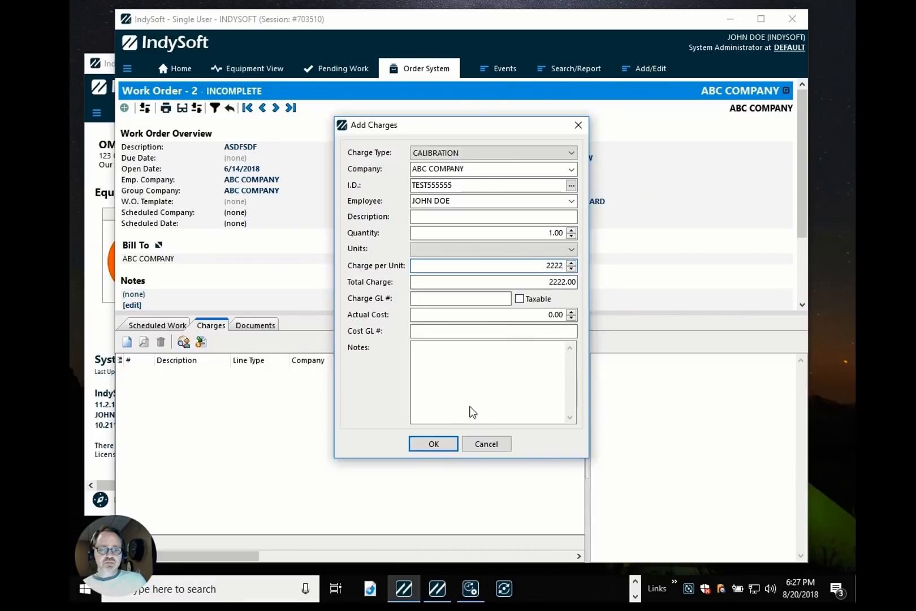
left_click(434, 444)
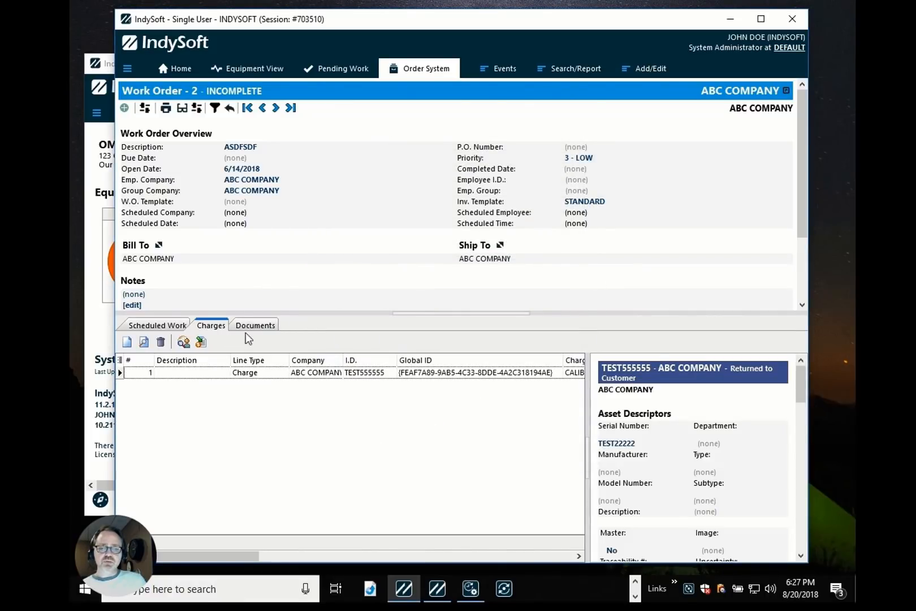
Open the single-user Tech Sync Queue, review the pending syncs until they upload, and close it.
double_click(689, 589)
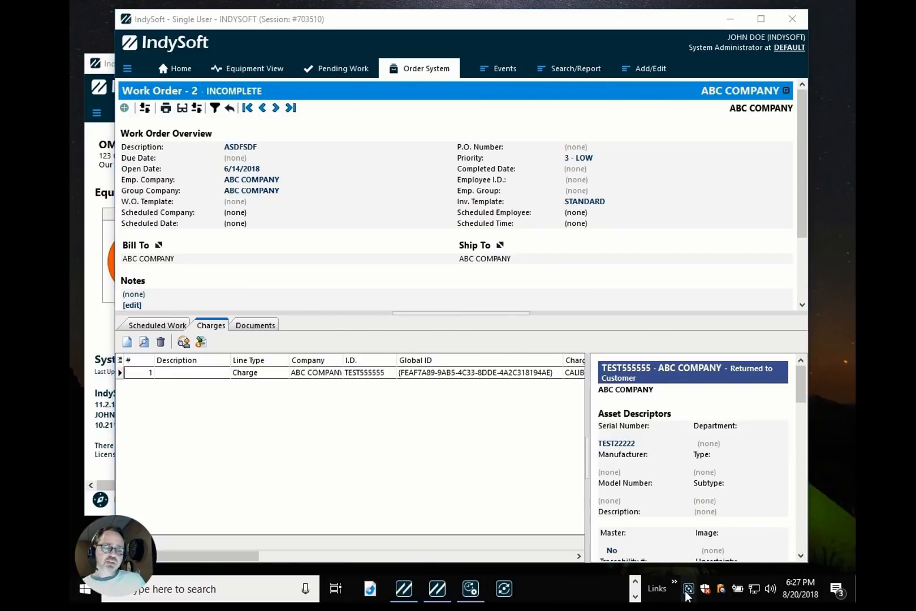
left_click(373, 411)
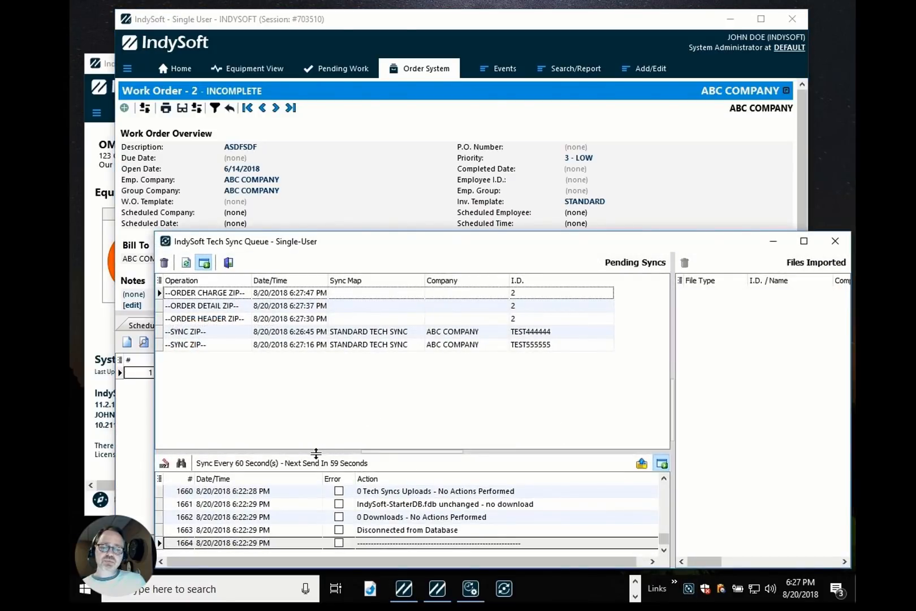
left_click_drag(316, 450, 318, 420)
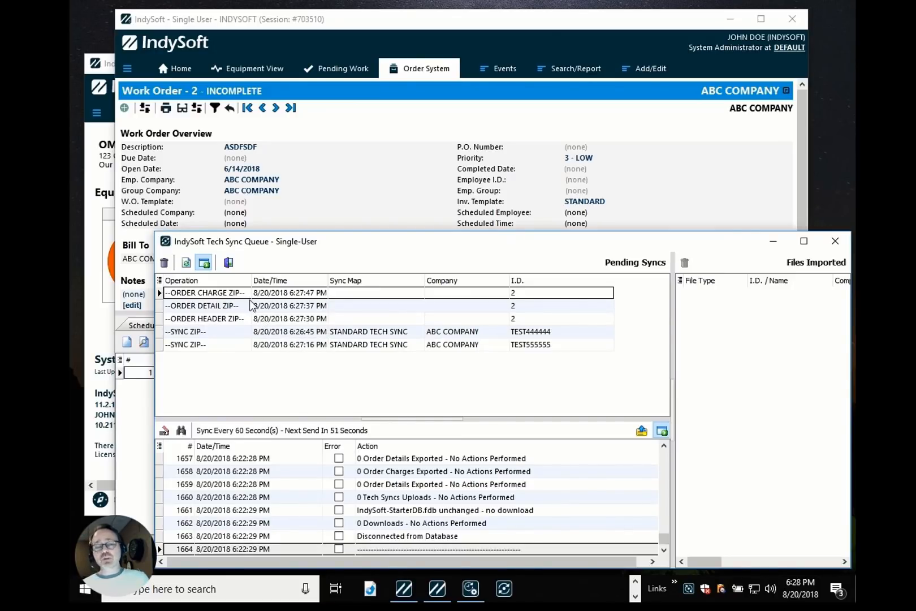
left_click(219, 294)
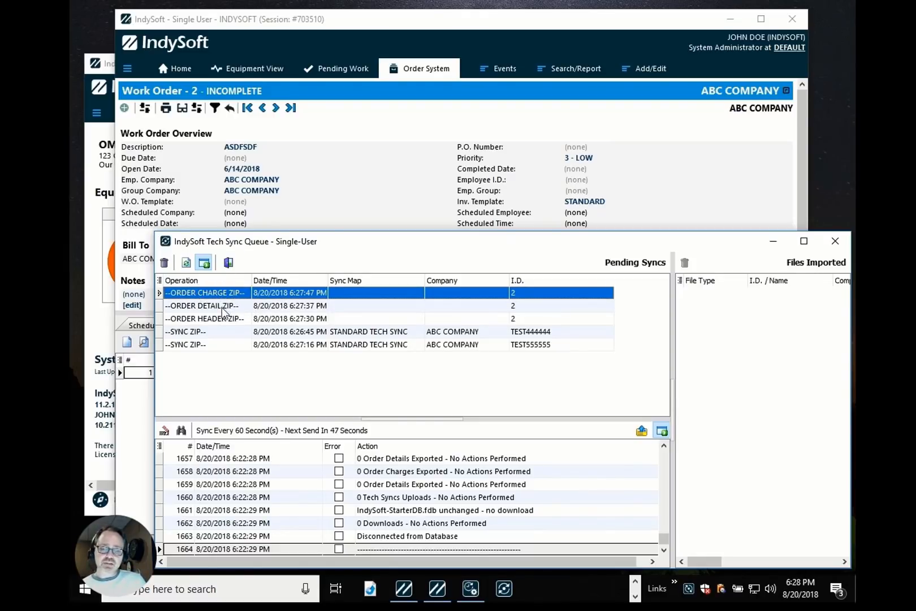
left_click(224, 321)
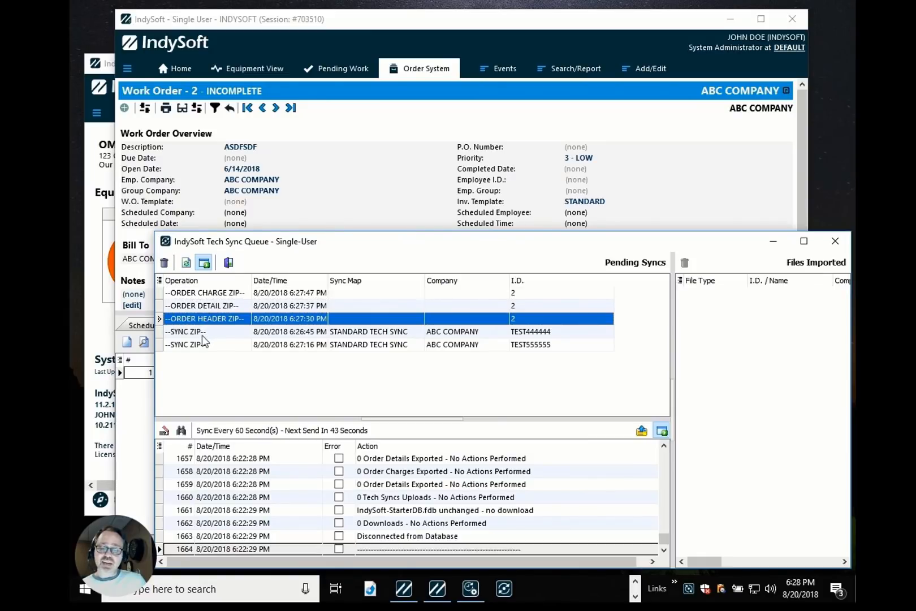
left_click(204, 333)
left_click(211, 354)
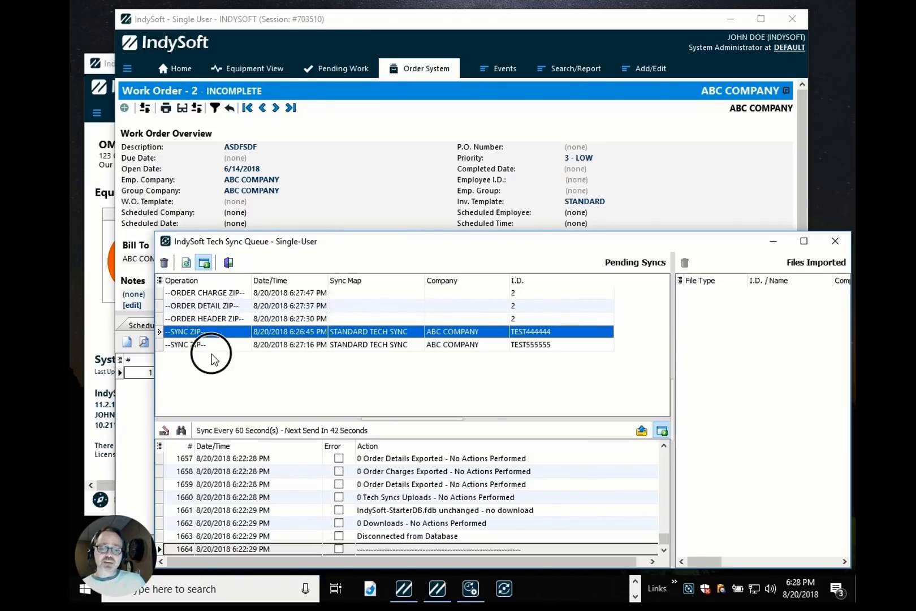
left_click(214, 294)
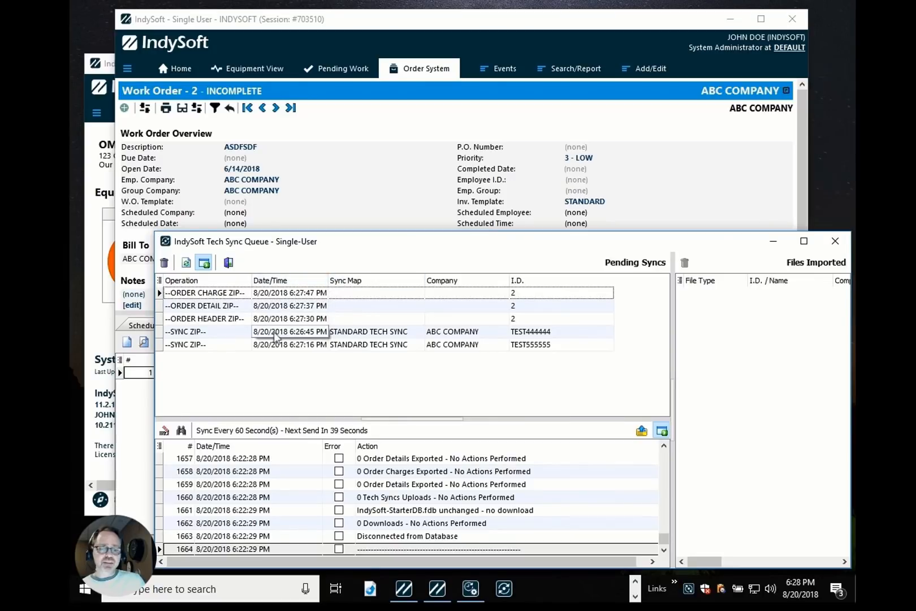
left_click(366, 25)
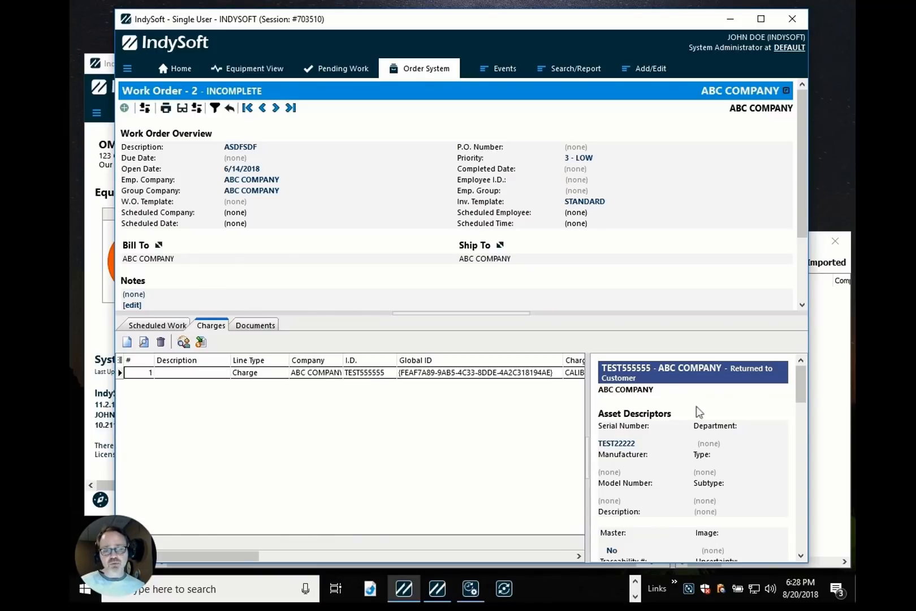
left_click(831, 385)
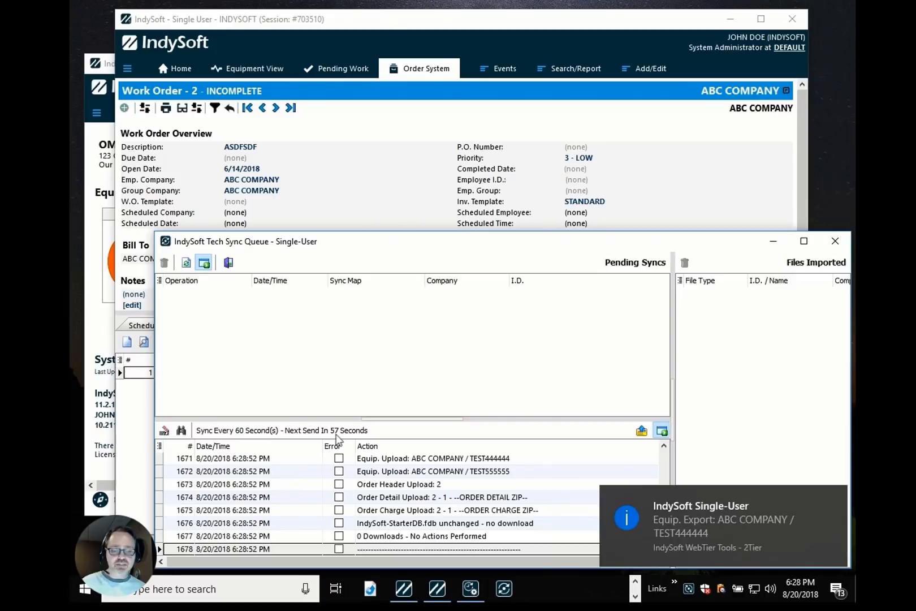
left_click(835, 244)
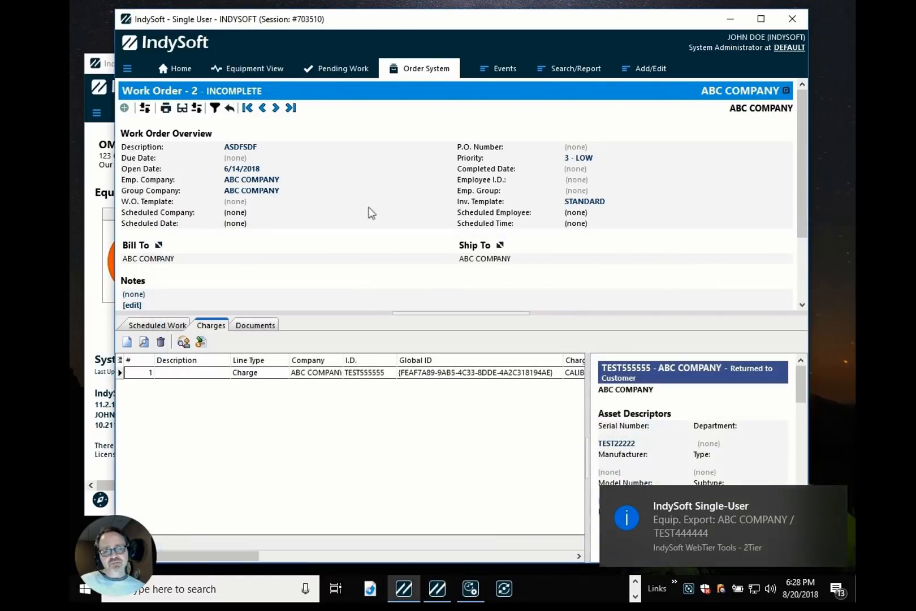
Switch to the main database window and open the Add/Edit Documents list for ABC COMPANY.
left_click(105, 254)
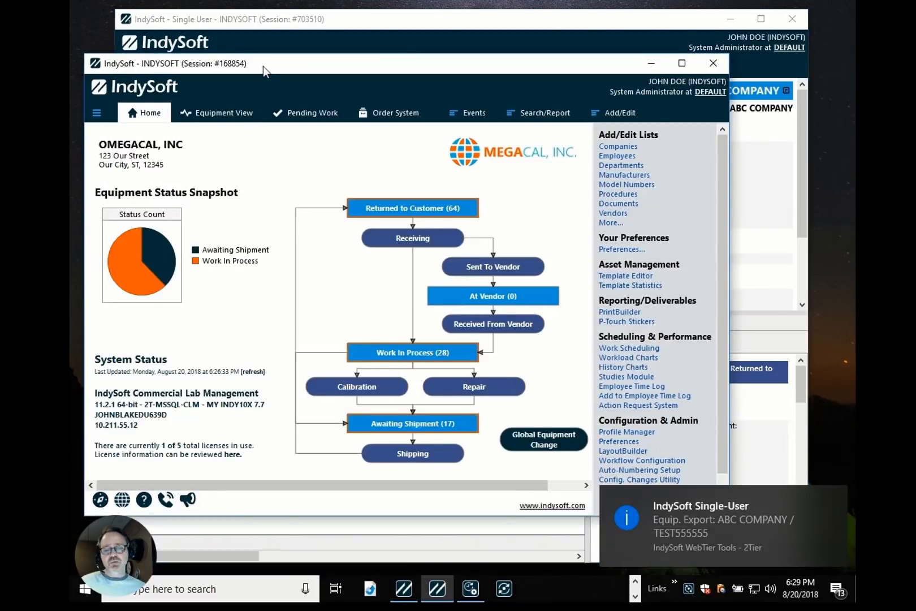
left_click(224, 117)
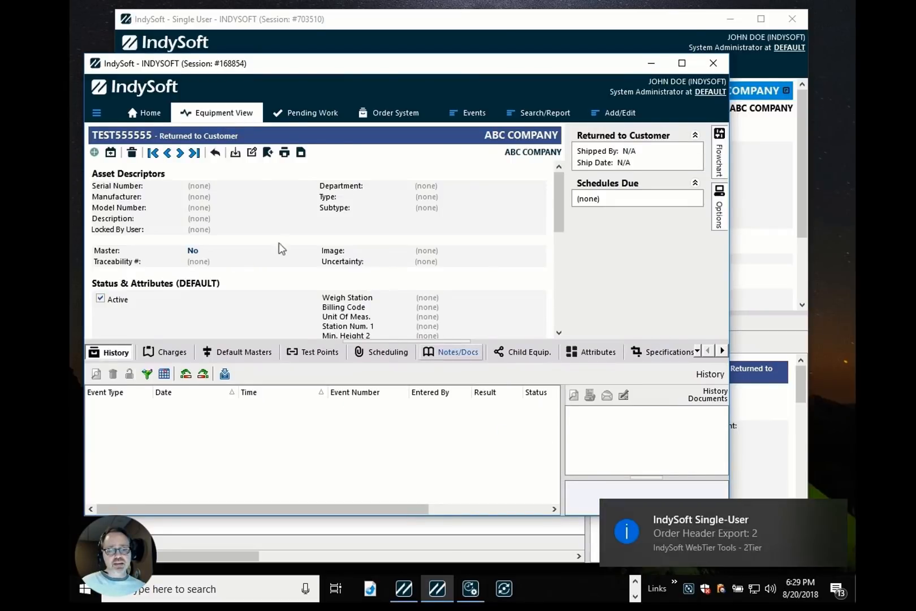
left_click(616, 113)
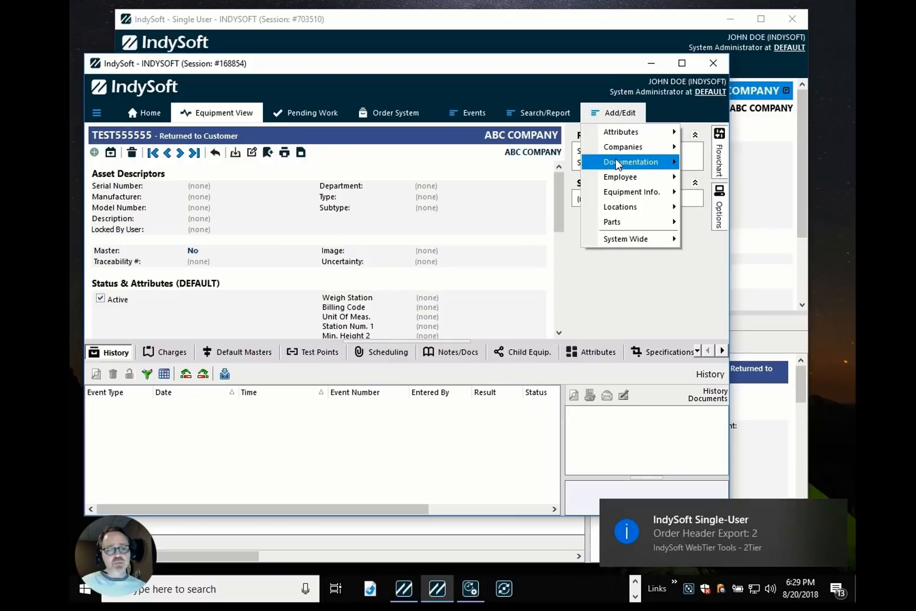
mouse_move(622, 162)
left_click(726, 162)
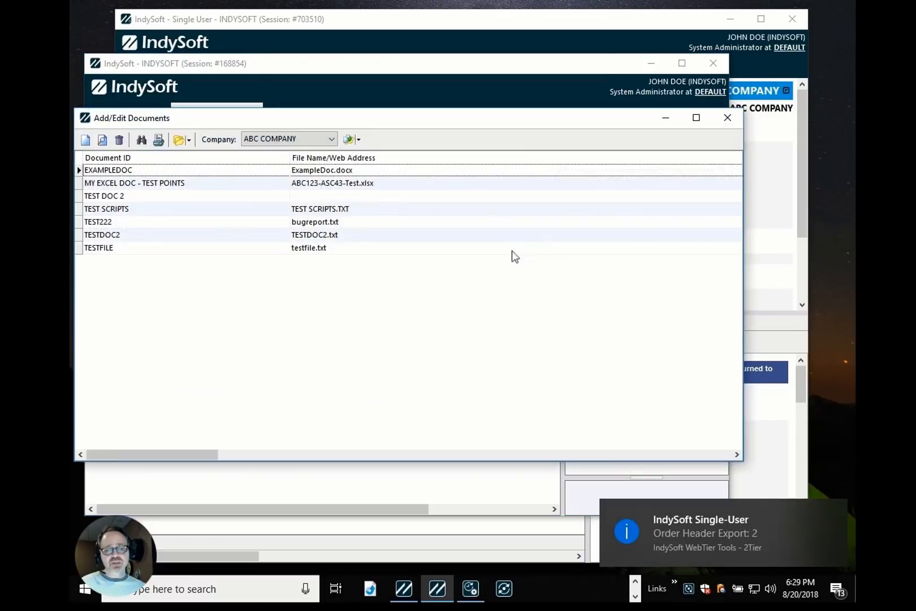
left_click(179, 224)
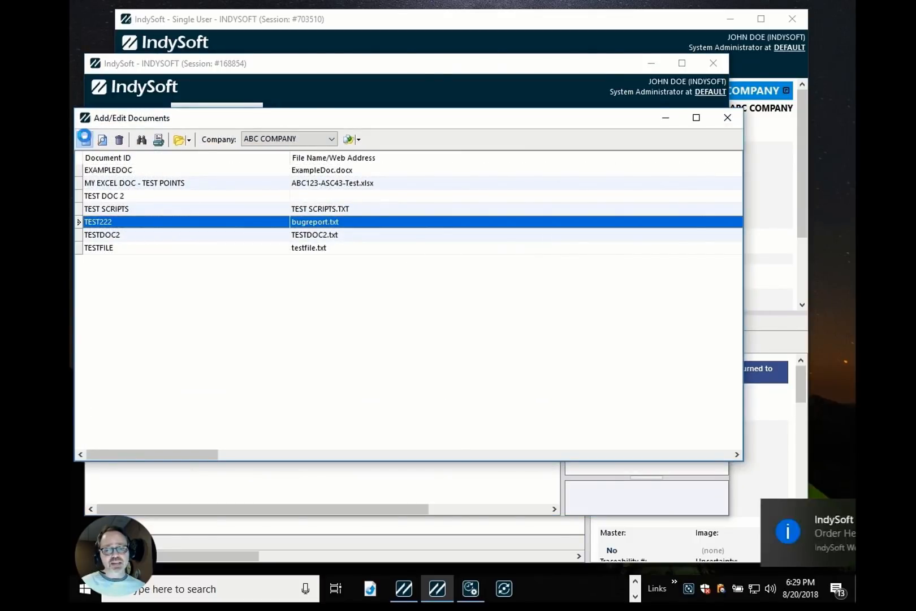
left_click(86, 139)
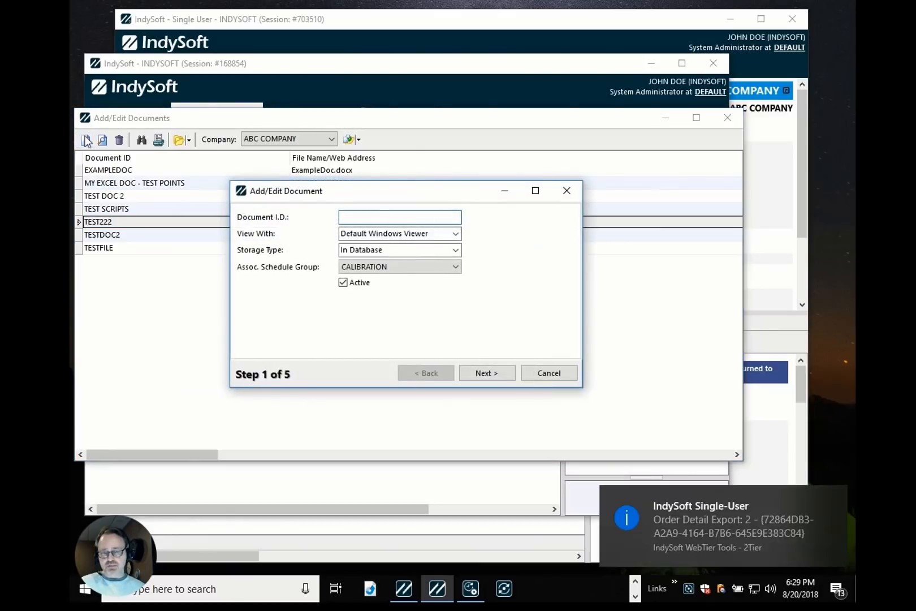
left_click(347, 271)
left_click(475, 307)
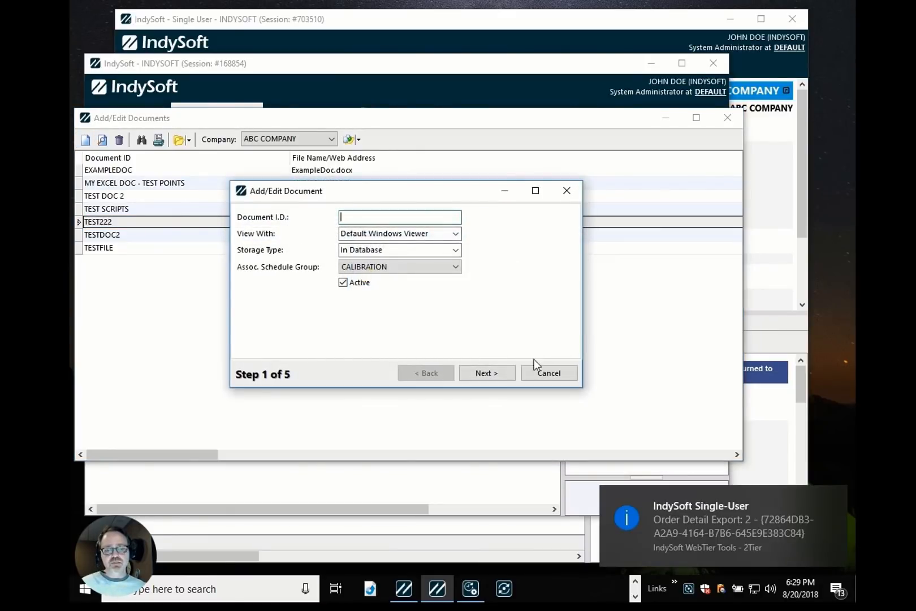
left_click(537, 371)
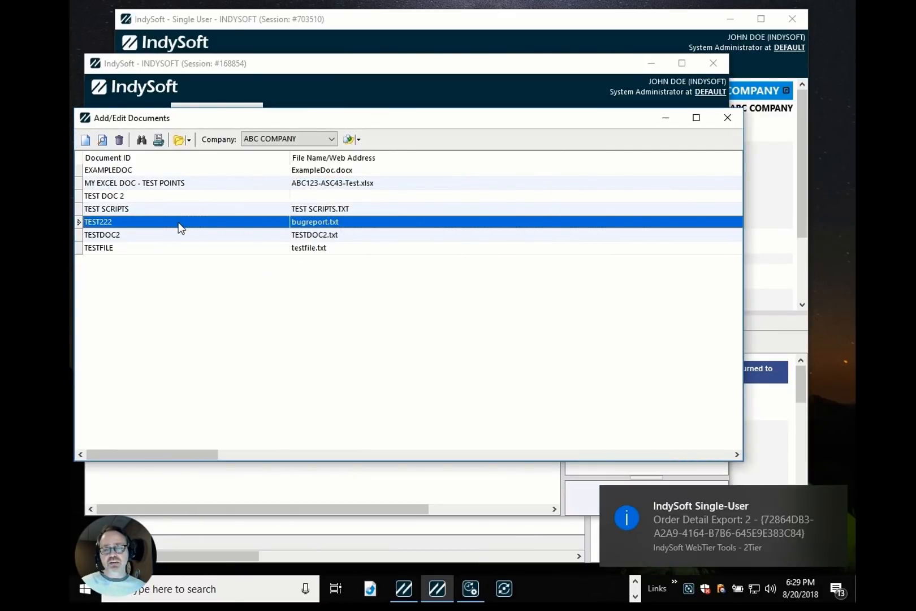
Set the TEST222 document's description to 123DFDF, finish the wizard, and close the documents list.
double_click(229, 224)
left_click(487, 373)
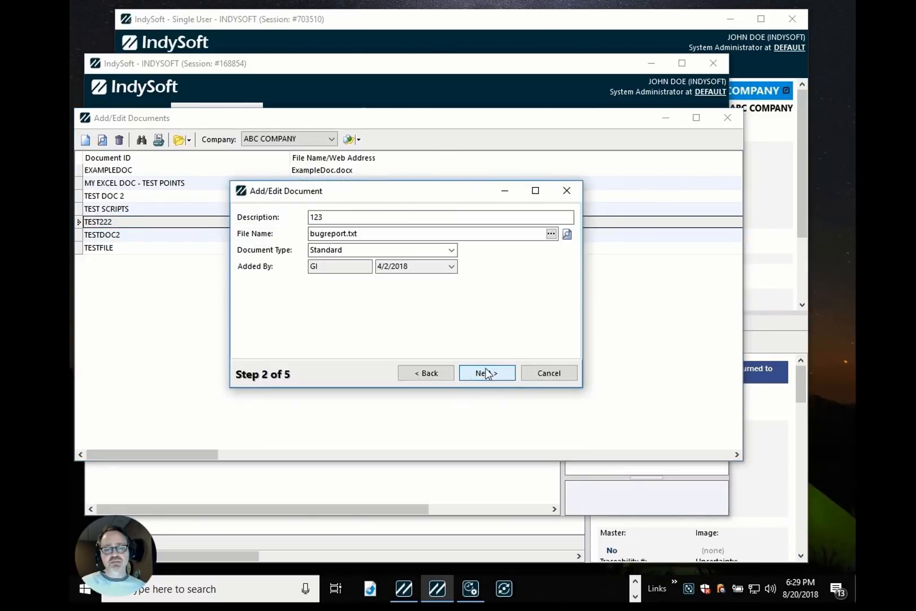
left_click(379, 217)
type("DFDF")
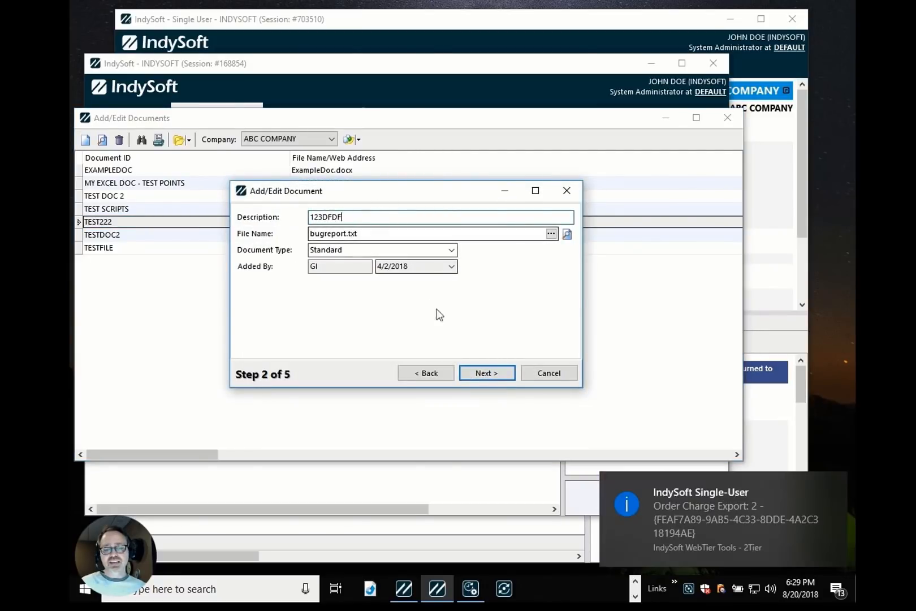
left_click(482, 371)
left_click(482, 372)
left_click(482, 371)
left_click(484, 375)
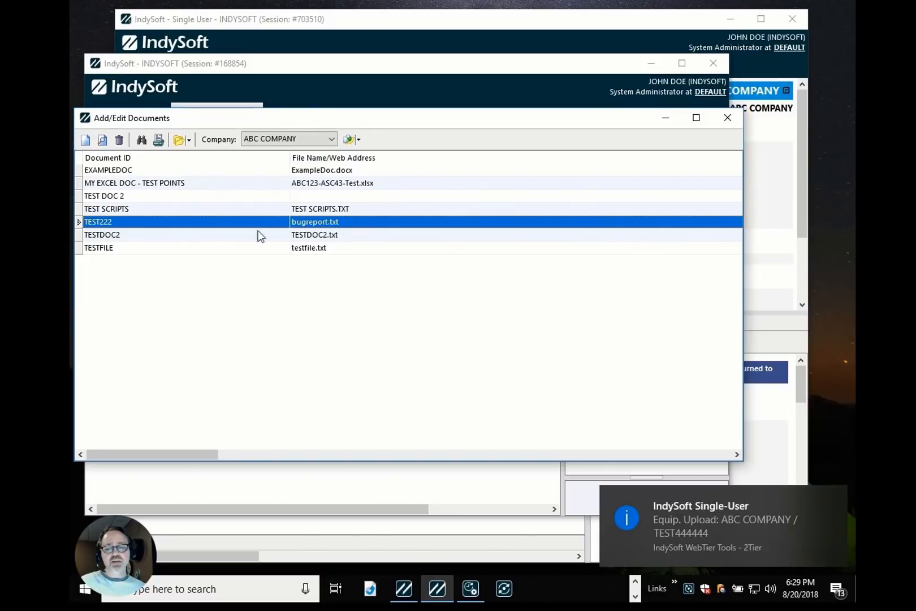
left_click(727, 119)
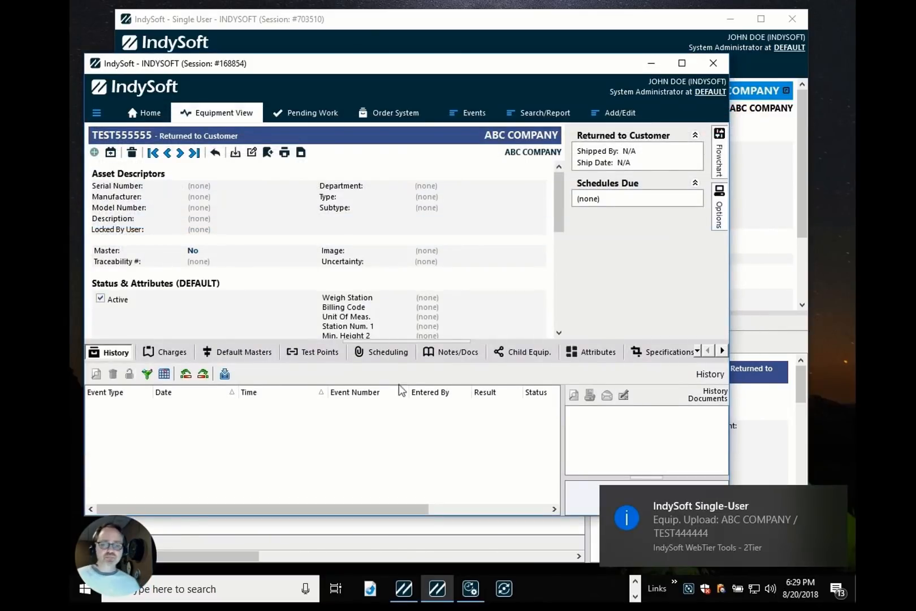
Open equipment TEST8888 in Equipment View and set its Master field to Yes and its uncertainty to 123.
left_click(151, 113)
left_click(217, 116)
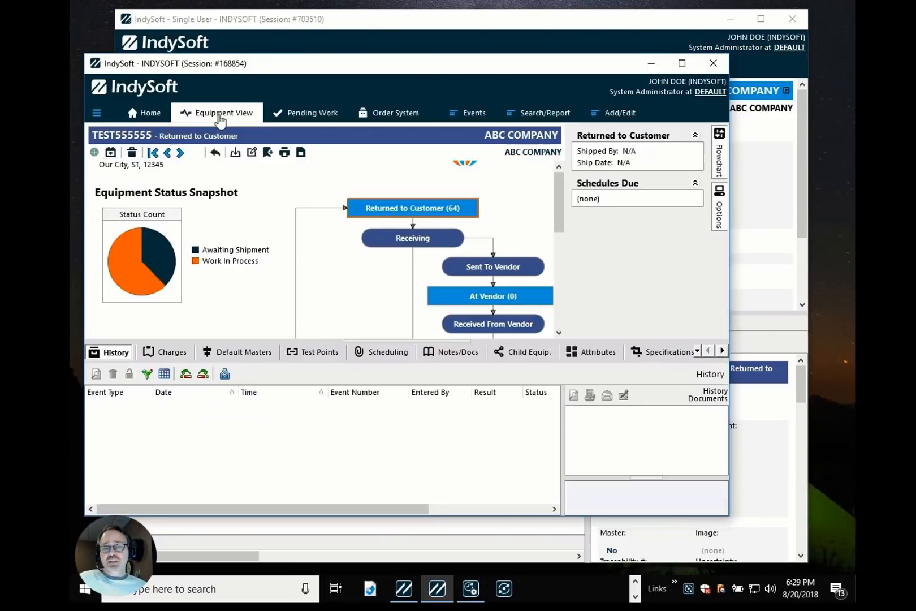
left_click(179, 153)
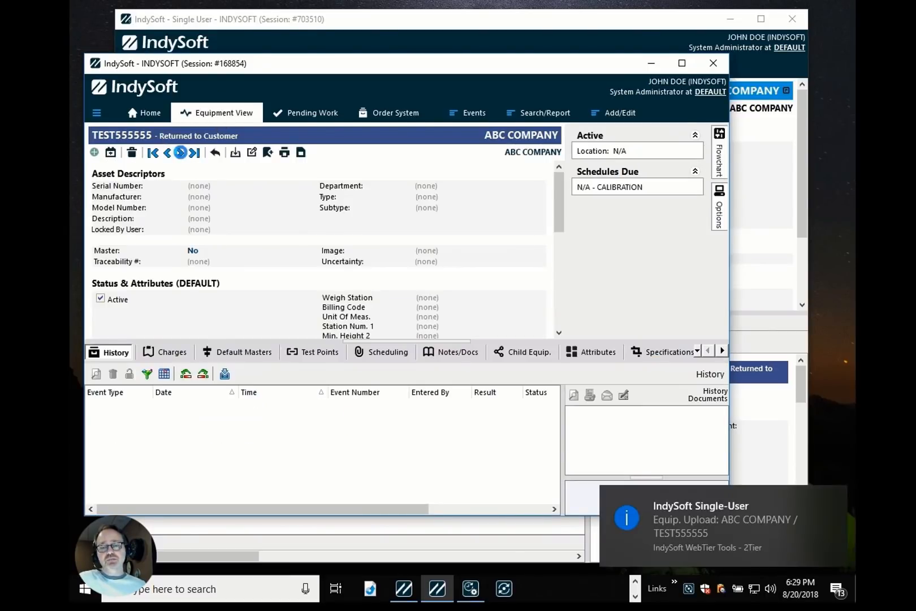
left_click(193, 255)
left_click(145, 279)
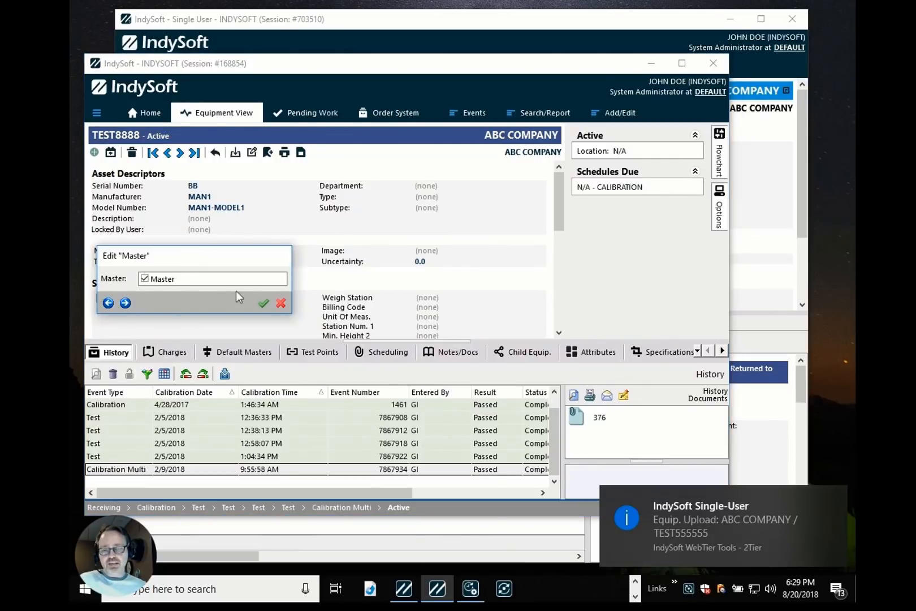
left_click(264, 303)
left_click(420, 261)
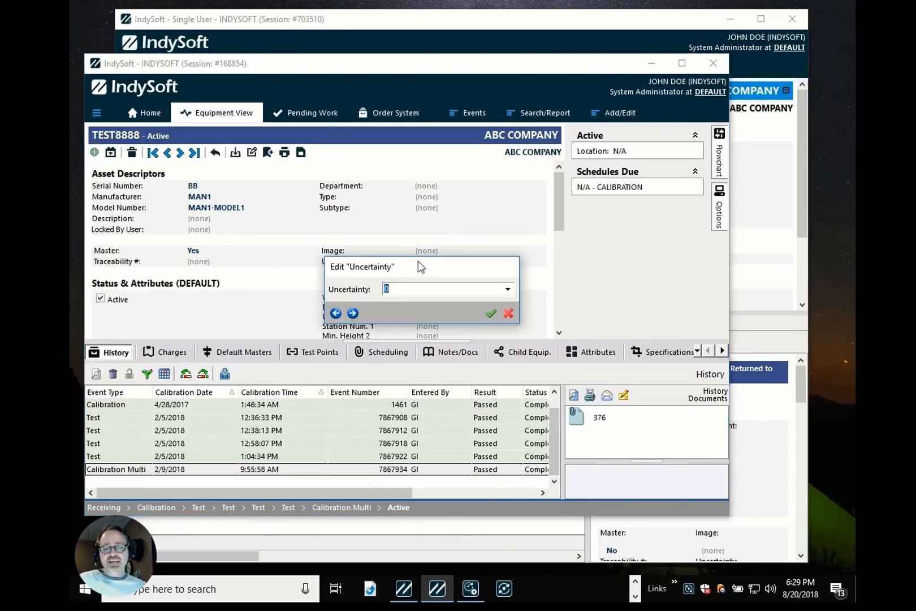
type("123")
key("Return")
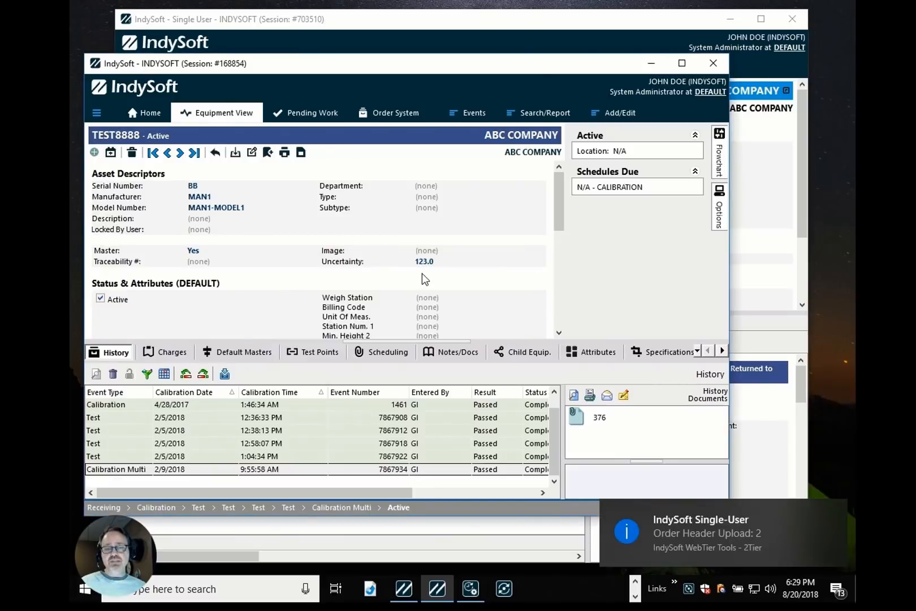
Open the Template Editor, set template ABC123-TEMPLATE1D's serial number to 665444, and close the editor.
left_click(143, 116)
scroll(651, 333, "down", 1)
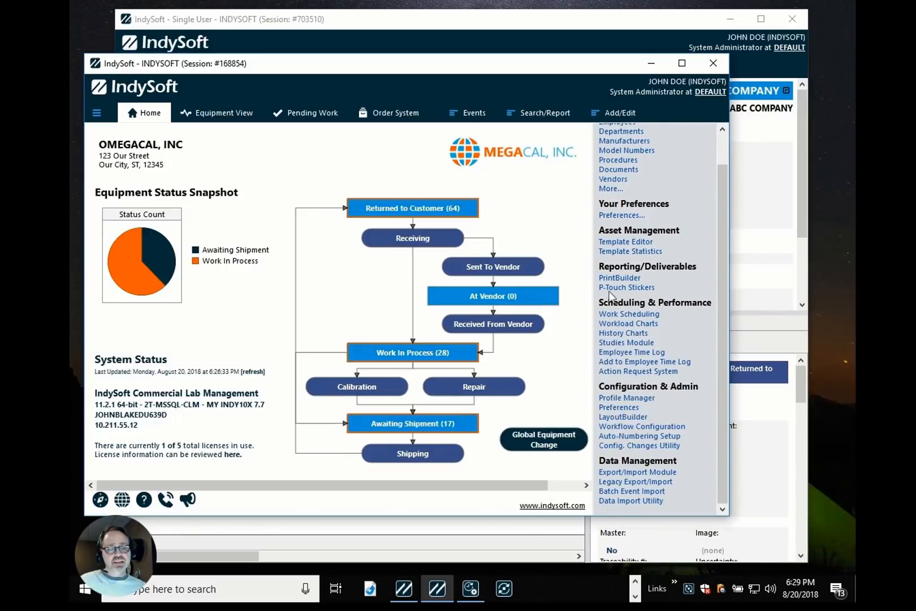
left_click(614, 245)
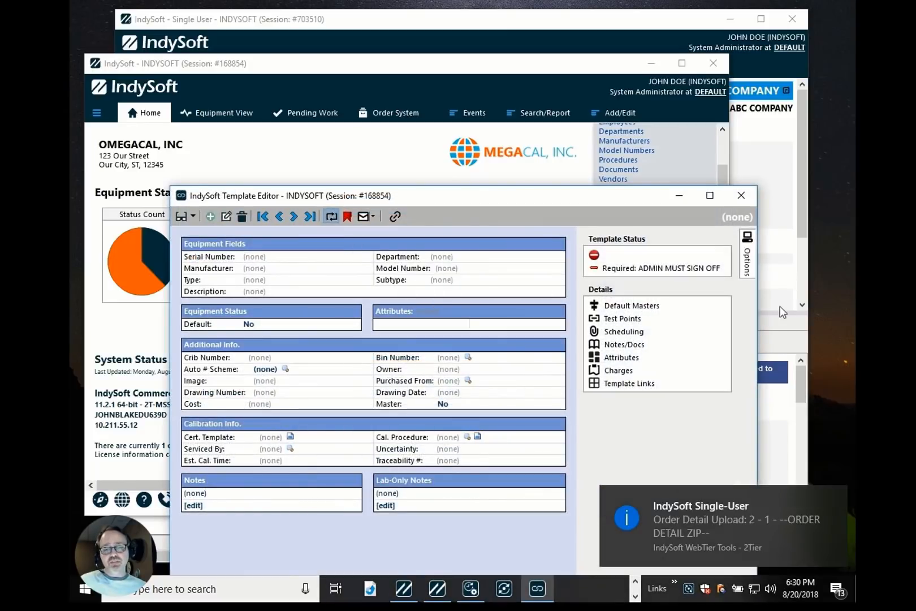
left_click(262, 215)
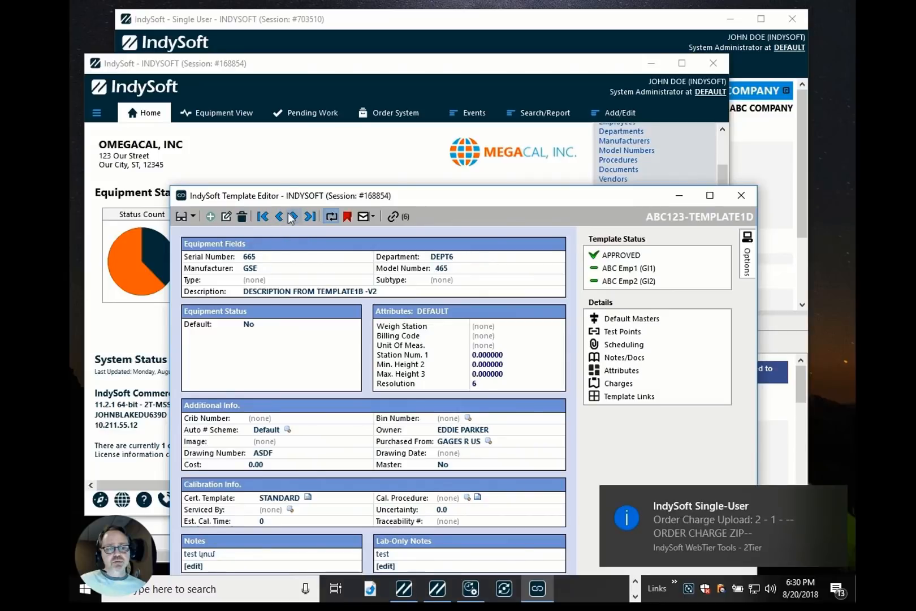
left_click(249, 258)
left_click(268, 283)
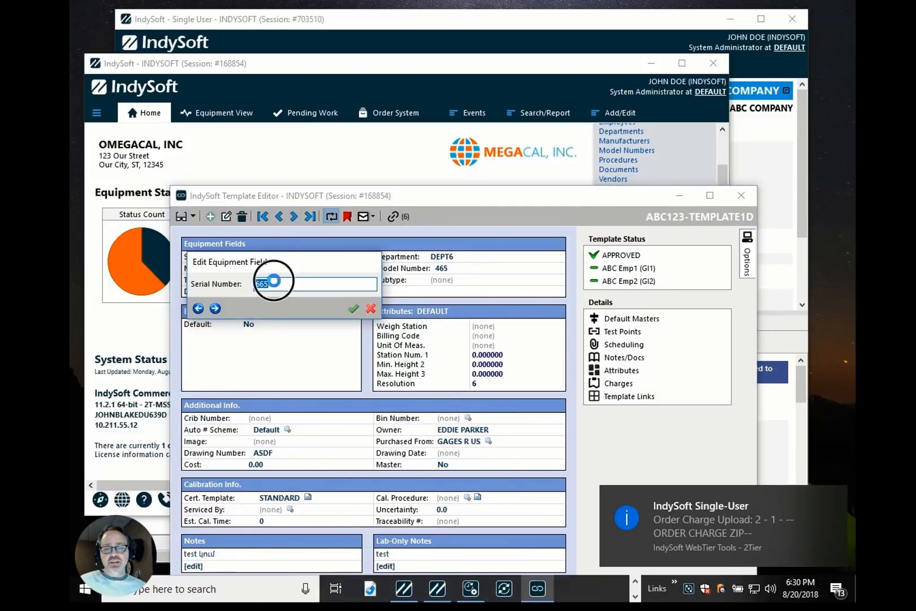
type("444")
left_click(353, 308)
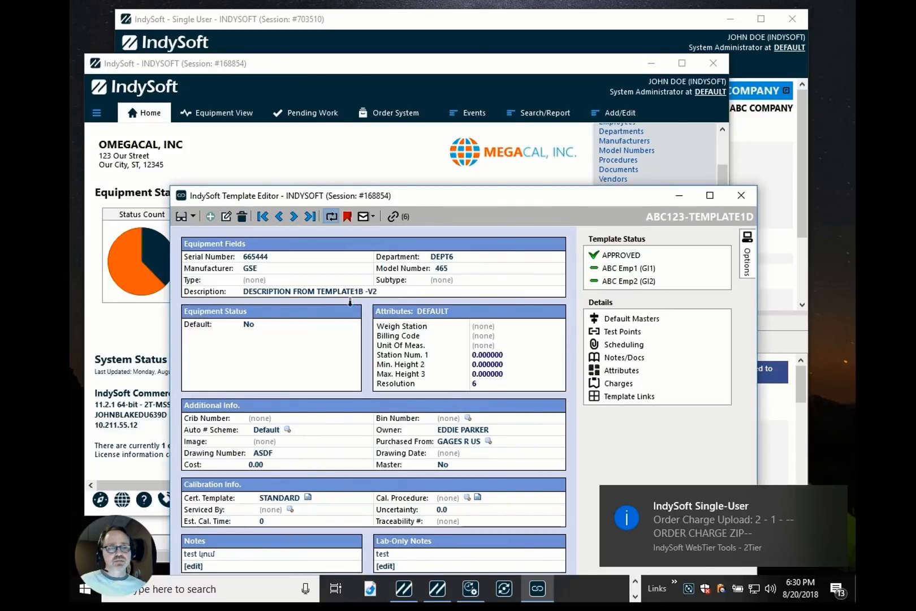
left_click(740, 198)
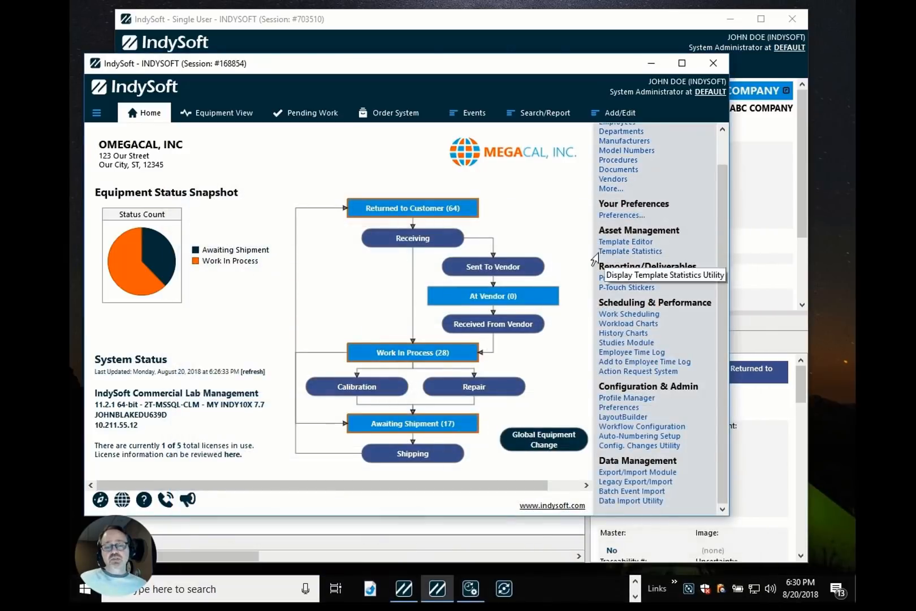
Switch to the Secure Server, review the pending syncs in its Sync Log, and run the sync to import them.
key("alt+Tab")
key("alt+Tab")
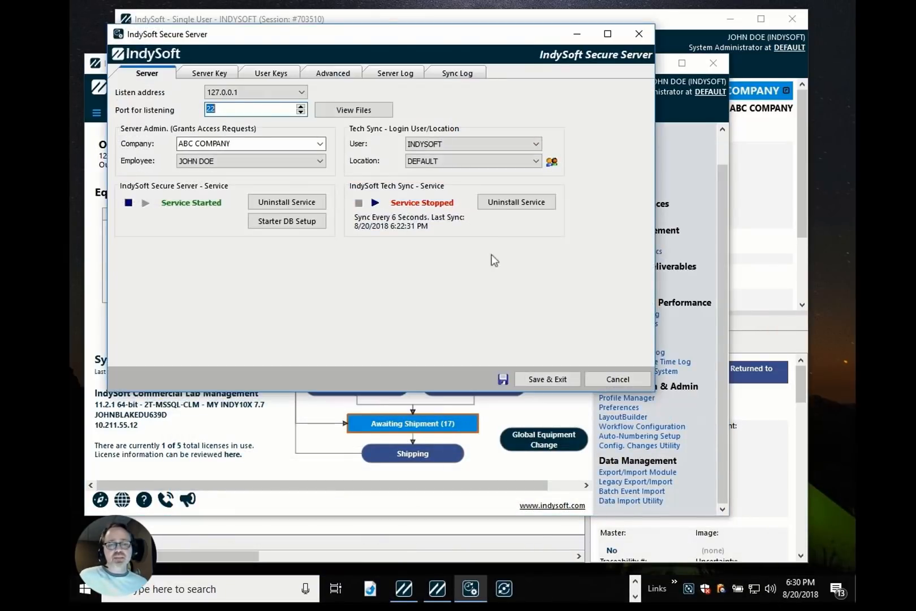
left_click(457, 72)
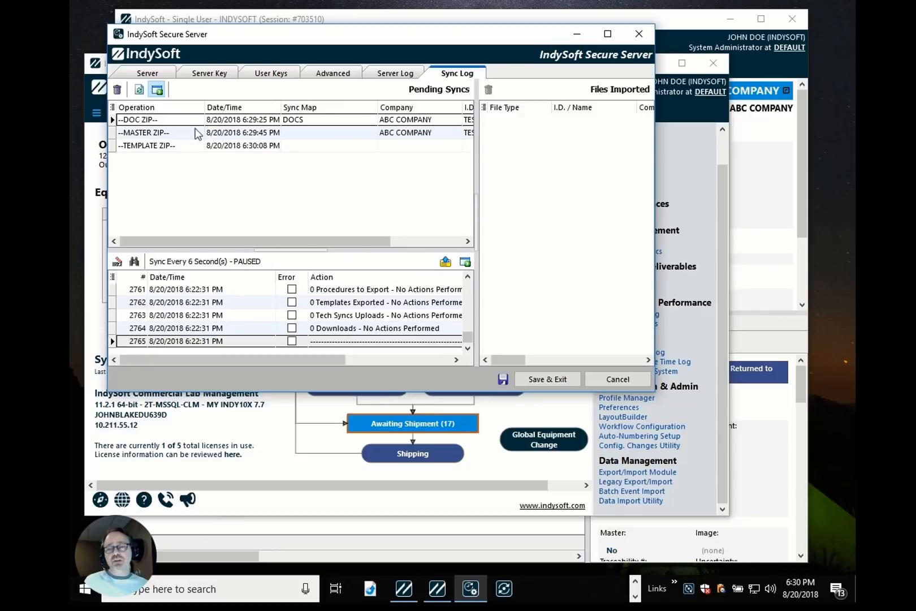
left_click(163, 121)
left_click(165, 134)
left_click(164, 147)
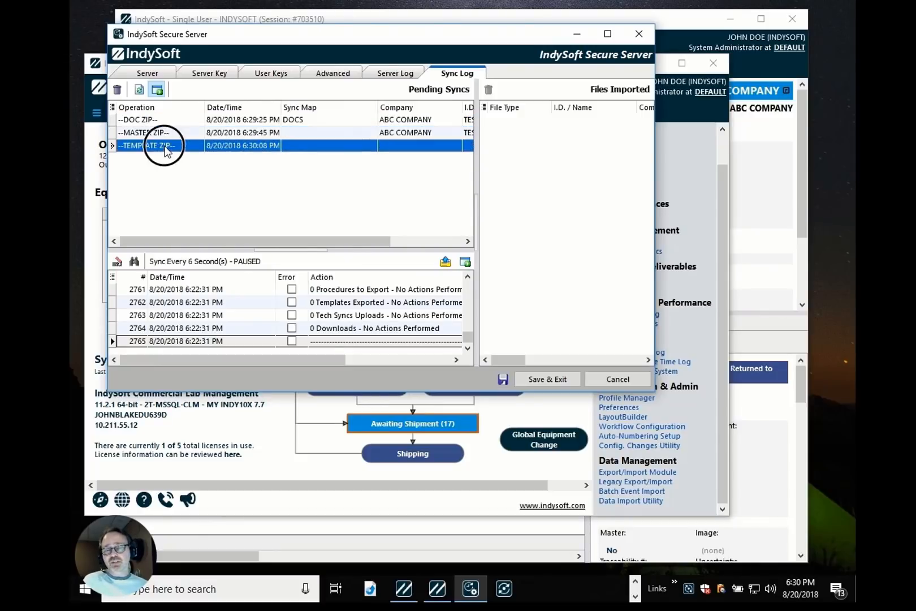
left_click(165, 133)
left_click(166, 121)
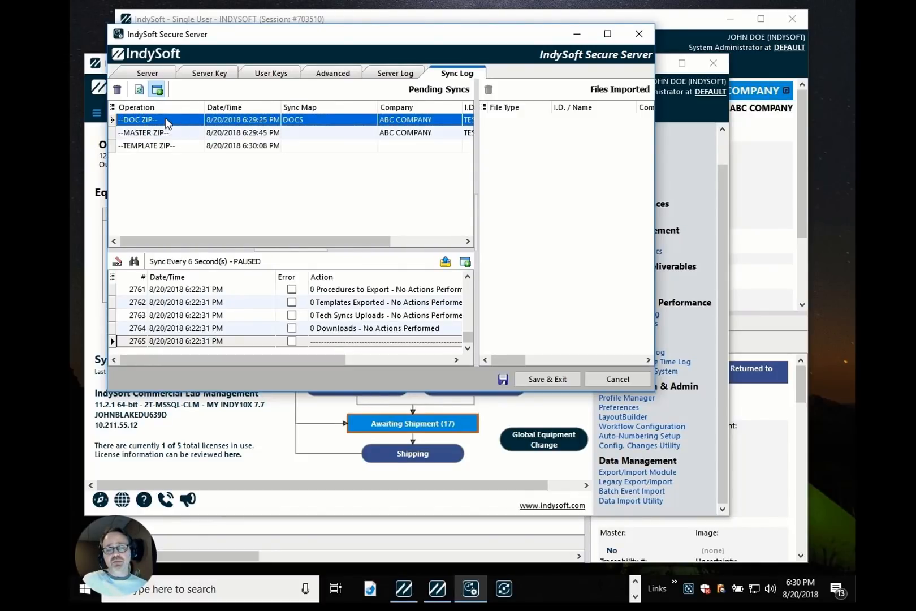
left_click(445, 262)
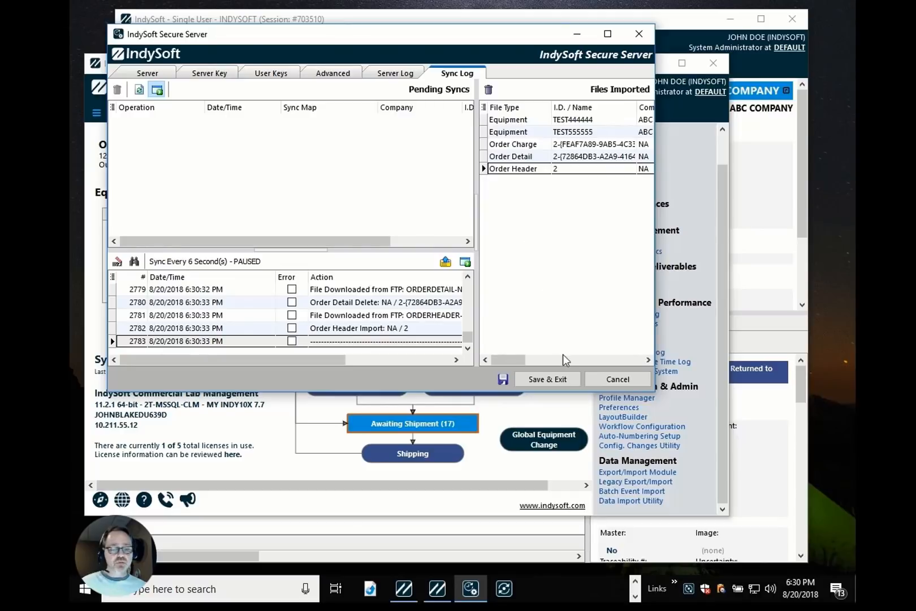
left_click(560, 200)
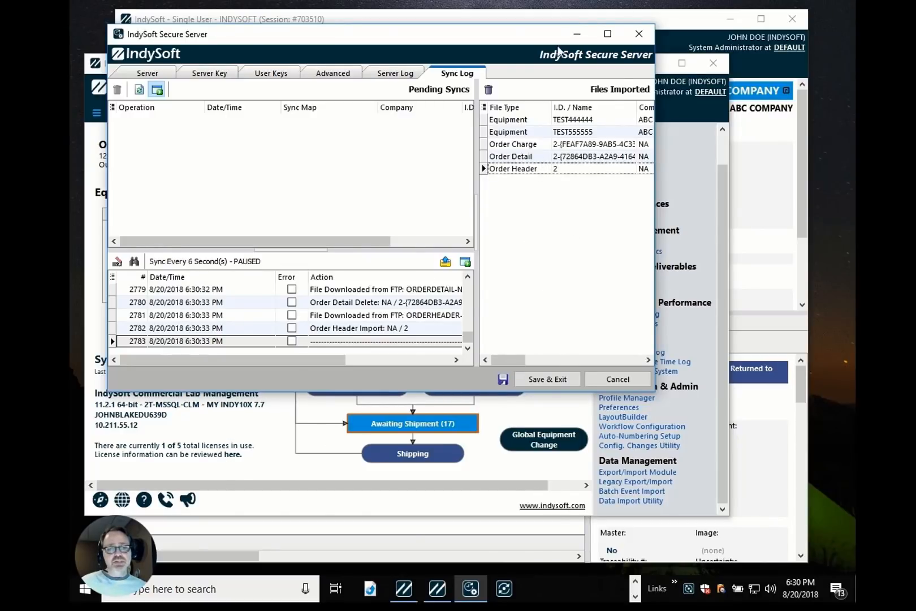
Switch to the INDYSOFT session, open Equipment View and look up equipment TEST444444 by I.D.
key("alt+Tab")
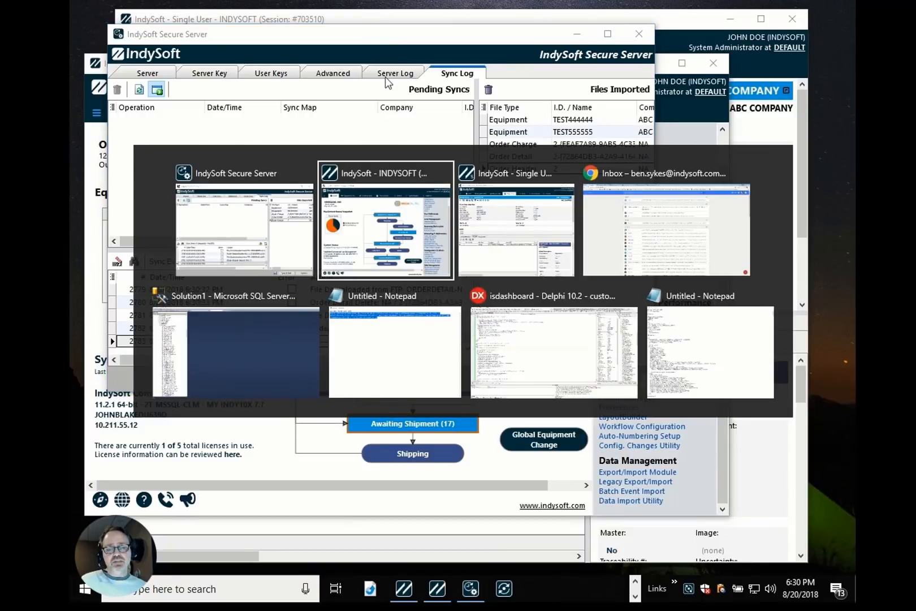
key("alt+Tab")
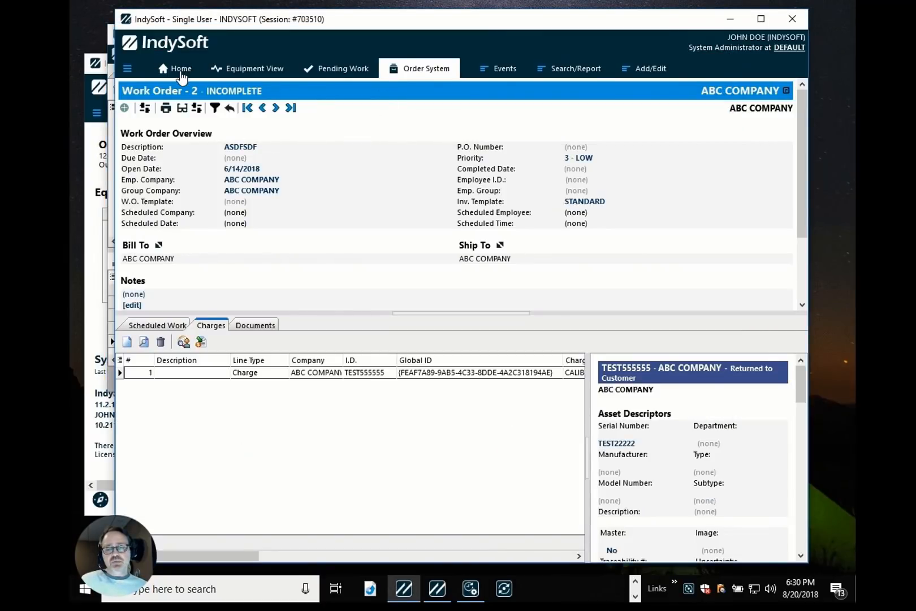
key("alt+Tab")
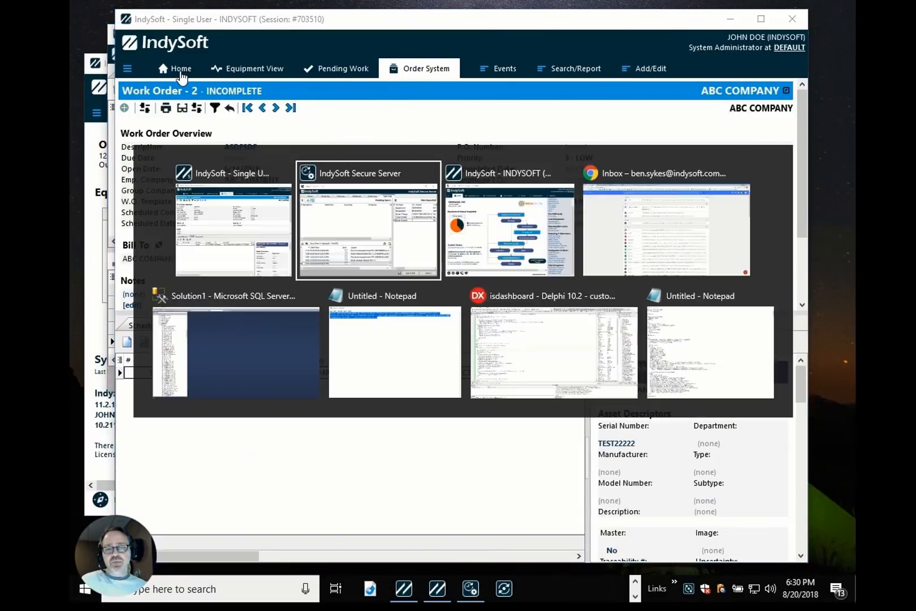
key("alt+Tab")
left_click(211, 115)
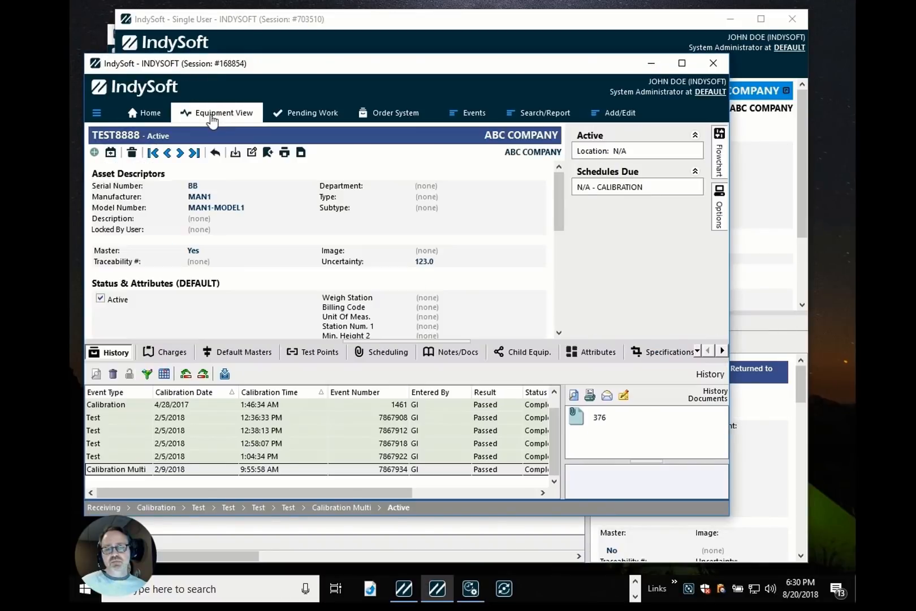
left_click(127, 136)
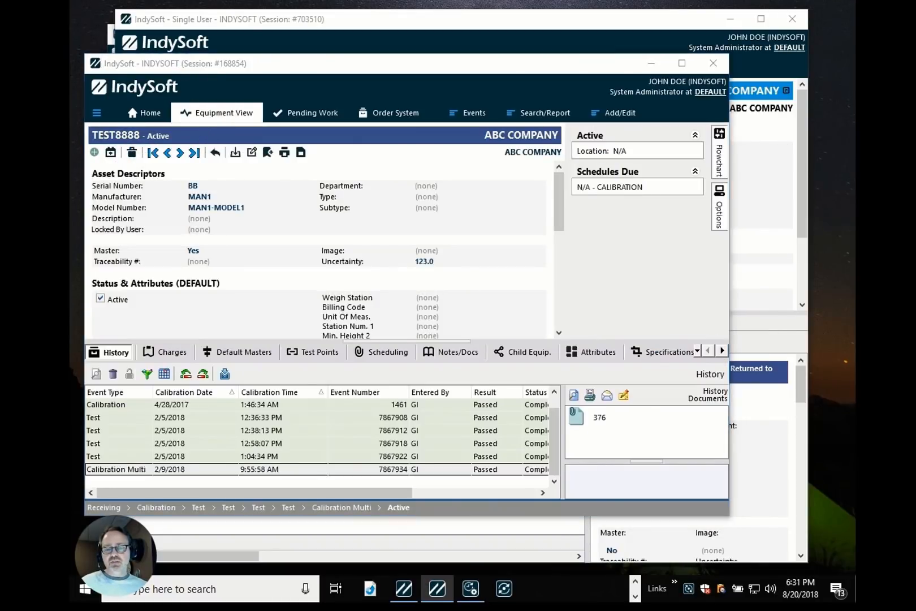
type("TEST44")
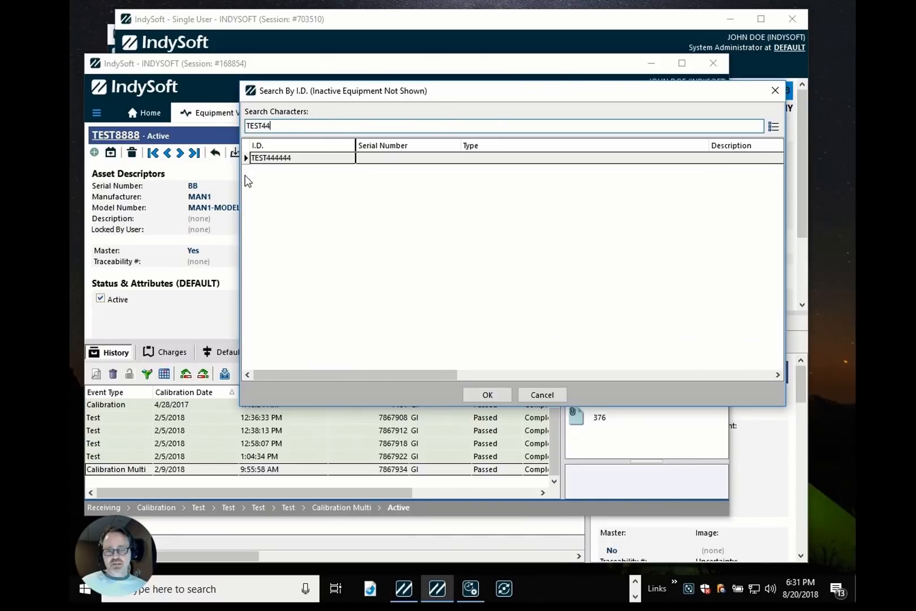
key("Return")
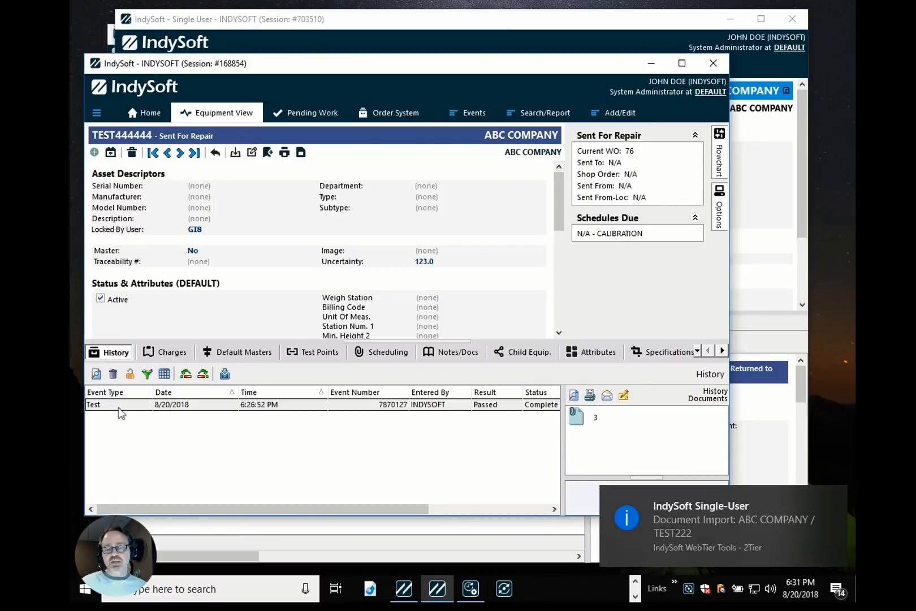
Step through the following equipment records to inspect TEST55555 and TEST555555.
left_click(119, 407)
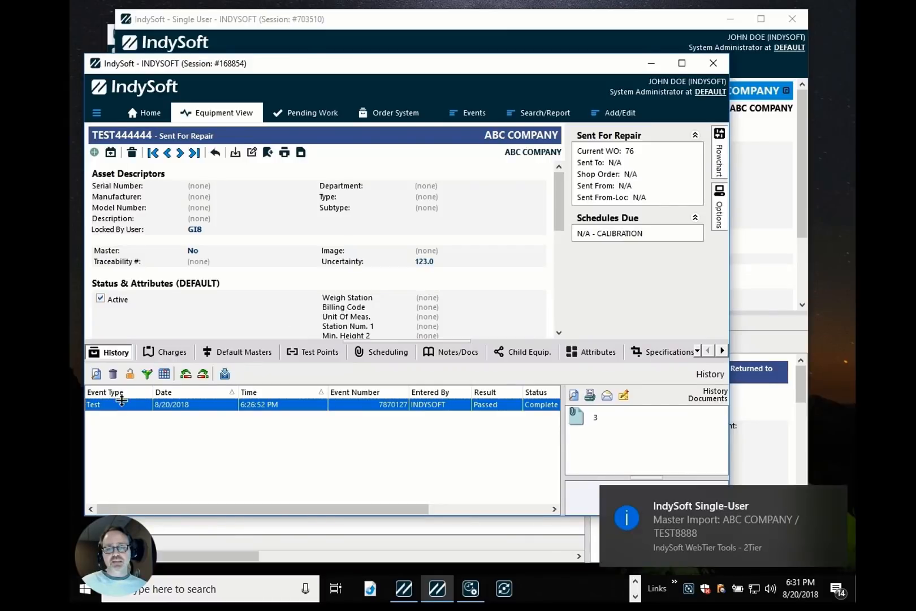
left_click(178, 153)
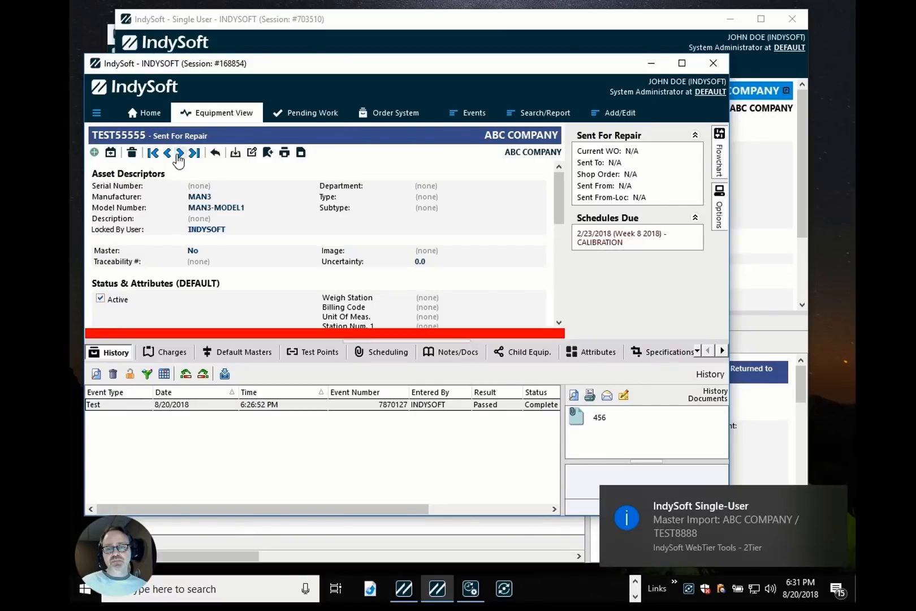
left_click(179, 154)
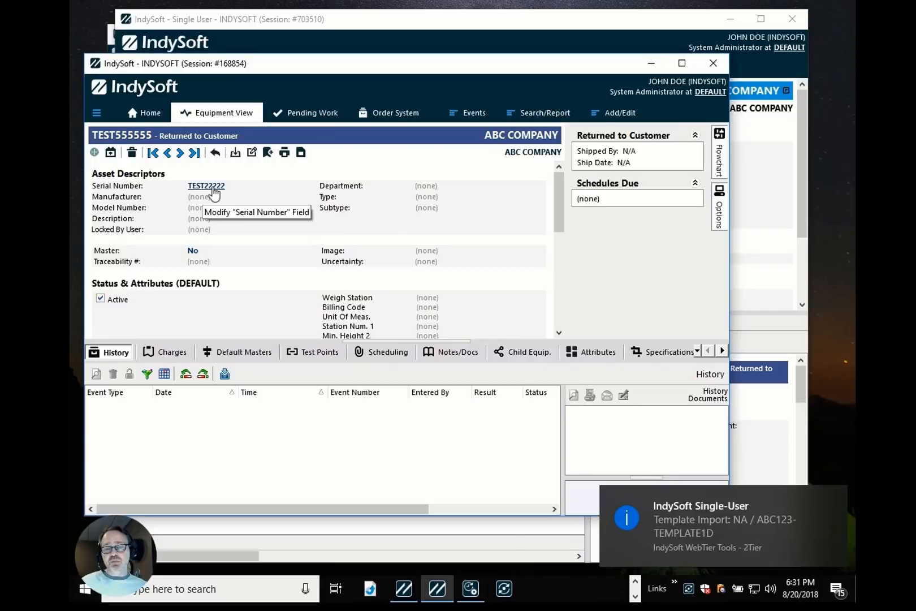
Review work order 2's scheduled work and charges in the Order System.
left_click(366, 112)
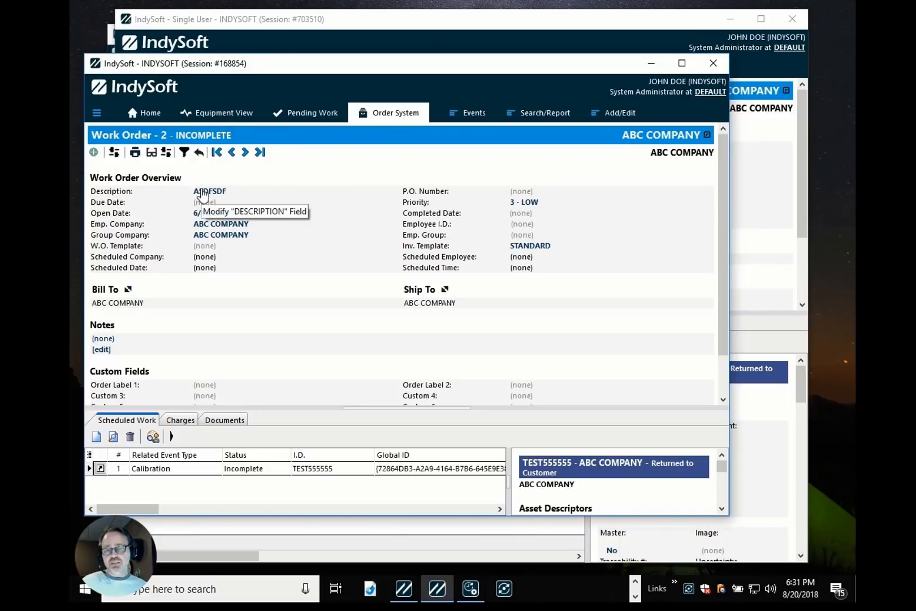
left_click(148, 469)
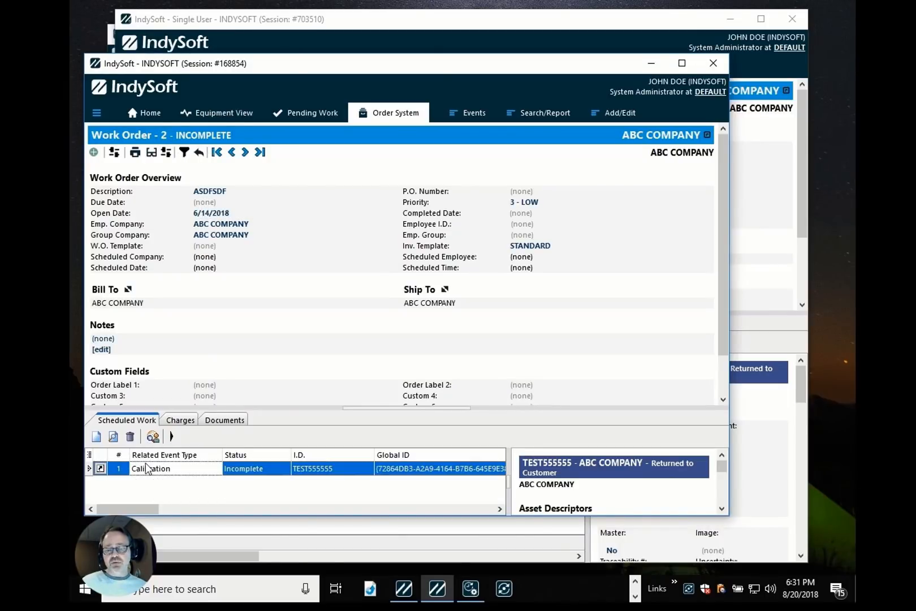
left_click(173, 420)
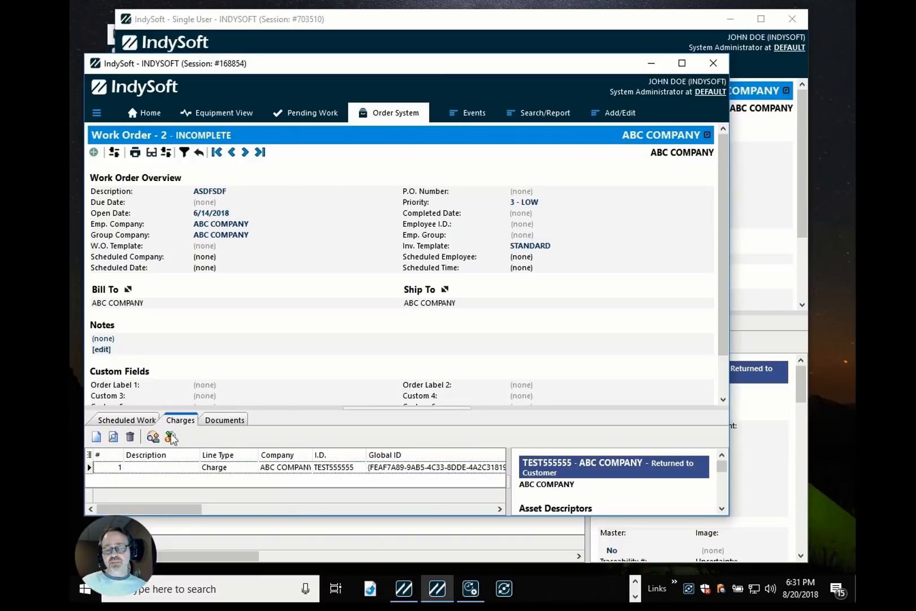
left_click(181, 468)
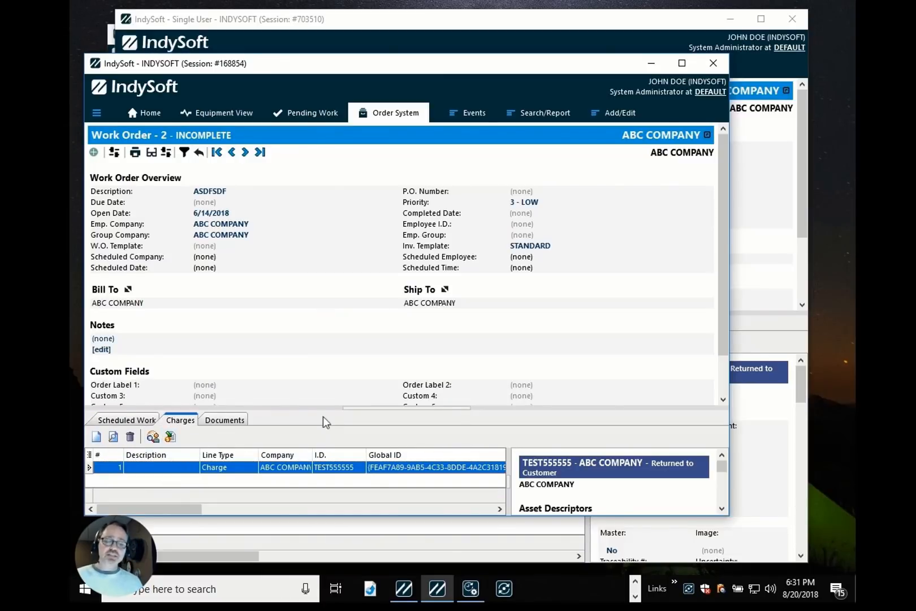
In the Single User session, open document TEST222 to check its description, close the documents list and return Home.
left_click(301, 22)
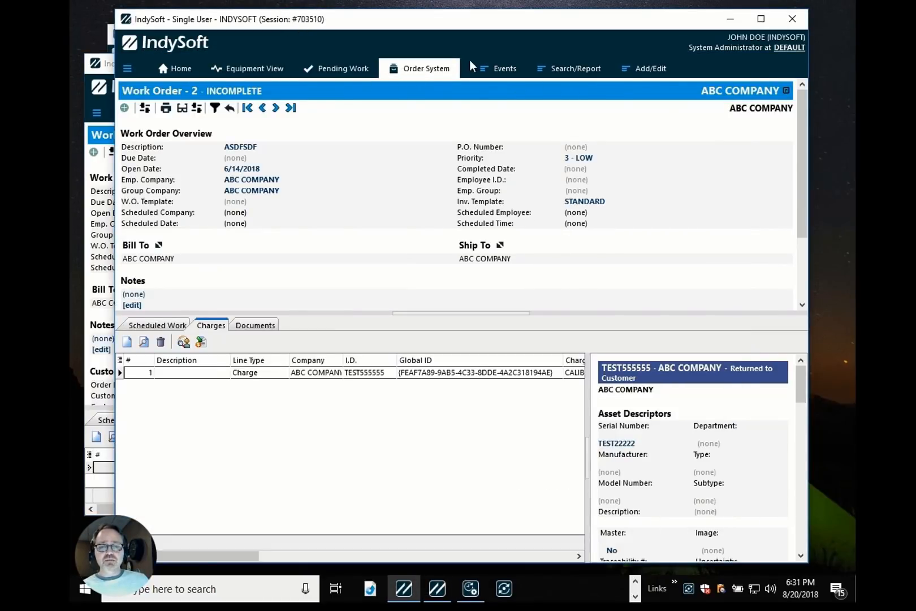
left_click(634, 65)
mouse_move(650, 117)
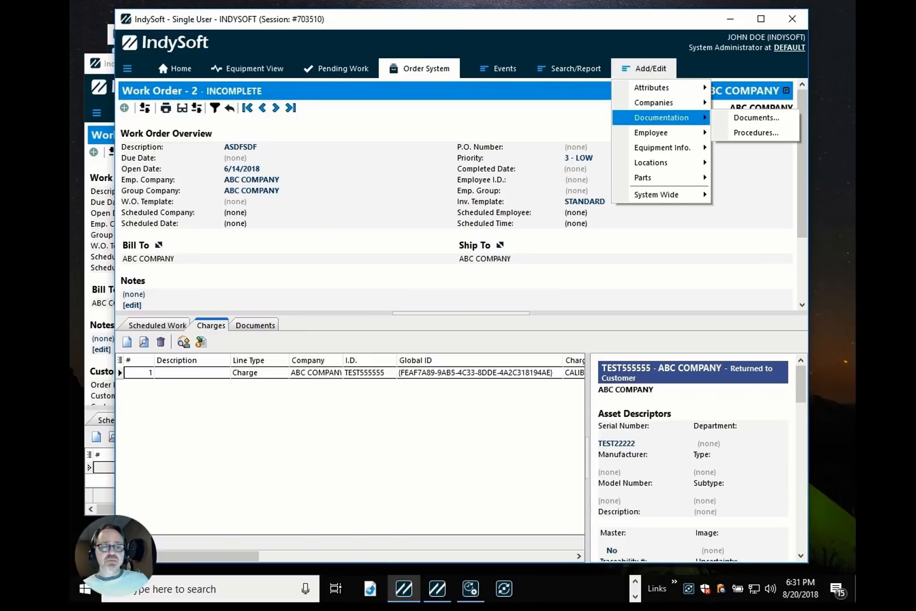
left_click(752, 119)
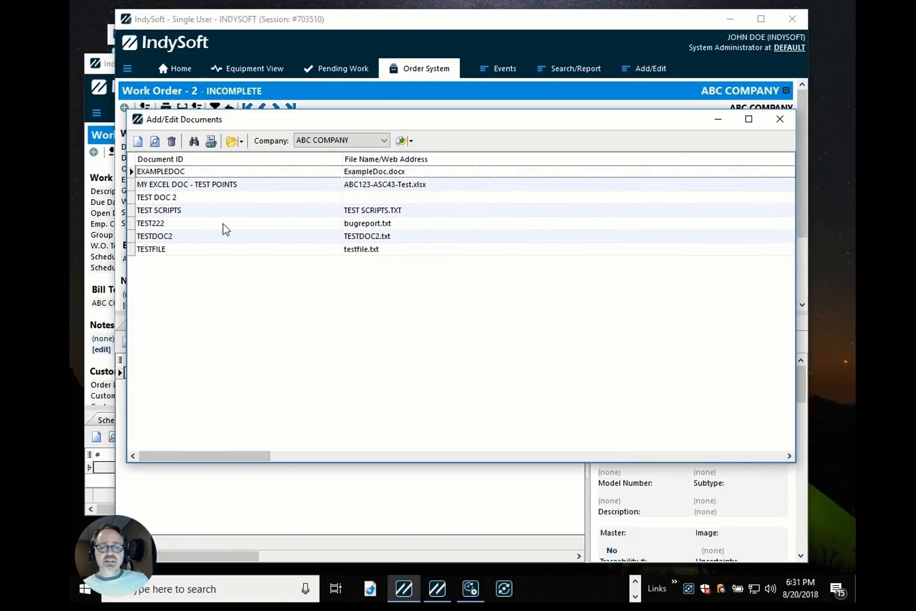
left_click(224, 226)
double_click(224, 226)
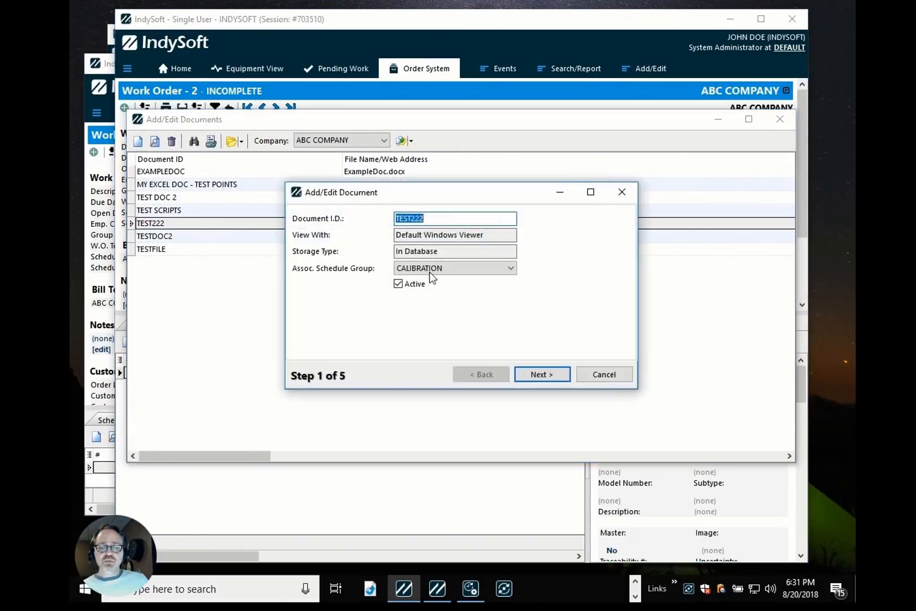
left_click(539, 373)
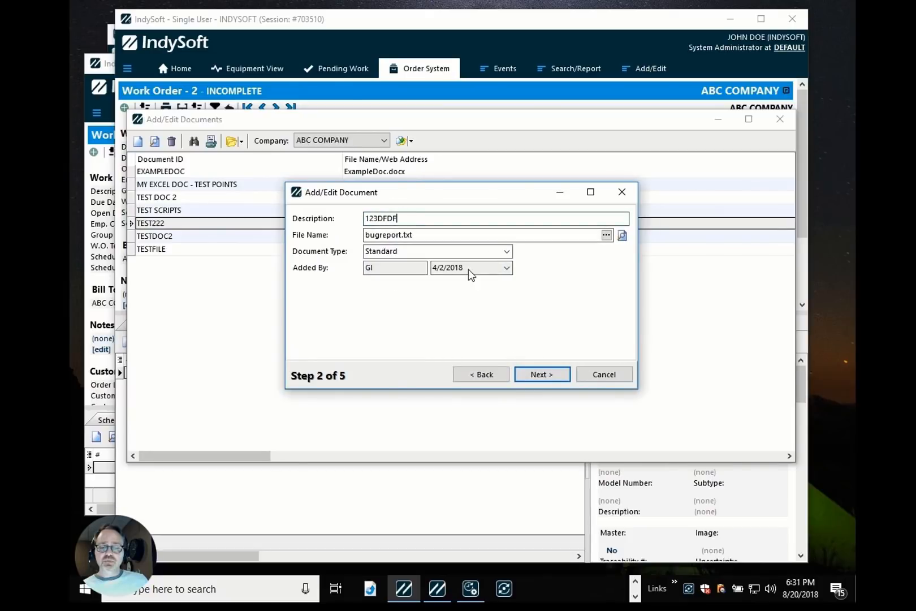
left_click(626, 379)
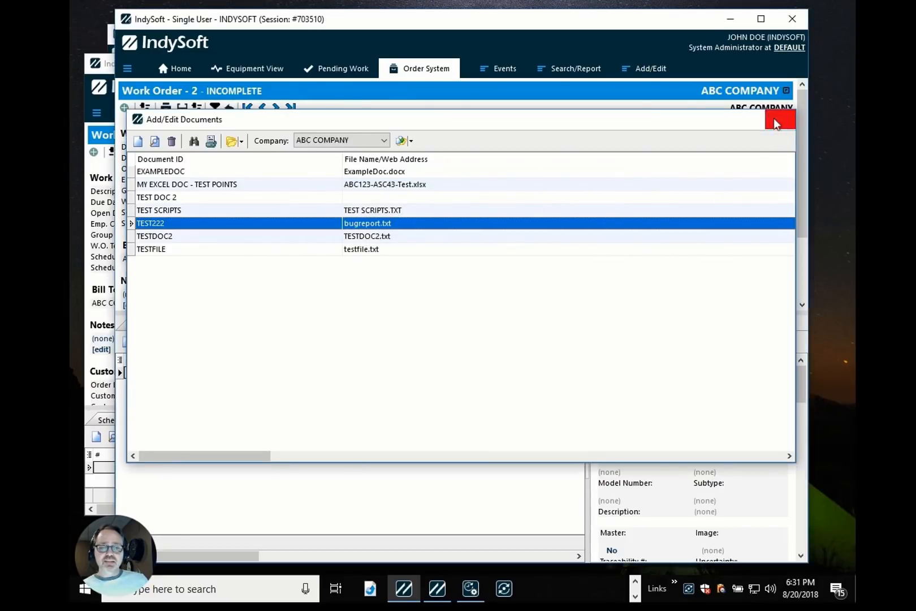
left_click(779, 119)
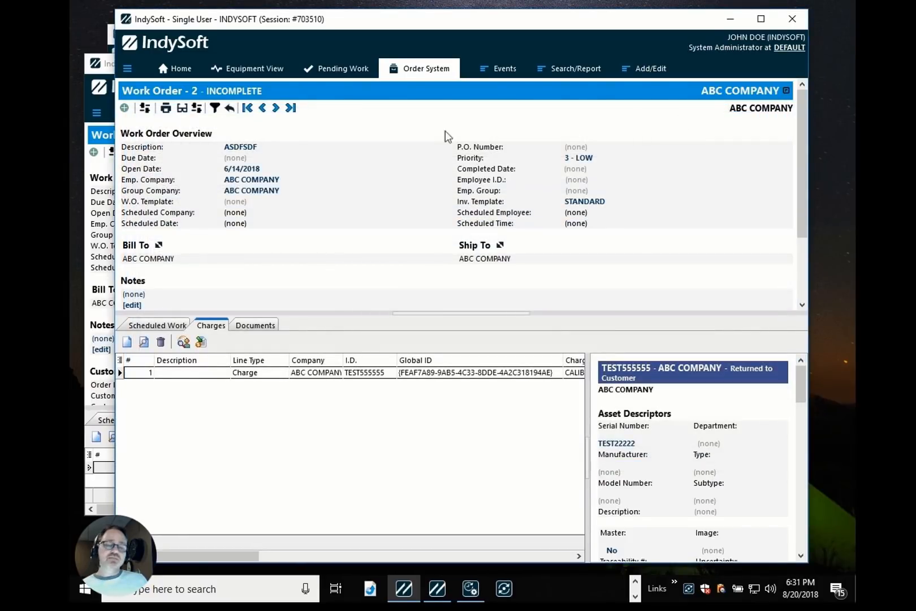
left_click(182, 70)
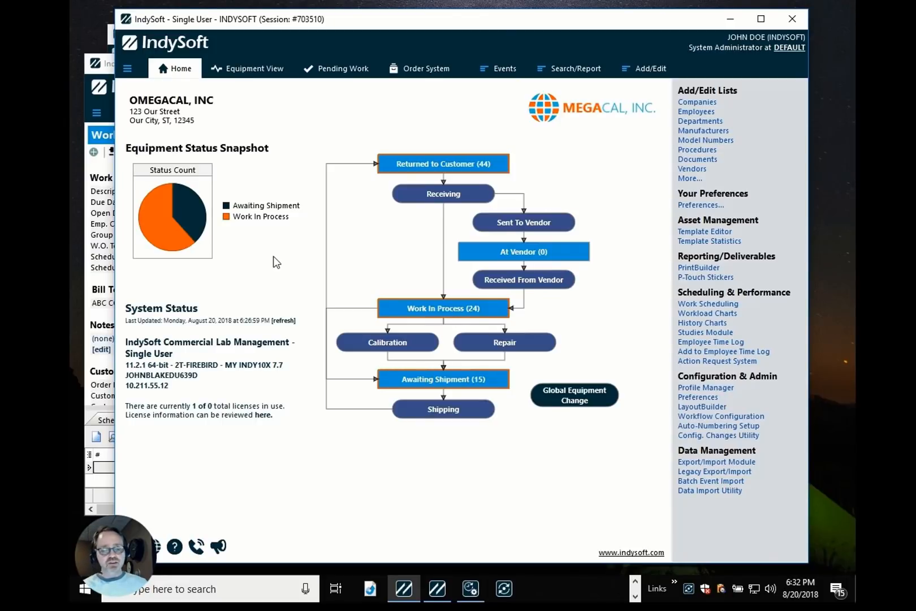
left_click(504, 589)
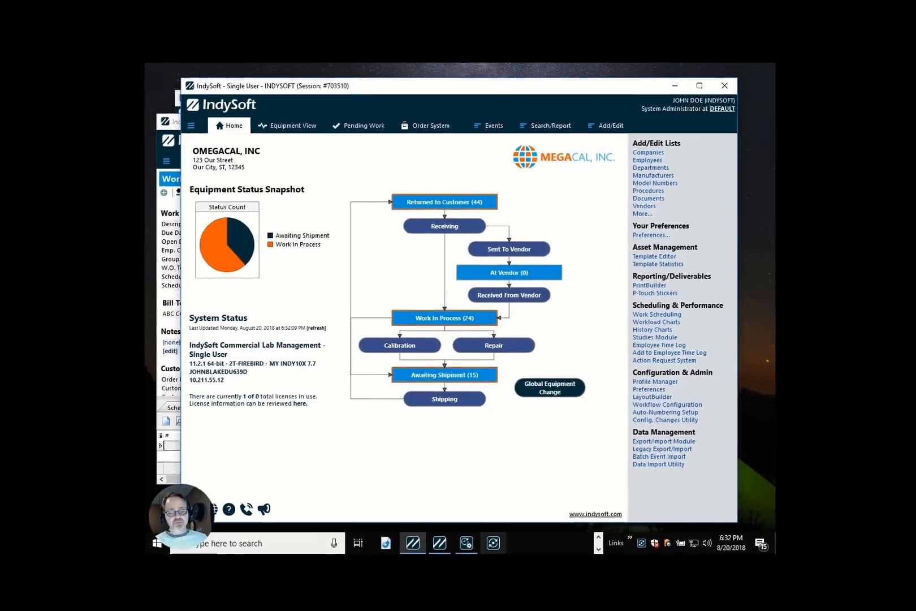
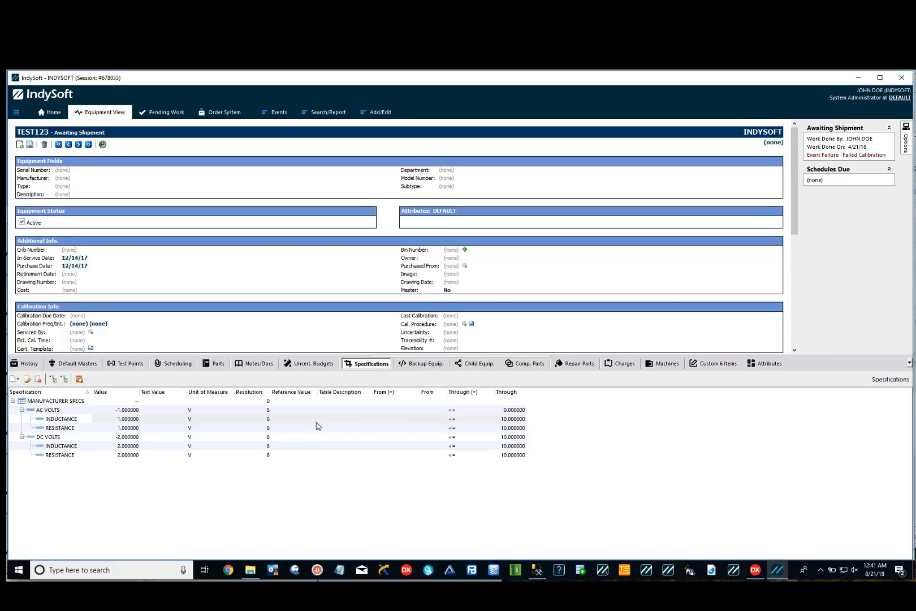
Preview the Formula and Lookup add-specification dialogs for TEST123, cancelling each without adding a specification.
left_click(17, 380)
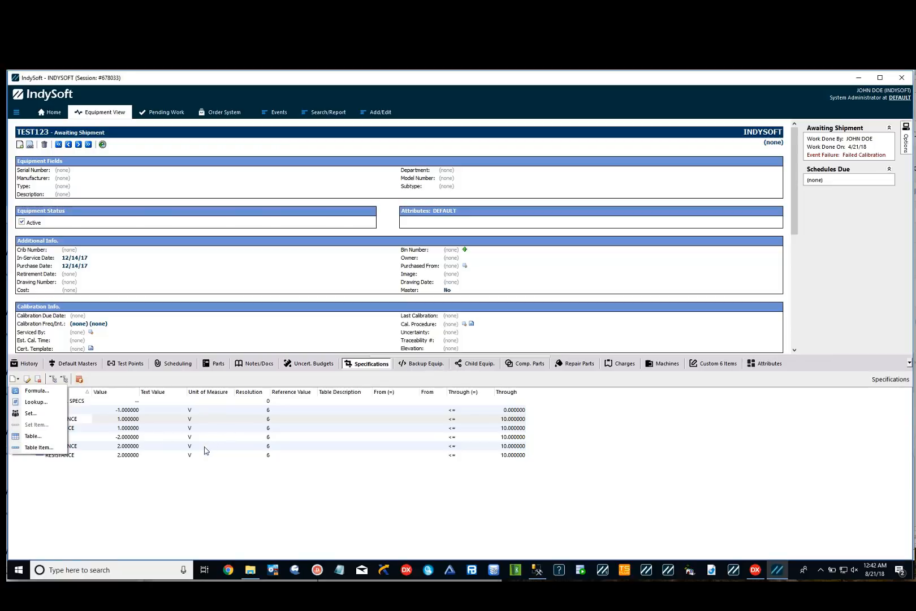
left_click(194, 496)
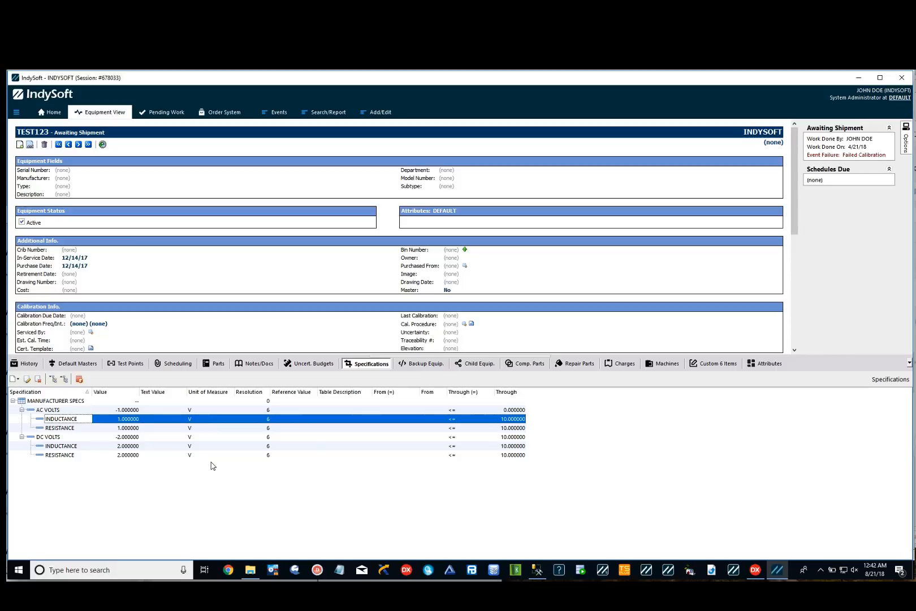
left_click(15, 381)
left_click(33, 390)
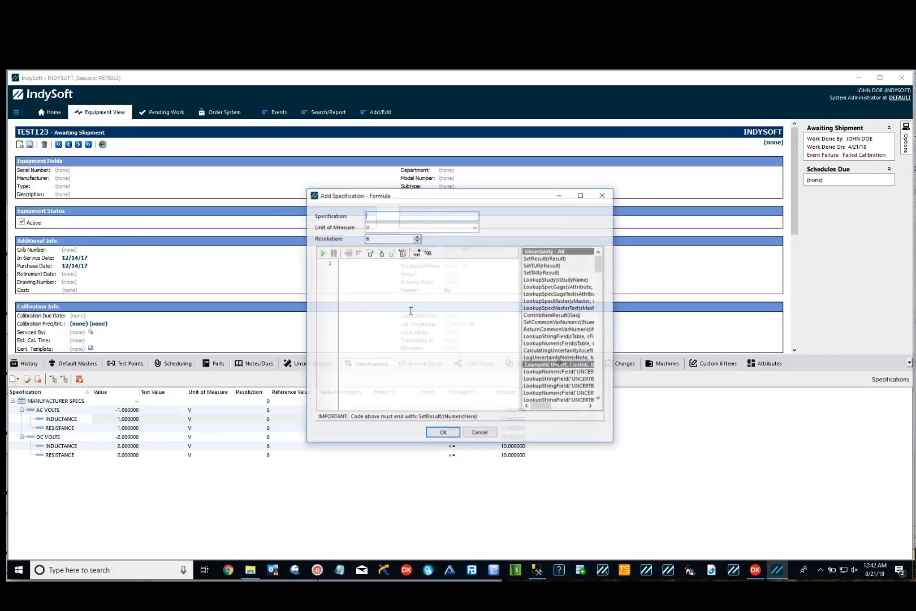
left_click(479, 432)
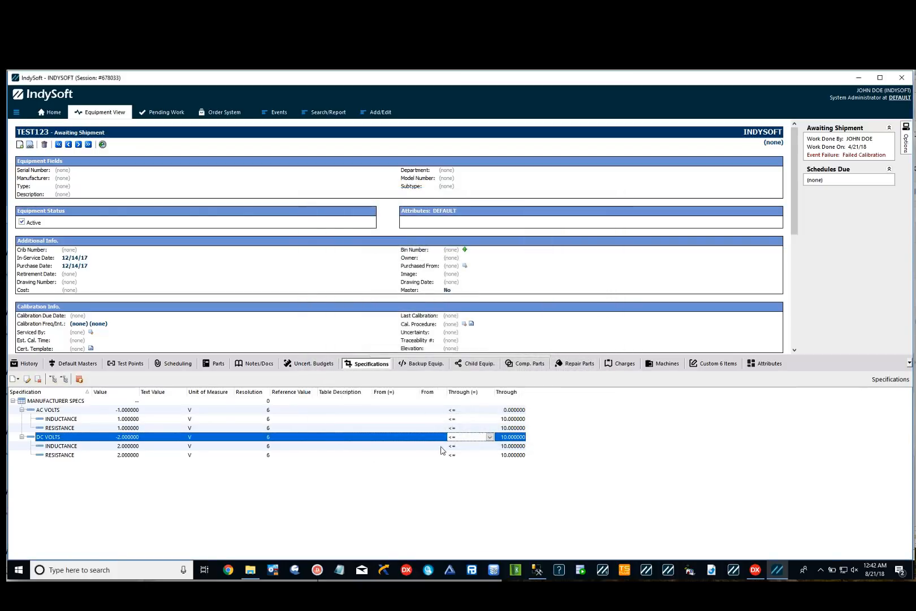
left_click(15, 378)
left_click(33, 402)
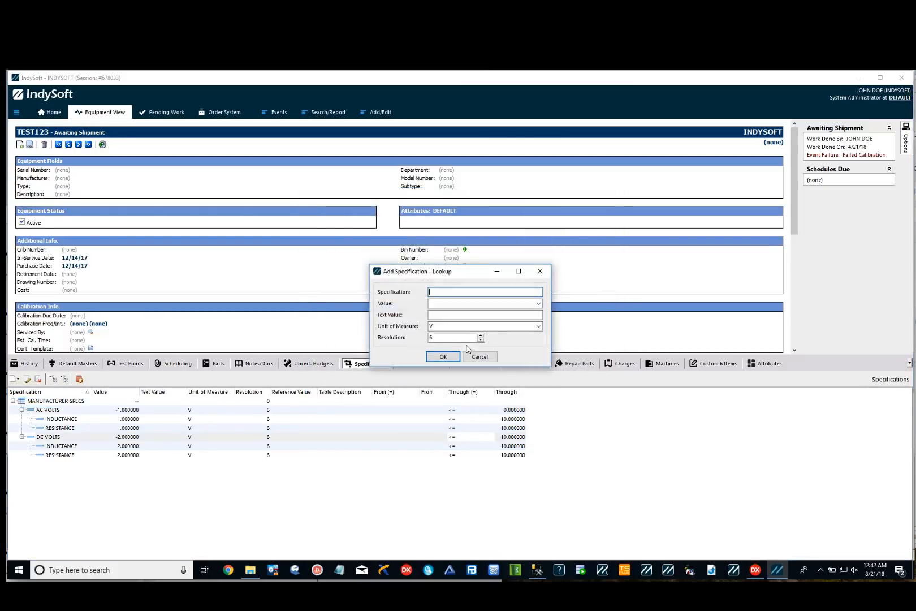
left_click(437, 315)
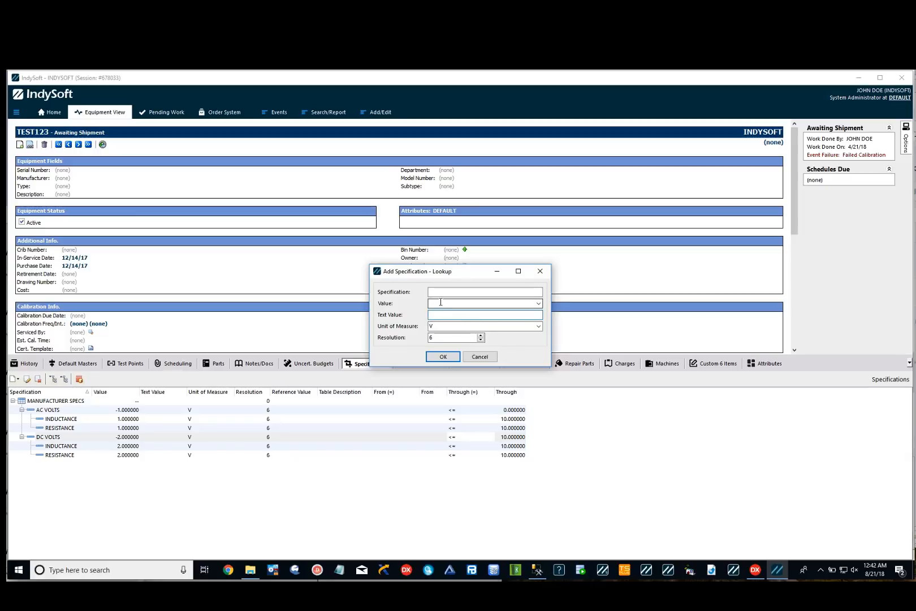
left_click(451, 326)
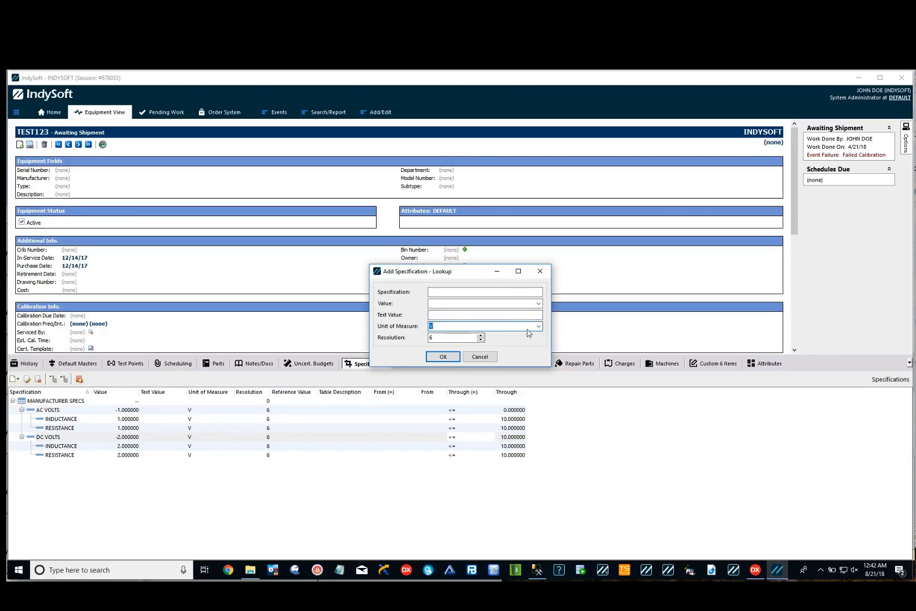
left_click(473, 360)
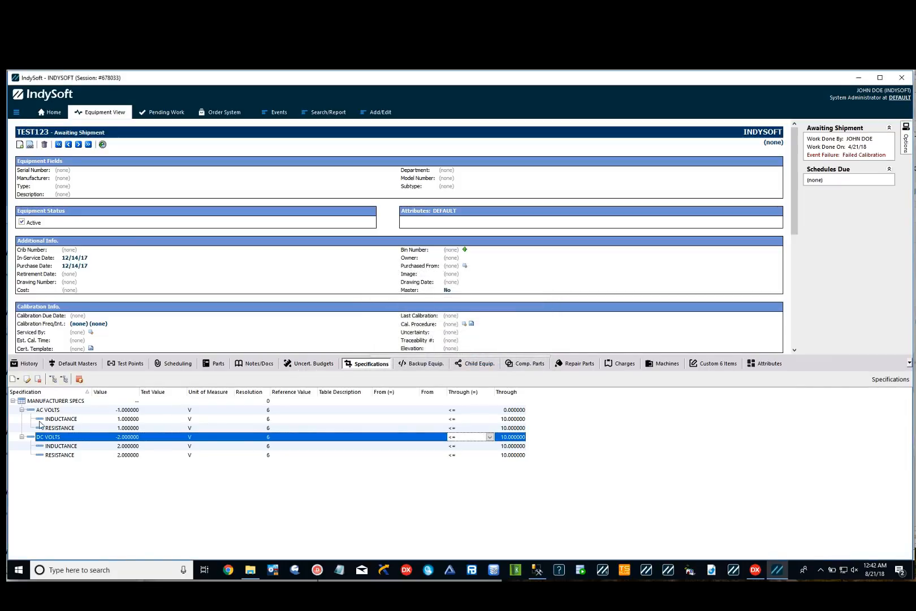
Inspect the existing MANUFACTURER SPECS entries for AC VOLTS and DC VOLTS in the specifications list.
left_click(11, 381)
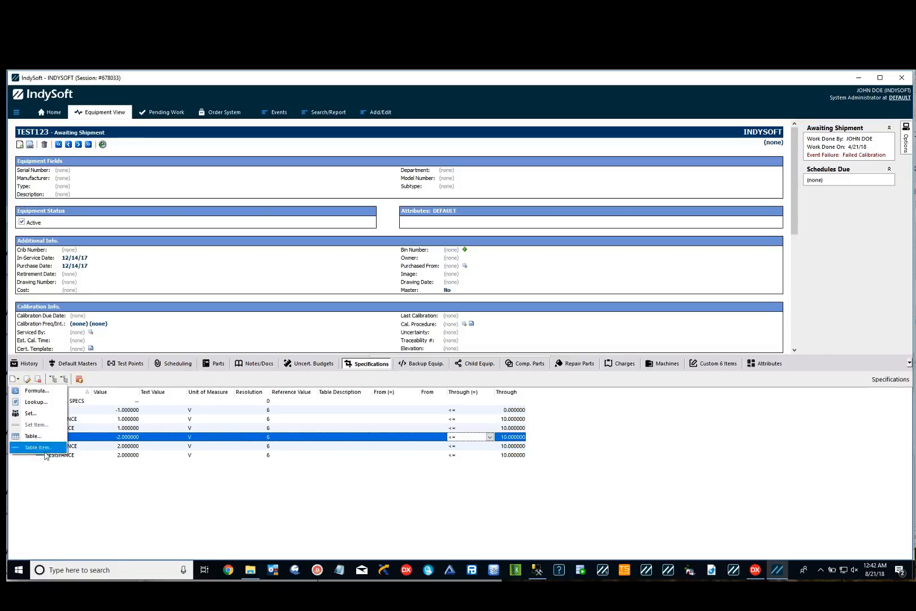
left_click(51, 485)
left_click(47, 410)
left_click(46, 404)
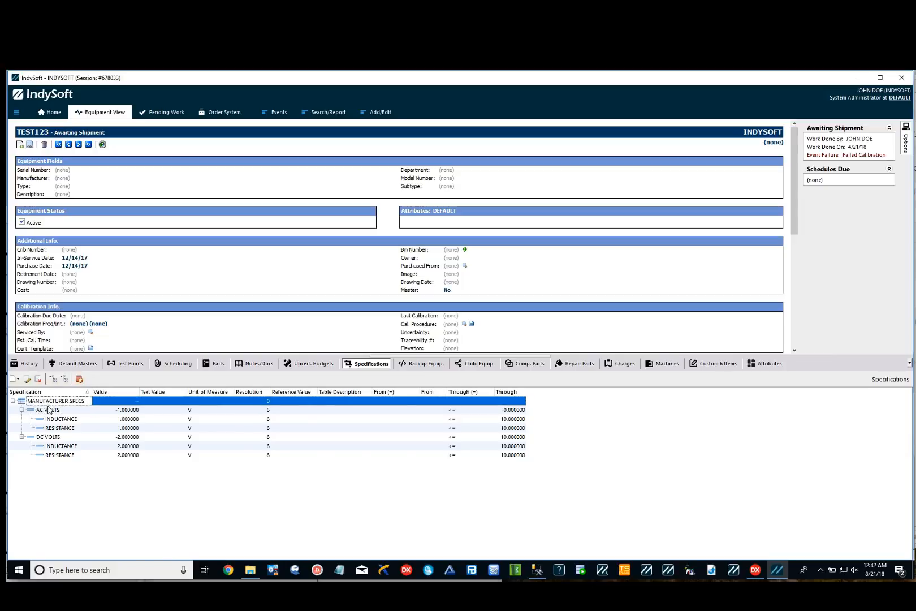
left_click(48, 412)
left_click(59, 418)
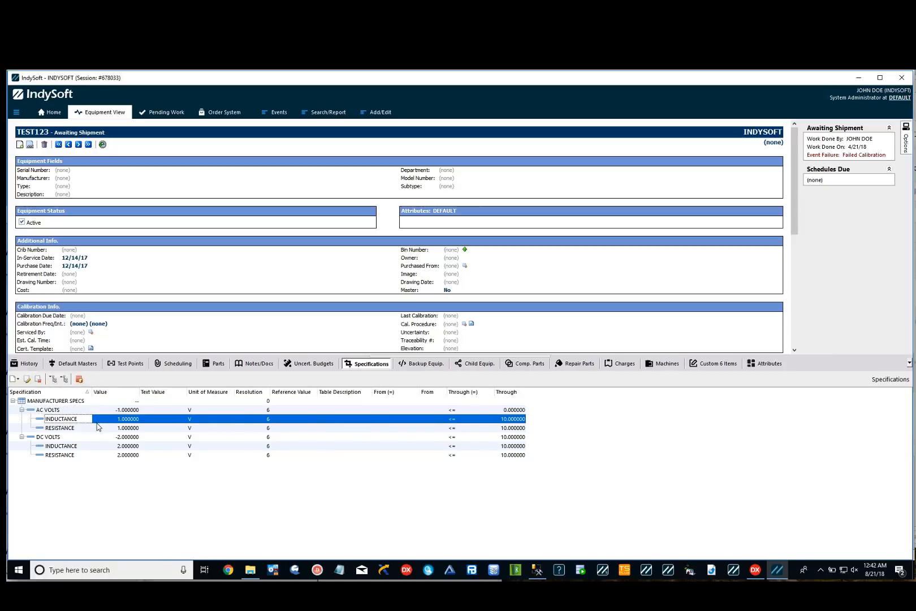
left_click(60, 409)
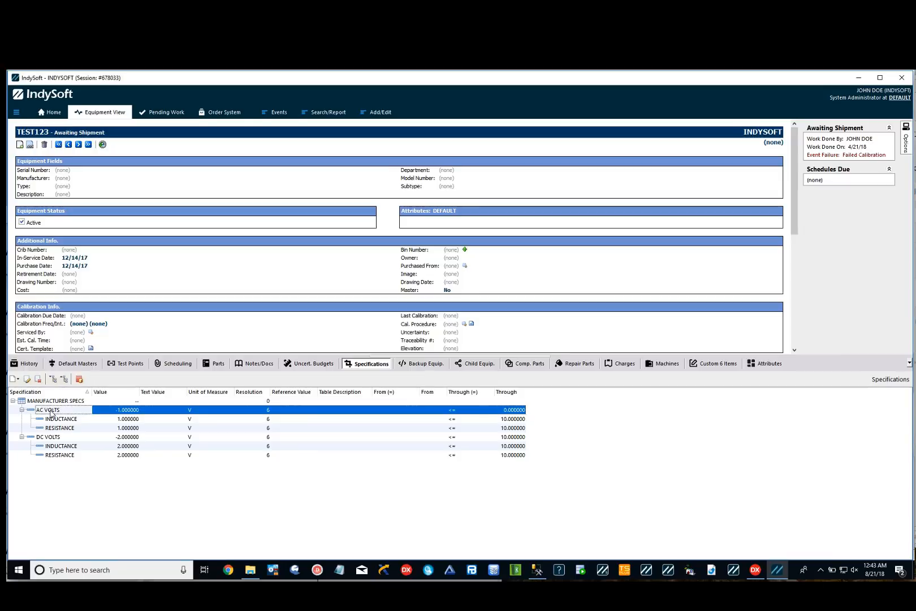
left_click(75, 447)
left_click(58, 457)
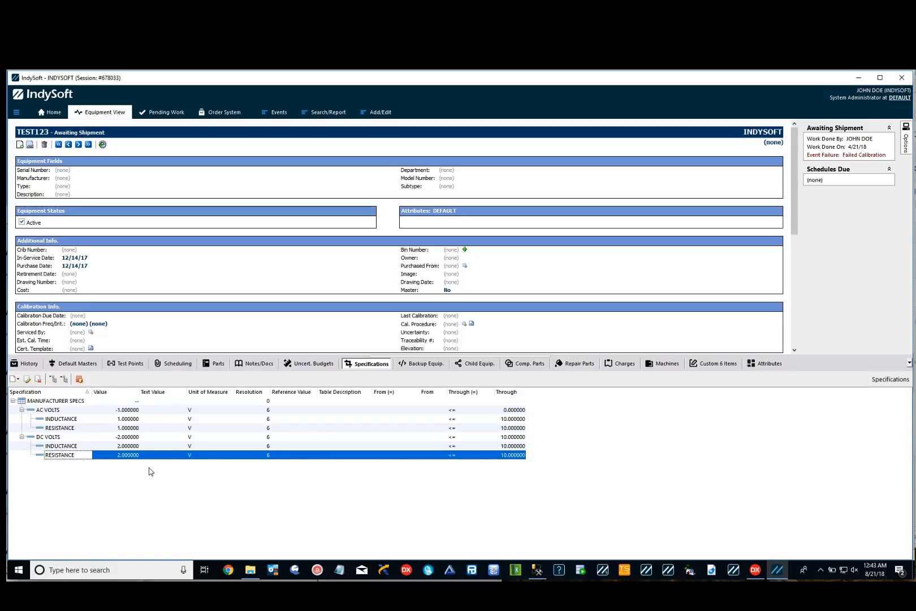
Add a Set specification SN in inches with description "Gage Block <#> - <VAL>", 5 items, start 1, end 6.
left_click(13, 380)
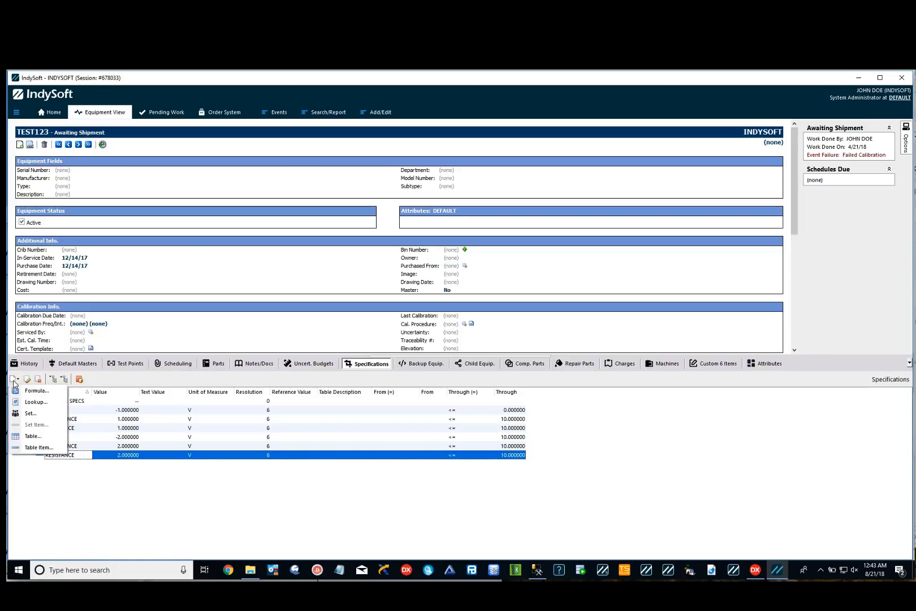
left_click(31, 414)
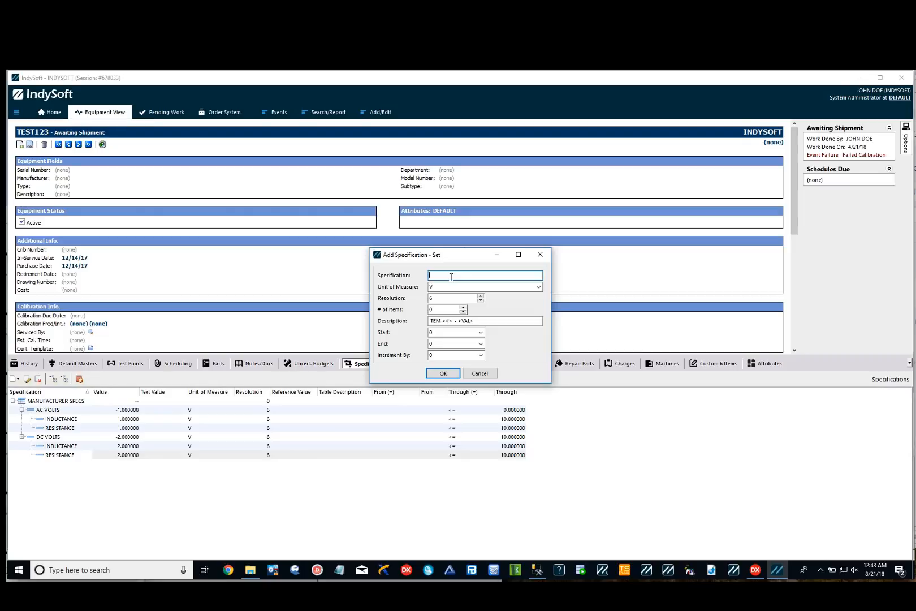
type("SN")
key("Tab")
type("in")
key("Tab")
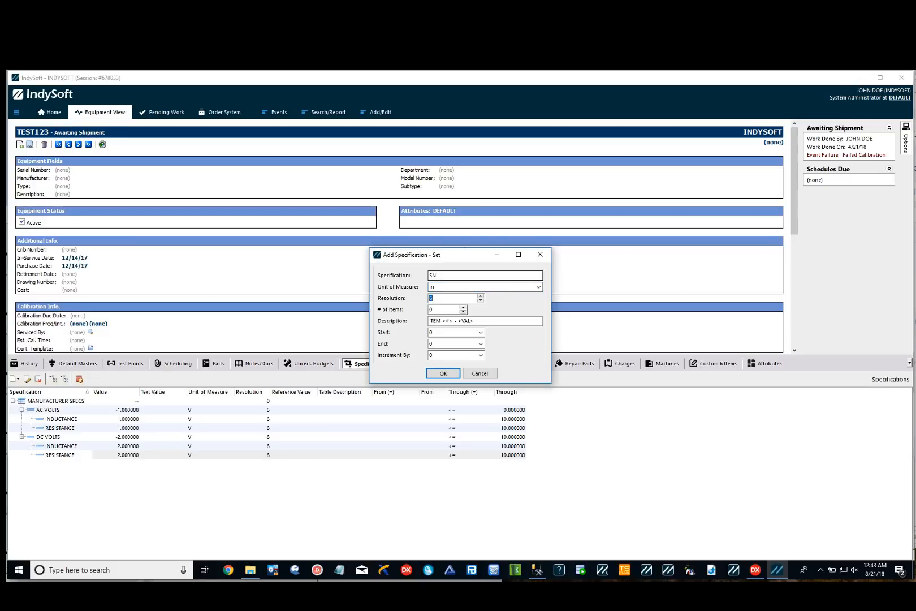
key("Tab")
key("Tab")
key("Left")
type("Gage Block")
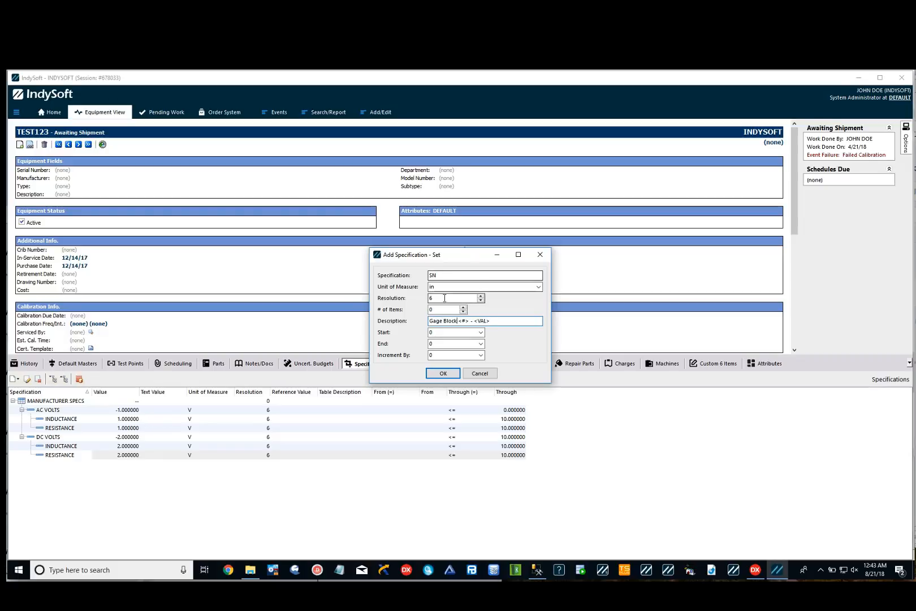
key("Tab")
type("1")
key("Tab")
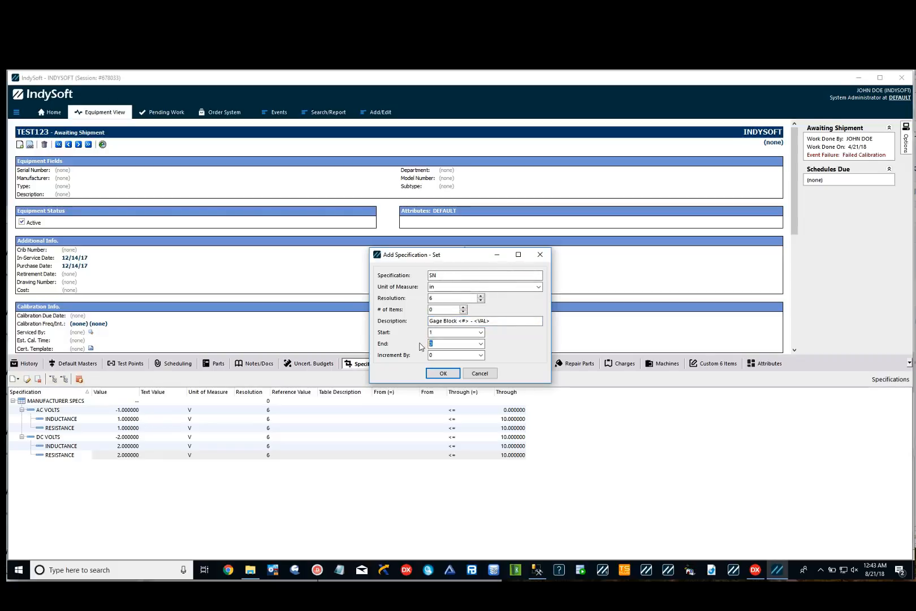
left_click(464, 307)
left_click(464, 307)
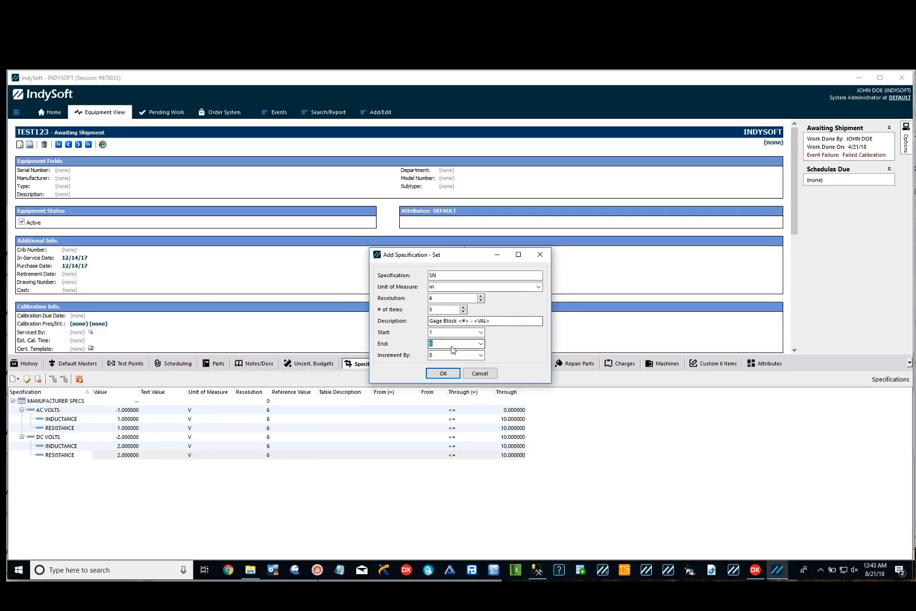
type("6")
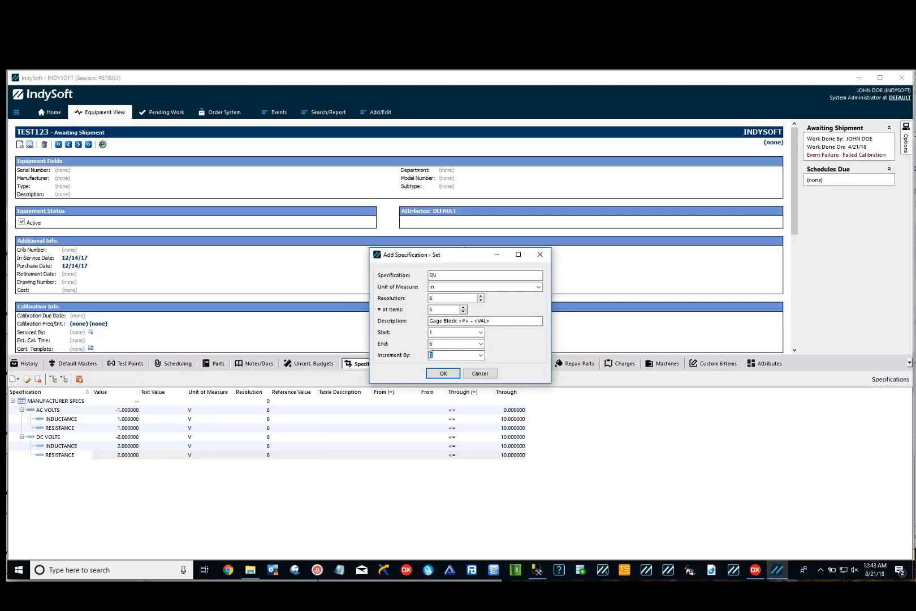
left_click(452, 376)
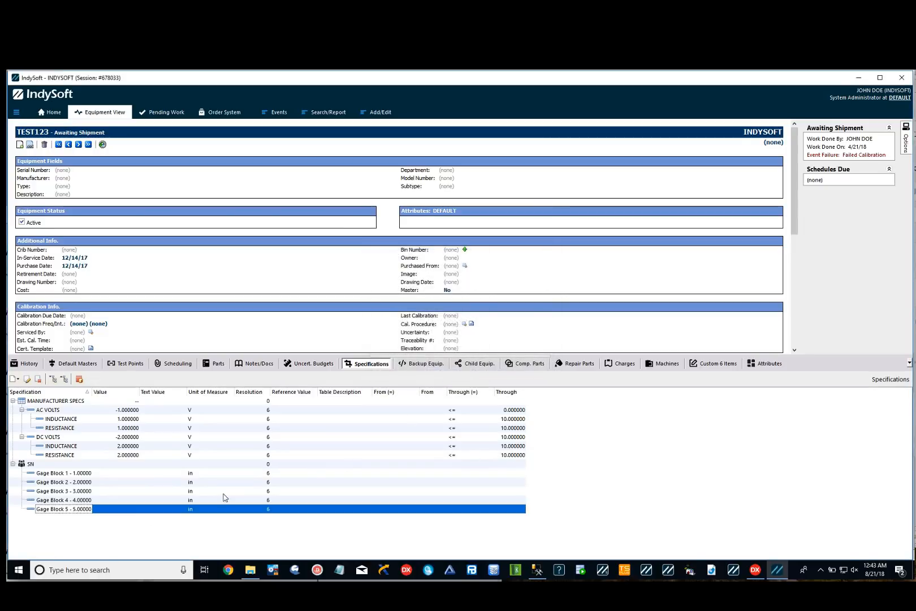
Set Gage Block 1's reference value to 1 in the SN set.
left_click(64, 473)
left_click(60, 483)
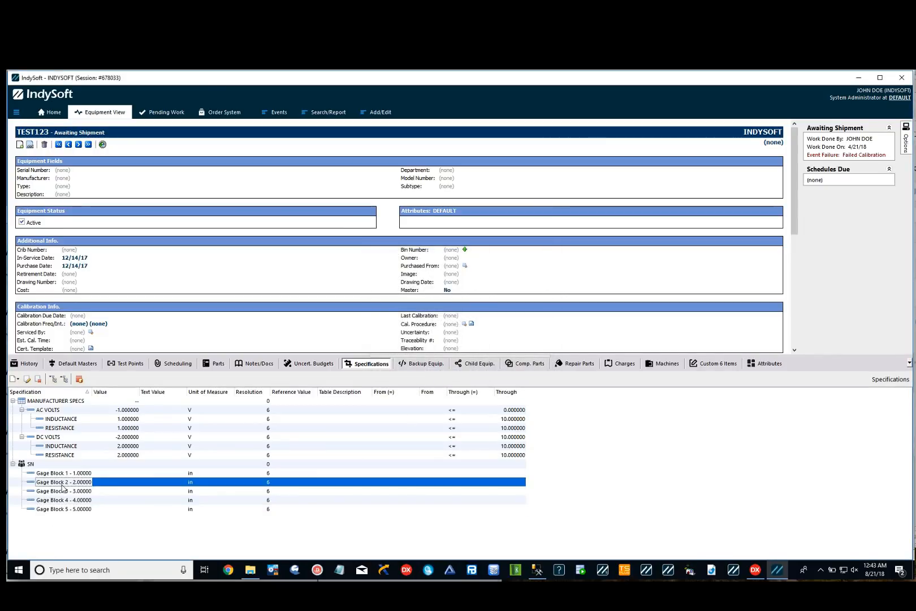
left_click(63, 492)
left_click(66, 502)
left_click(69, 509)
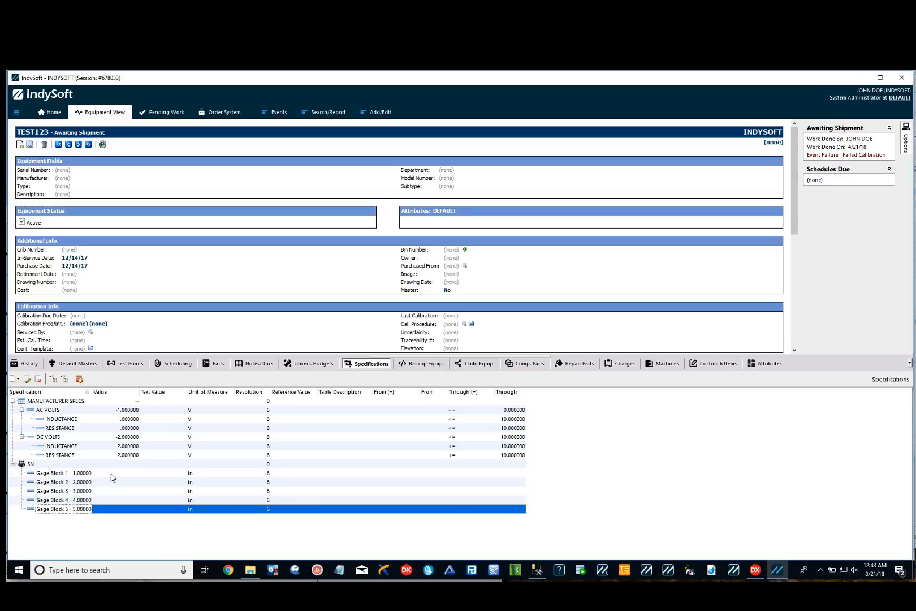
left_click(81, 474)
double_click(79, 474)
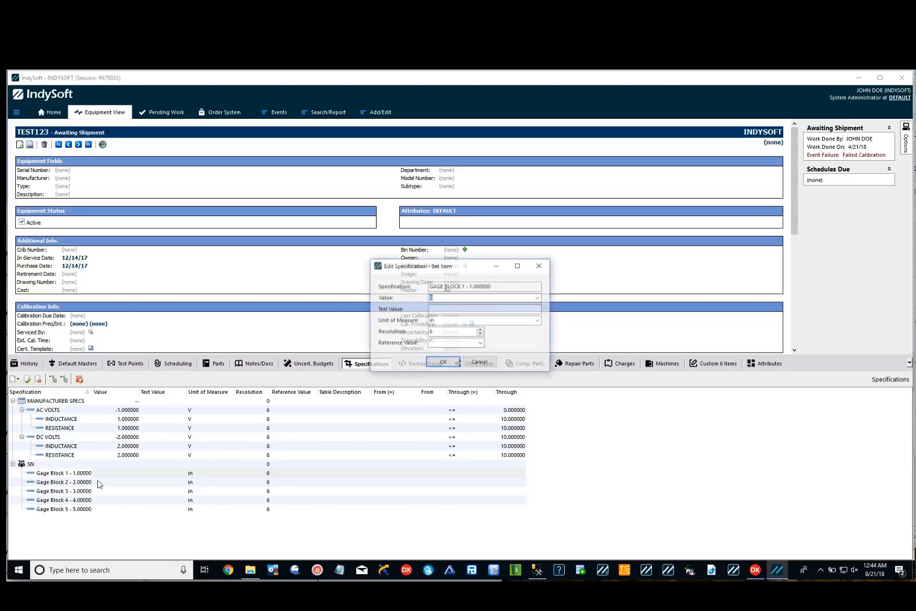
left_click(447, 343)
type("1")
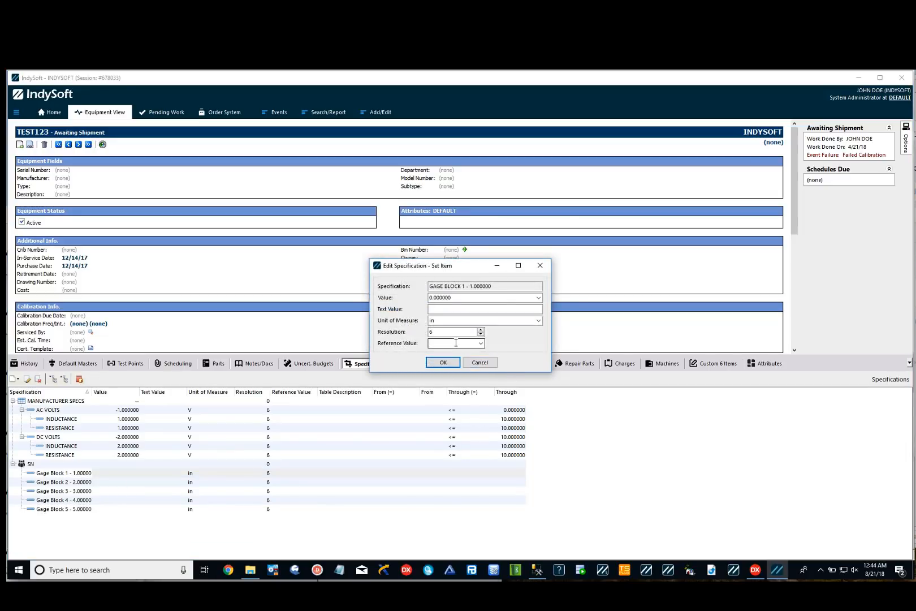
left_click(442, 364)
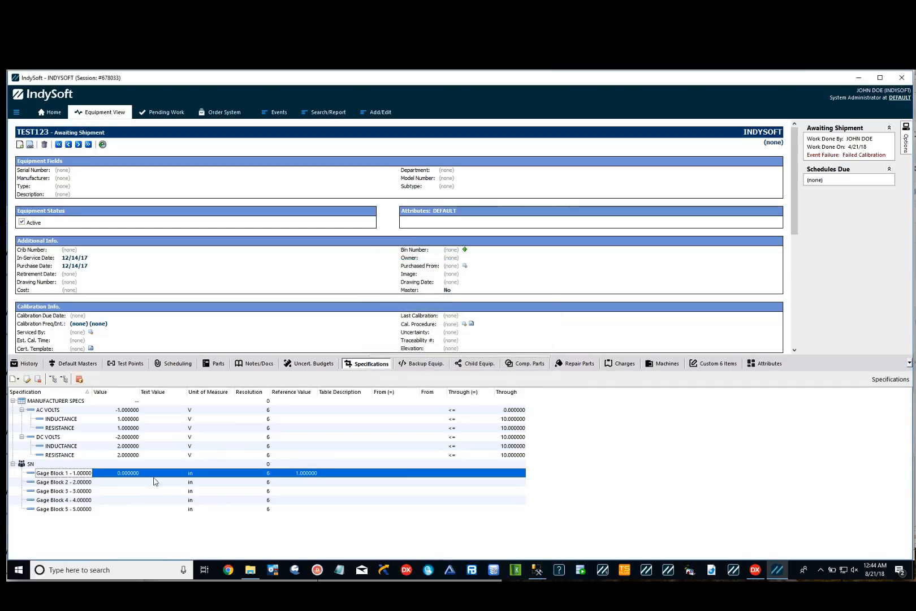
Enter text values SN-123, SN-125, SN-23 and SN-123 for Gage Blocks 1 through 4.
left_click(131, 480)
left_click(159, 474)
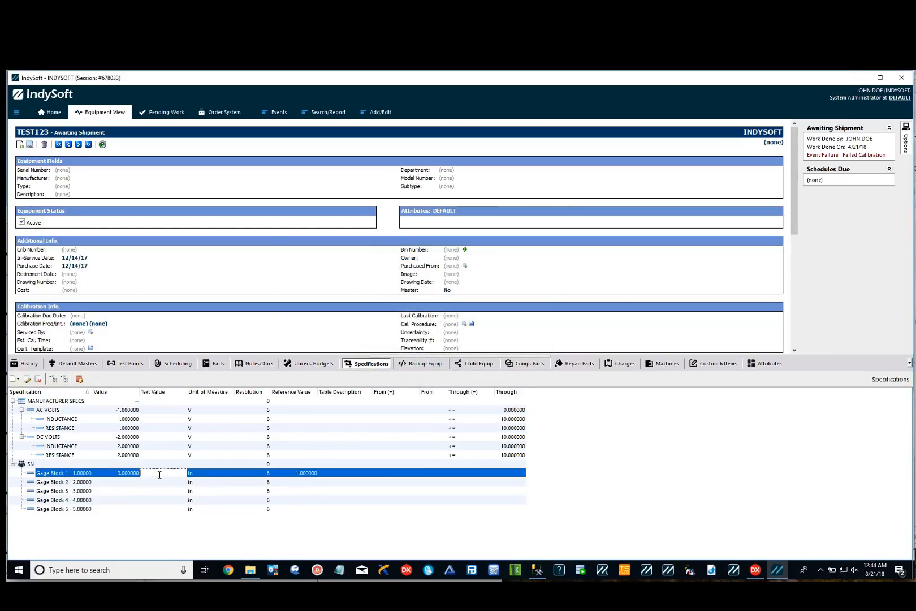
type("SN-123")
left_click(160, 481)
type("SN-126")
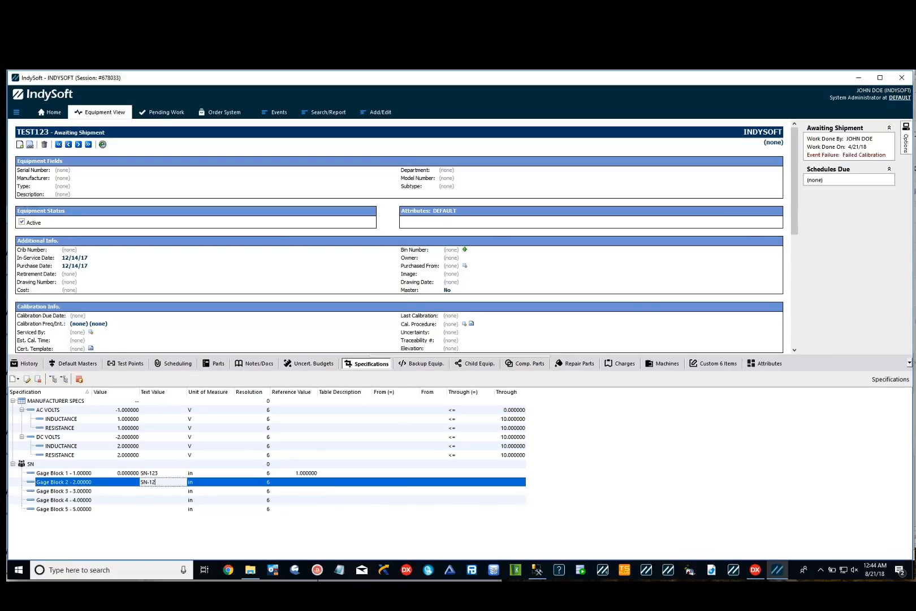
key("Return")
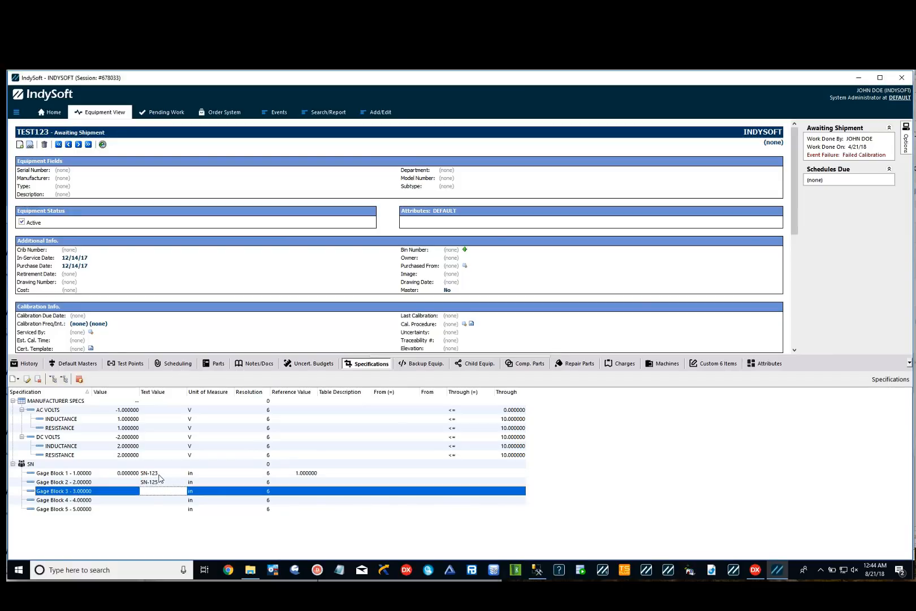
type("SN-23")
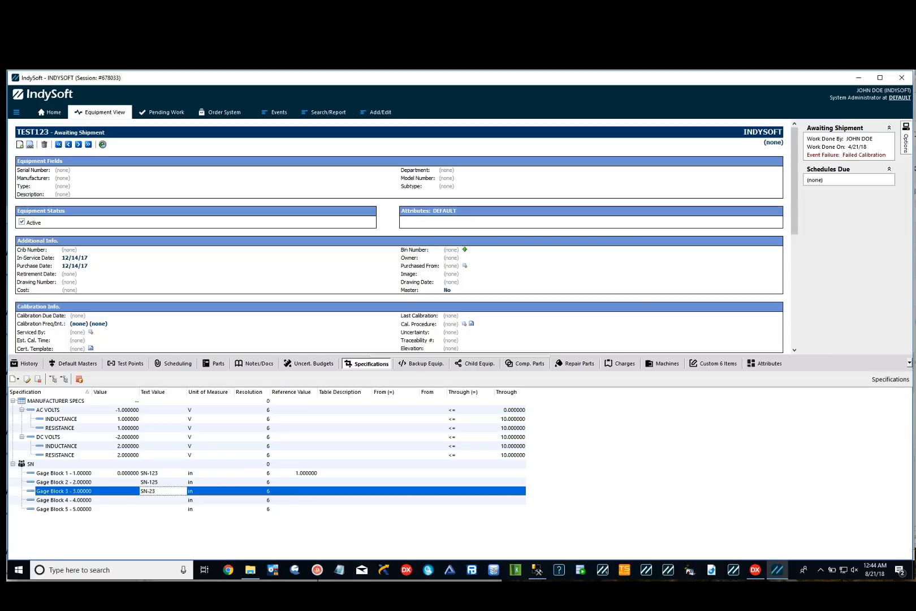
key("Return")
type("SN-")
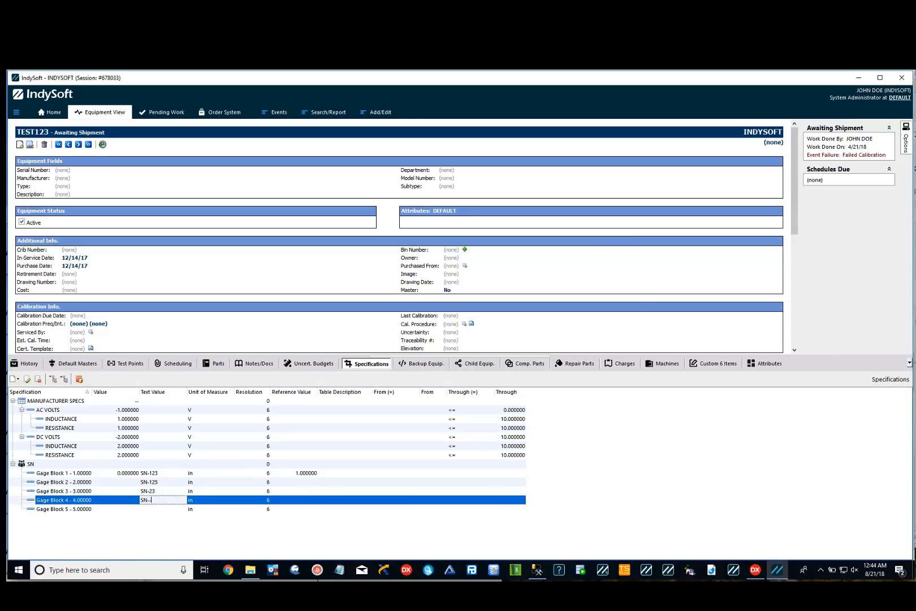
type("123")
key("Return")
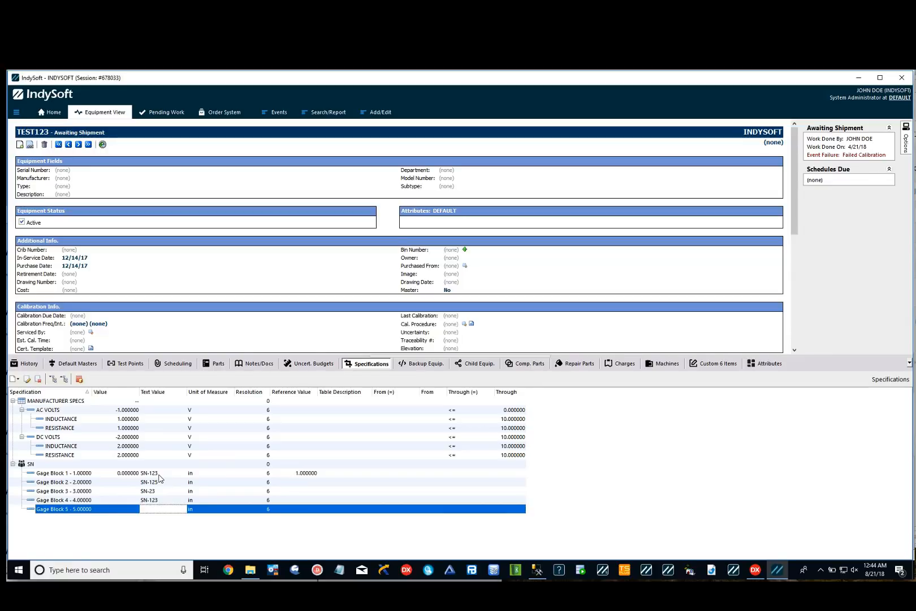
left_click(159, 475)
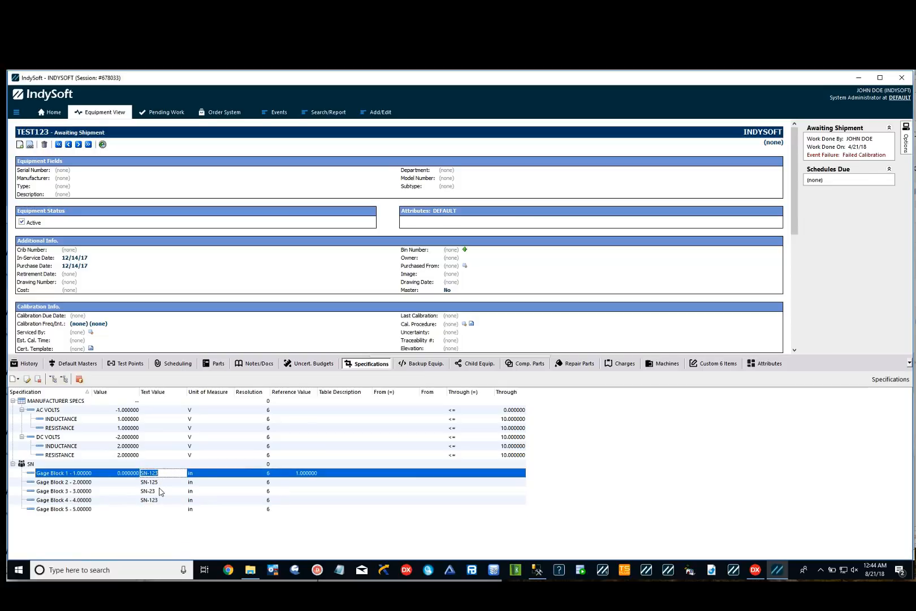
left_click(159, 482)
left_click(165, 491)
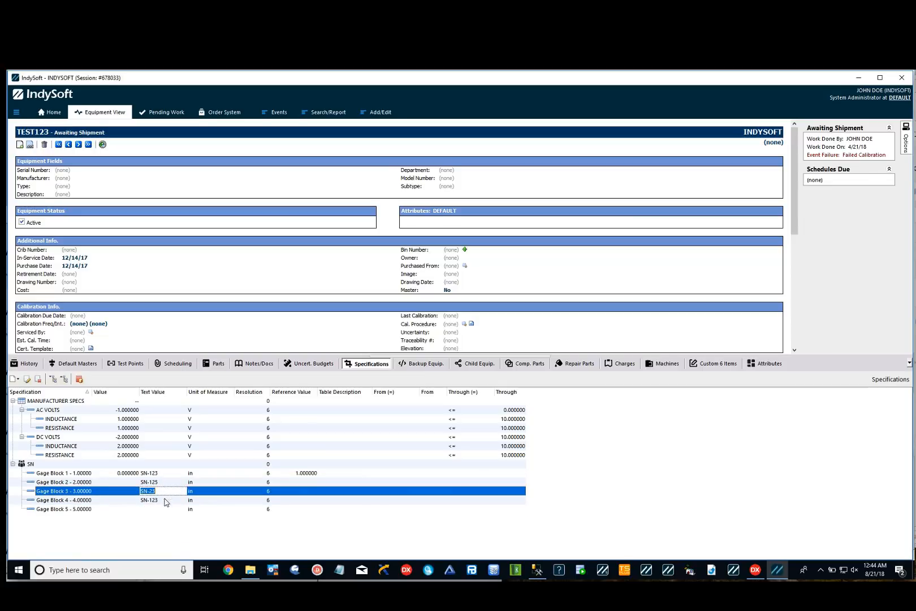
left_click(163, 501)
left_click(164, 509)
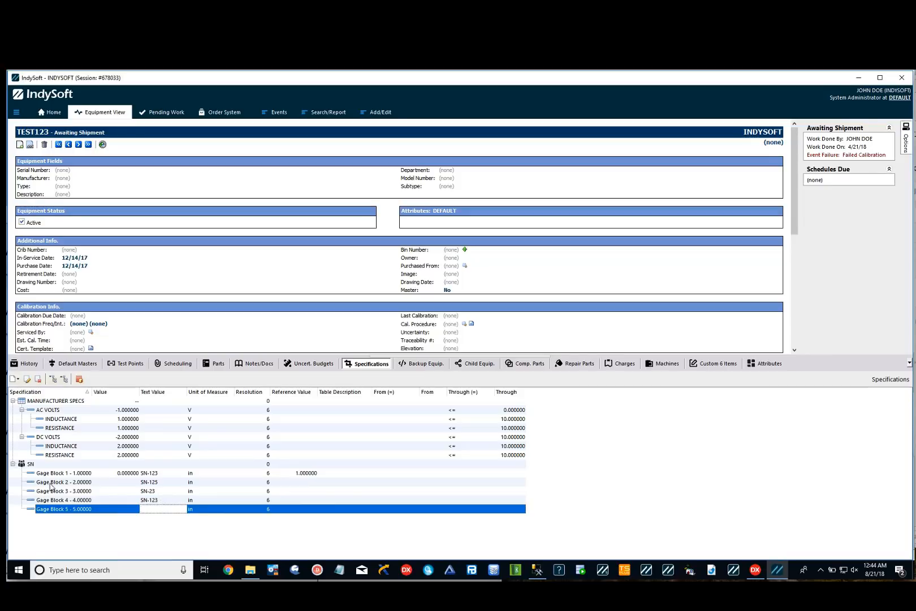
Add a Set specification ERROR in inches with description "Gage Block <#> - <VAL>", 5 items, start 1 and increment 1.
left_click(14, 379)
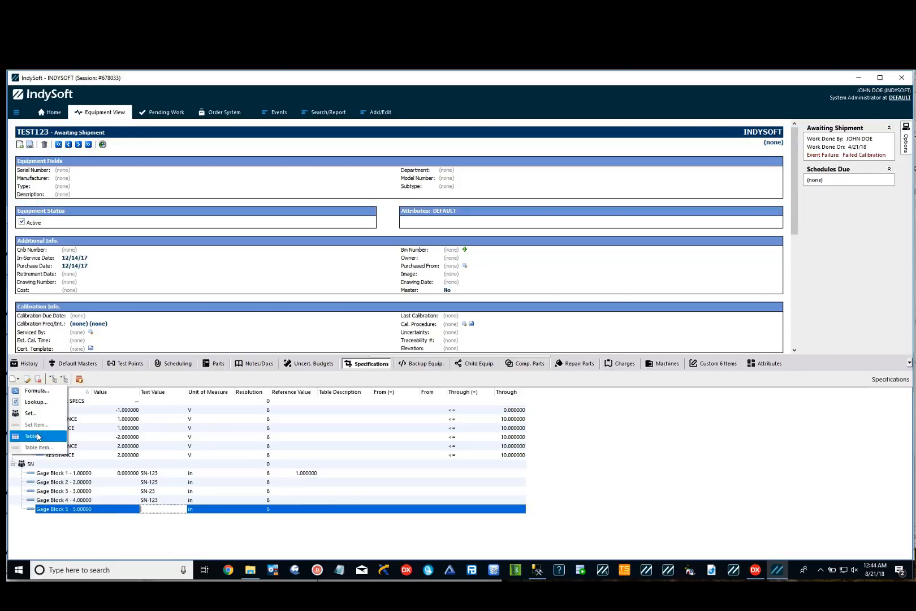
left_click(35, 414)
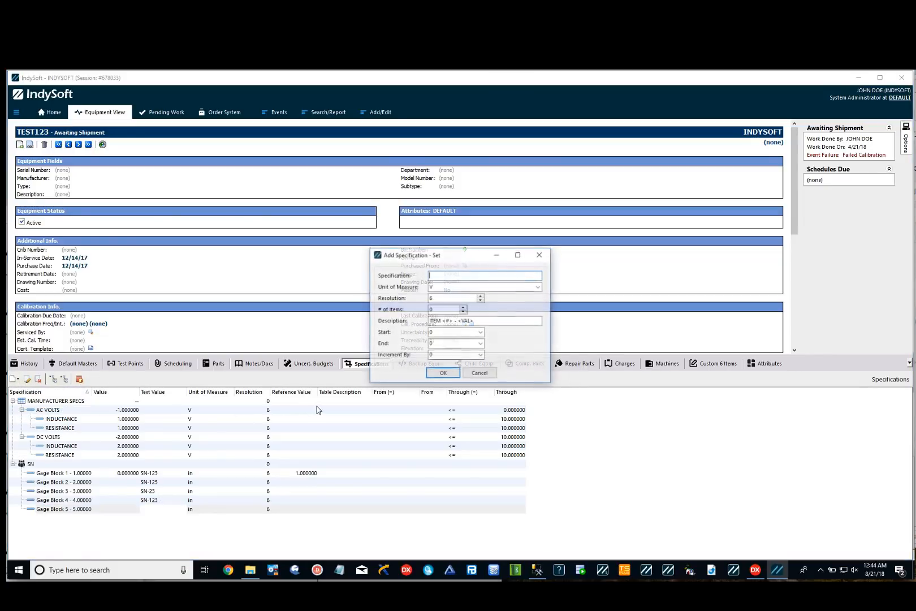
type("ERROR")
key("Tab")
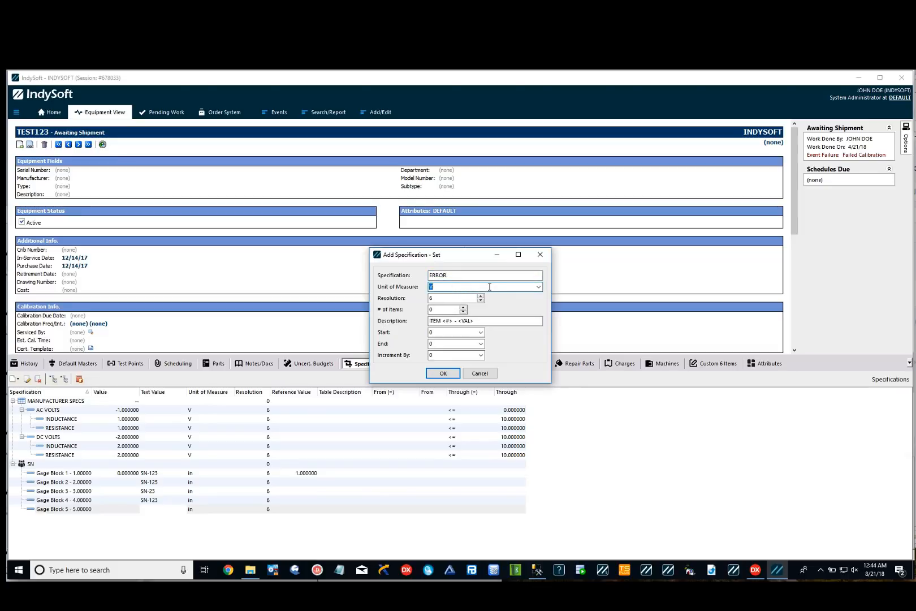
type("in")
key("Tab")
key("Tab")
key("Tab")
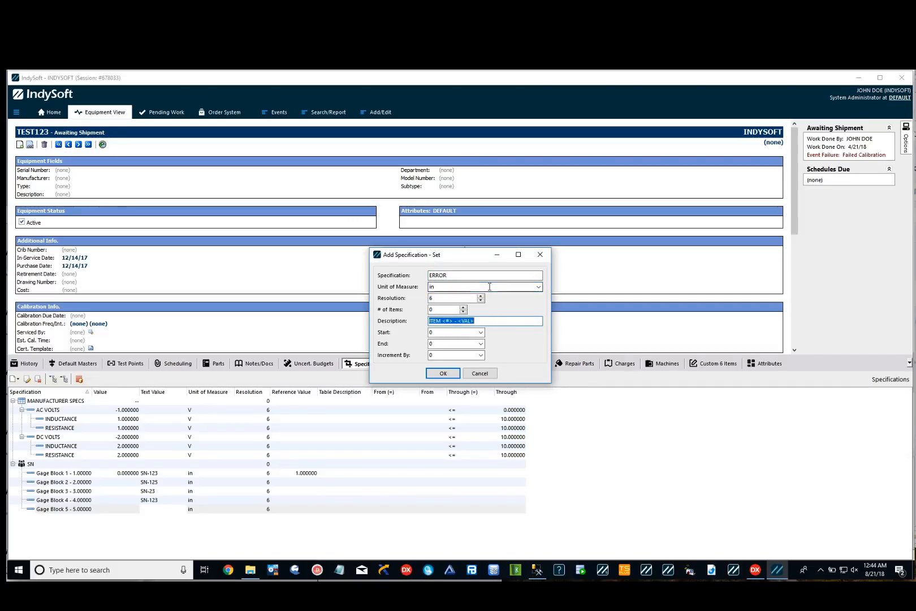
double_click(453, 309)
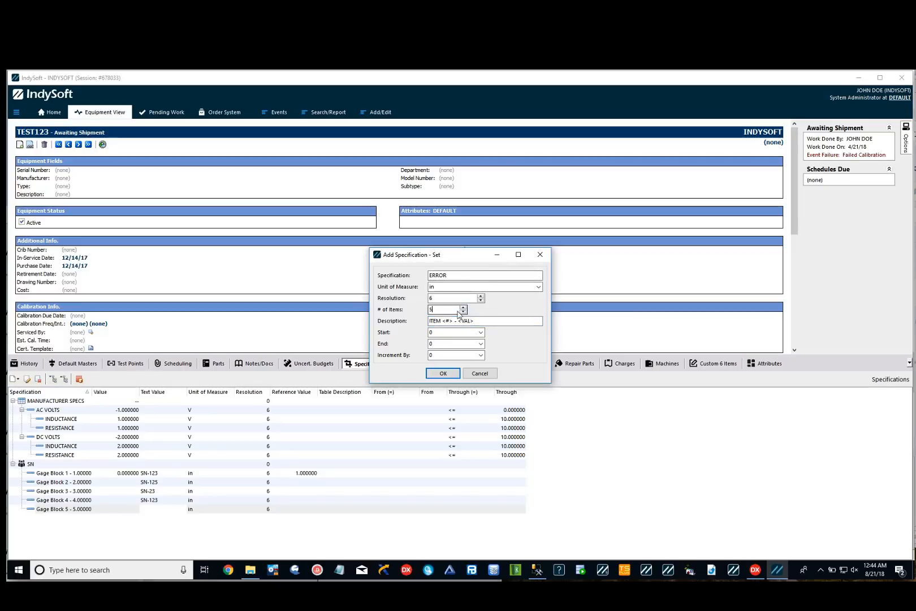
type("5")
double_click(443, 321)
type("Gage Blo")
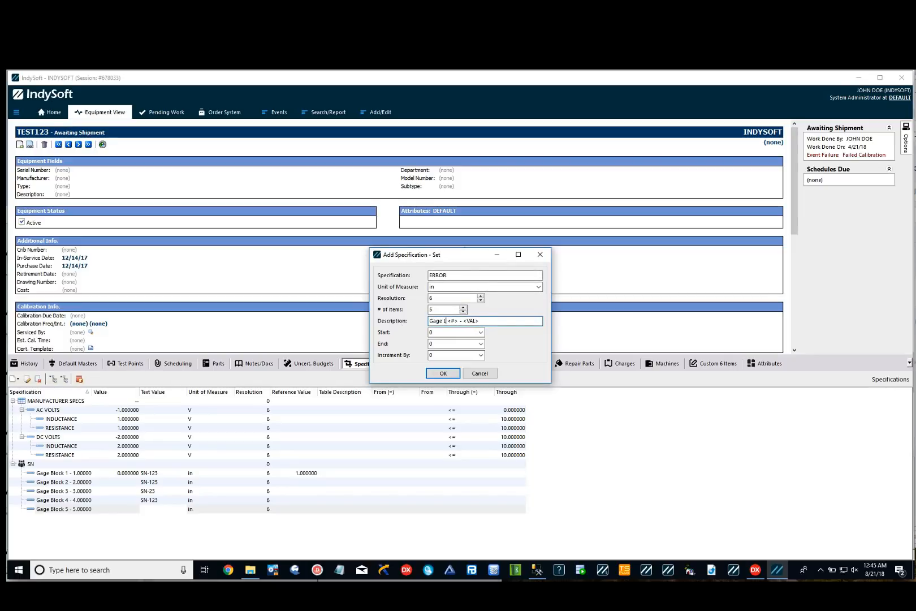
type("ck")
key("Tab")
type("1")
key("Tab")
type("5")
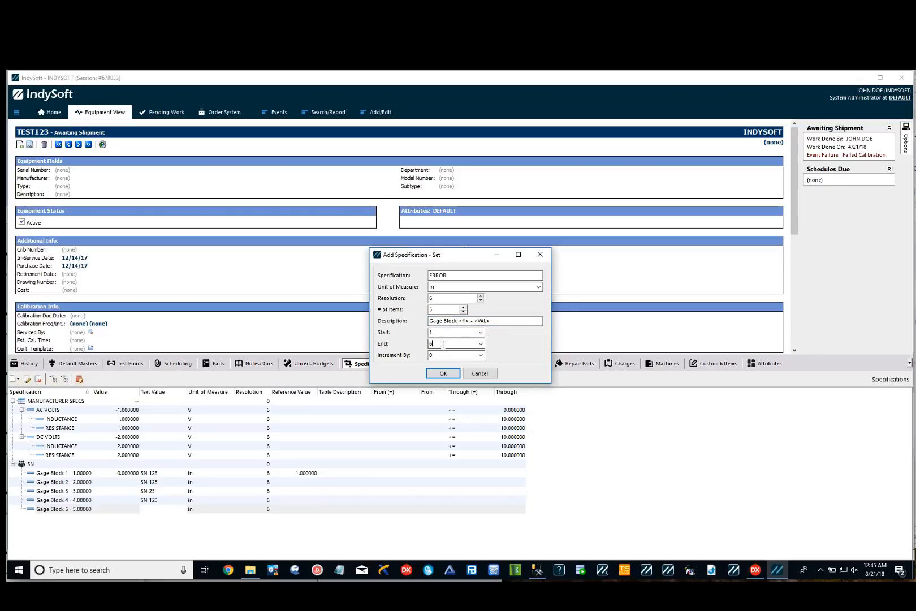
key("Tab")
type("1")
left_click(432, 373)
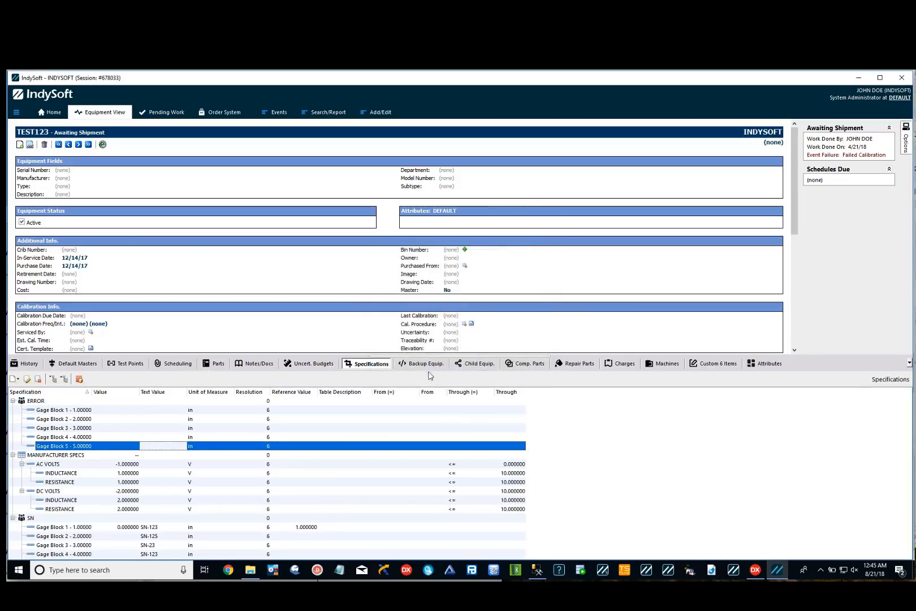
Set Gage Block 1's value to 0.000001 in the ERROR set.
left_click(60, 411)
left_click(163, 410)
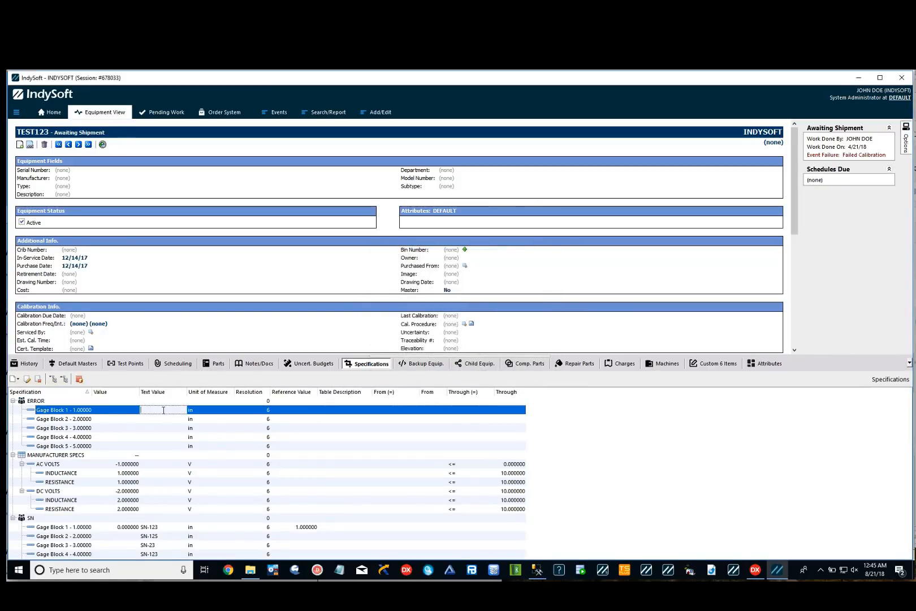
left_click(119, 409)
type(".000")
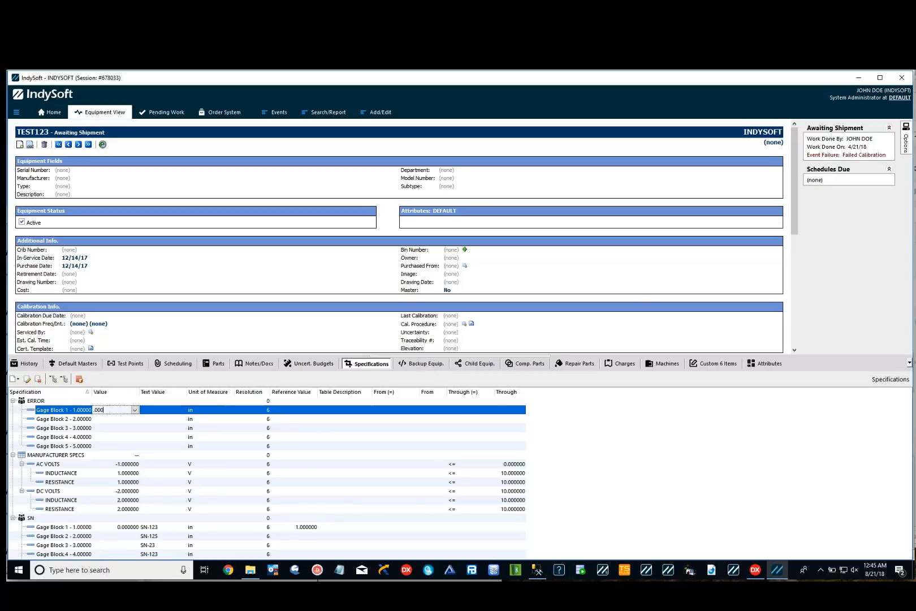
type("001")
key("Return")
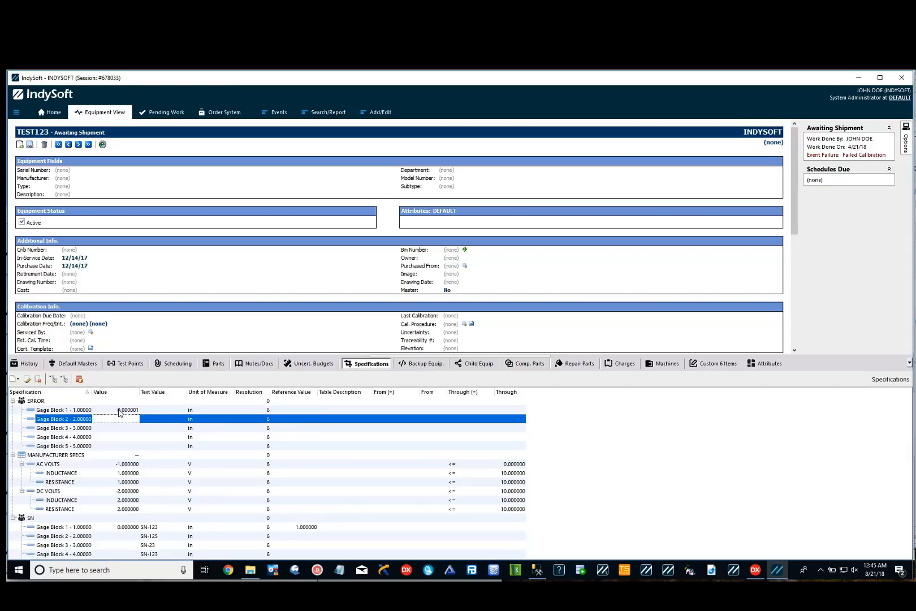
Set Gage Block 2's value to 0 and Gage Block 3's value to 0.0000004 in the ERROR set.
key("F2")
type("0")
key("Return")
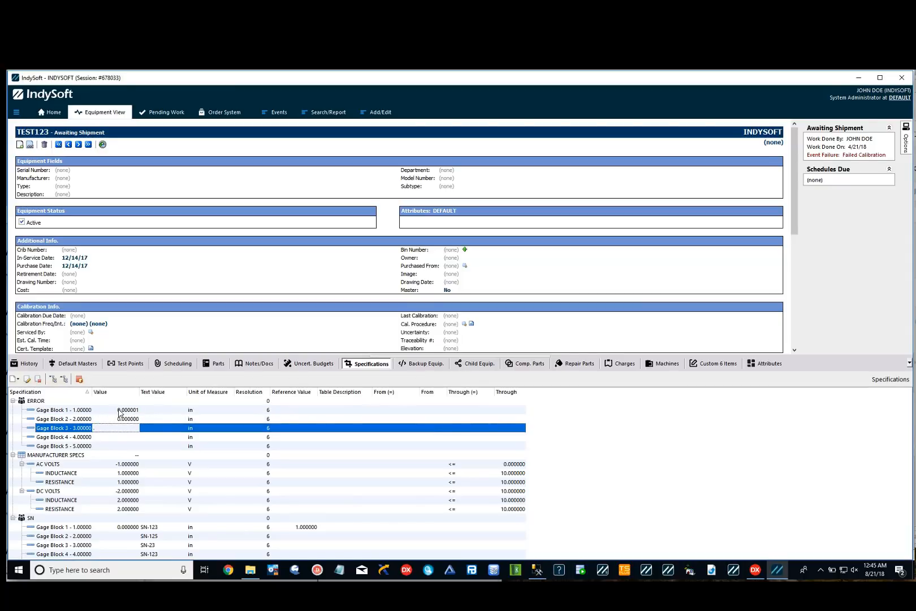
key("F2")
type(".0000004")
key("Return")
Start editing Gage Block 4's value in the ERROR set.
left_click(122, 425)
left_click(125, 436)
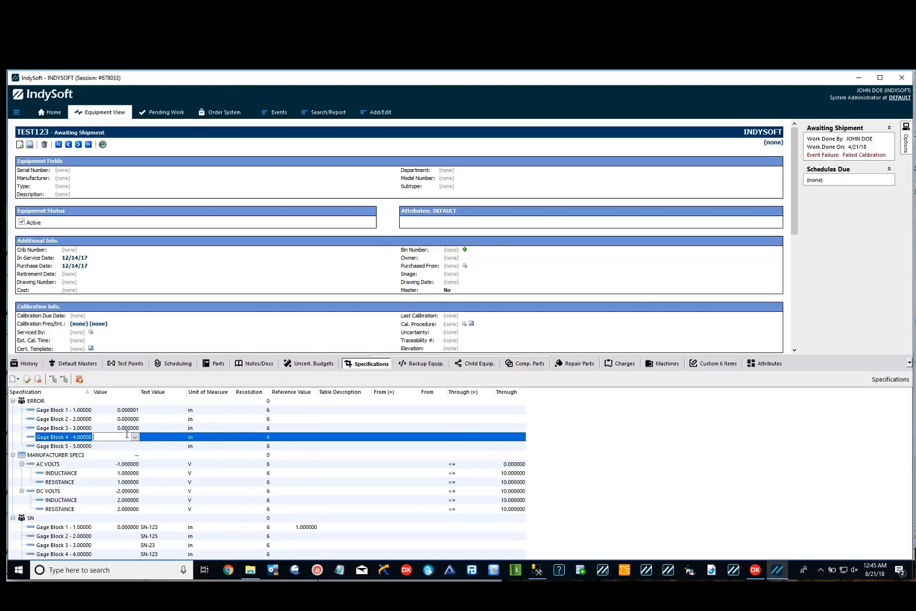